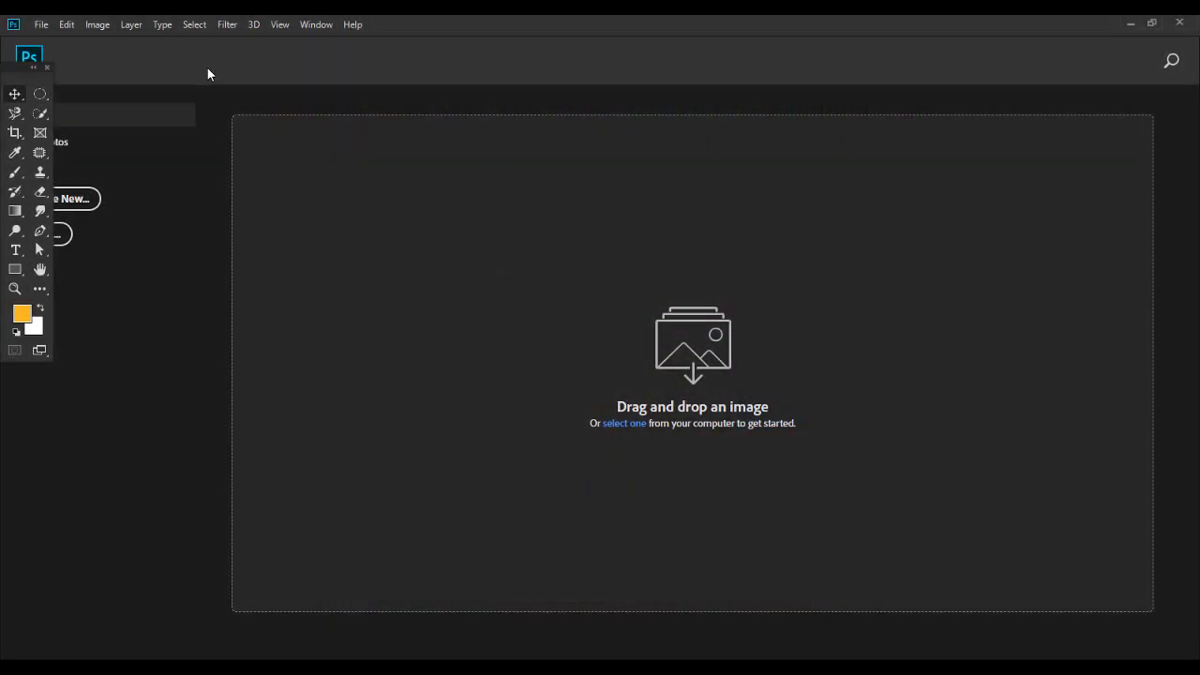
Create a new 1080 x 1350 pixel document at 300 pixels/inch in RGB Color with a white background.
click(41, 26)
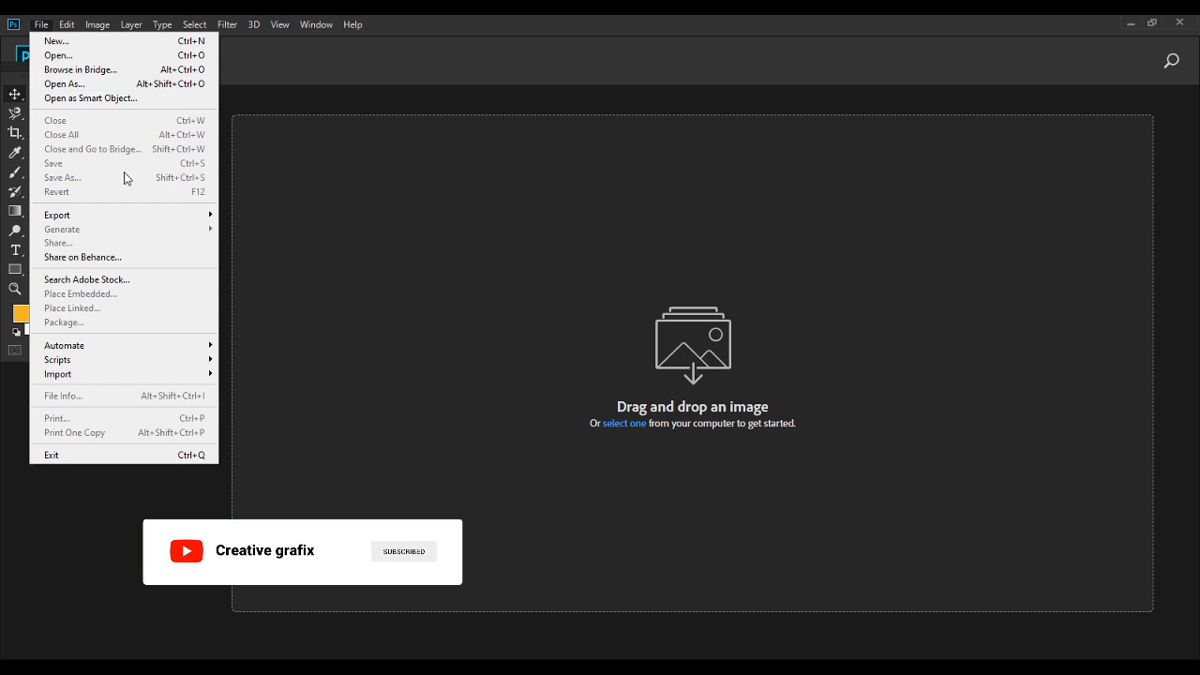
click(89, 42)
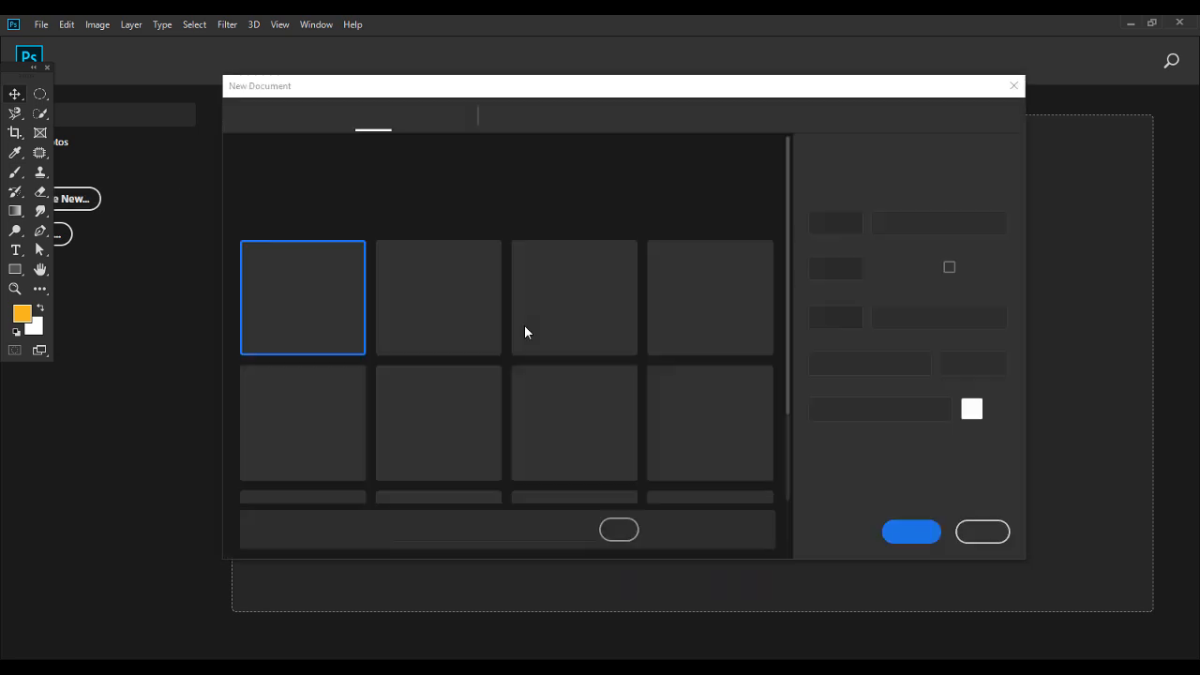
click(420, 392)
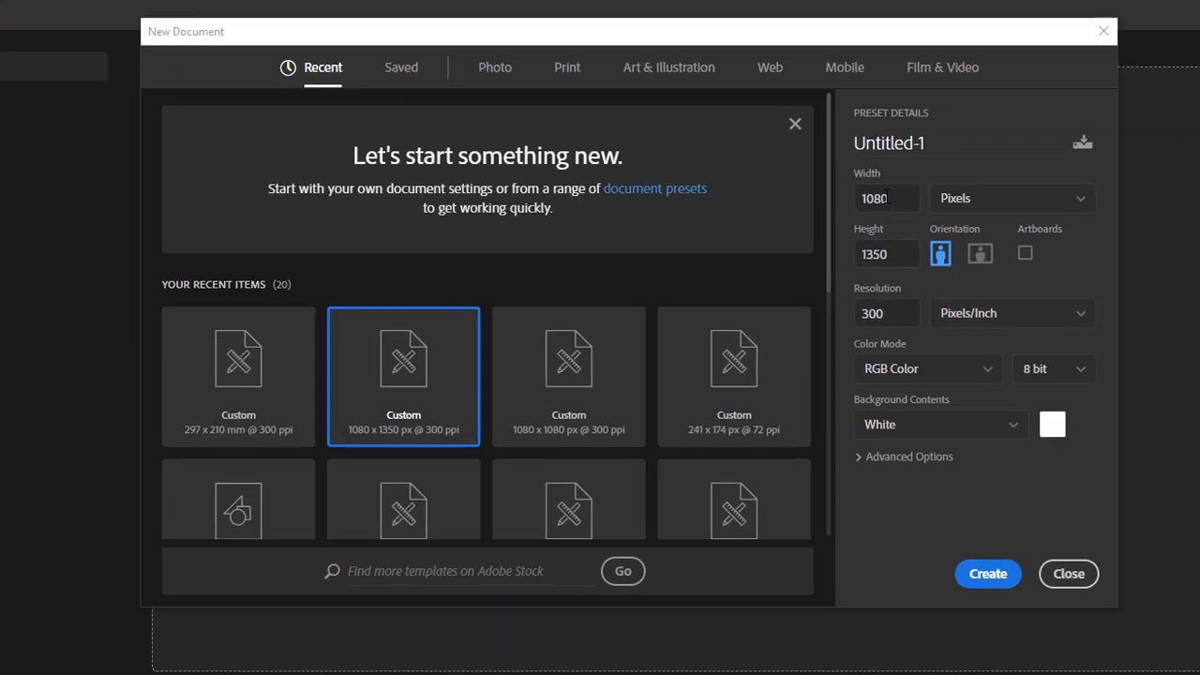
click(926, 546)
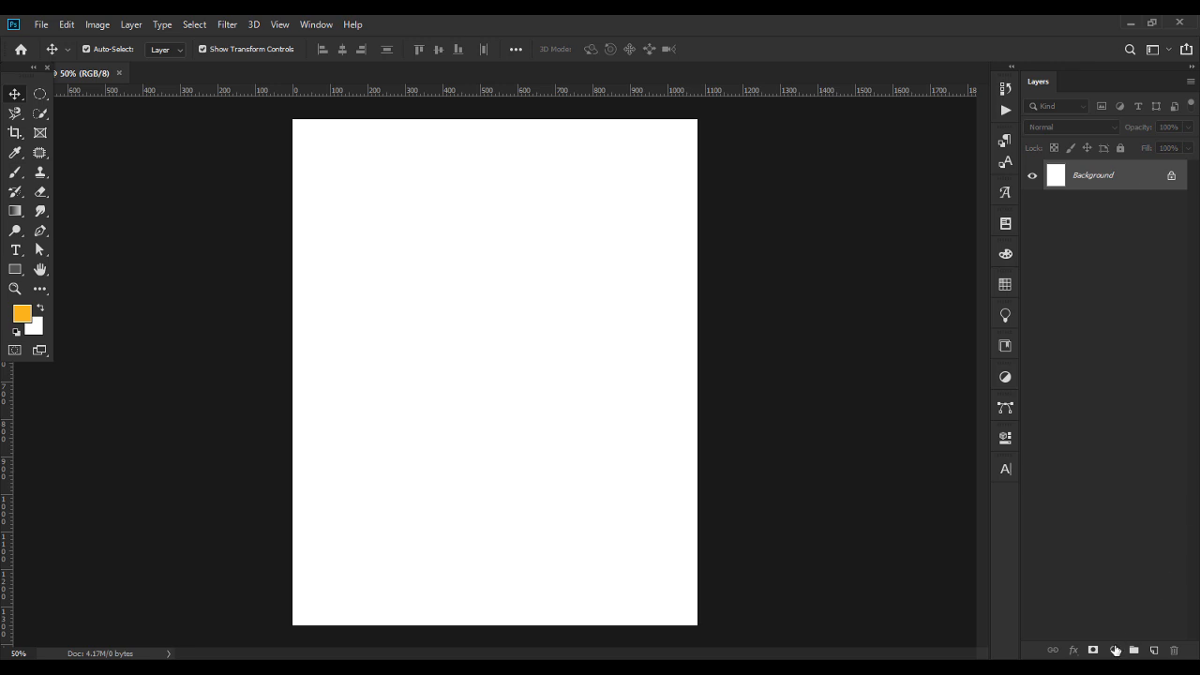
Add a Gradient fill layer and base its gradient on the Black, White preset.
click(1114, 651)
click(1110, 399)
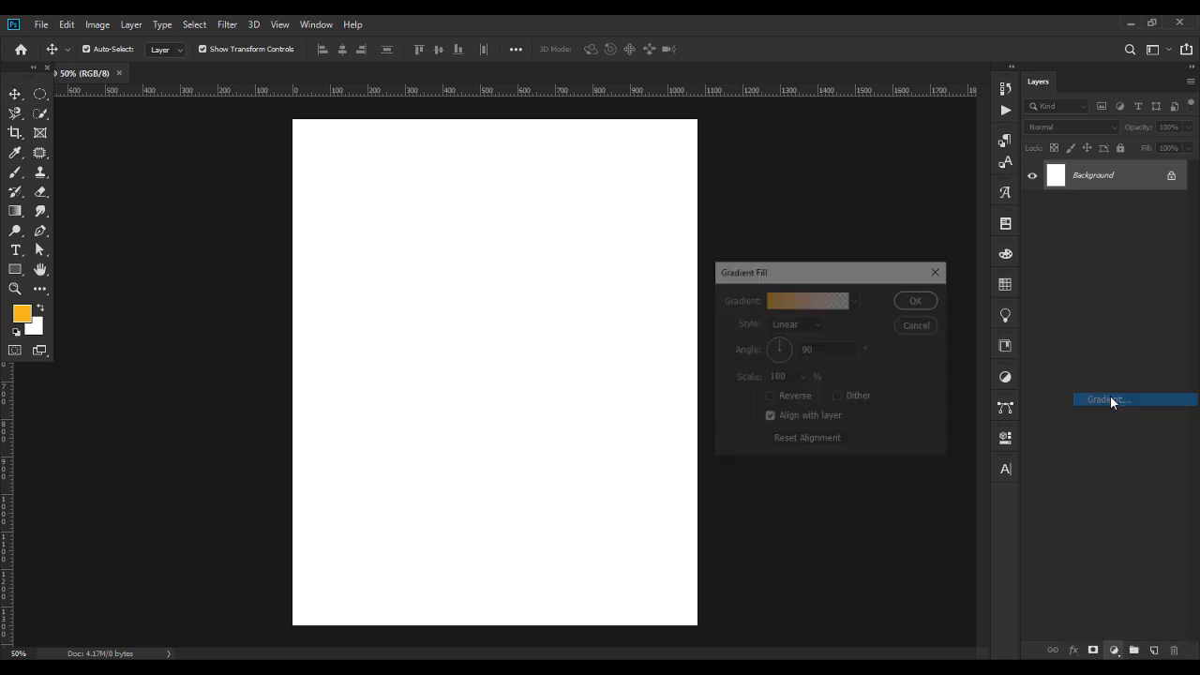
click(784, 299)
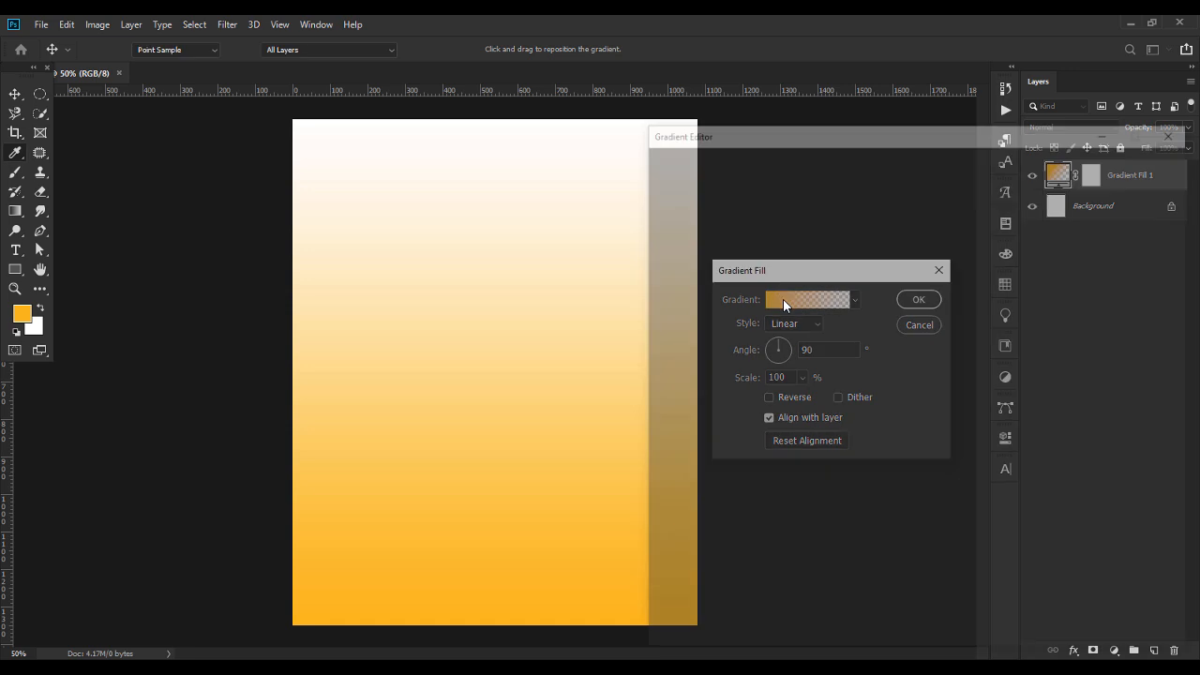
click(717, 179)
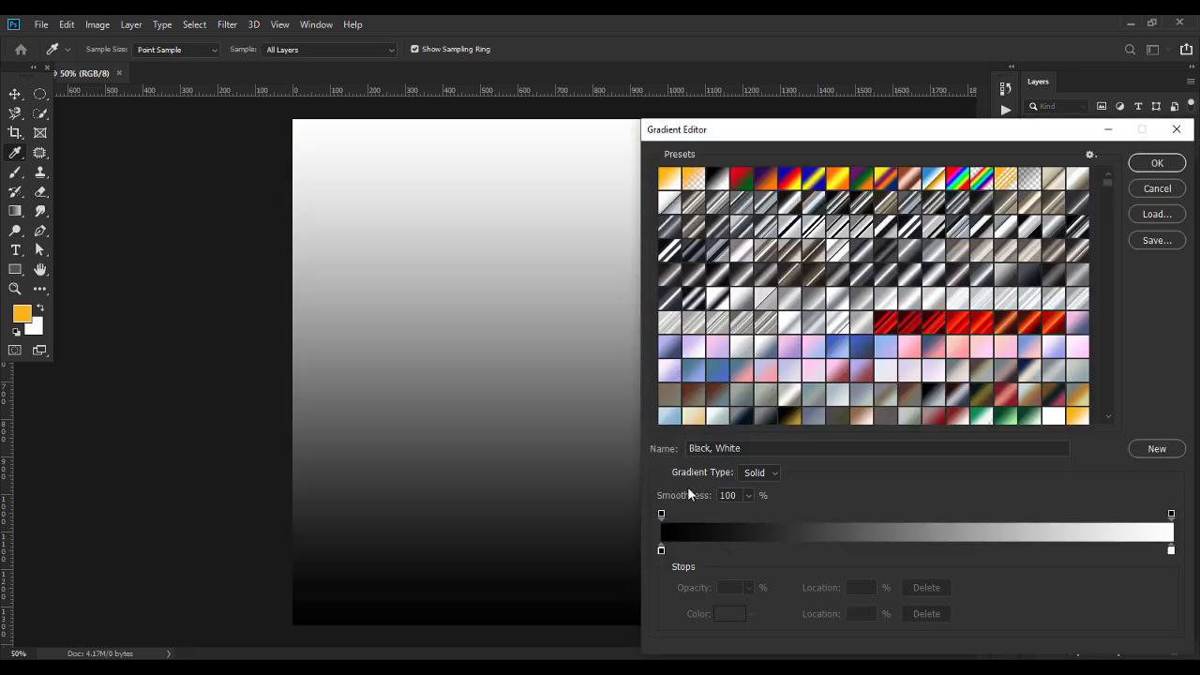
drag(856, 133, 610, 101)
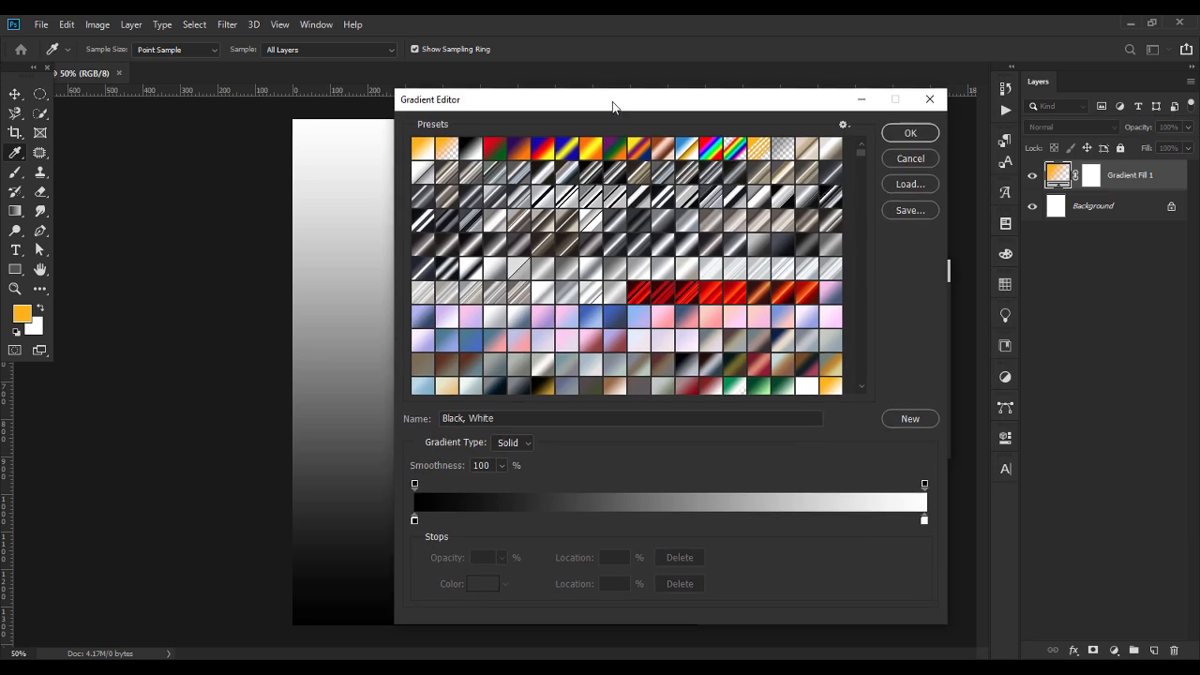
Set the gradient's black starting colour stop to 13091f.
double_click(414, 519)
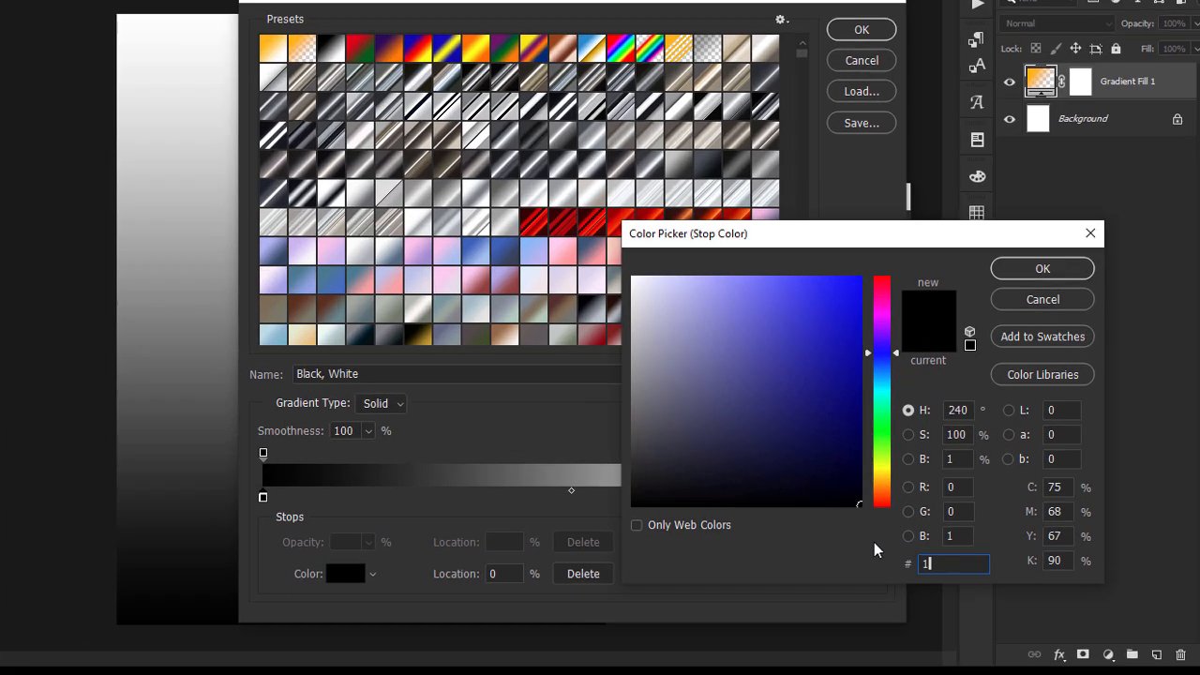
text(13)
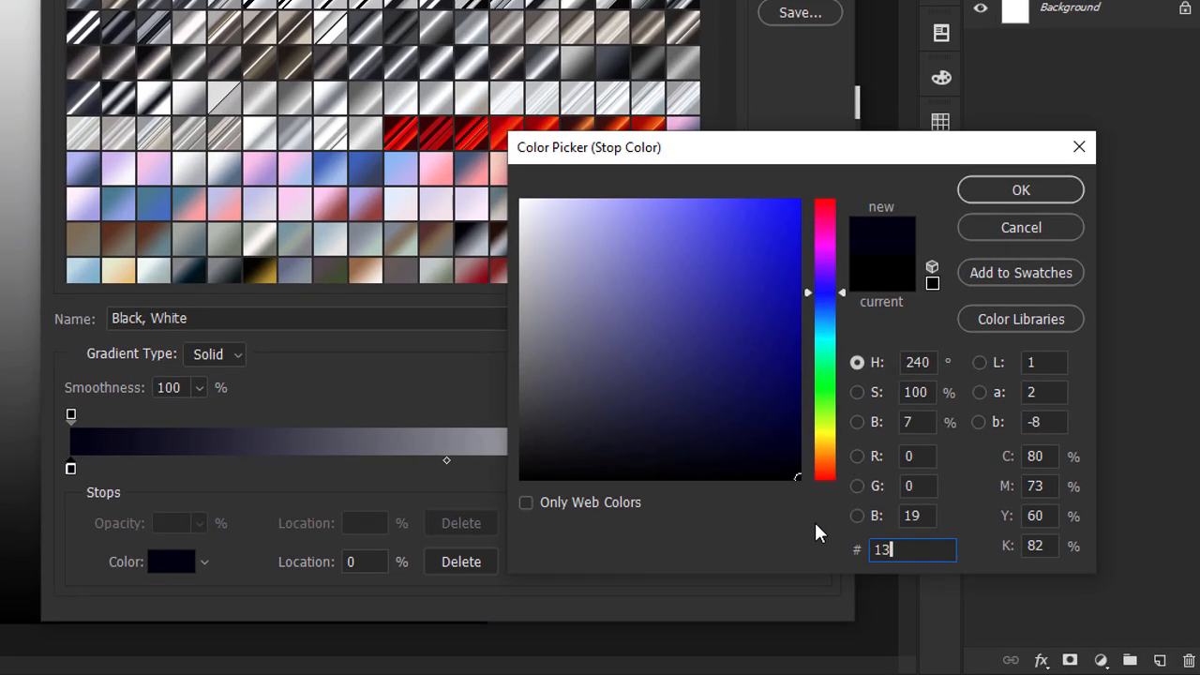
text(091)
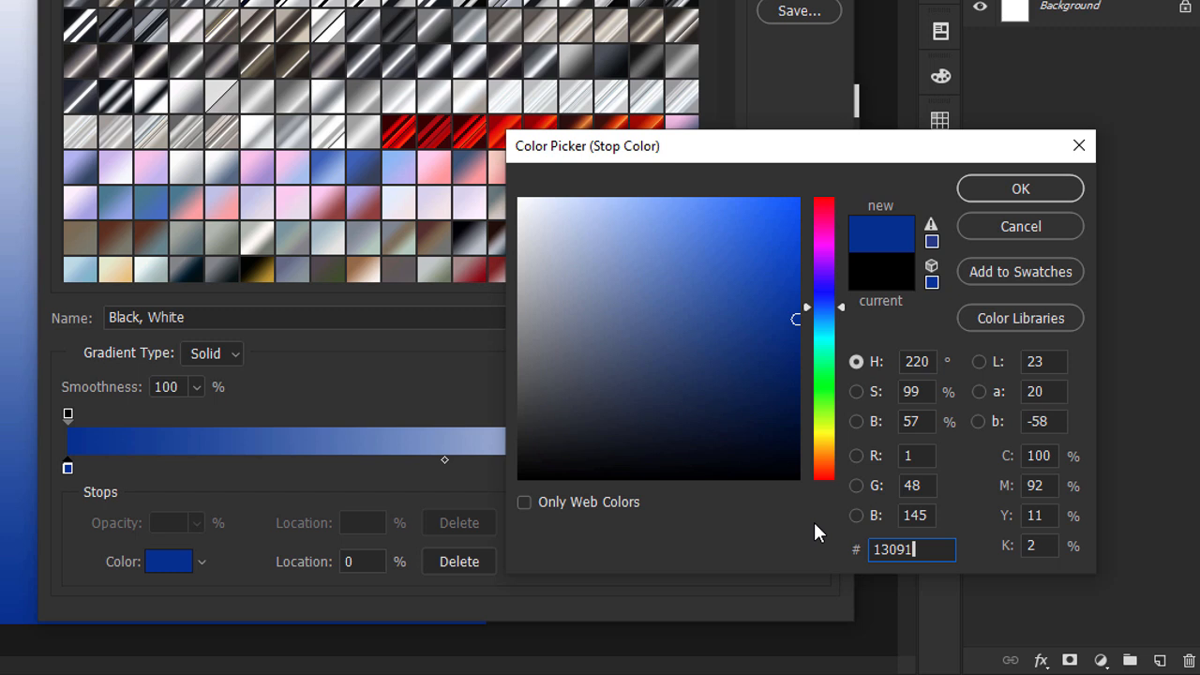
text(f)
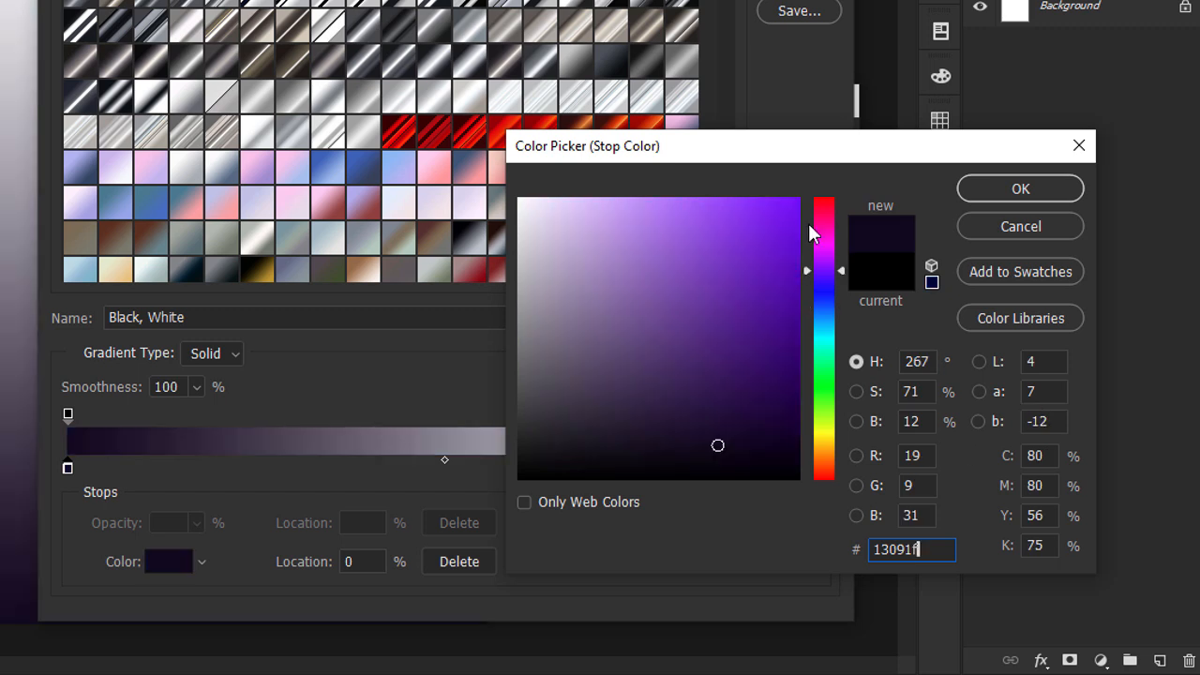
drag(746, 158, 402, 122)
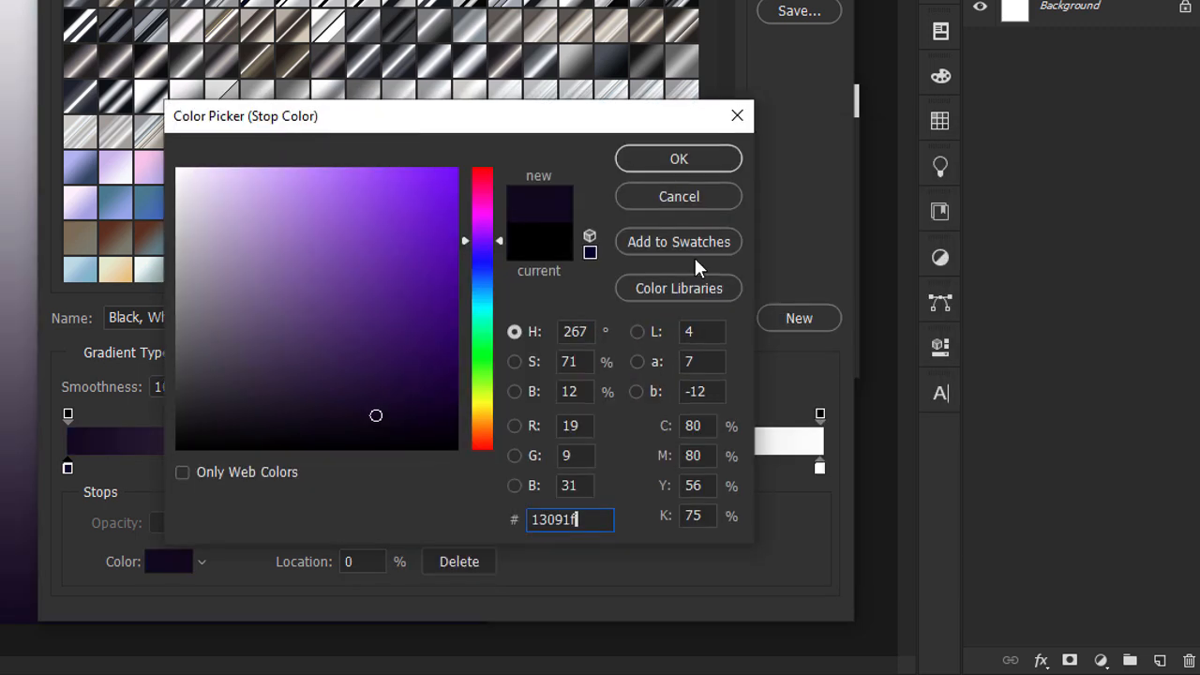
click(689, 163)
Duplicate the dark colour stop to location 64%, colour it 8744a1, and accept the edited gradient.
drag(412, 474, 554, 474)
double_click(552, 468)
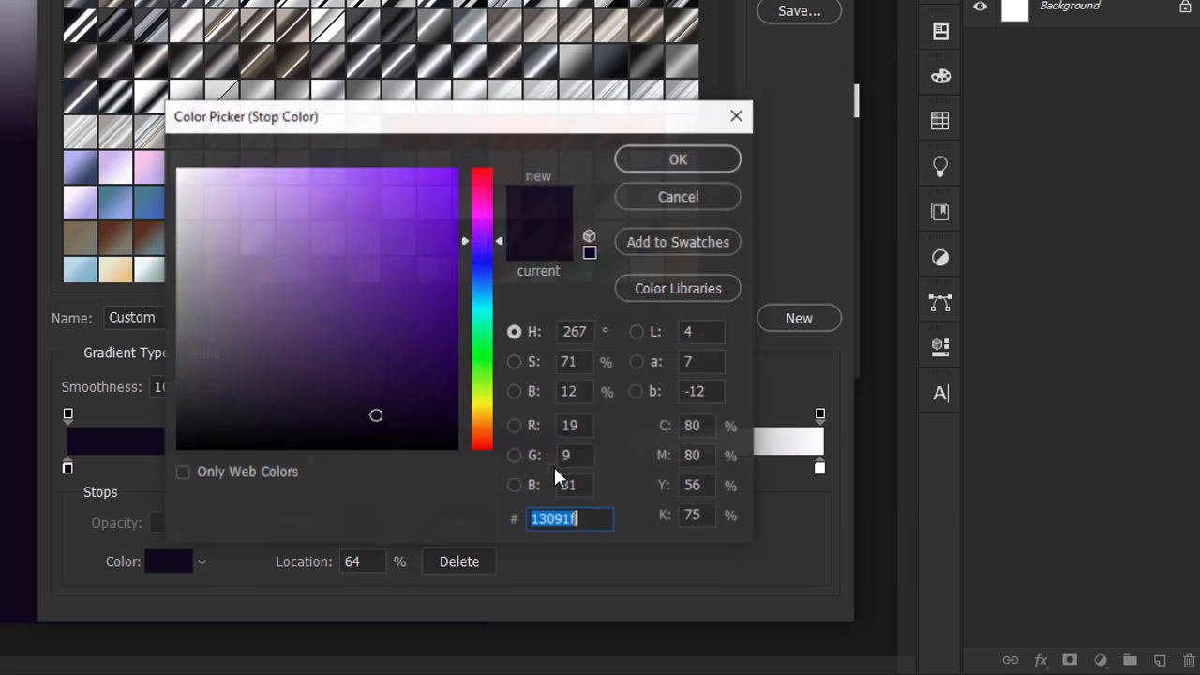
text(8)
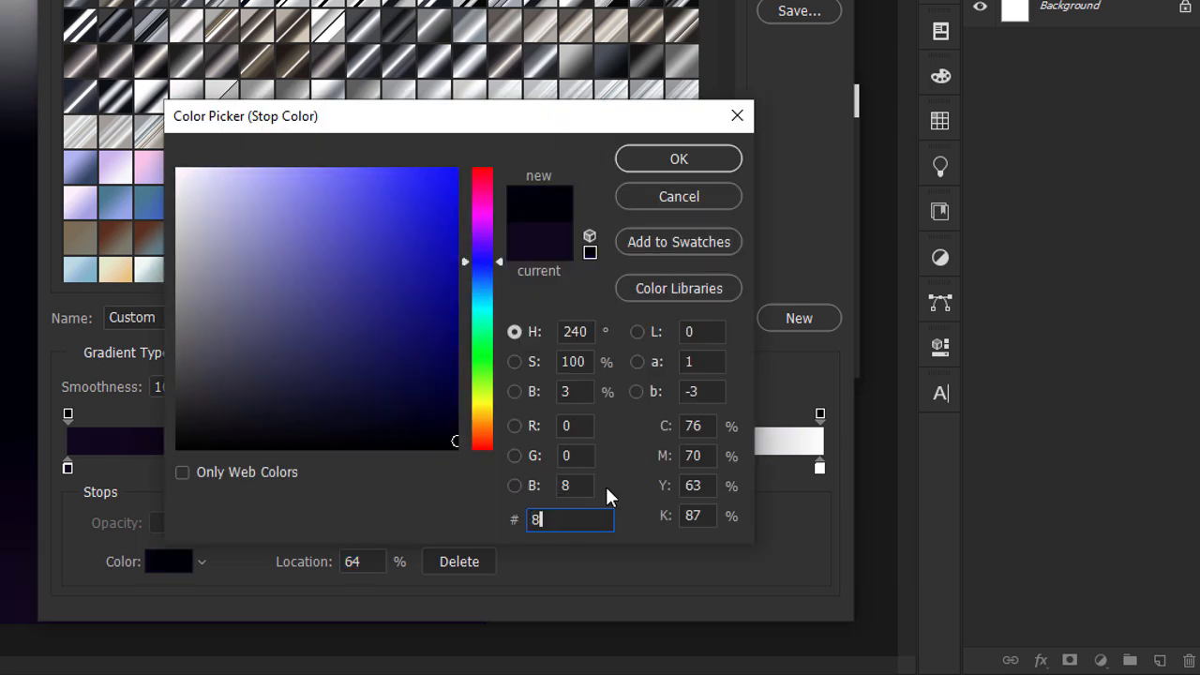
text(7)
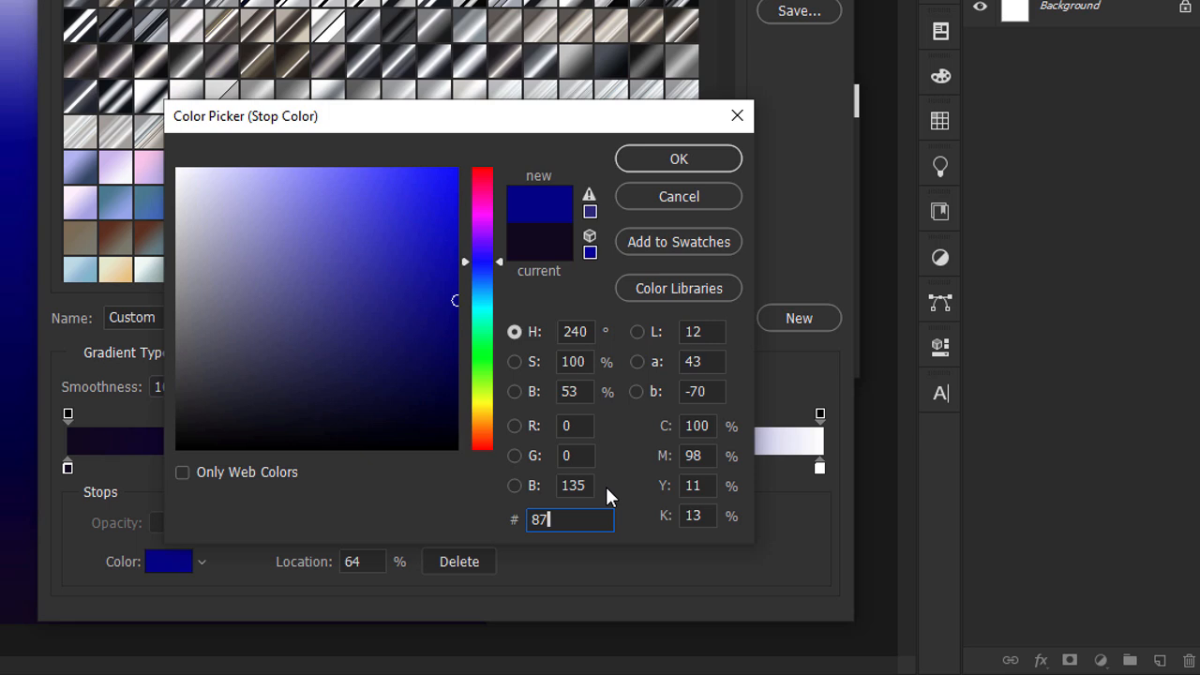
text(444a1)
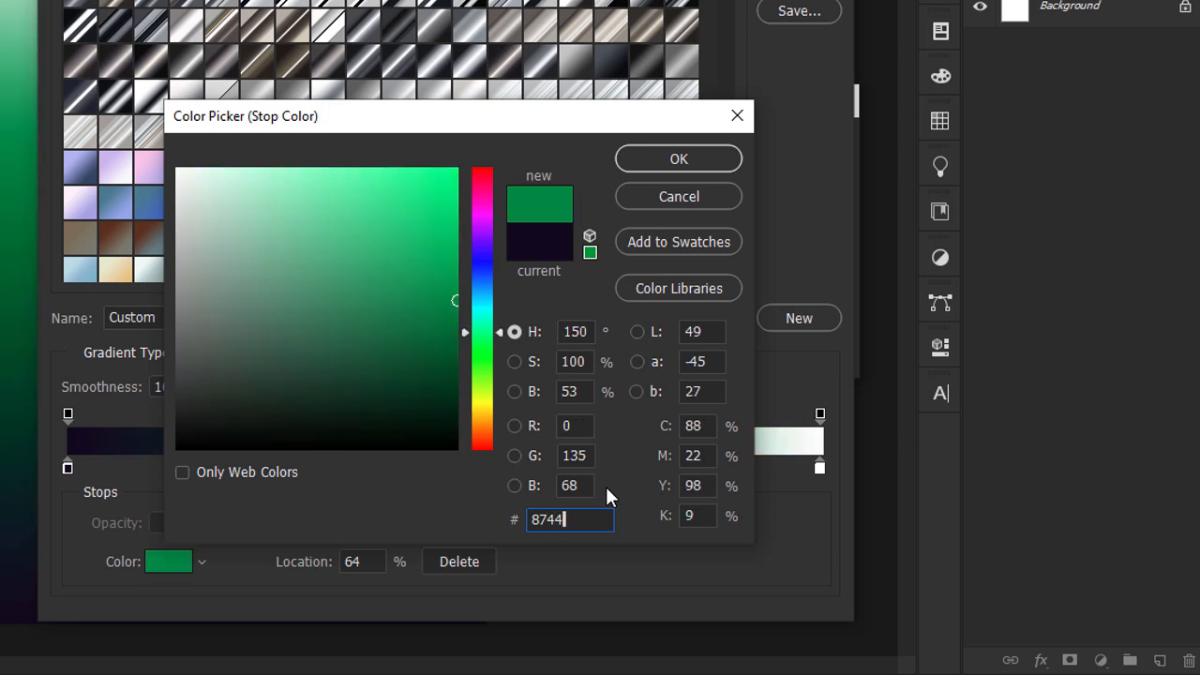
key(Return)
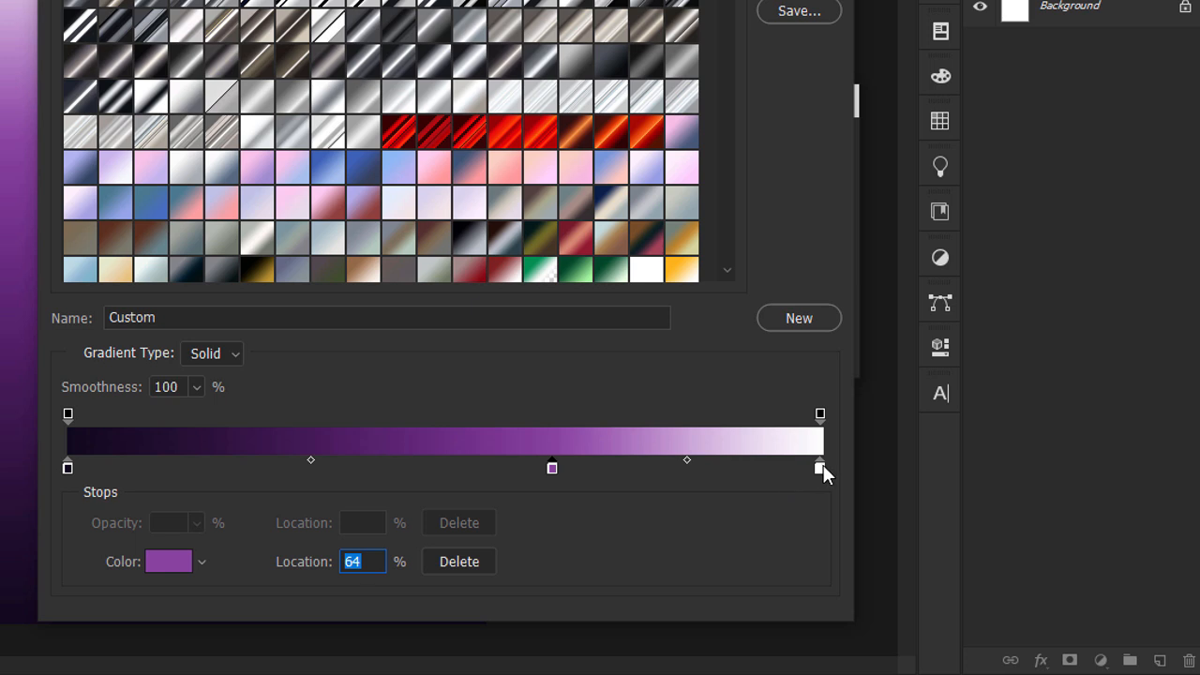
key(Return)
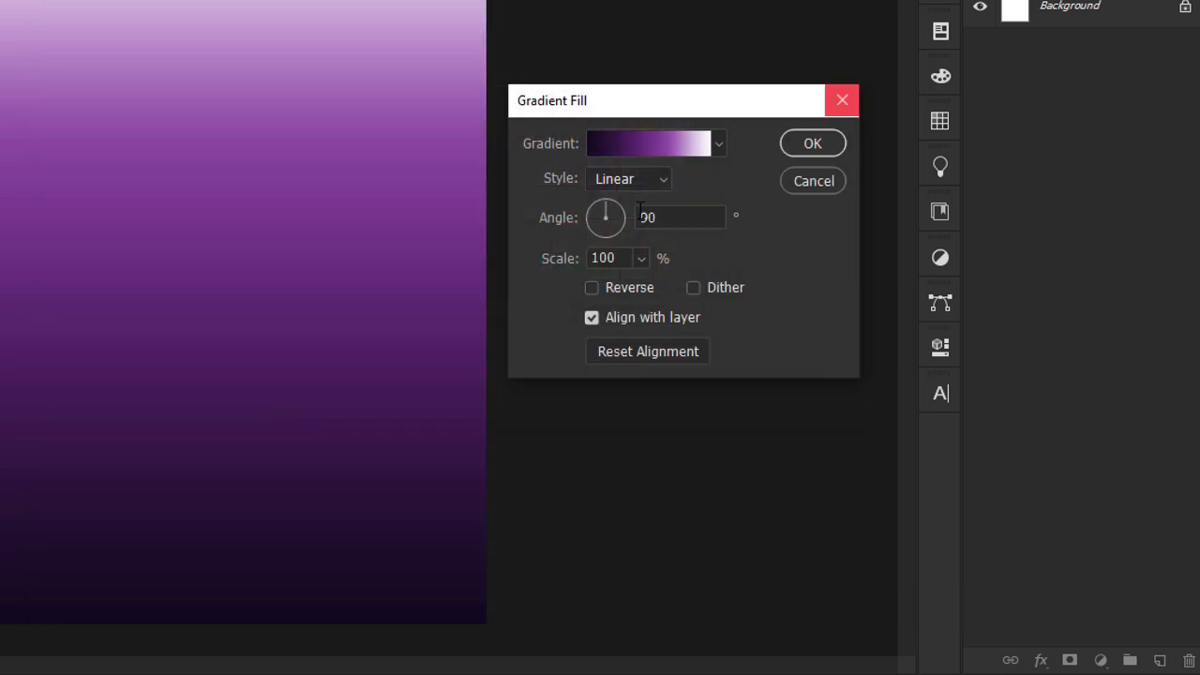
Make the gradient fill Radial and reversed, and move its bright centre up to the upper part of the canvas.
click(625, 180)
click(626, 218)
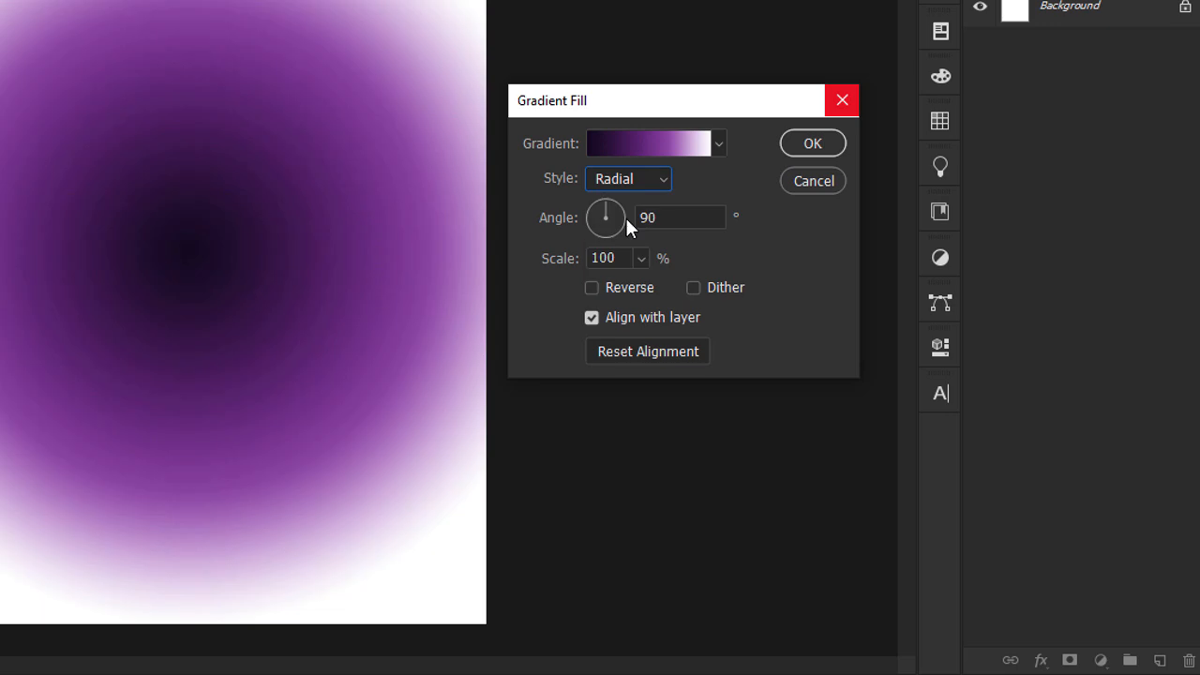
click(591, 288)
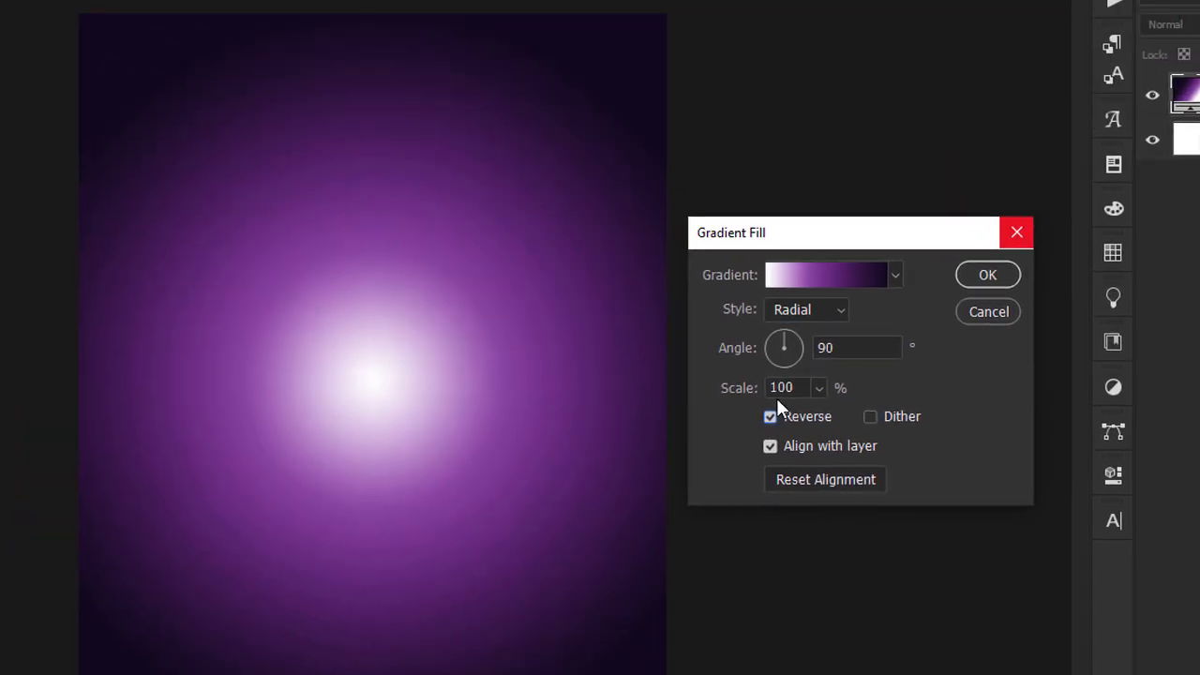
drag(441, 428, 437, 213)
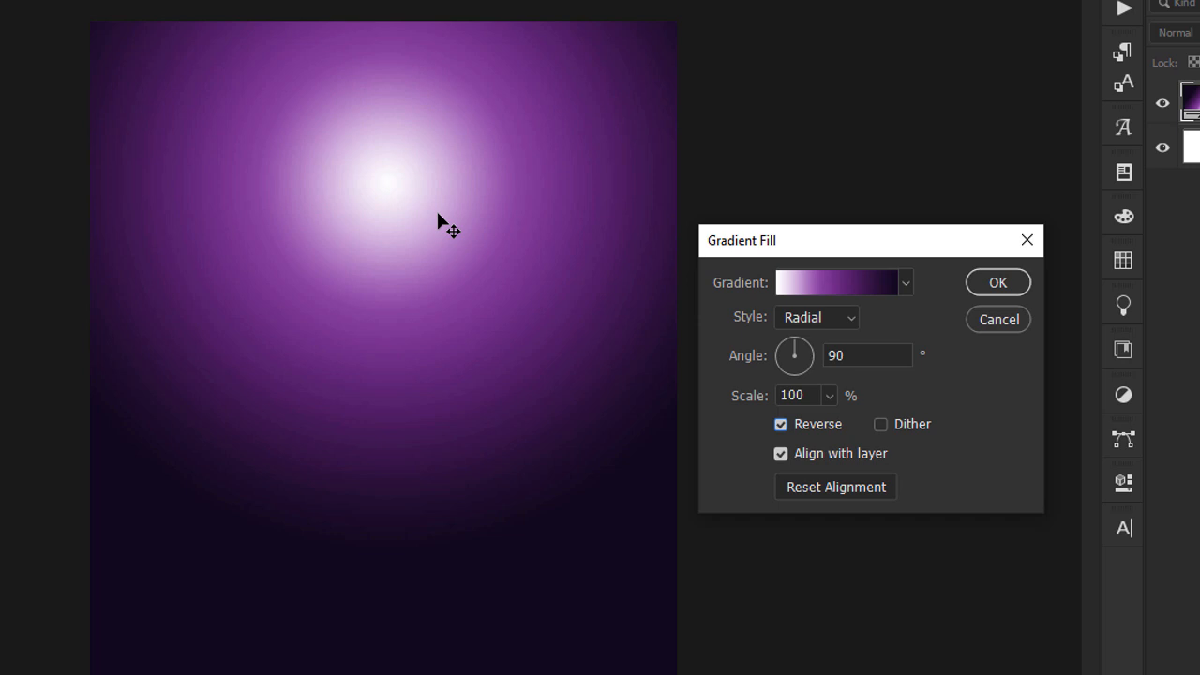
click(996, 285)
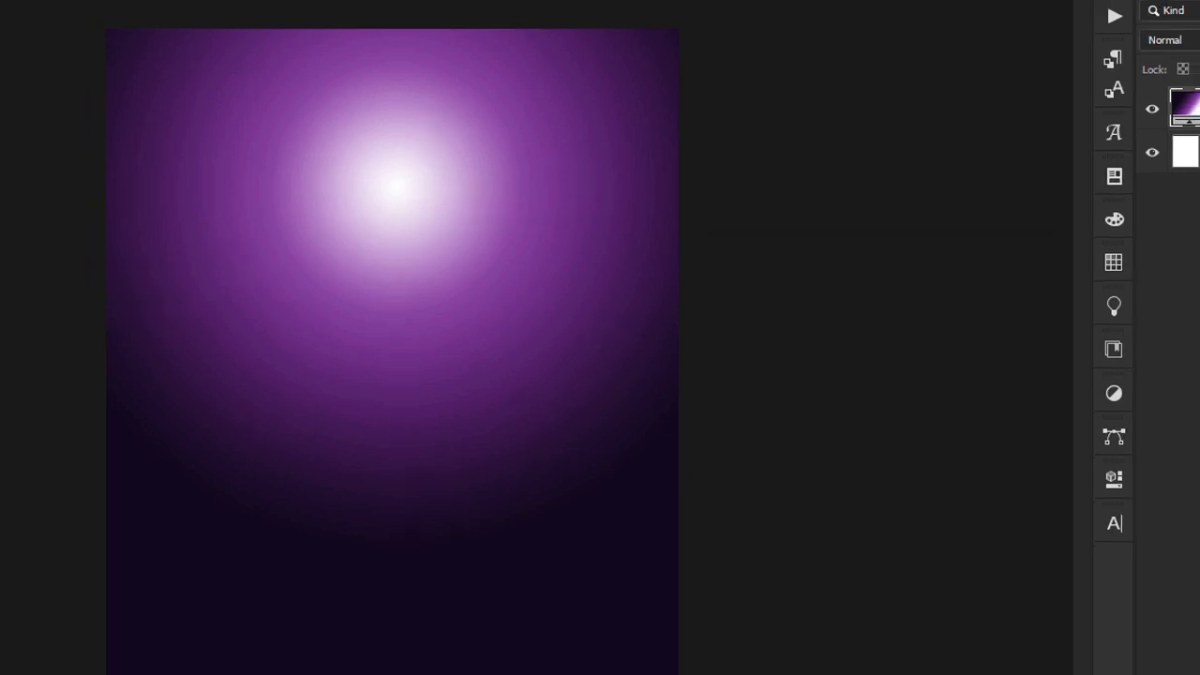
Delete the white Background layer beneath the gradient fill.
click(1133, 203)
key(Delete)
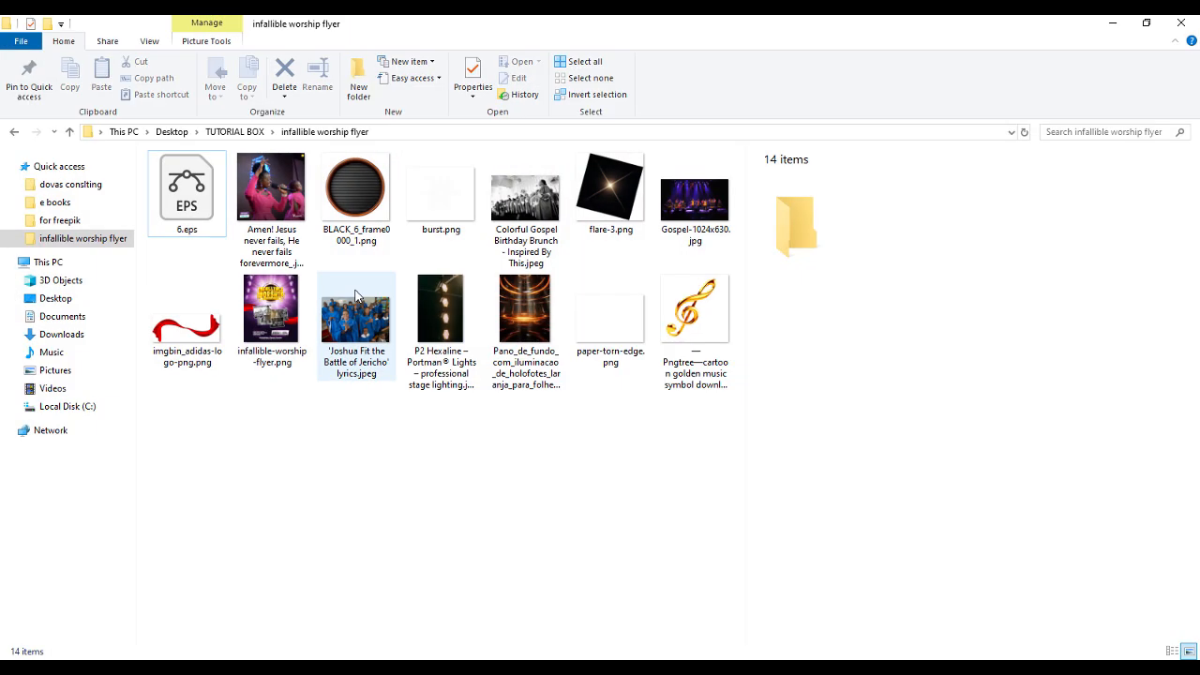
Place the orange spotlight image (Pano_de_fundo) from the infallible worship flyer folder and enlarge it to cover the whole canvas.
click(525, 328)
drag(630, 379, 471, 357)
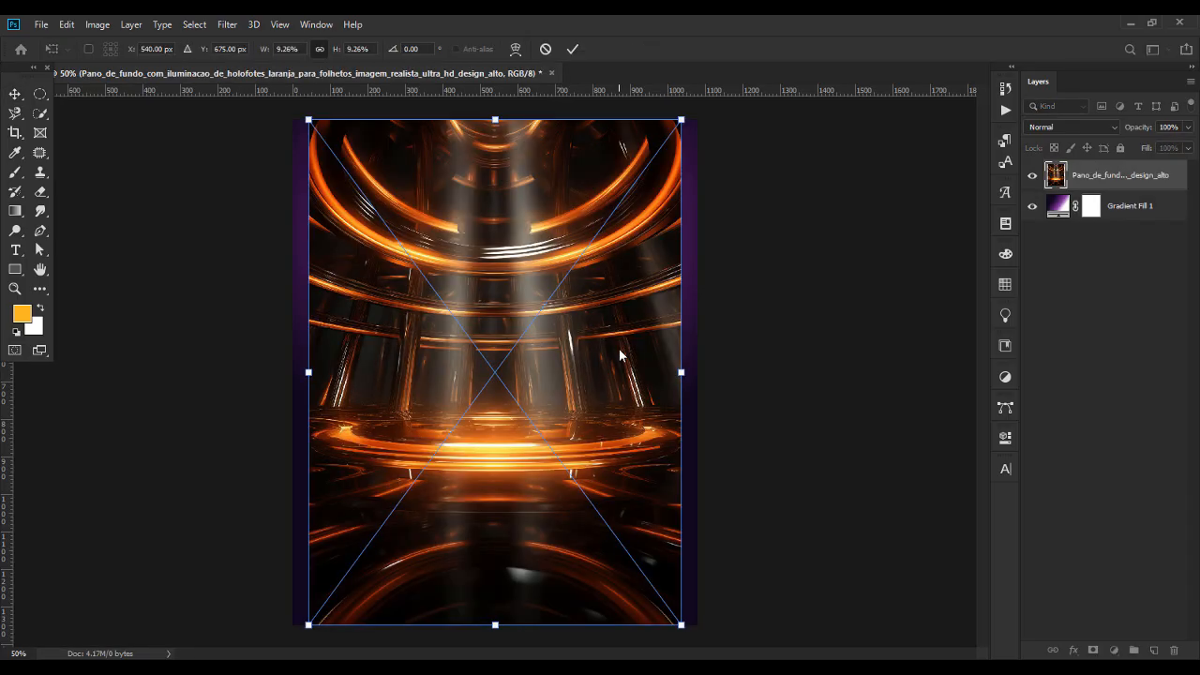
drag(682, 372, 708, 372)
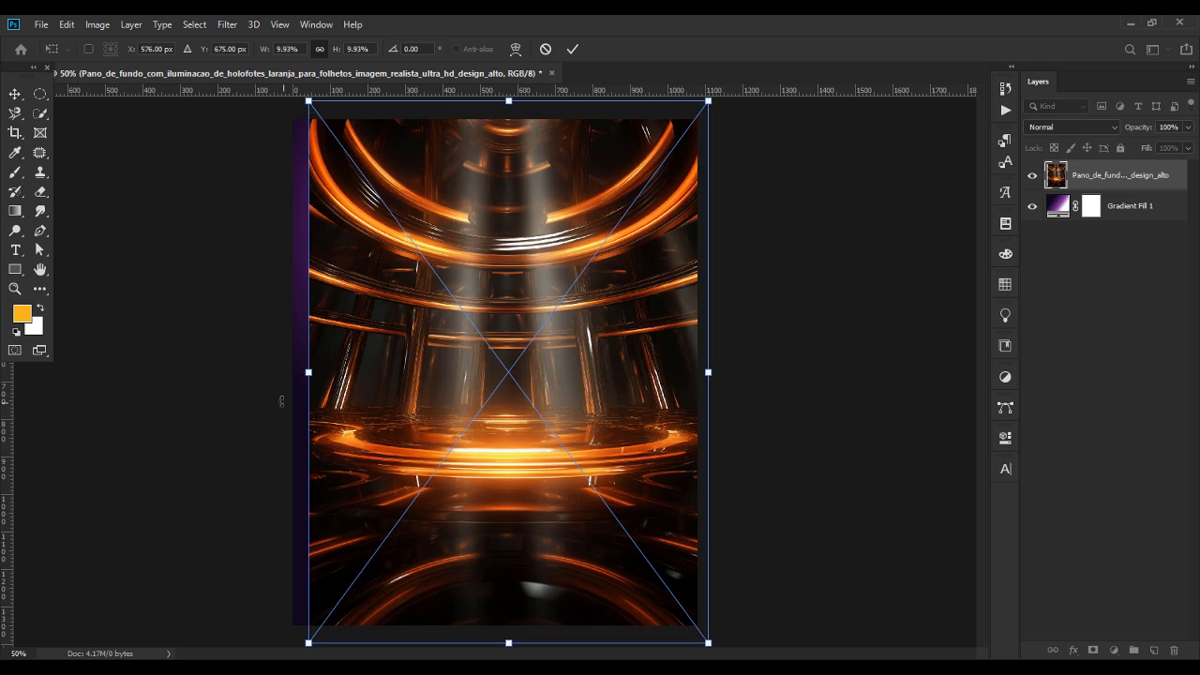
drag(308, 375, 281, 369)
drag(425, 299, 428, 322)
key(Return)
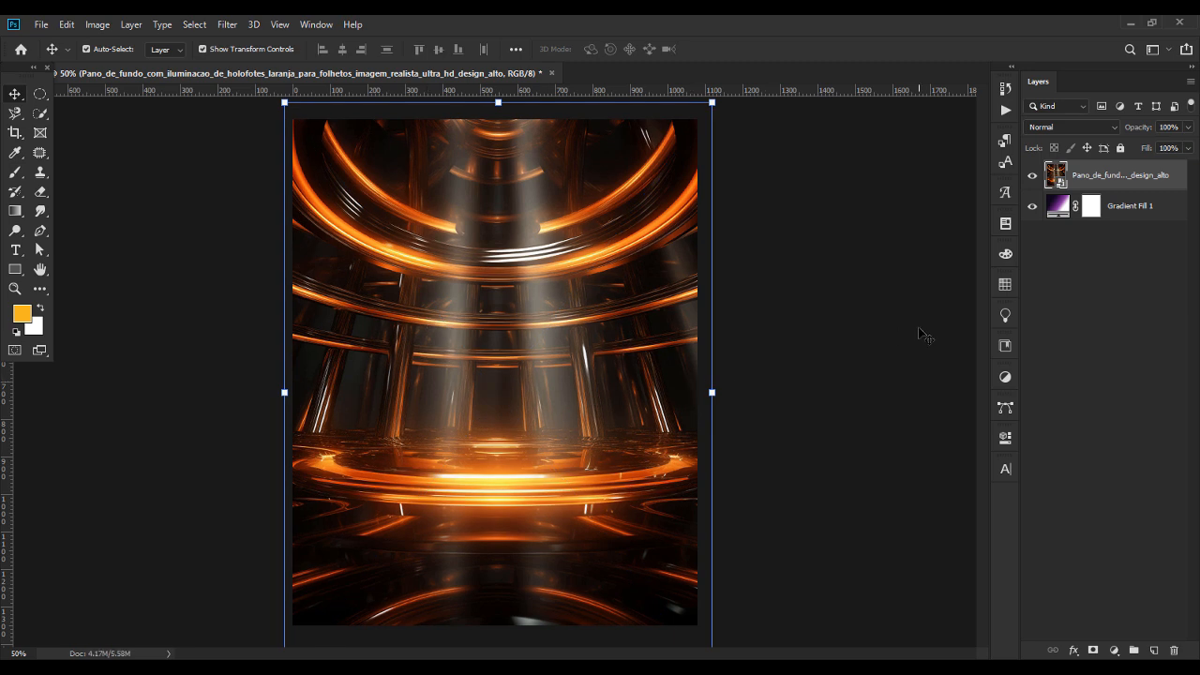
Set the placed spotlight image's blend mode to Color Dodge and apply a Gaussian Blur with a 3.5 pixel radius to it.
click(1080, 123)
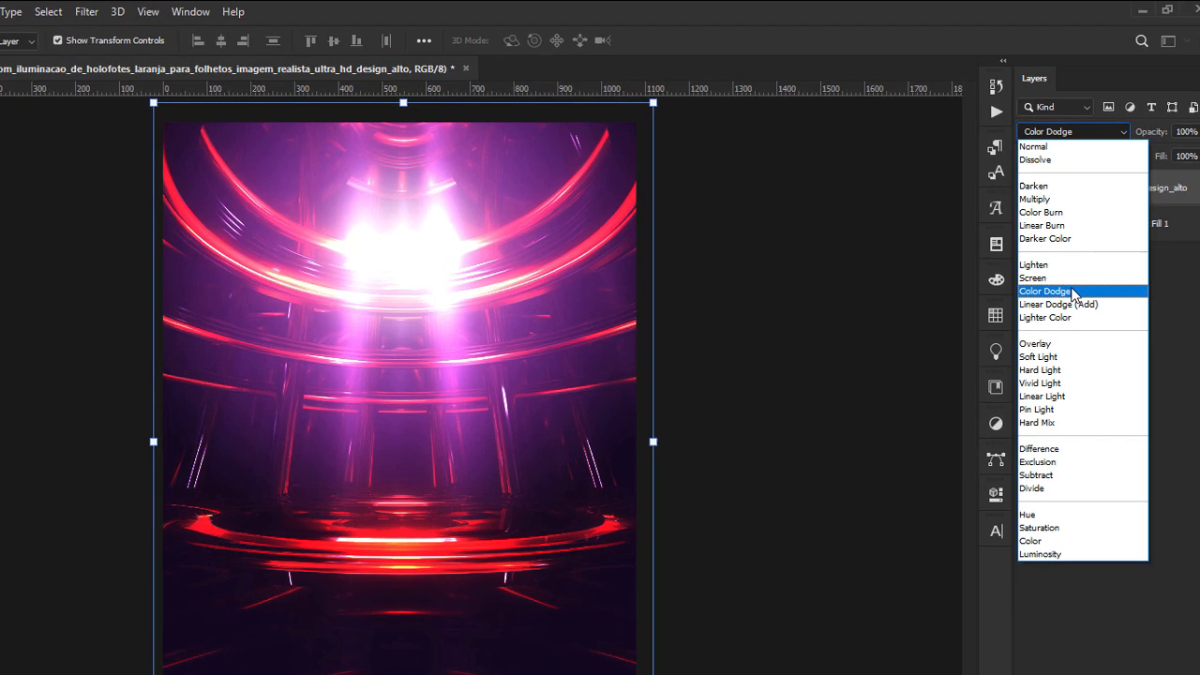
click(1077, 263)
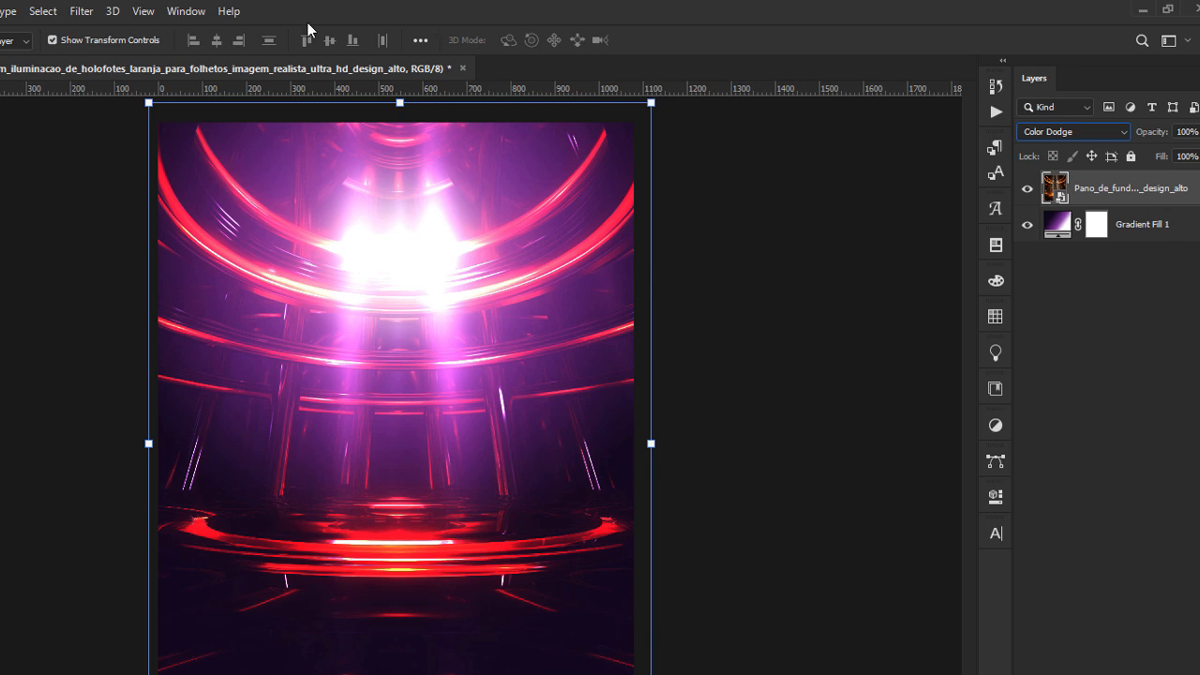
click(81, 12)
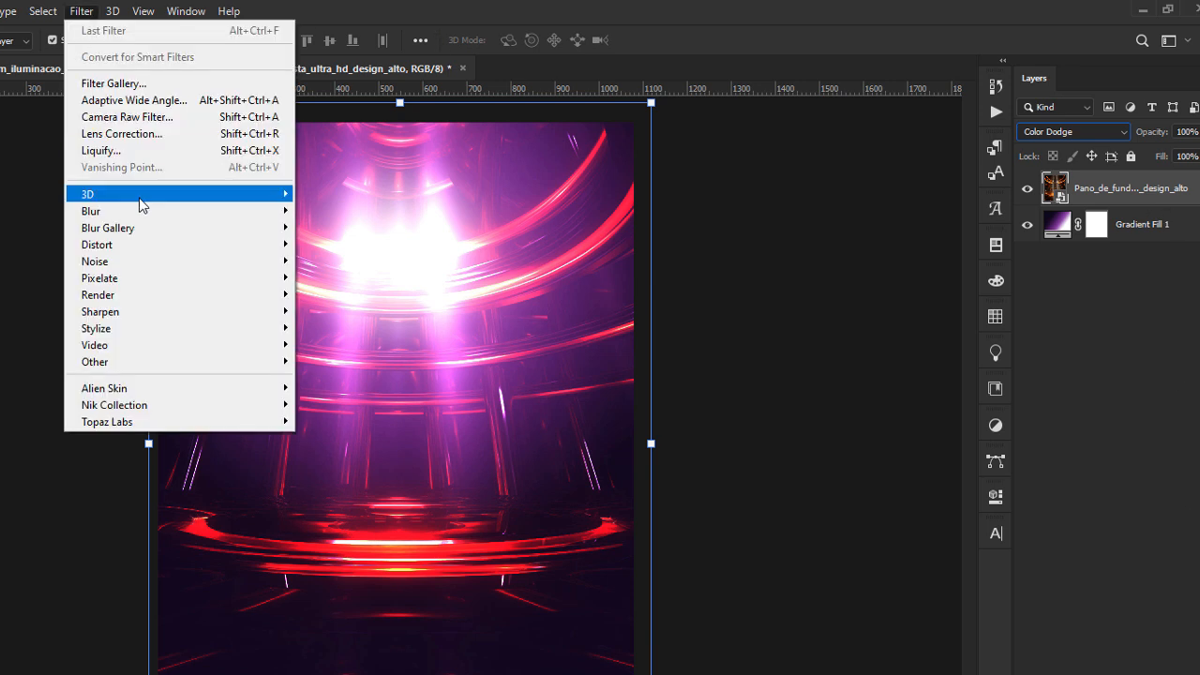
mouse_move(140, 211)
click(343, 278)
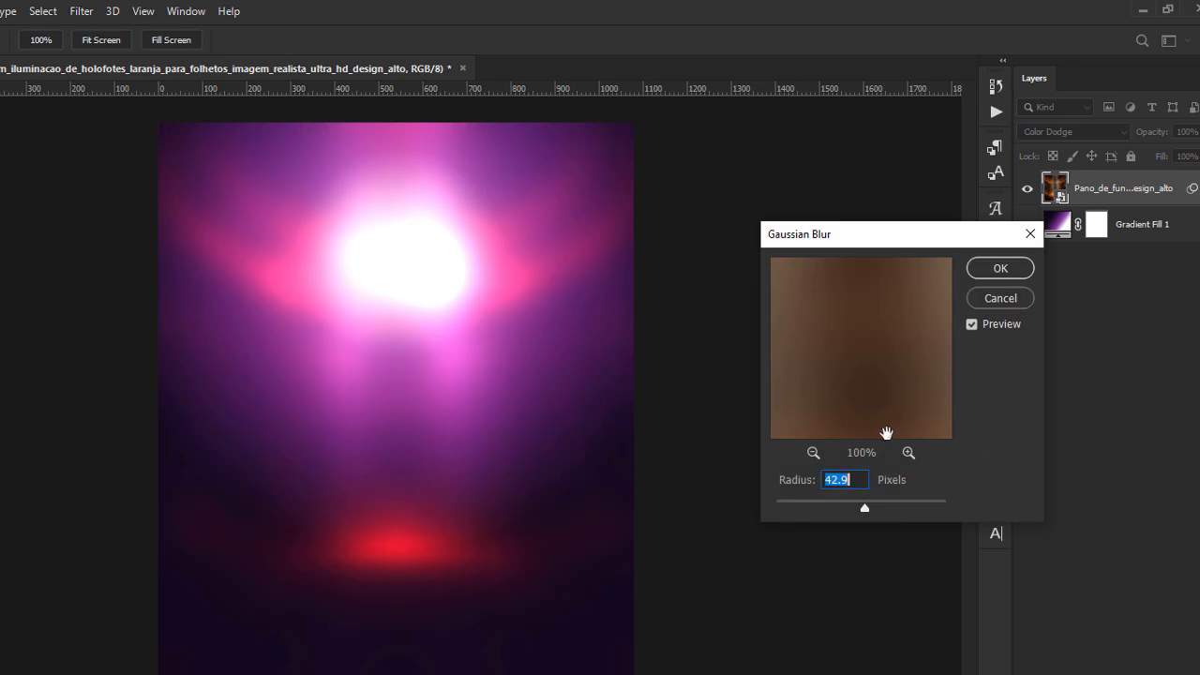
text(3)
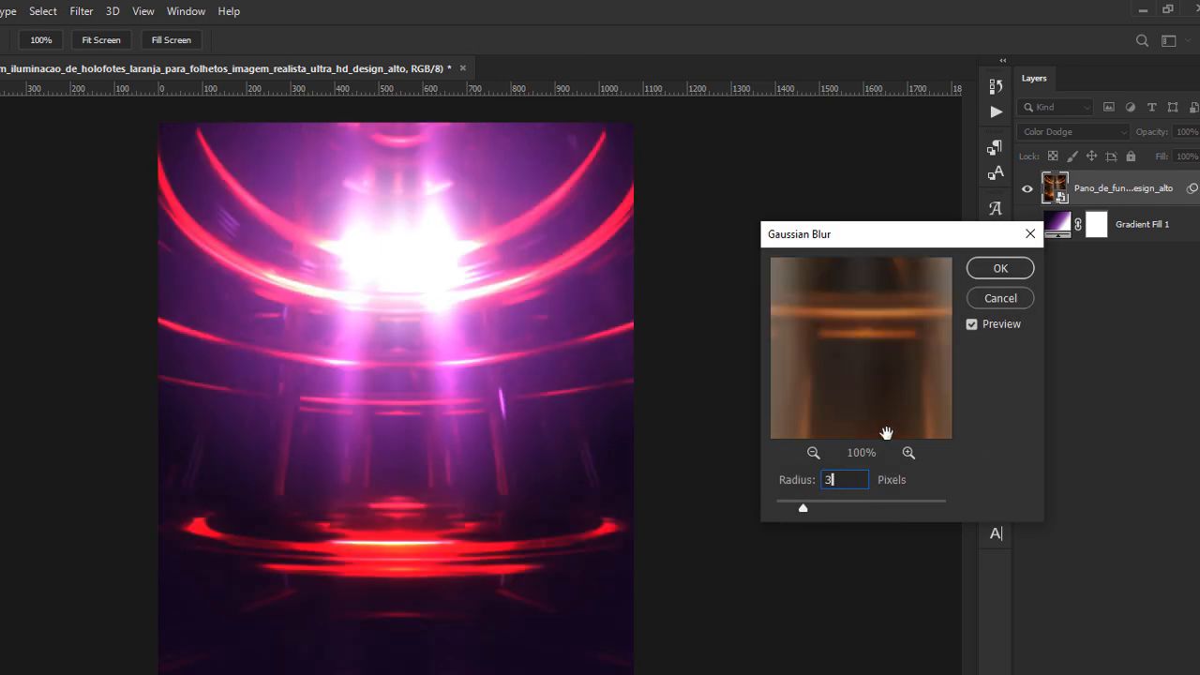
text(.5)
click(995, 269)
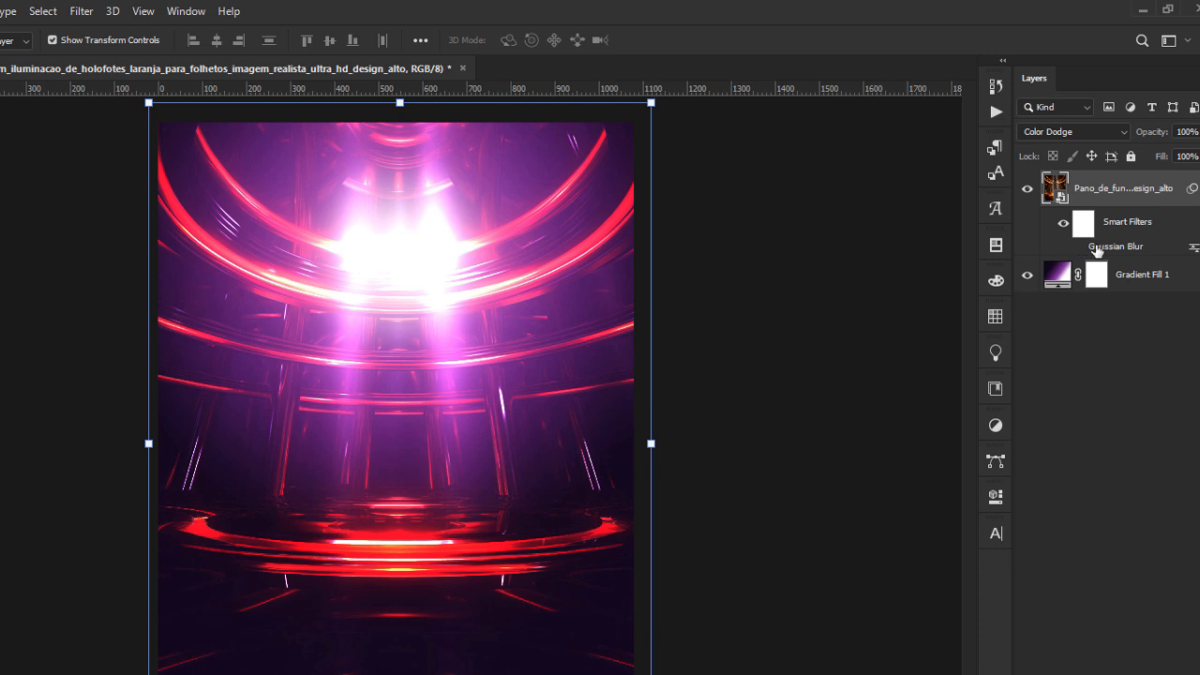
click(848, 334)
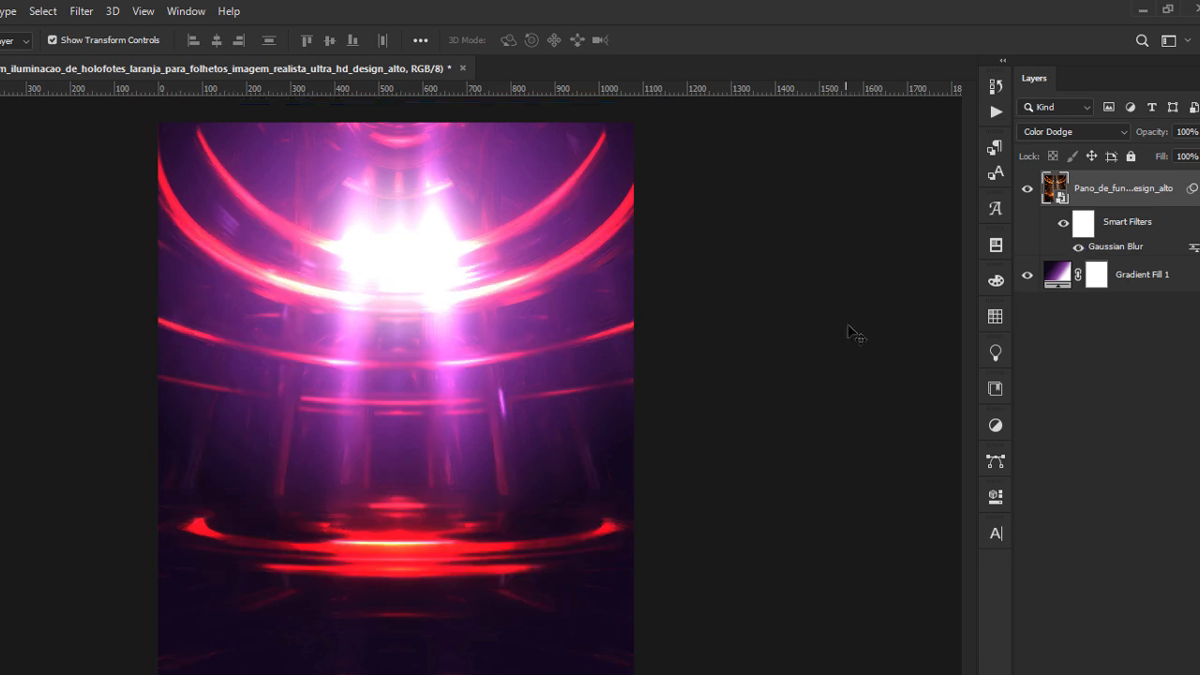
click(1110, 201)
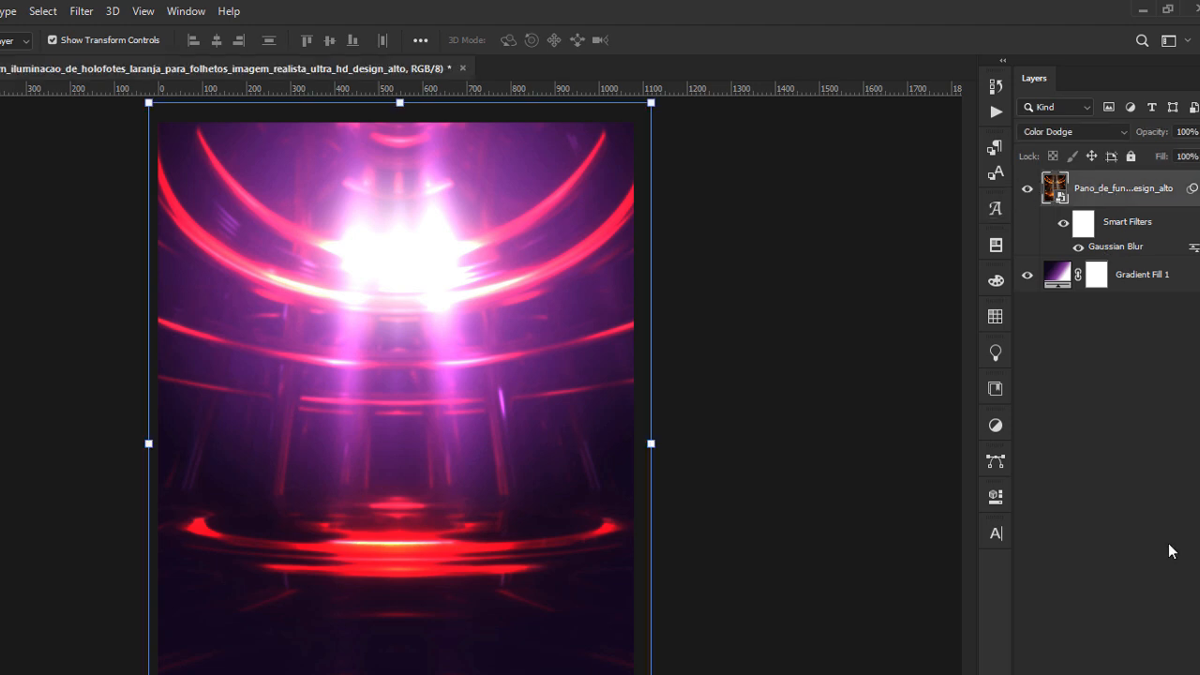
Add a Hue/Saturation adjustment with saturation -100, clipped to the placed spotlight image.
click(1122, 674)
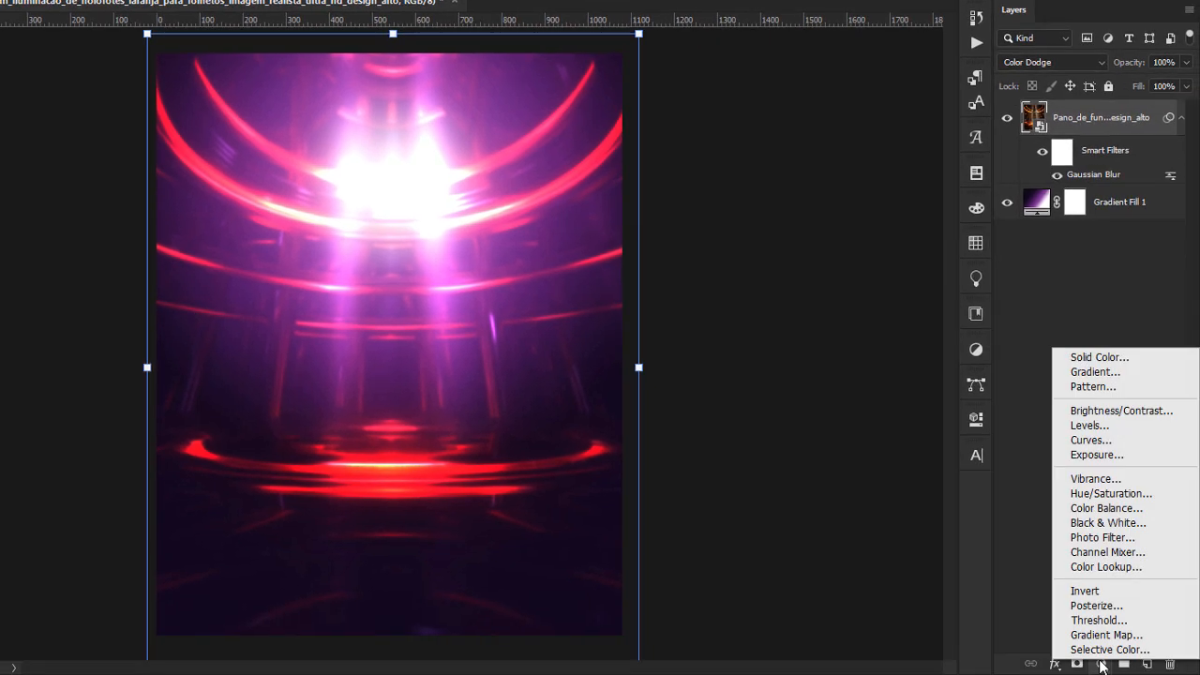
click(1112, 493)
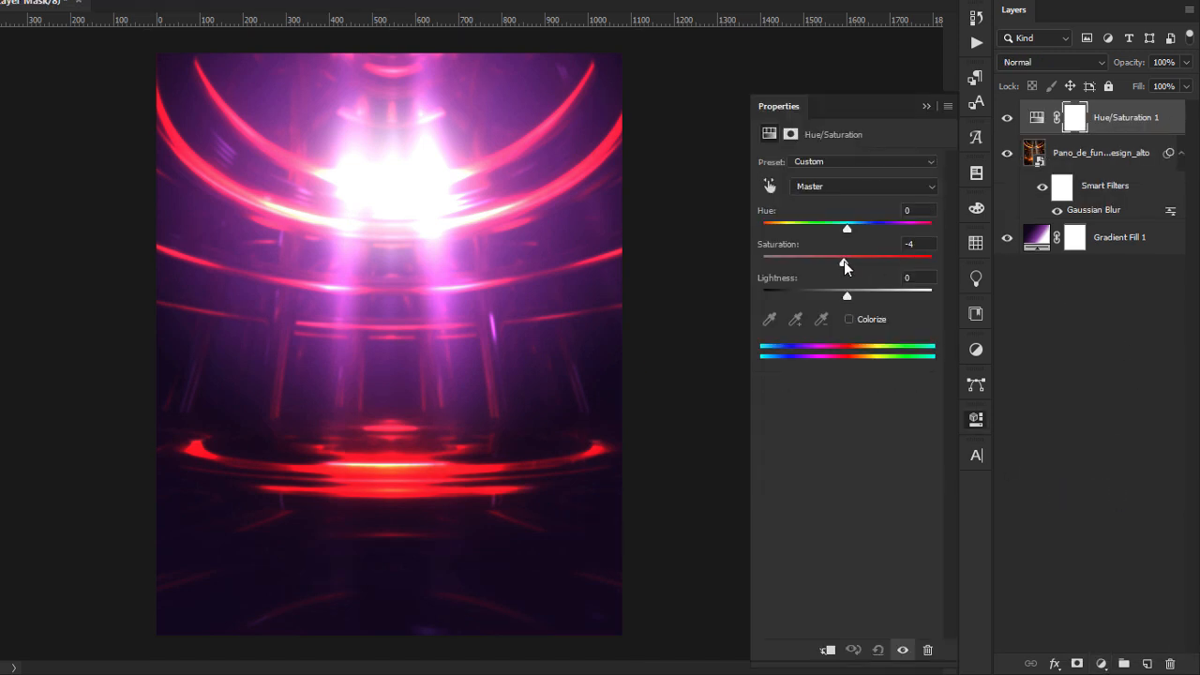
drag(847, 265, 731, 281)
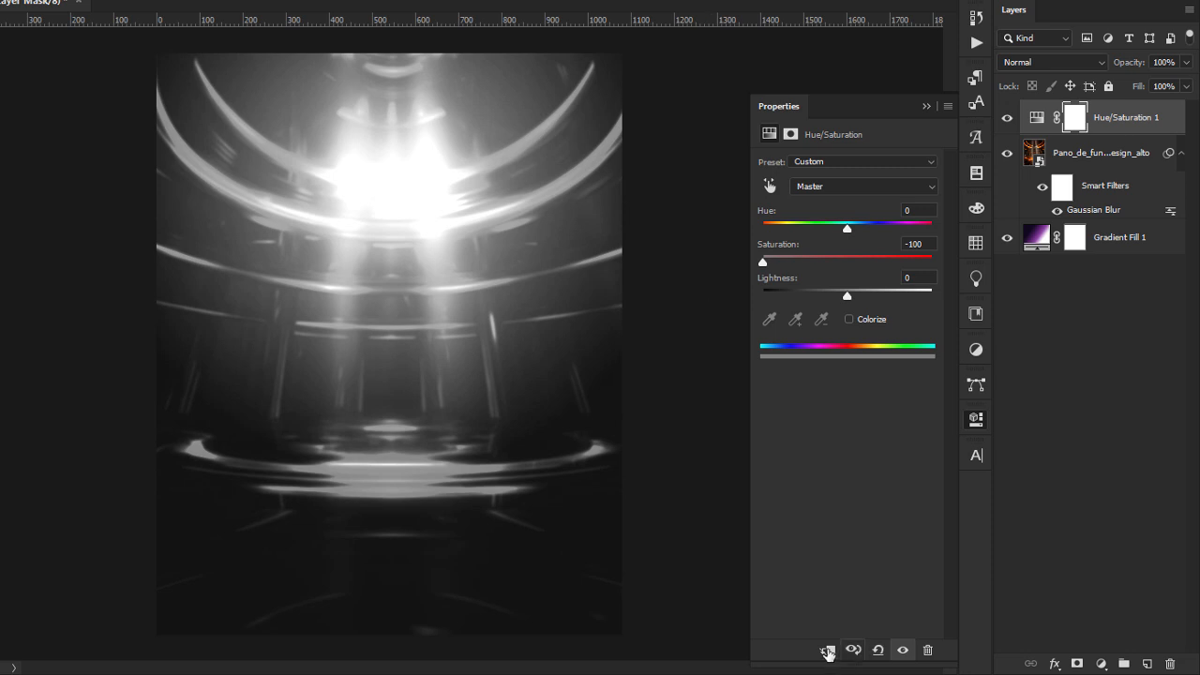
click(827, 649)
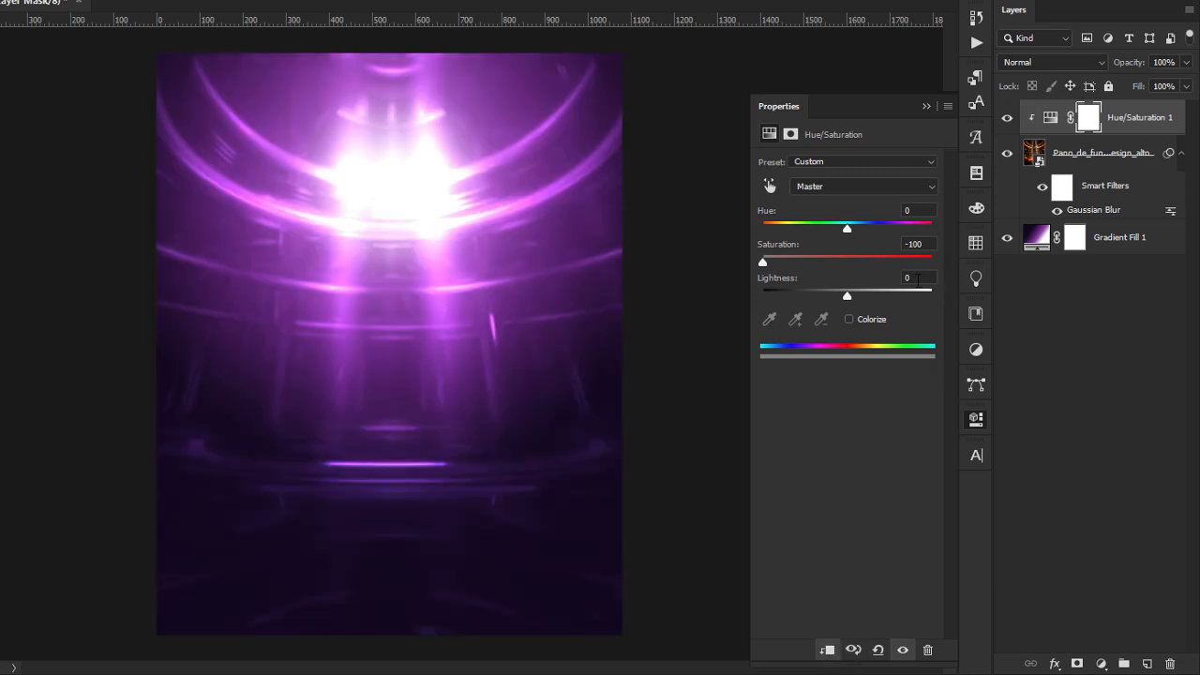
Set the Hue/Saturation adjustment's lightness to -17 and compare the image with and without it.
click(915, 278)
text(-17)
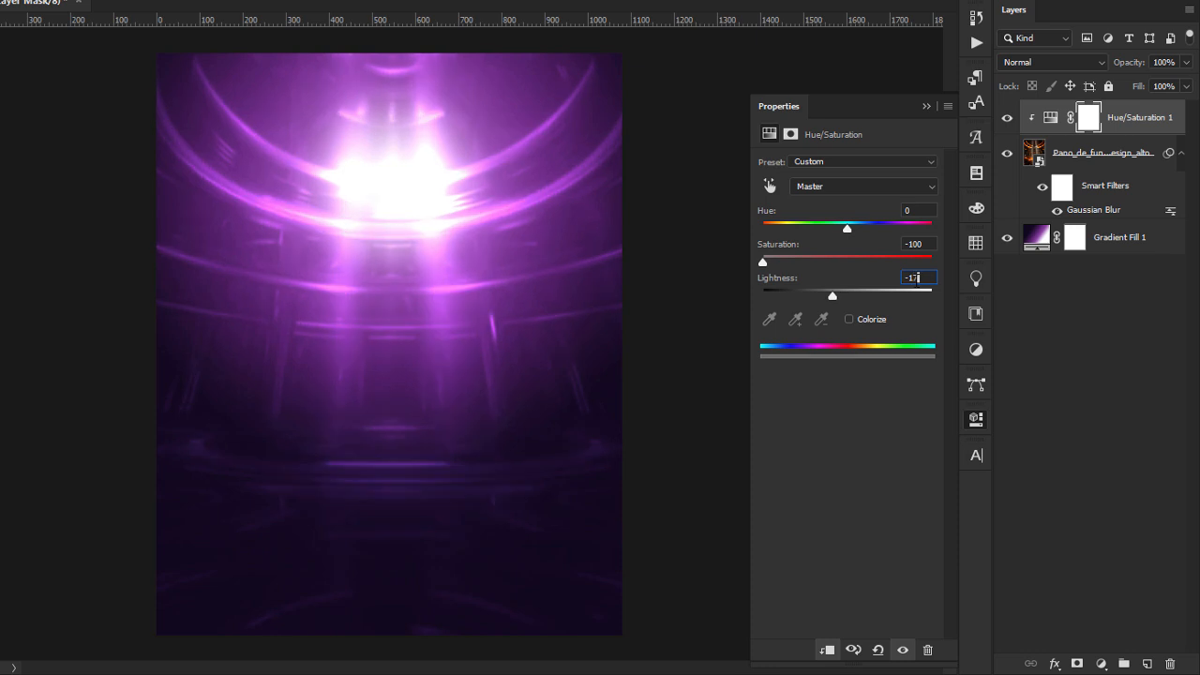
click(927, 106)
click(1007, 119)
click(1007, 119)
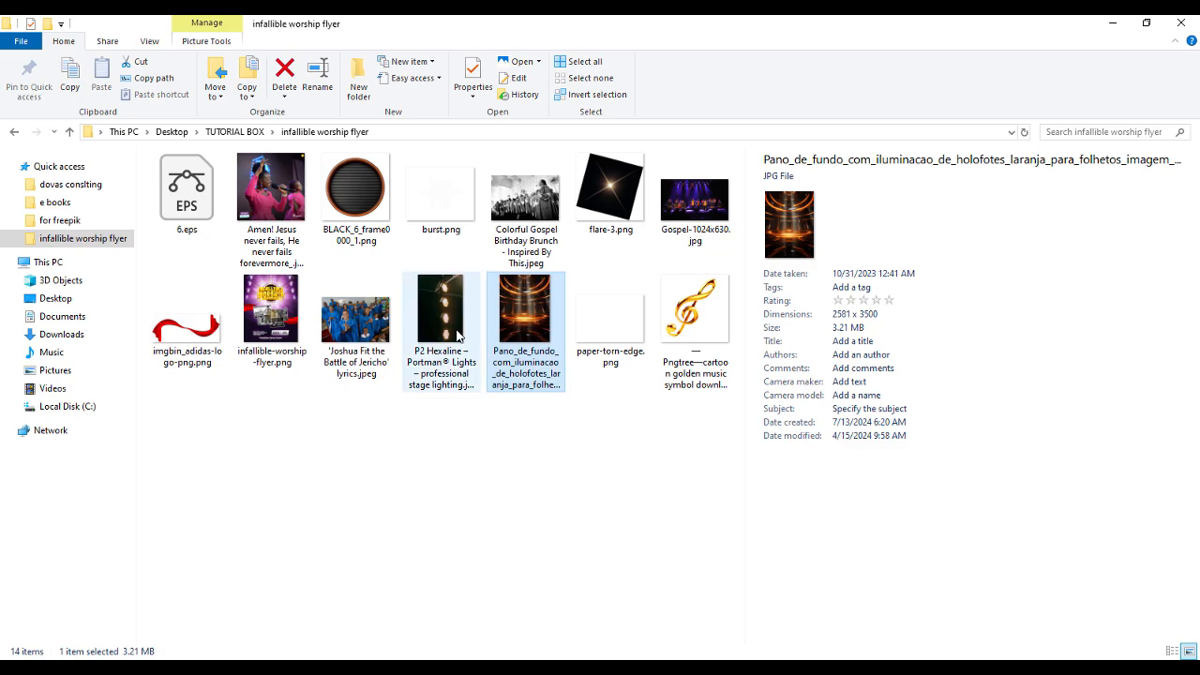
Rotate the P2 Hexaline stage lighting image about 10.67°, scale it to about 20%, and place it in the canvas's upper-left corner.
drag(444, 328, 428, 204)
drag(603, 383, 498, 326)
drag(574, 309, 592, 345)
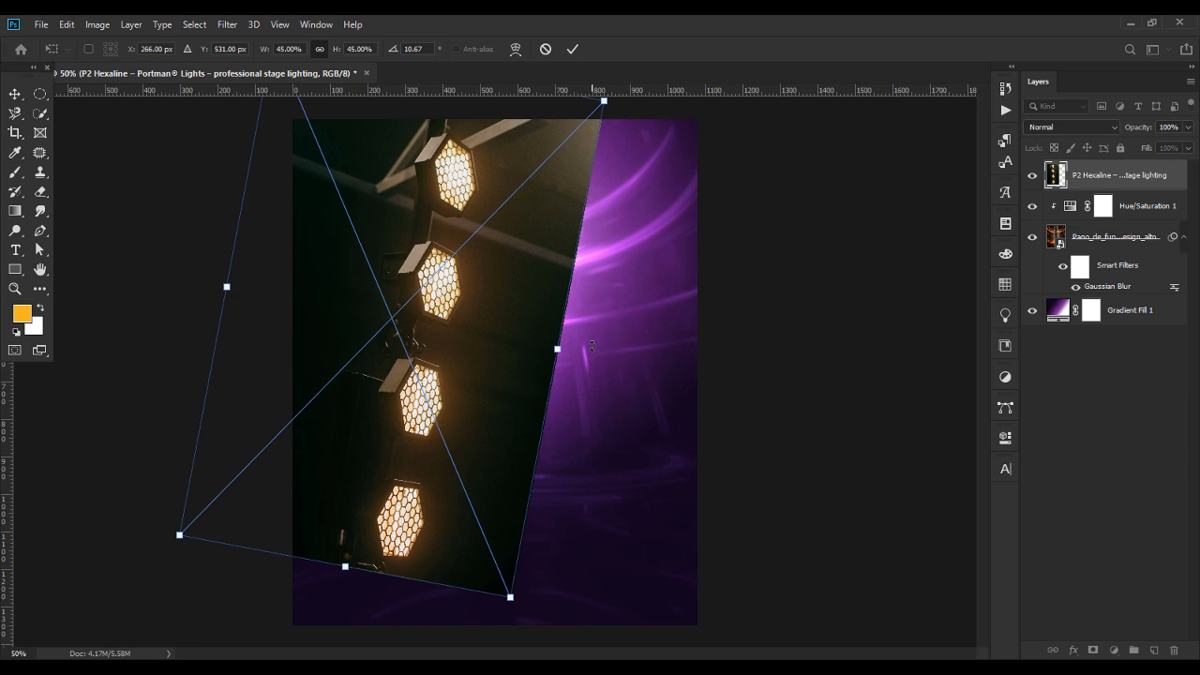
drag(343, 568, 317, 386)
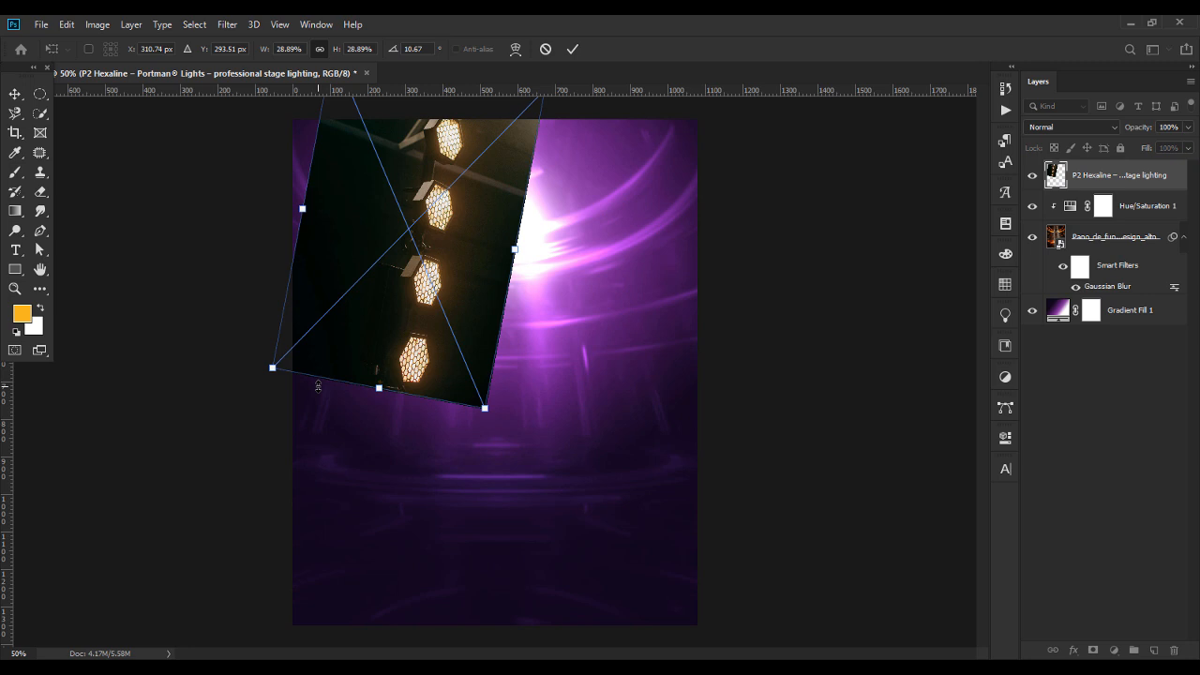
drag(517, 251, 379, 221)
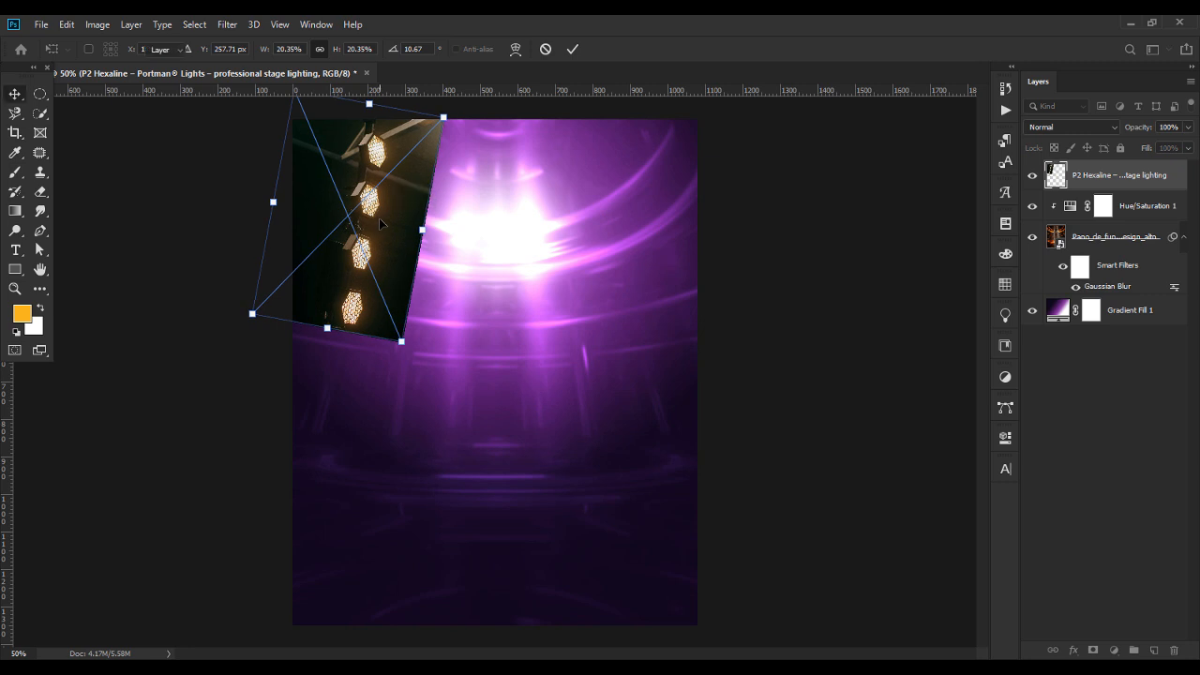
key(Return)
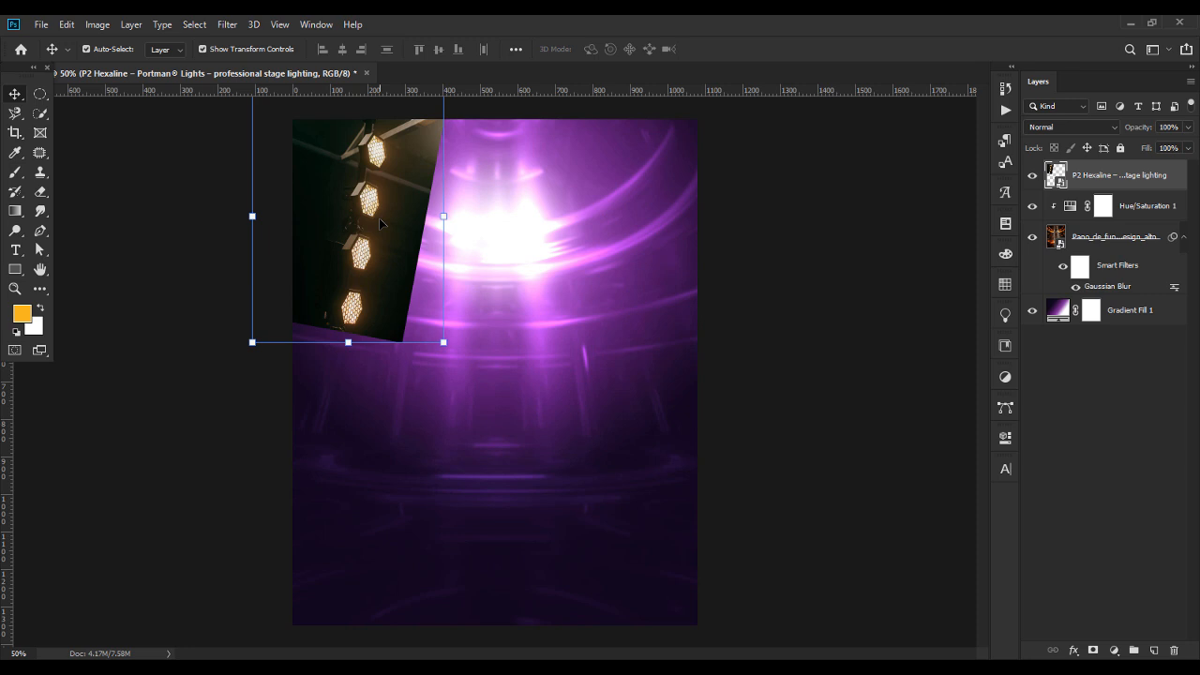
mouse_move(380, 223)
mouse_down()
mouse_move(371, 236)
mouse_move(374, 220)
mouse_up()
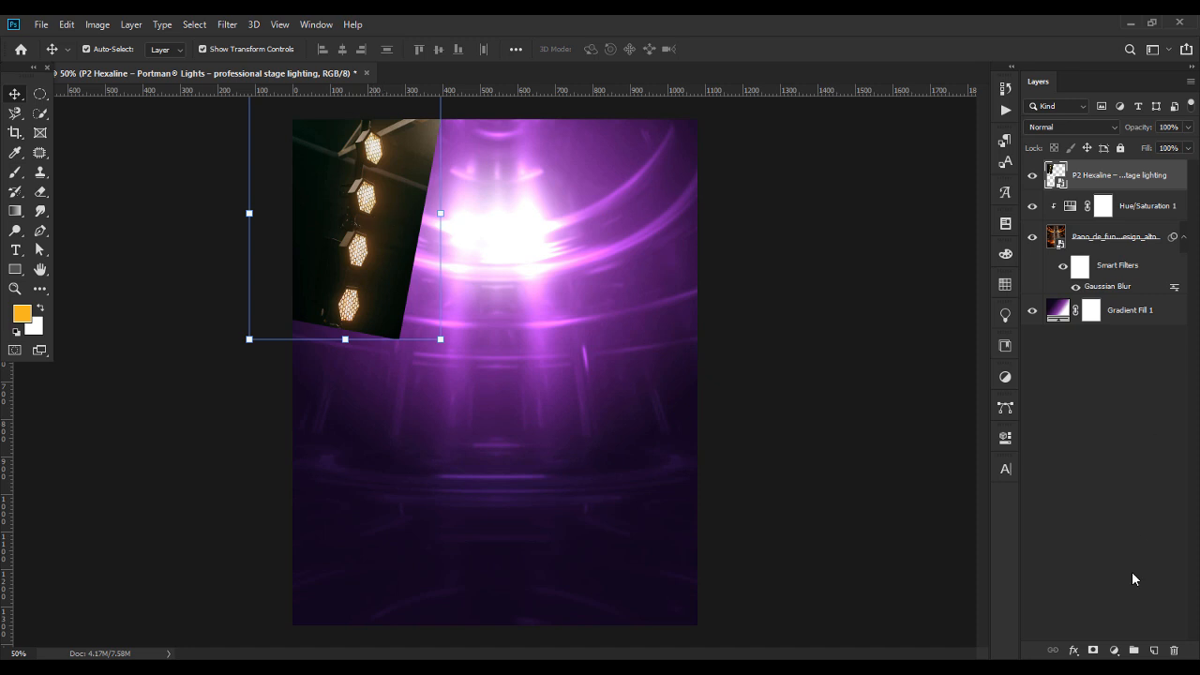
Add a layer mask to the stage lights, erase their hard right and lower edges, and nudge them slightly left.
click(1093, 651)
click(41, 192)
mouse_move(449, 139)
mouse_down()
mouse_move(423, 211)
mouse_move(432, 193)
mouse_move(435, 229)
mouse_move(398, 368)
mouse_move(398, 343)
mouse_move(278, 330)
mouse_move(339, 343)
mouse_move(297, 340)
mouse_up()
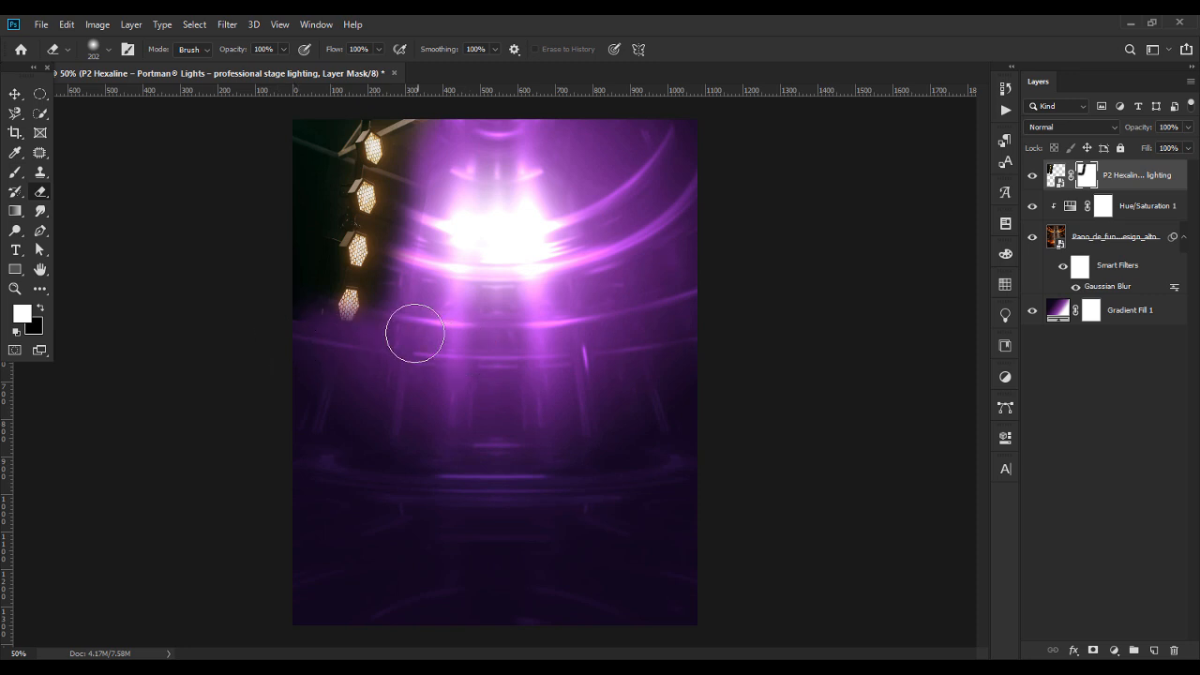
click(15, 93)
drag(371, 207, 354, 217)
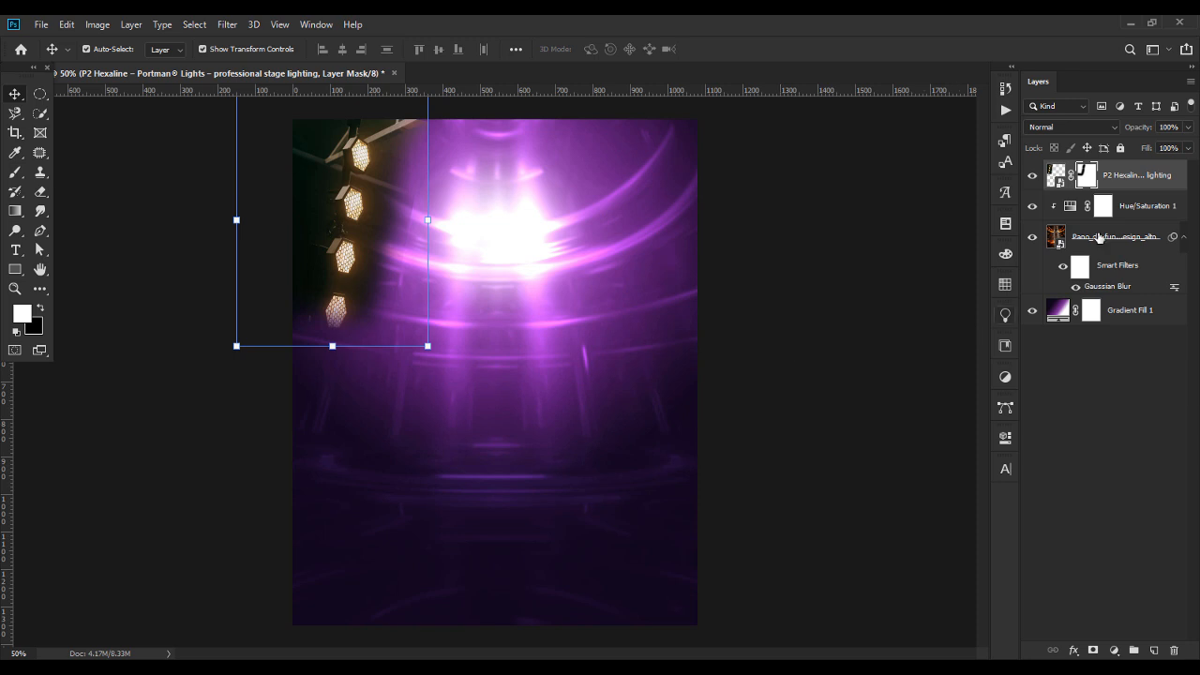
Set the stage lights layer's blend mode to Luminosity and deselect the layer.
click(1073, 127)
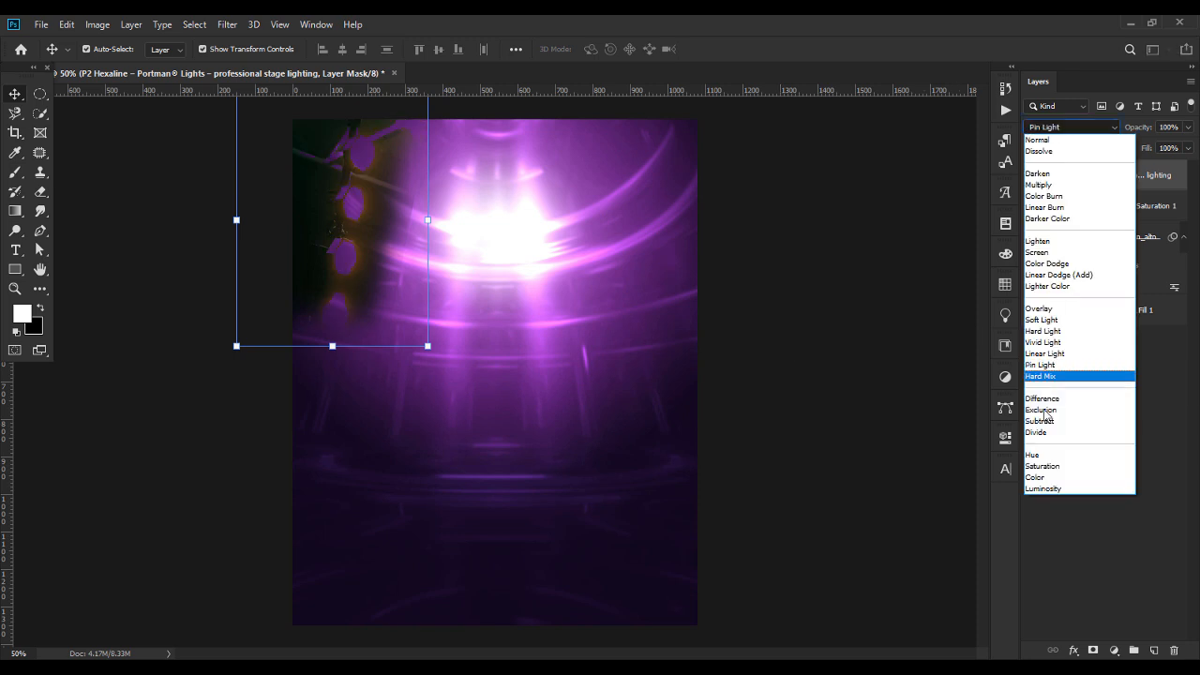
click(1043, 488)
key(ctrl+2)
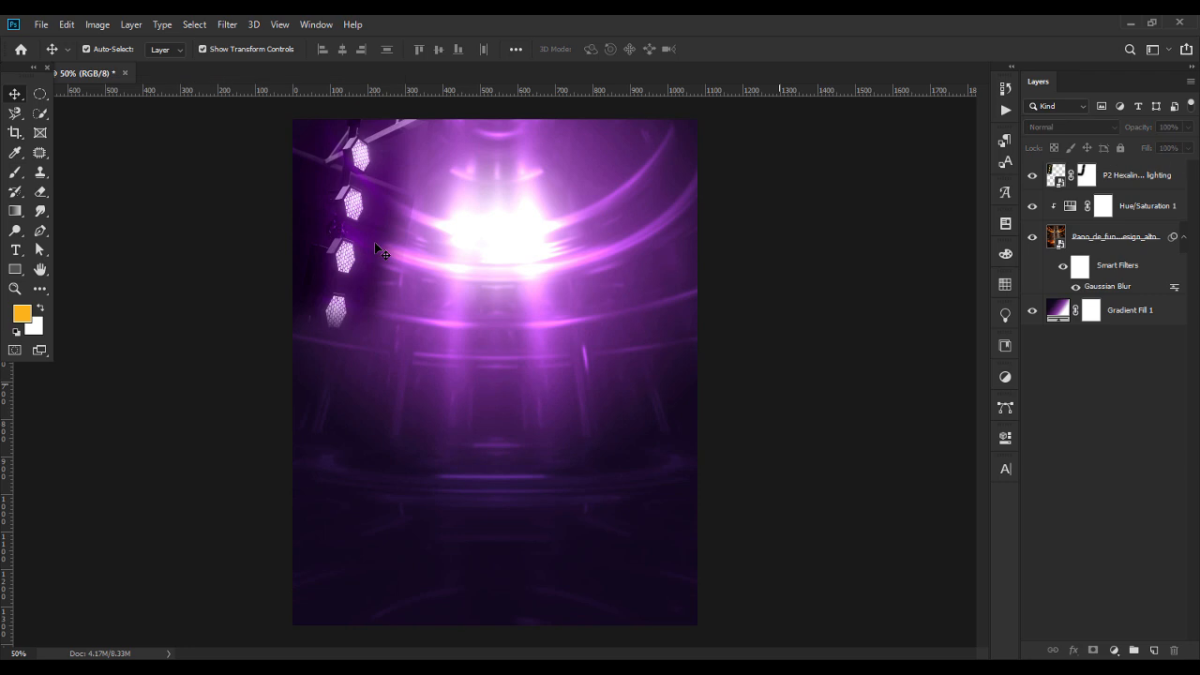
Erase more of the stage lights' right edge on the layer mask with a larger soft eraser.
click(1088, 178)
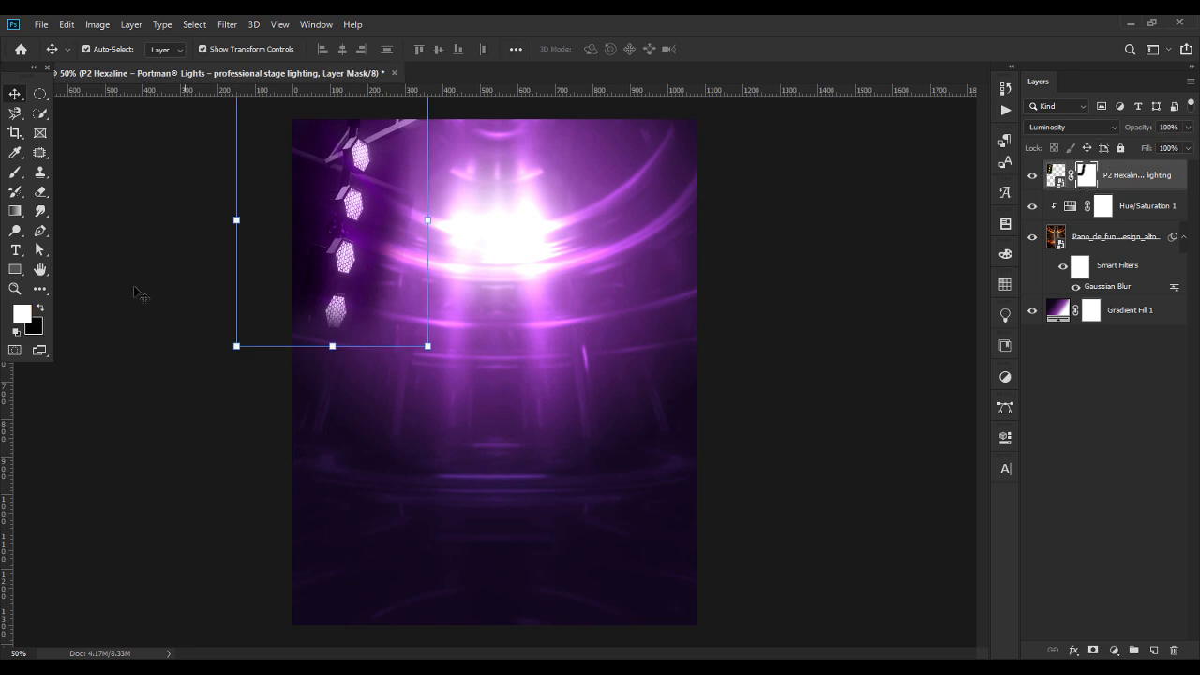
click(40, 191)
click(109, 50)
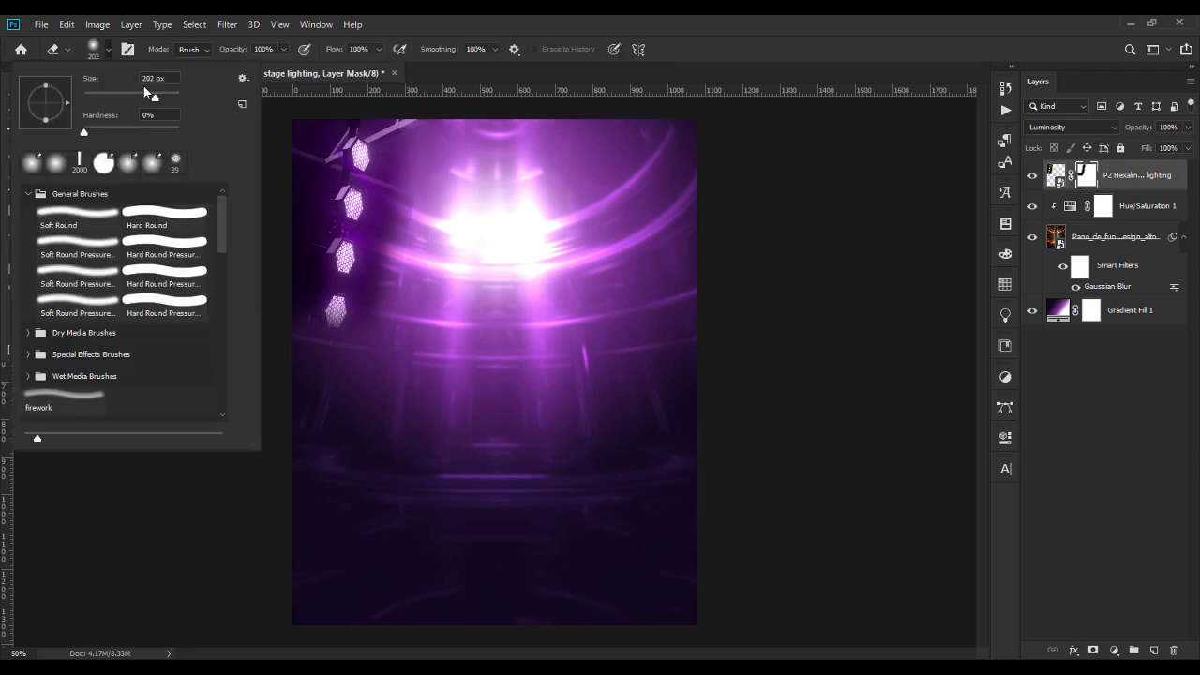
drag(161, 99, 164, 101)
click(436, 166)
drag(432, 241, 424, 308)
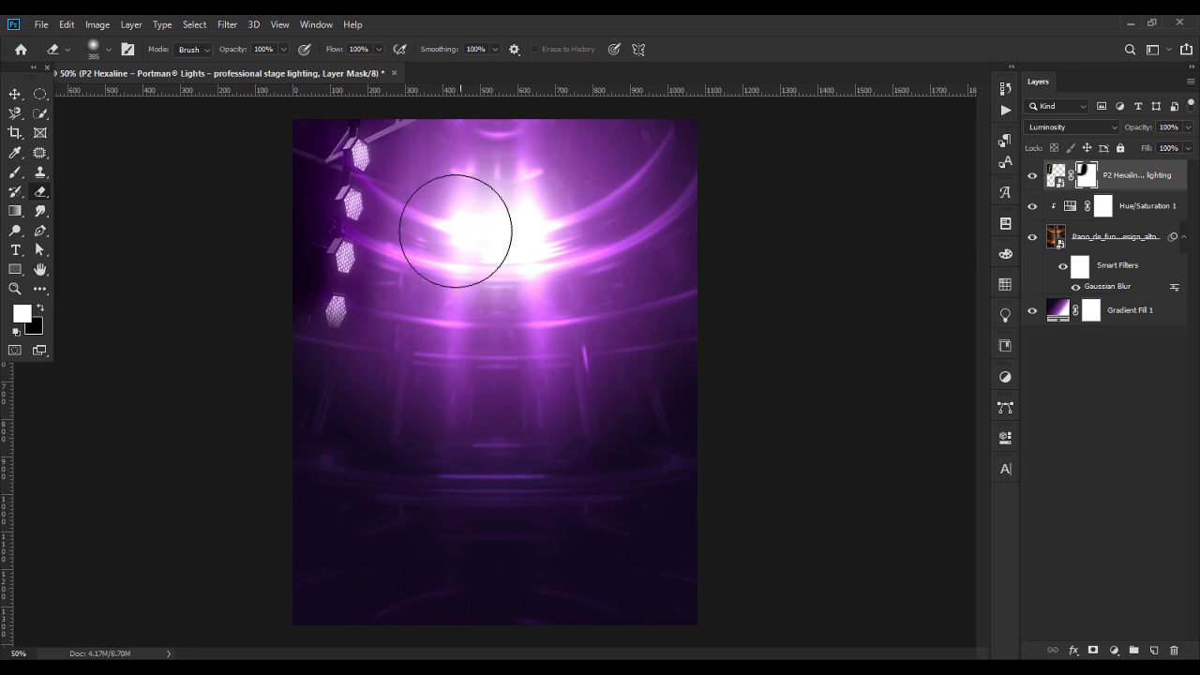
Rotate the stage lights about 4.3° clockwise and enlarge them to about 102%.
click(15, 94)
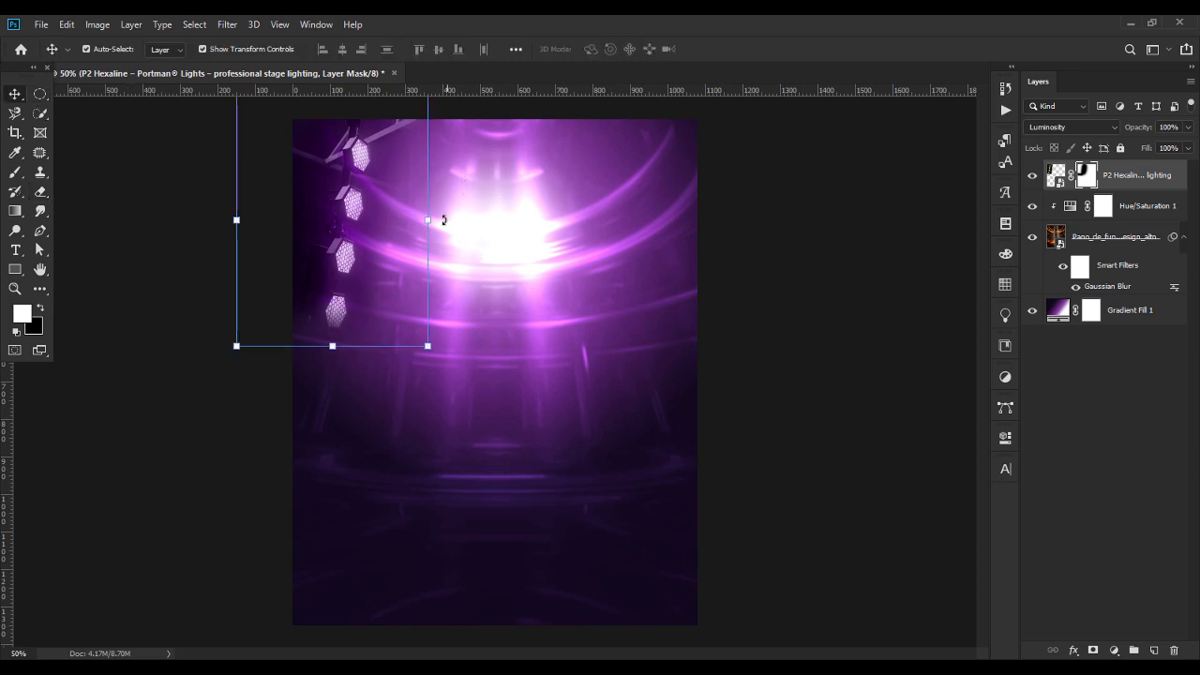
drag(443, 221, 443, 223)
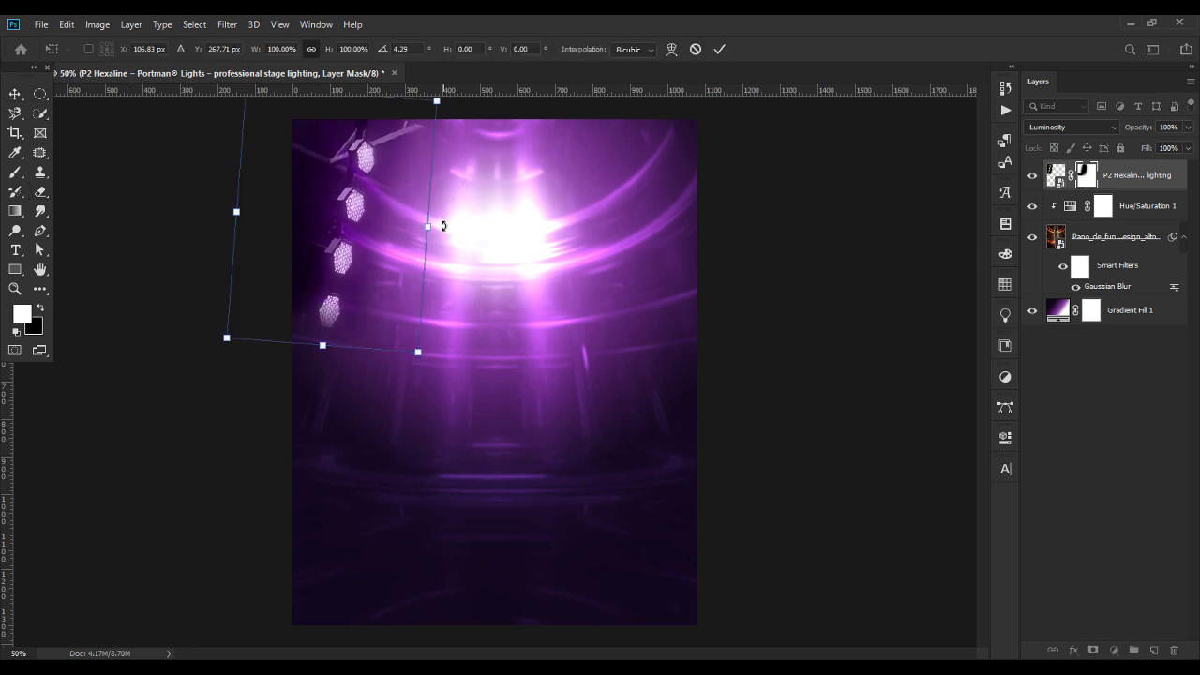
key(Return)
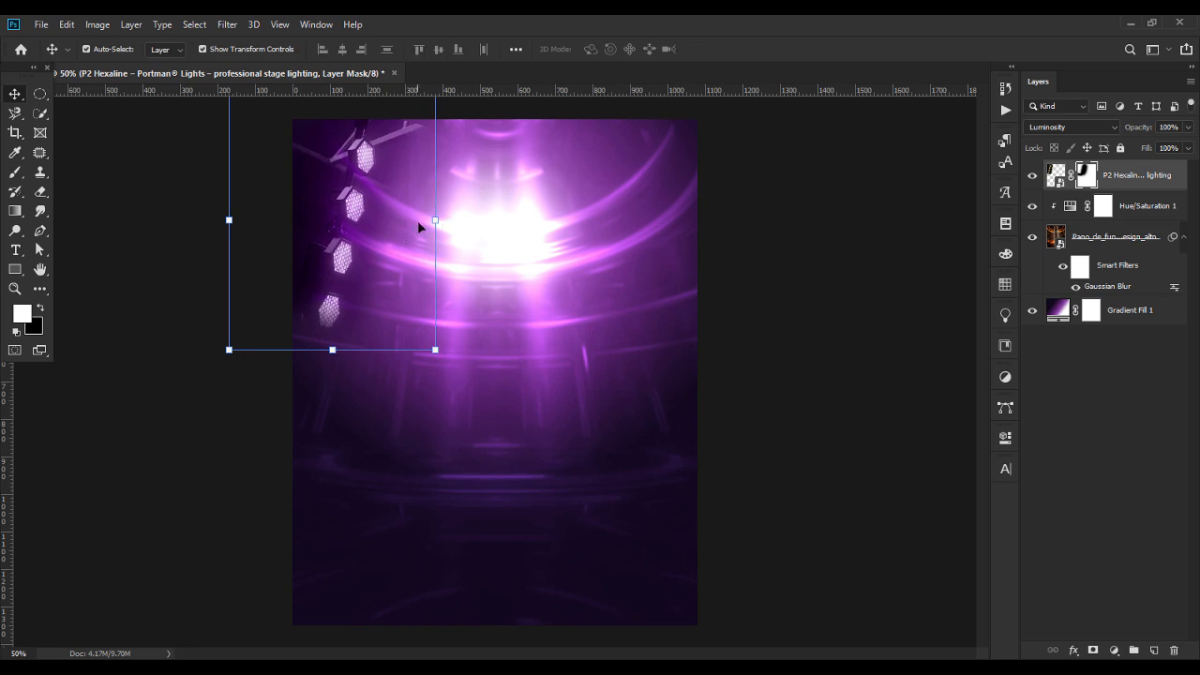
drag(433, 222, 437, 220)
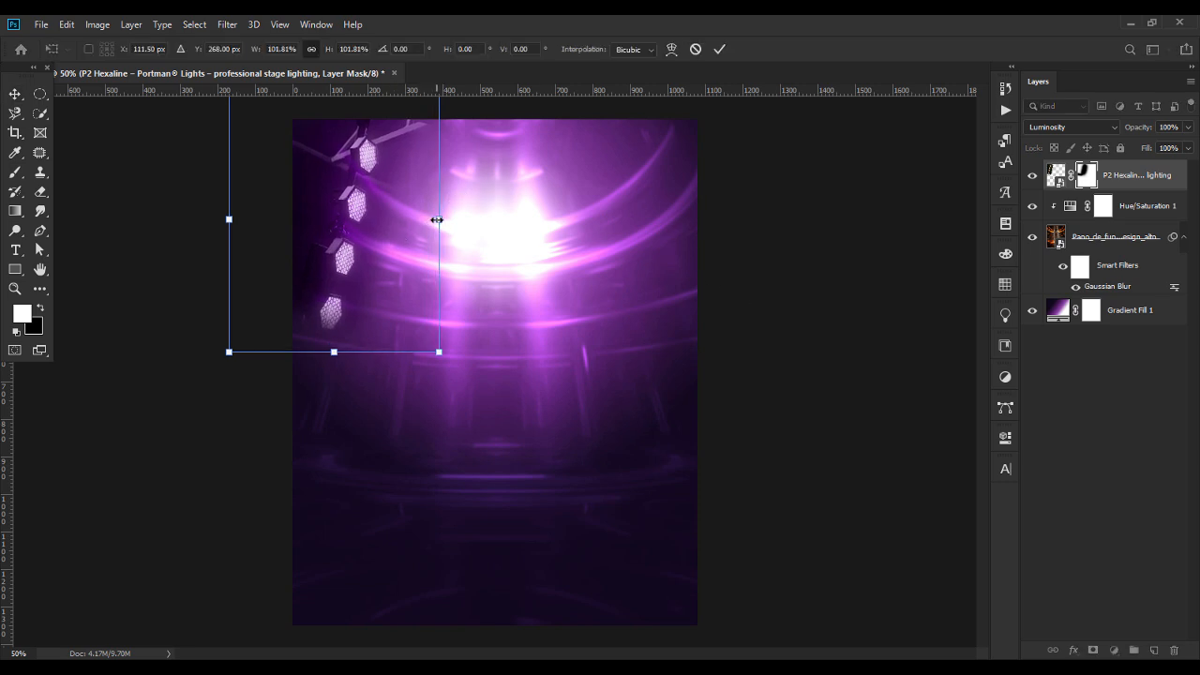
key(Return)
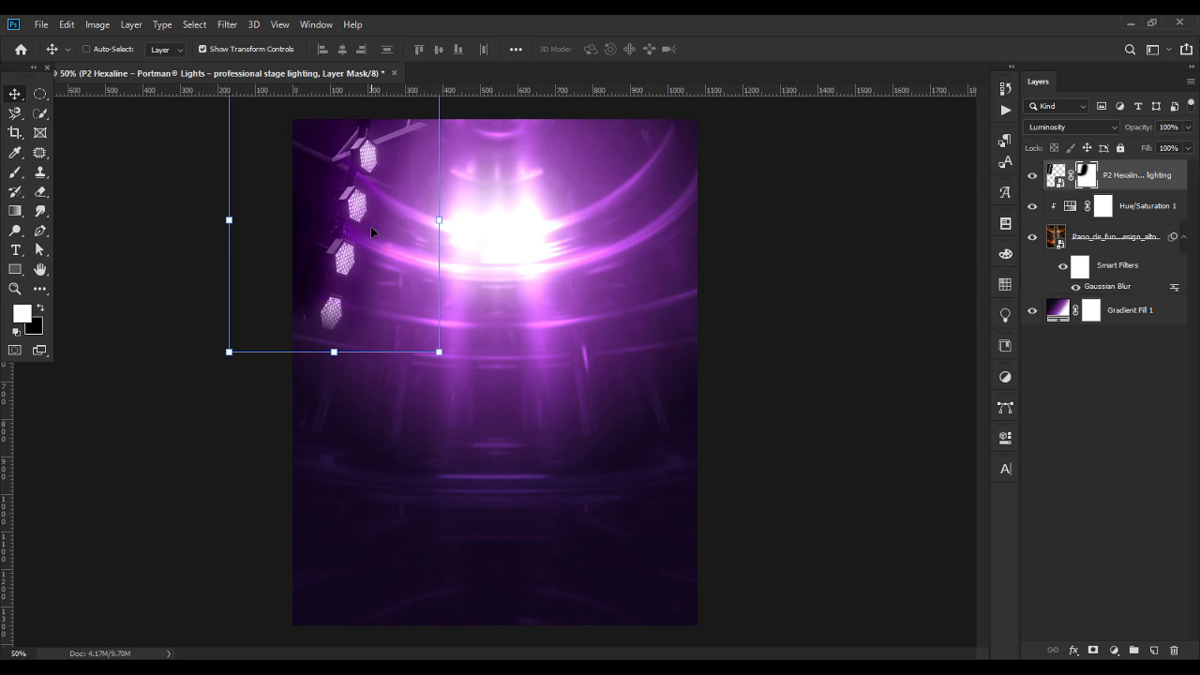
Duplicate the stage lights layer, flip the copy horizontally, and move it to the canvas's upper-right side to mirror the original.
key(ctrl+j)
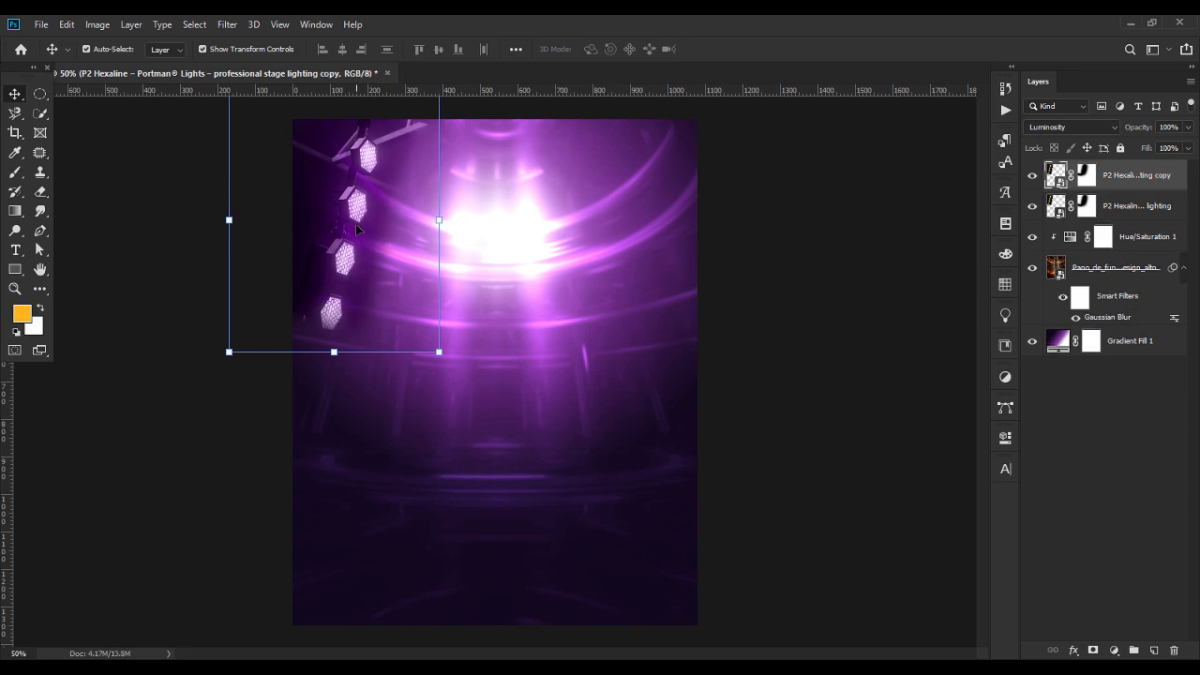
key(ctrl+t)
right_click(356, 228)
click(437, 409)
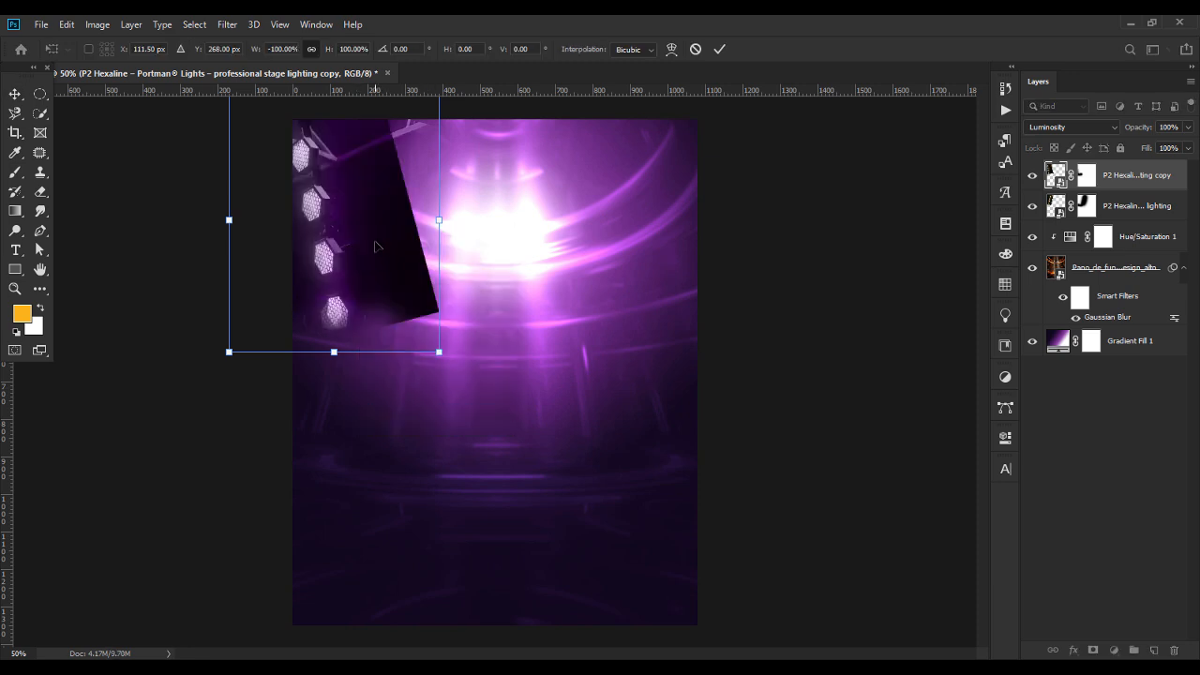
drag(373, 247, 696, 234)
key(Return)
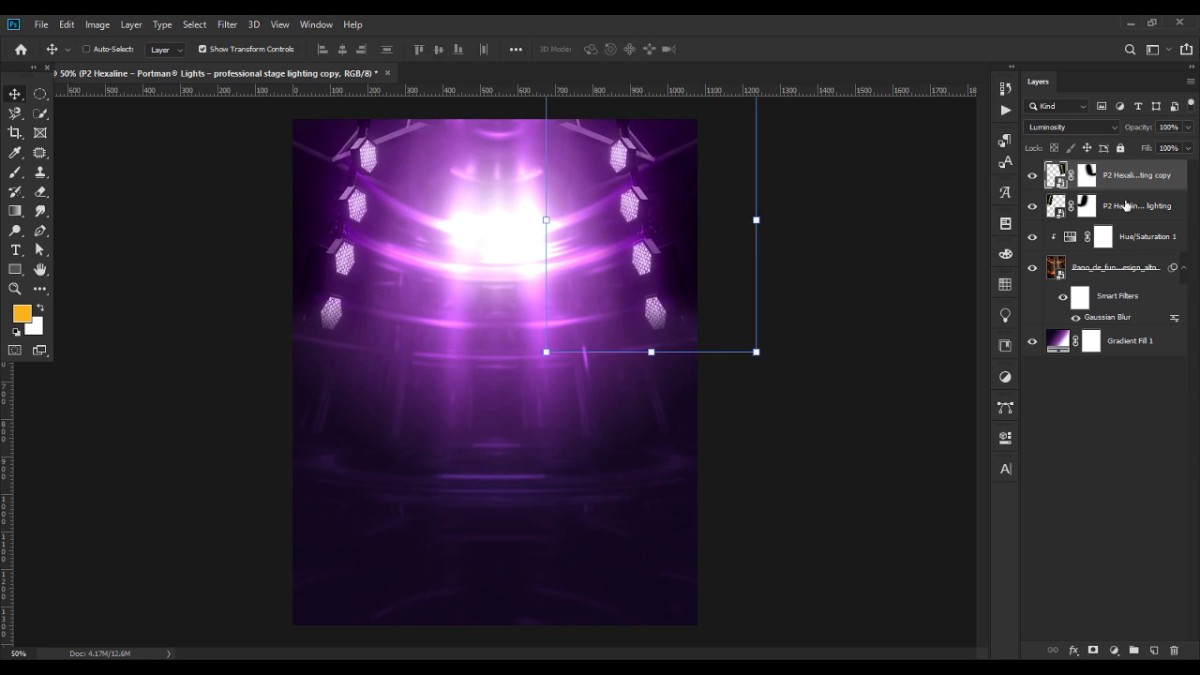
Group the two stage lights layers and centre the group horizontally on the canvas.
shift+click(1126, 205)
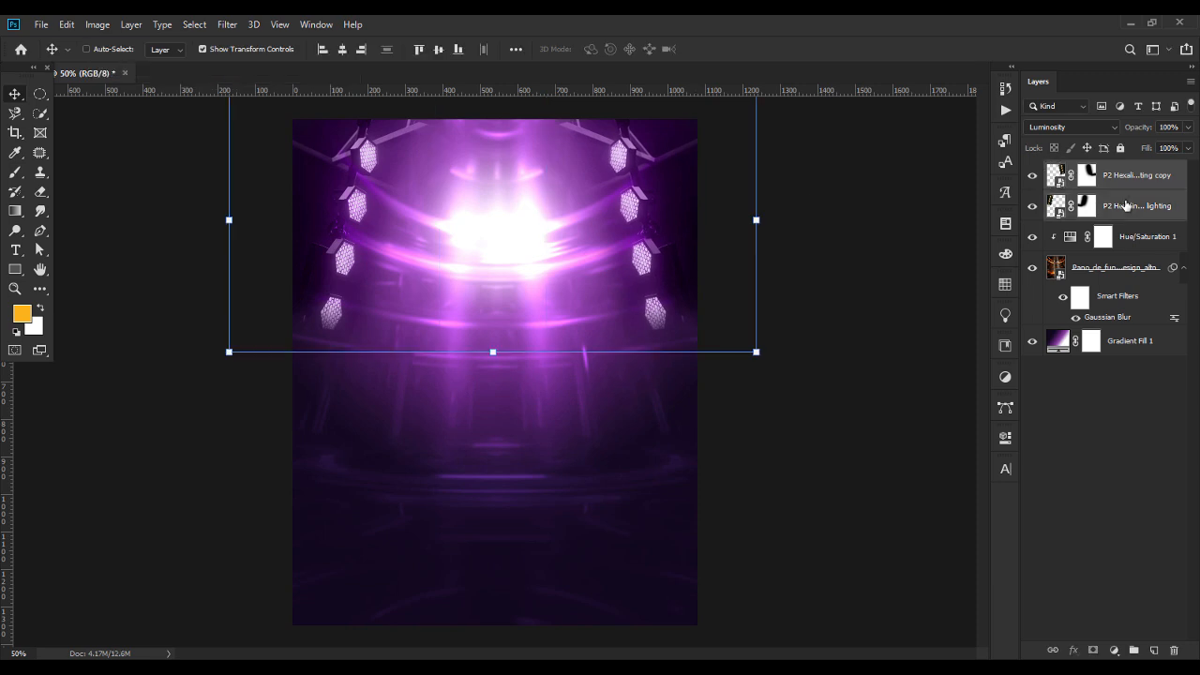
key(ctrl+g)
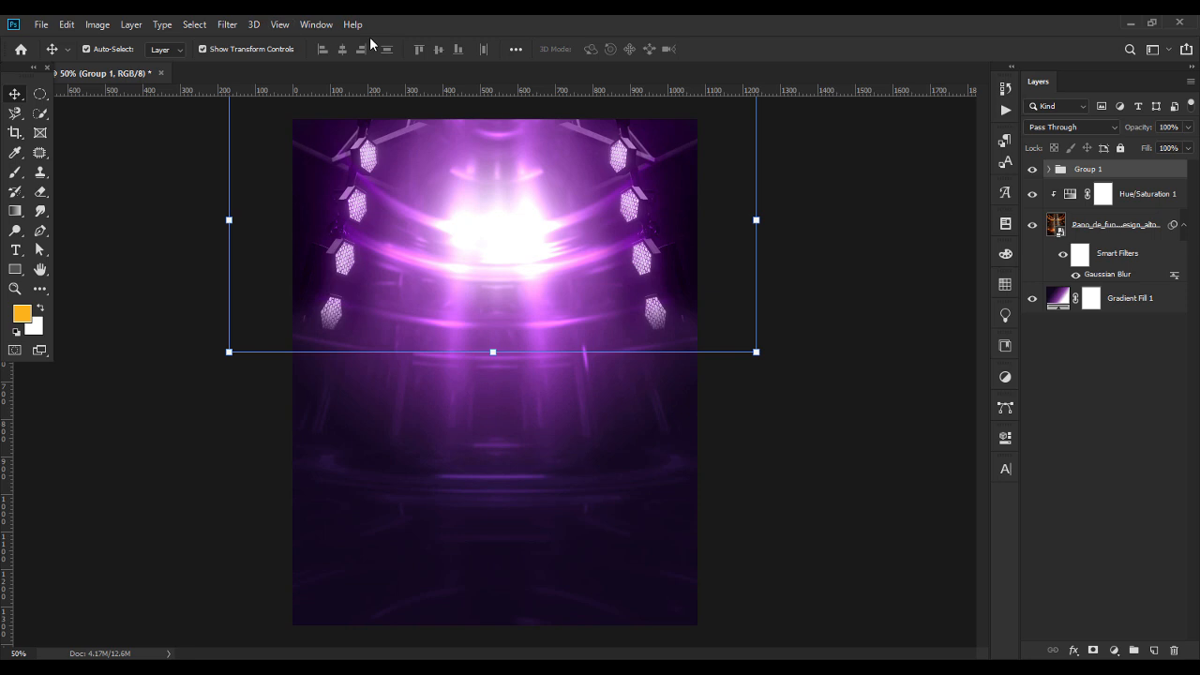
click(516, 51)
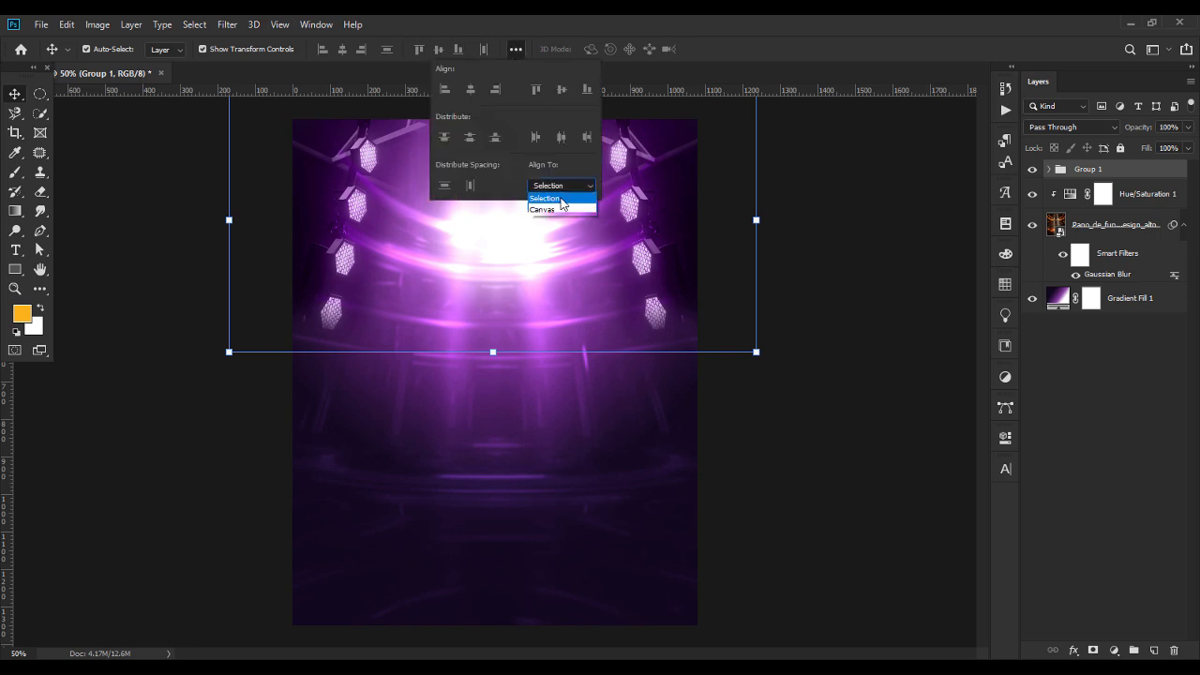
click(562, 201)
click(471, 90)
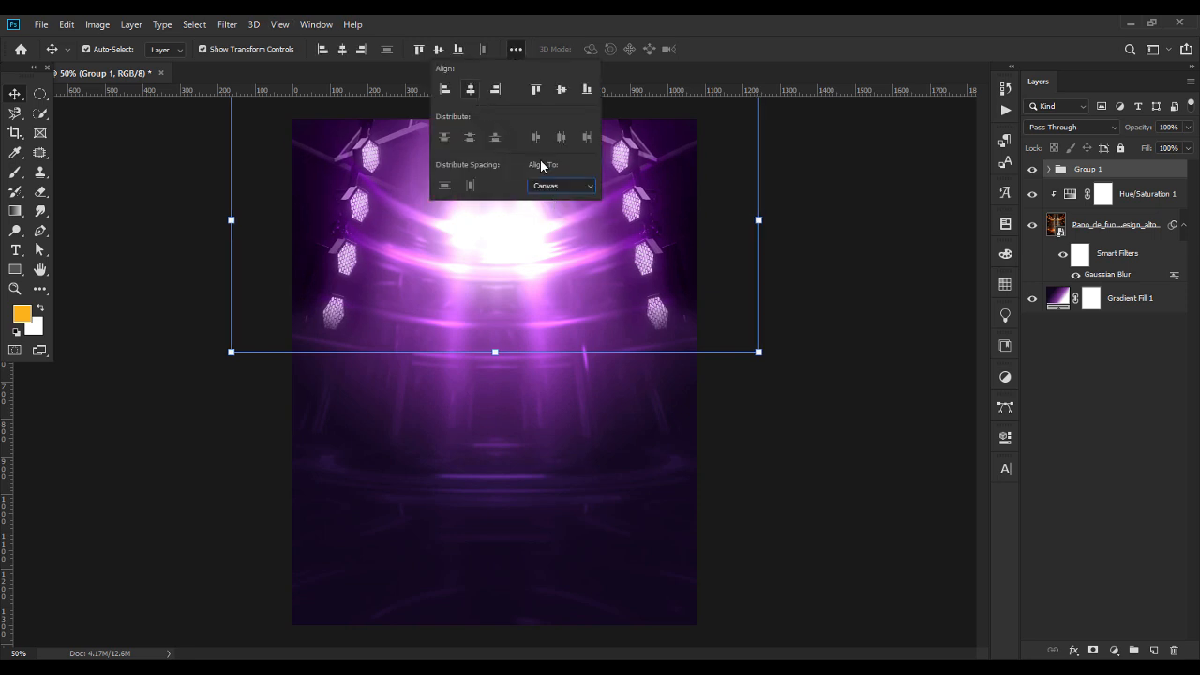
click(804, 509)
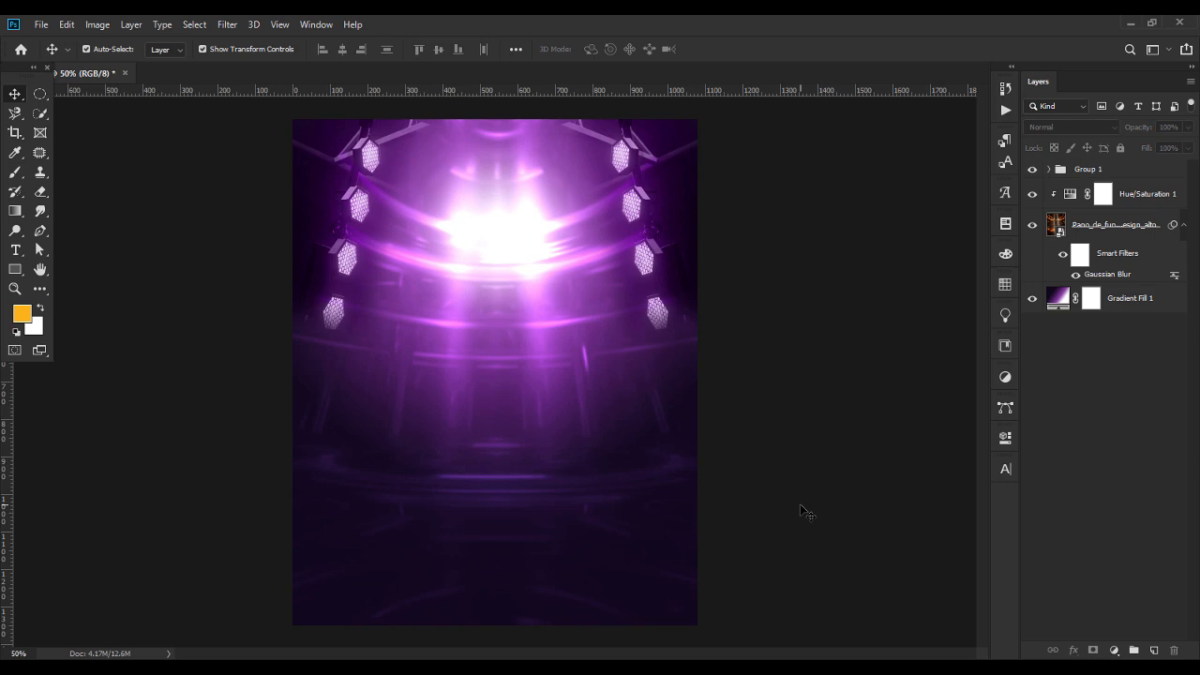
Add a new layer above the stage lights group and set the foreground colour to orange feb104.
click(1140, 176)
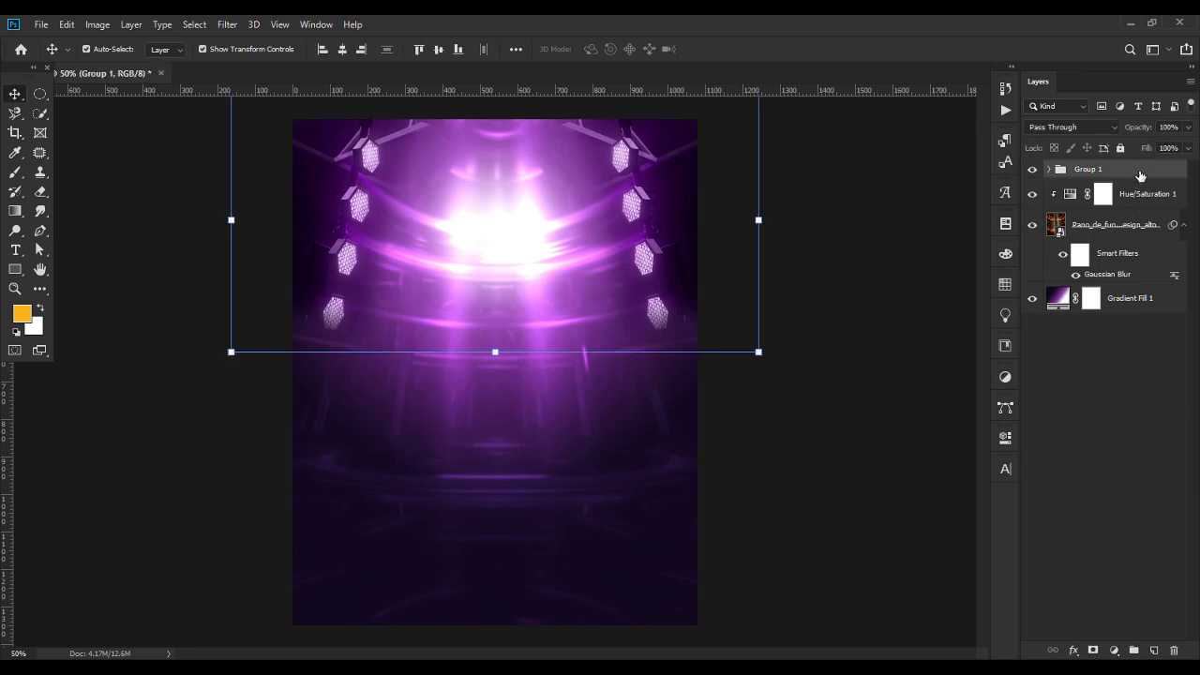
click(1154, 651)
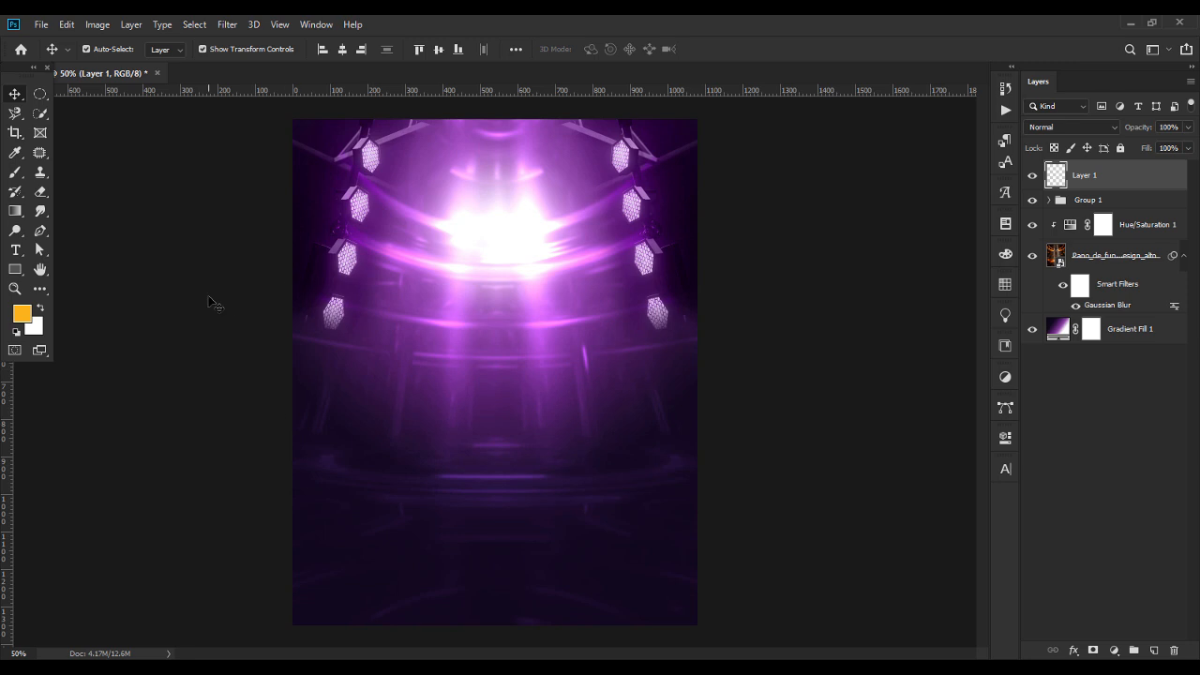
click(22, 314)
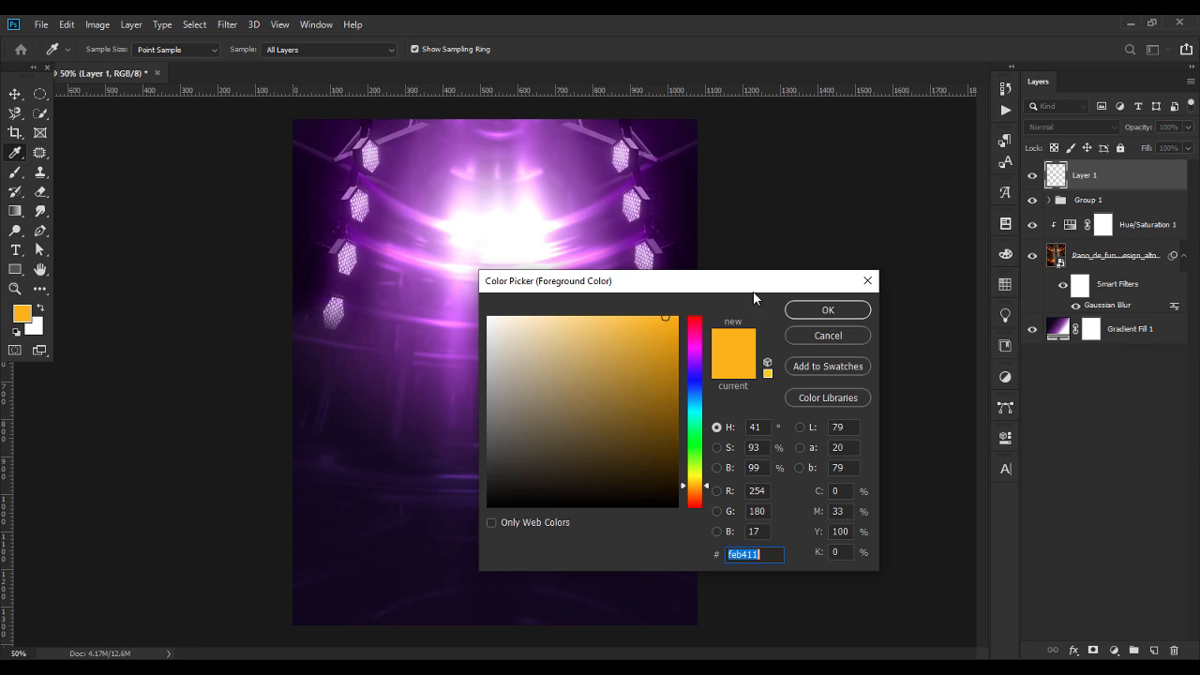
drag(743, 293, 664, 259)
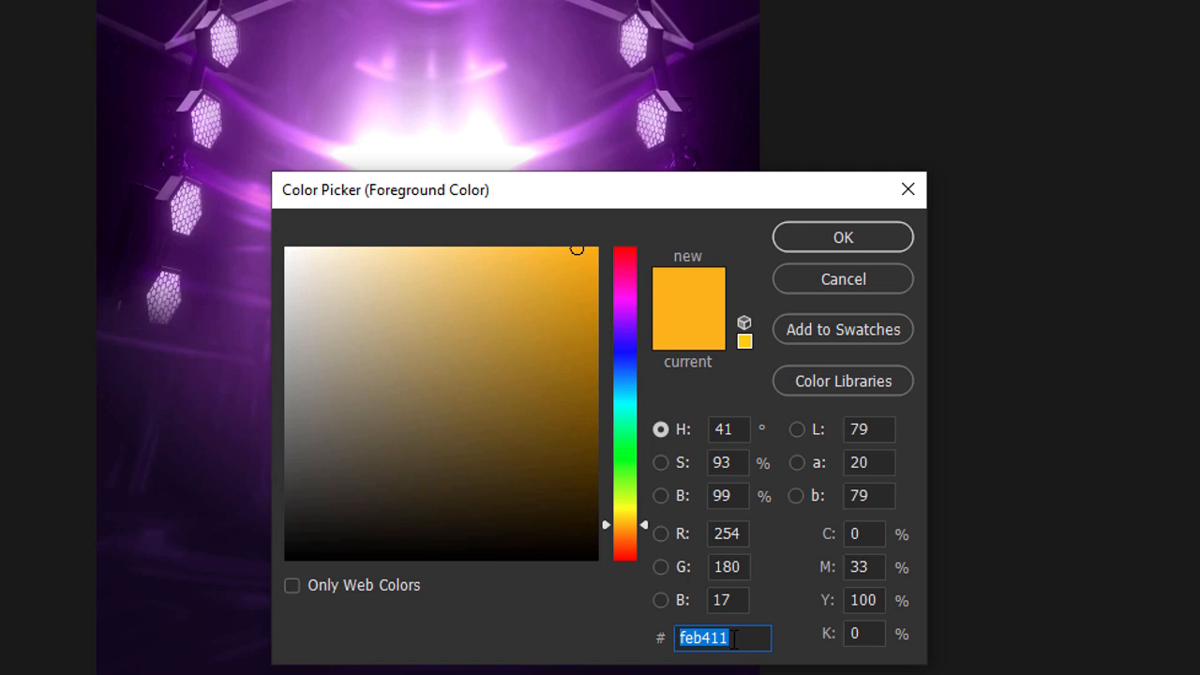
click(849, 236)
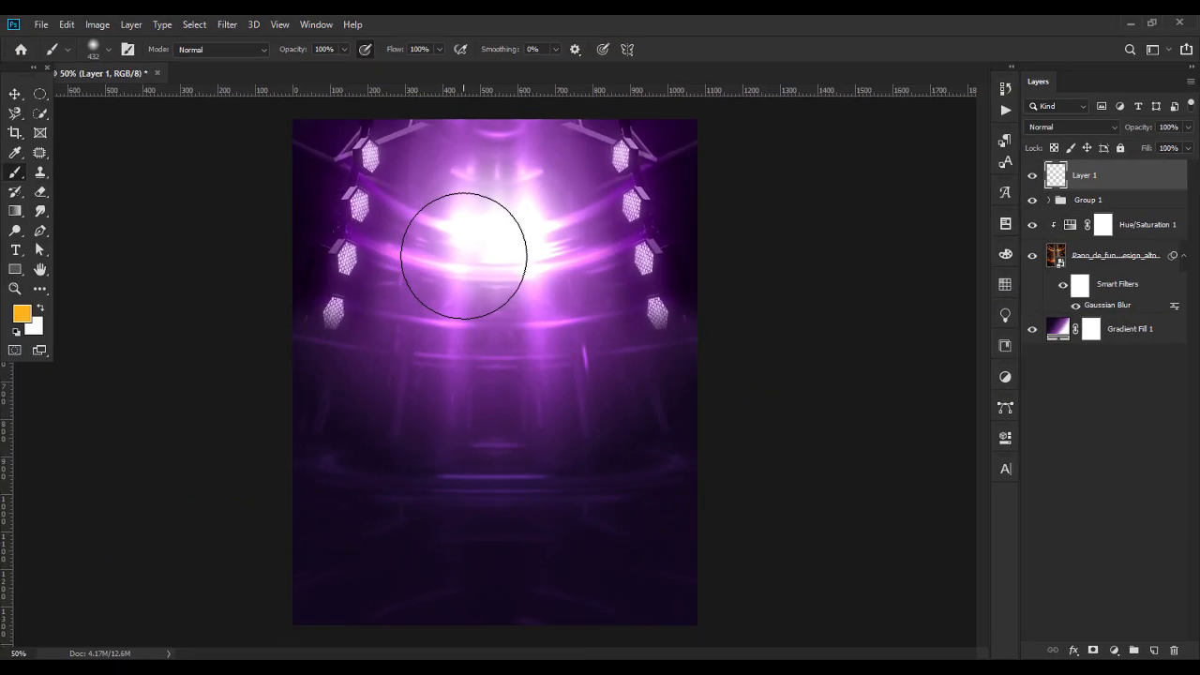
Set the soft round brush's size to 900 px.
click(108, 52)
click(159, 78)
text(5)
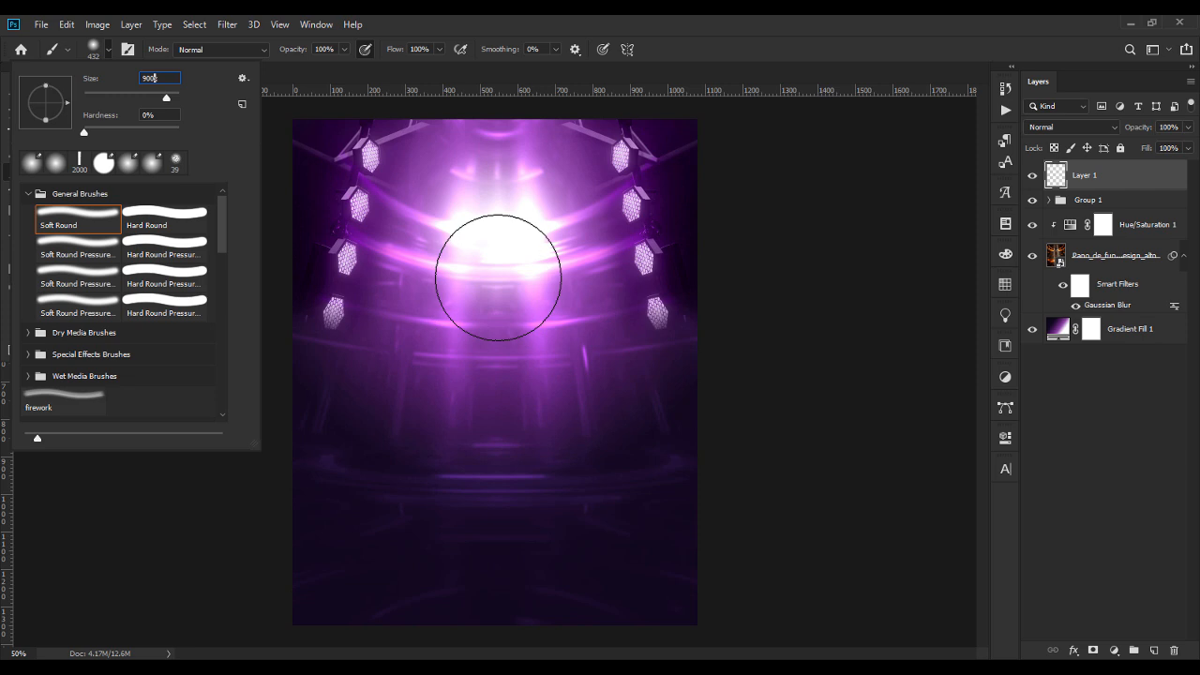
click(495, 275)
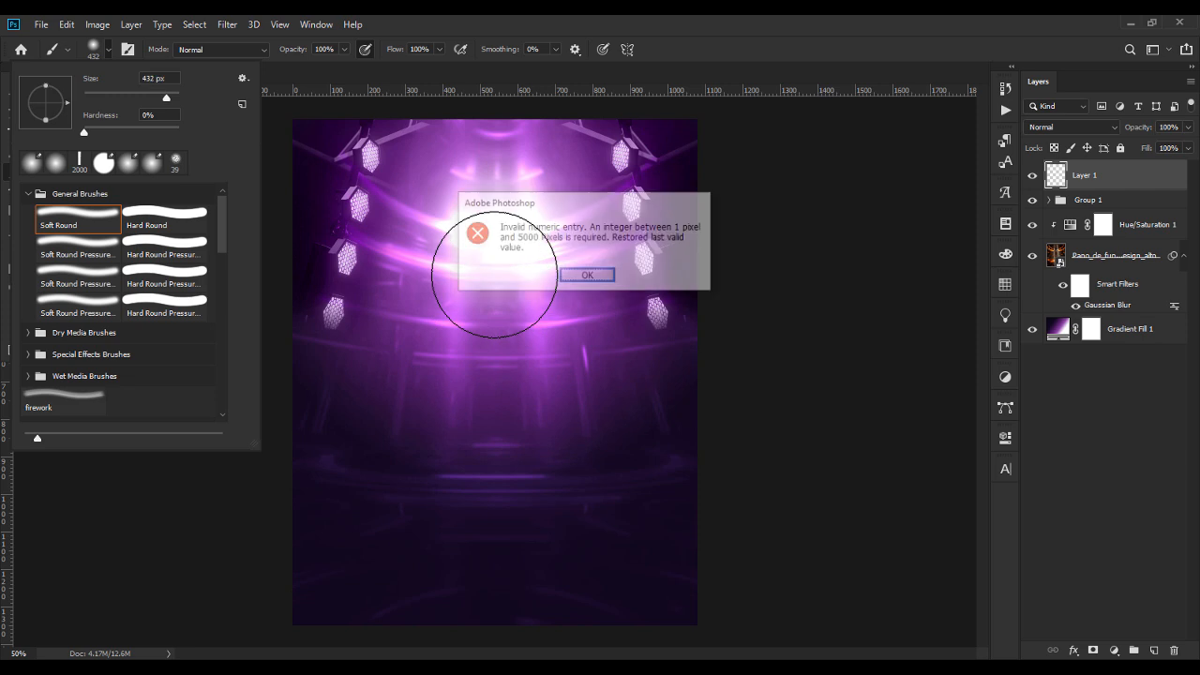
click(587, 275)
text(900)
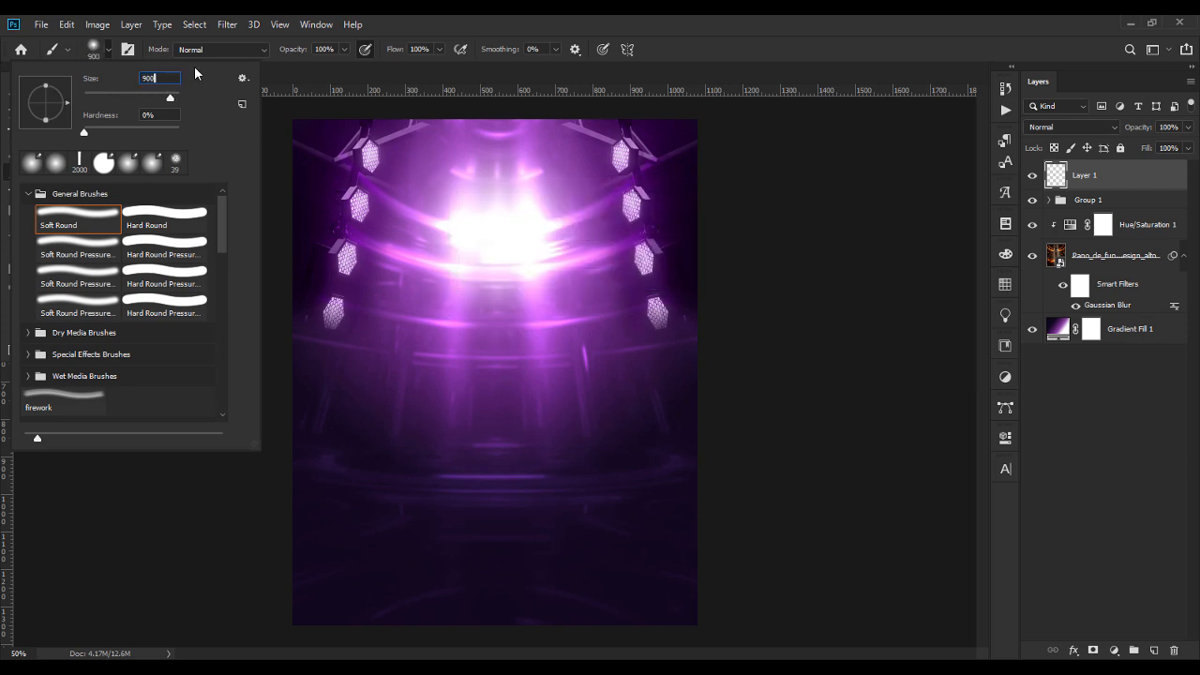
key(Return)
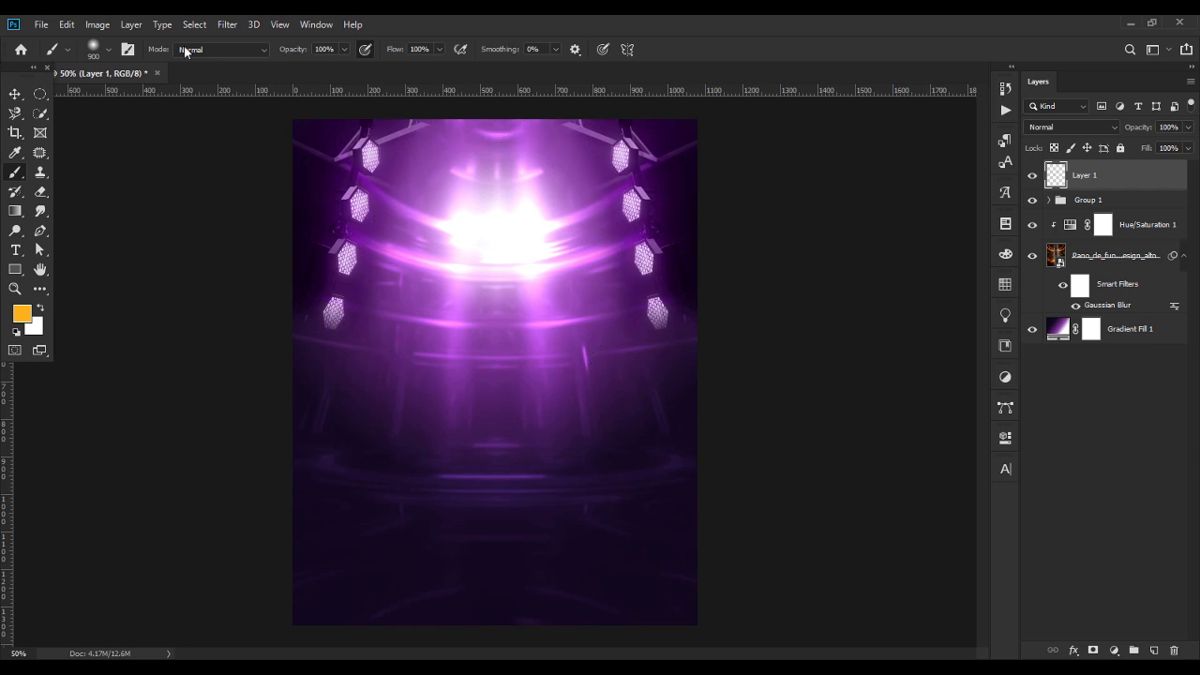
Set the soft round brush's size to 800 px and paint one orange glow over the bright centre of the stage.
click(107, 53)
text(800)
key(Return)
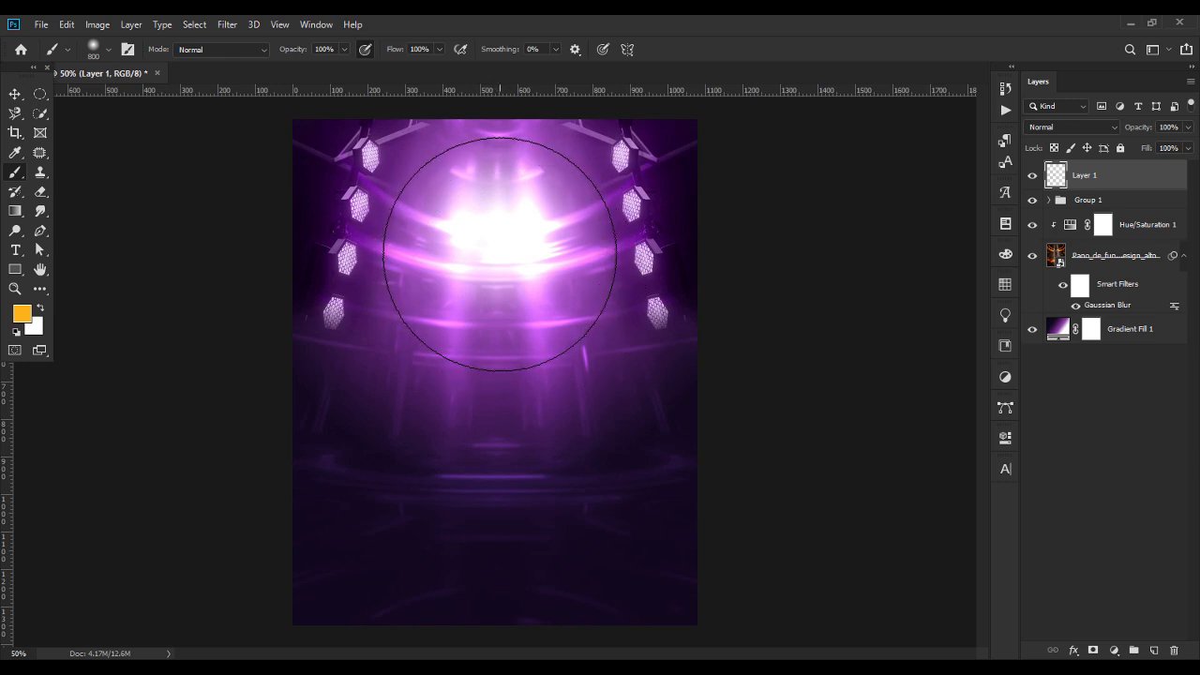
click(500, 254)
Centre the blurred spotlight background image horizontally on the canvas.
click(1115, 259)
click(15, 94)
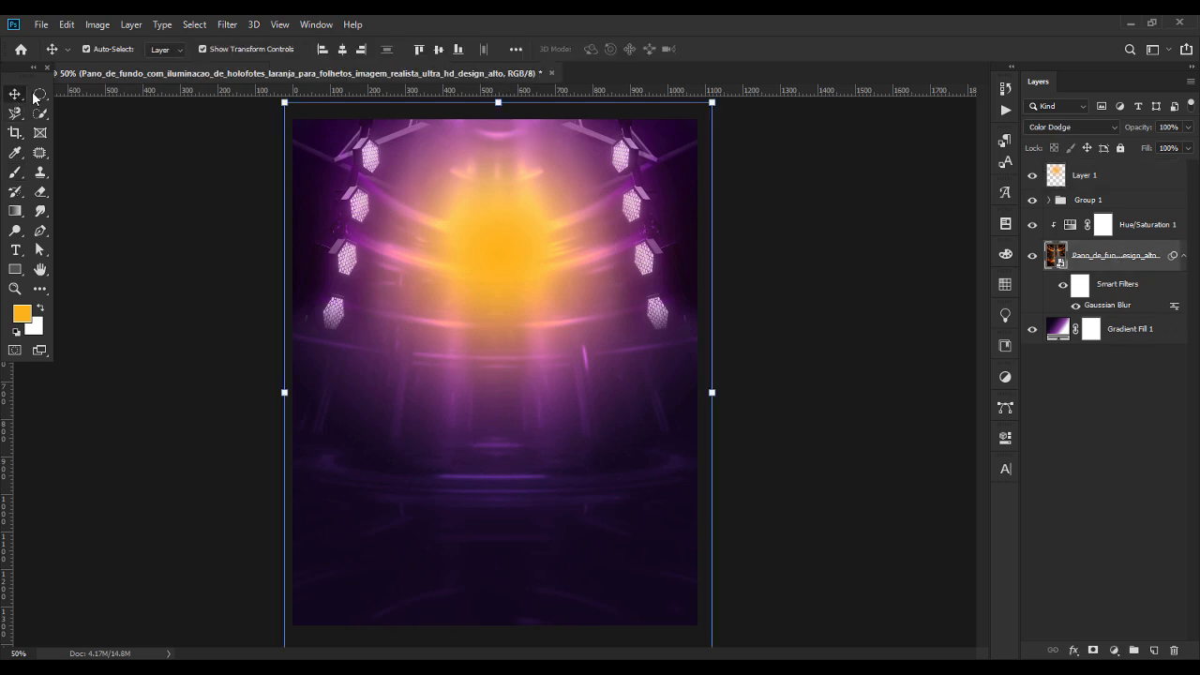
click(346, 48)
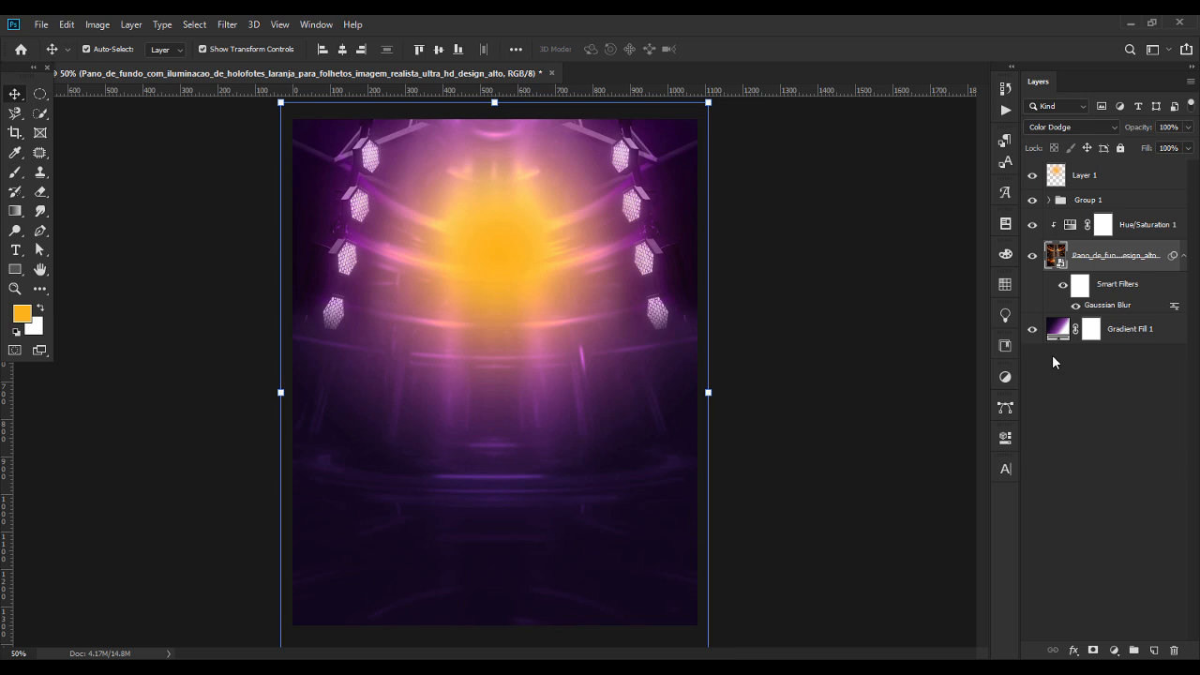
Set the orange glow layer's blend mode to Screen and compare the artwork with the layer hidden and shown.
click(1097, 175)
click(1050, 128)
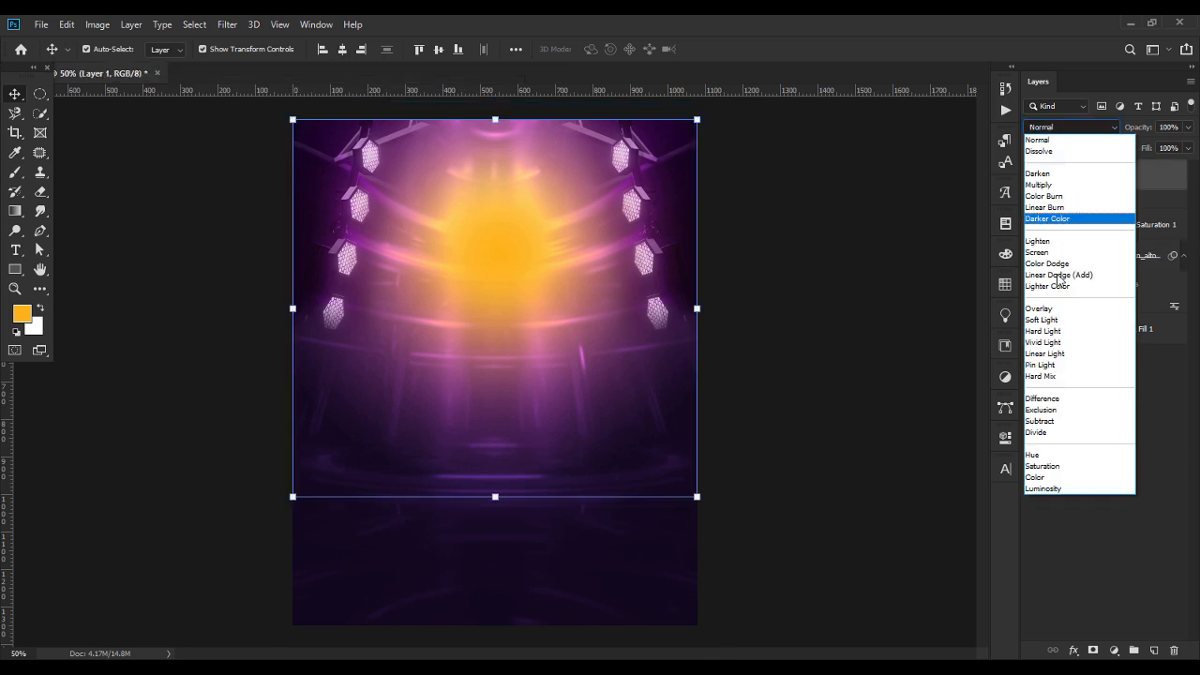
click(1040, 254)
click(1032, 176)
click(1032, 176)
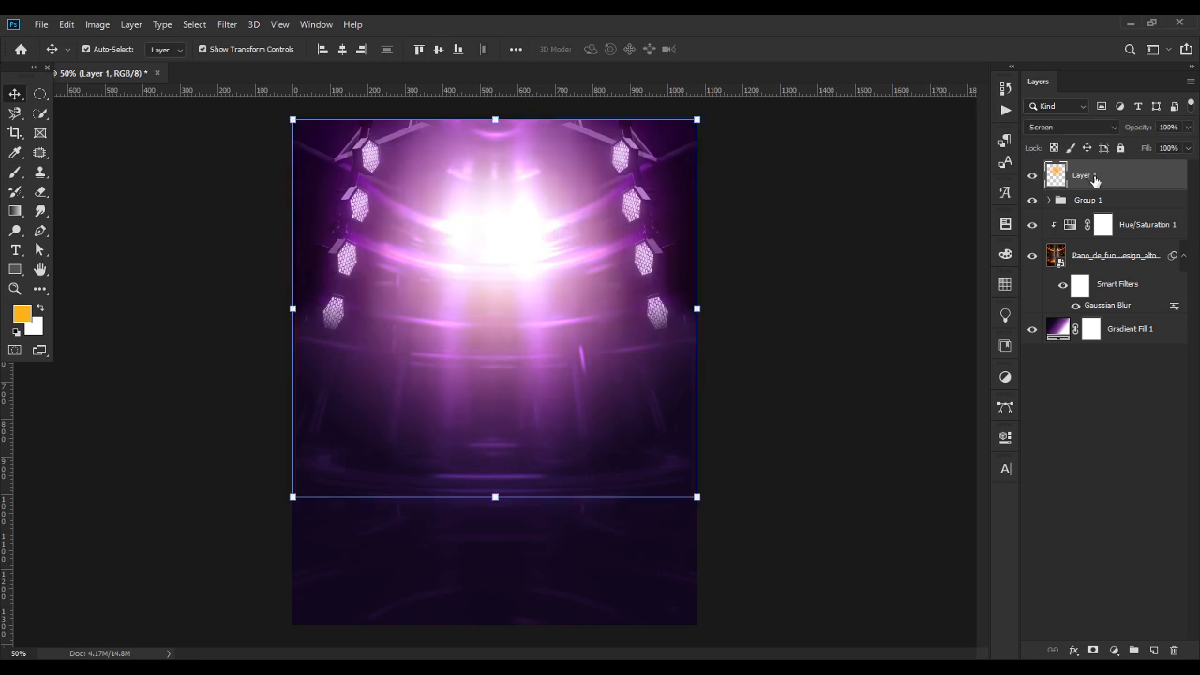
Add a new layer above the orange glow and set the foreground colour to yellow fbe104.
click(1154, 650)
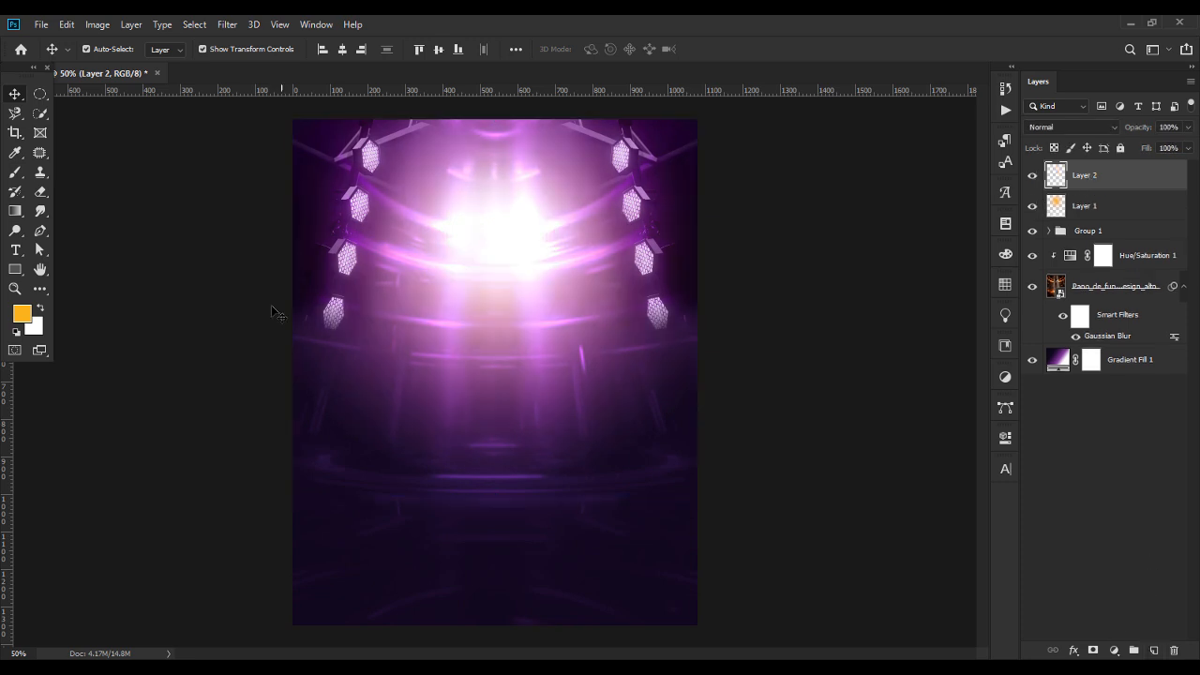
click(22, 314)
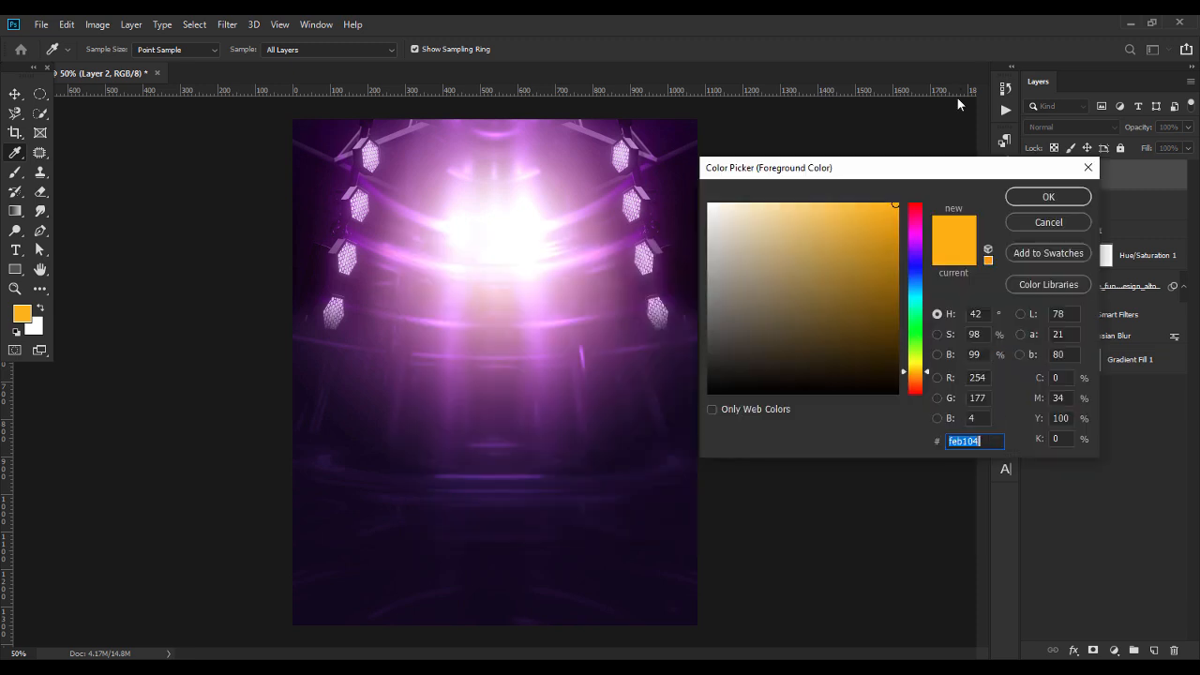
drag(898, 169, 666, 188)
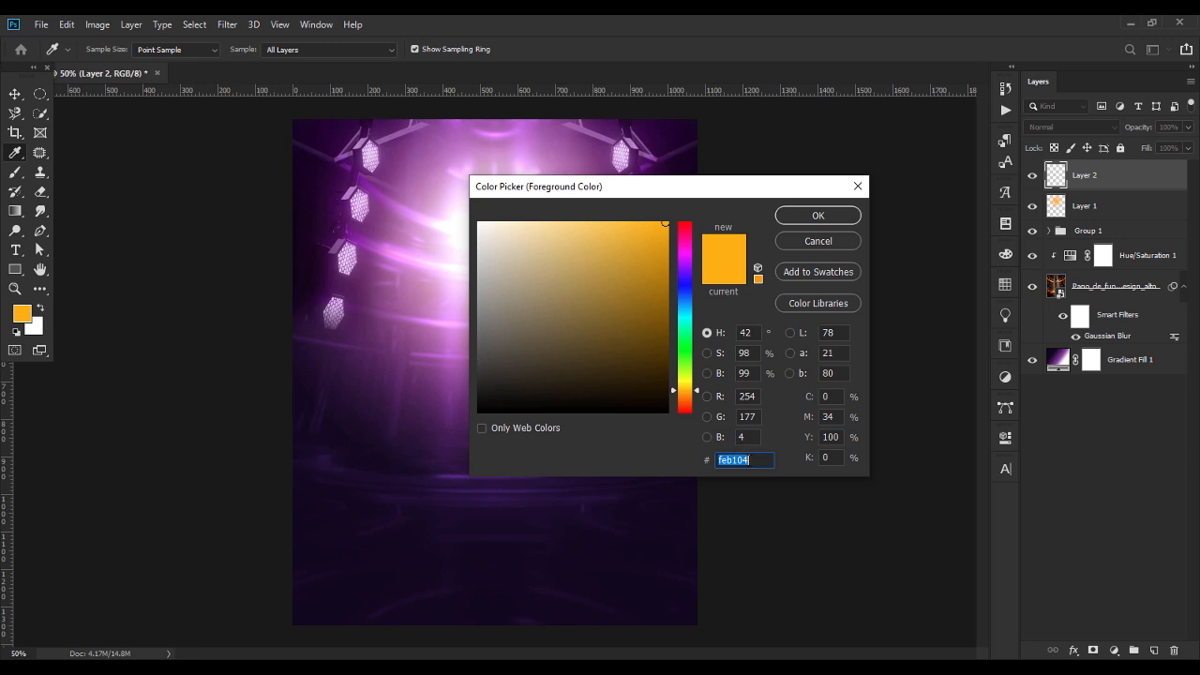
text(fbe)
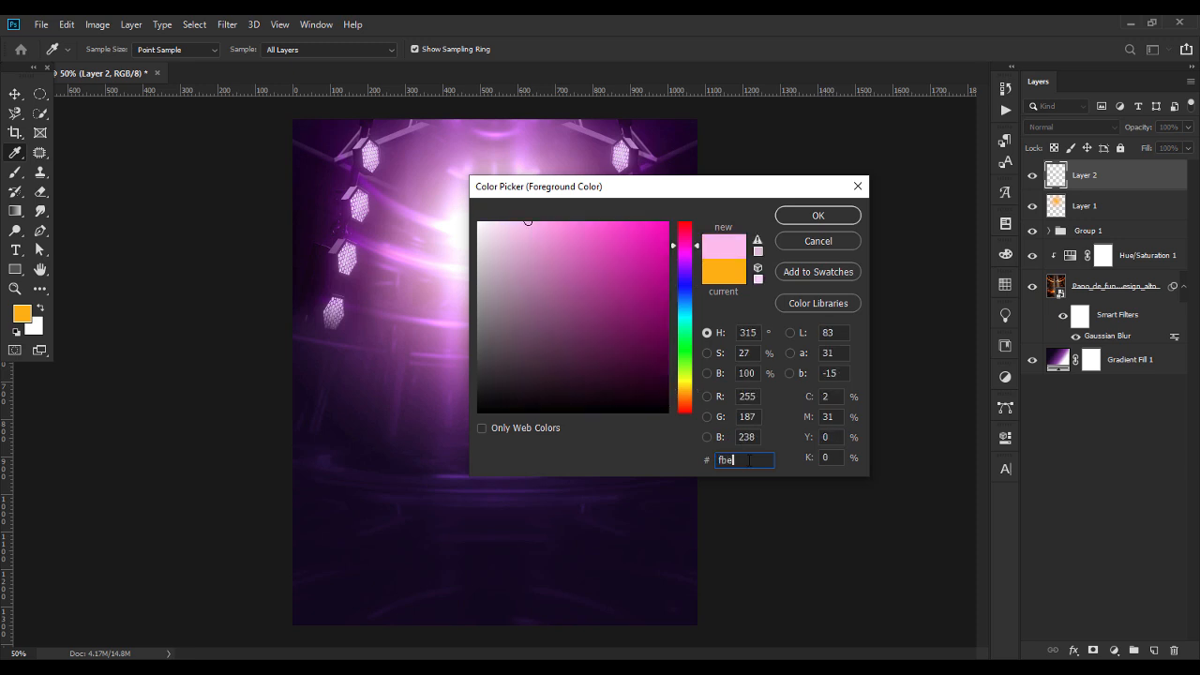
text(10)
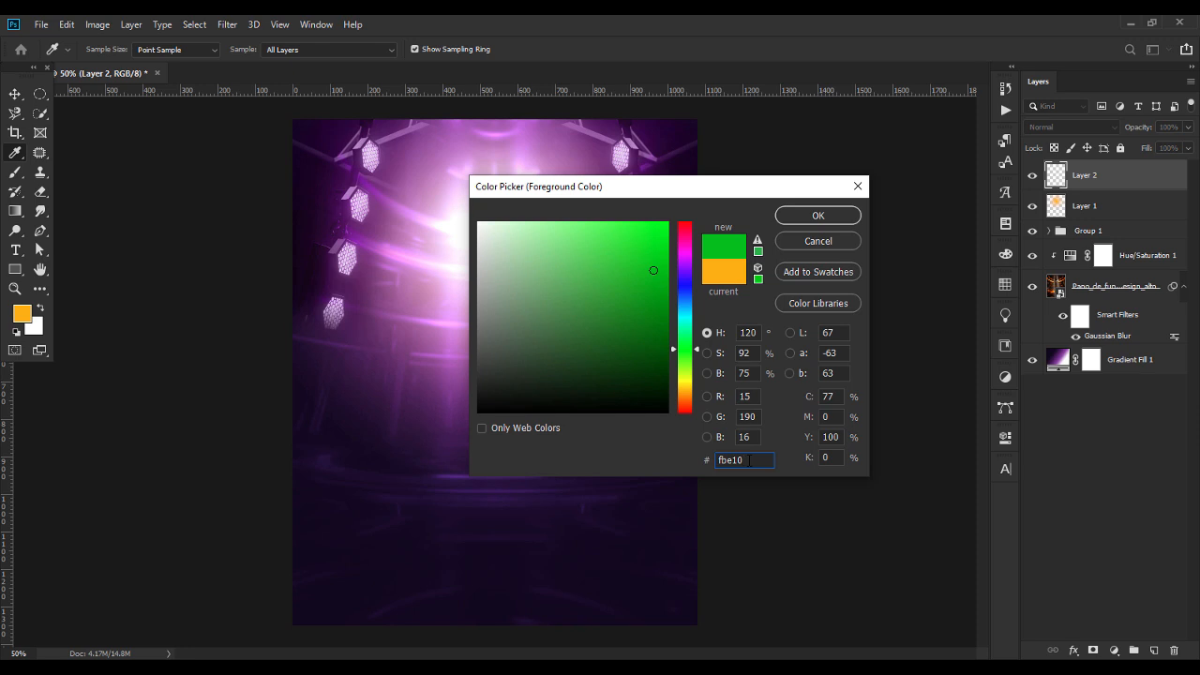
text(4)
click(831, 217)
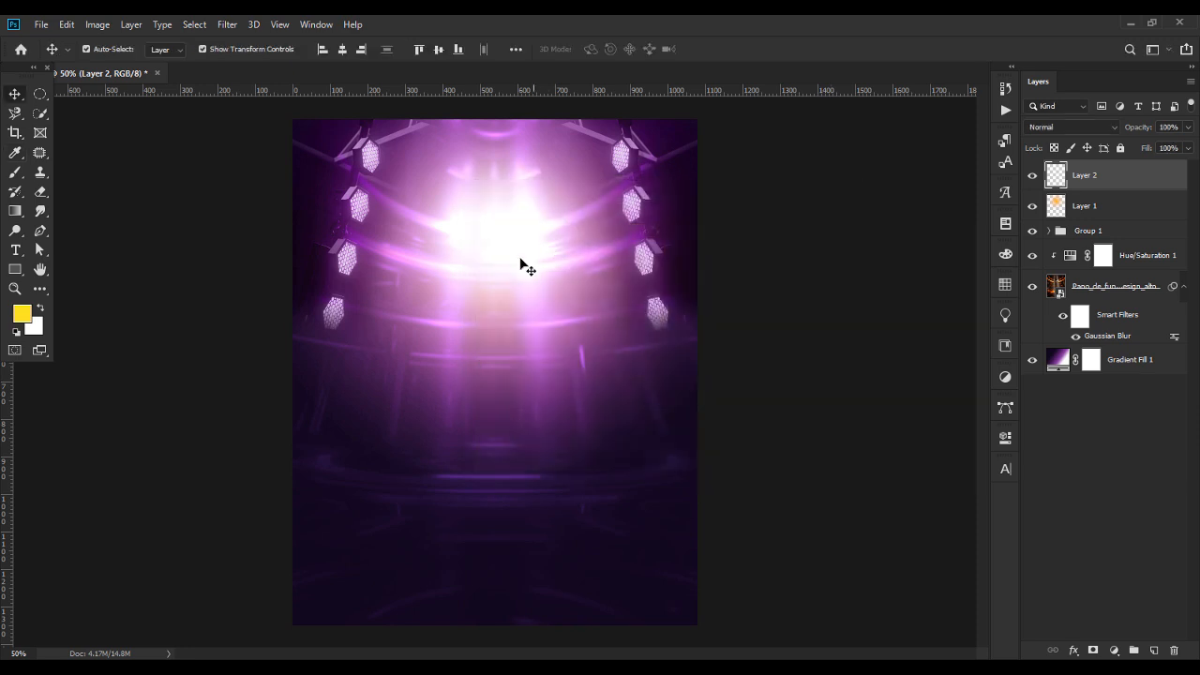
Try a yellow glow over the stage's bright centre with a 500 px soft brush, blended with Screen.
click(16, 174)
click(108, 51)
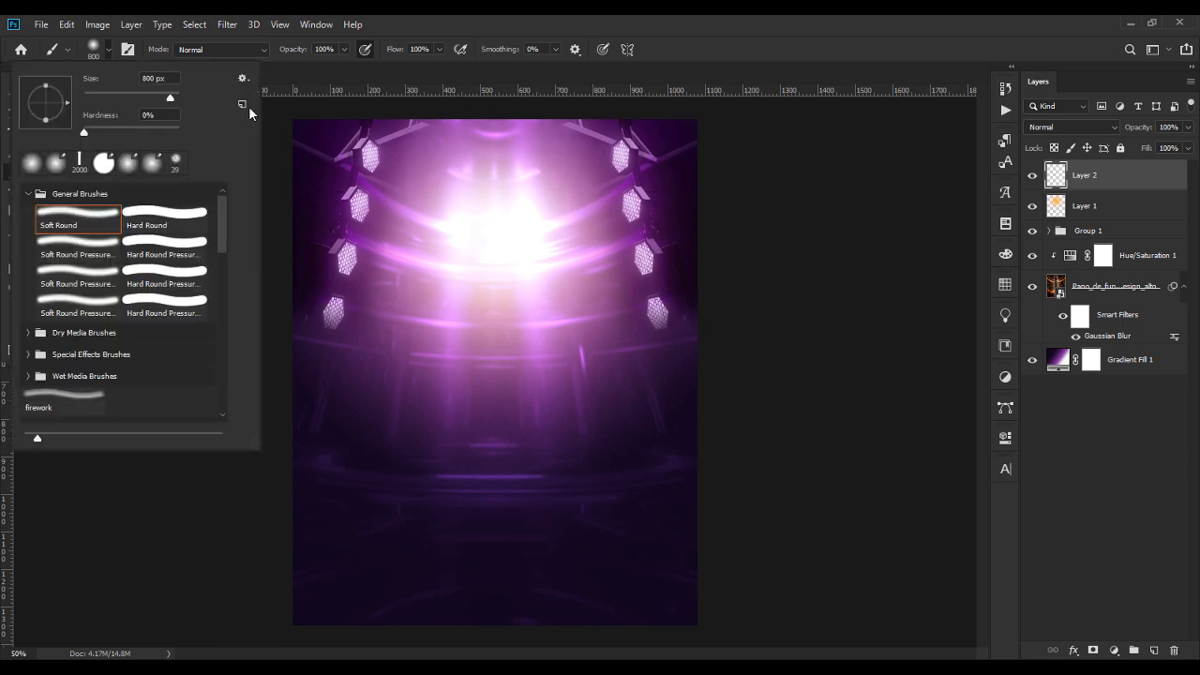
text(500)
key(Return)
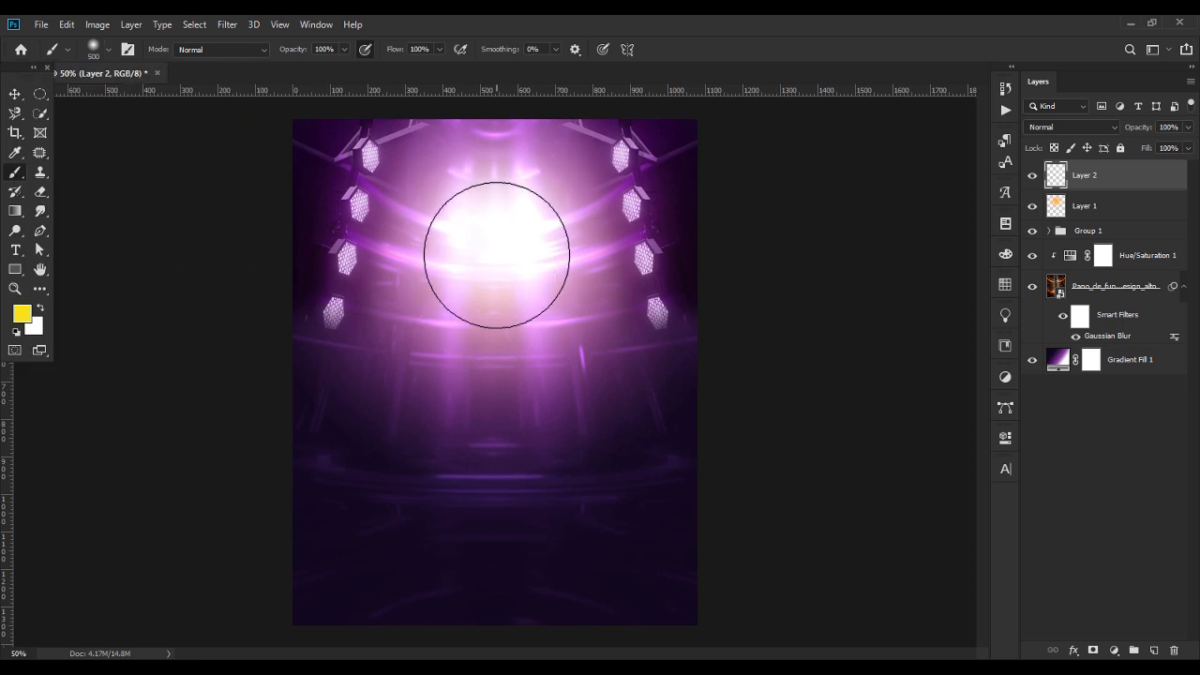
click(497, 255)
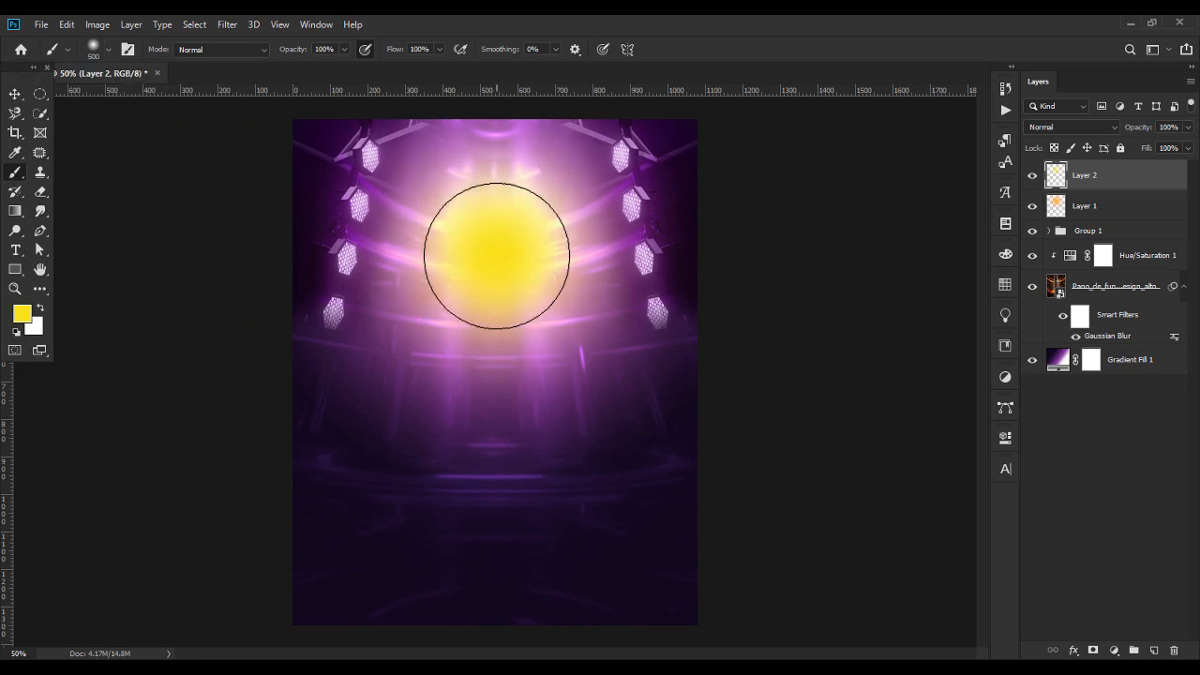
click(1060, 126)
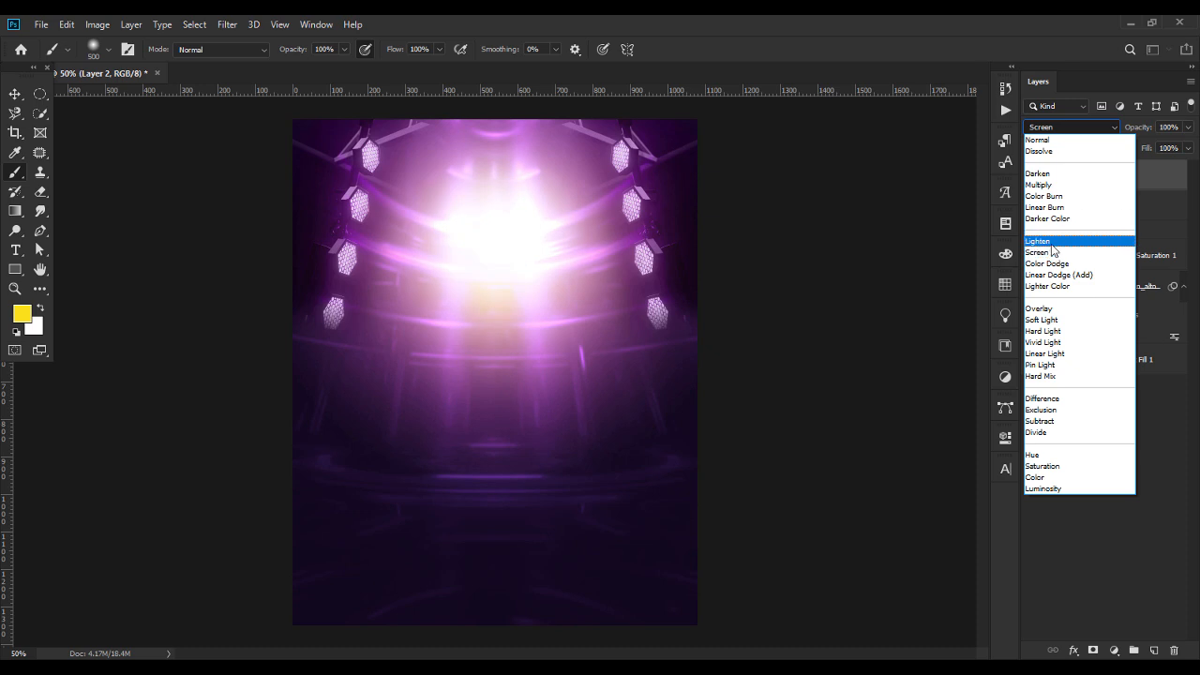
click(869, 242)
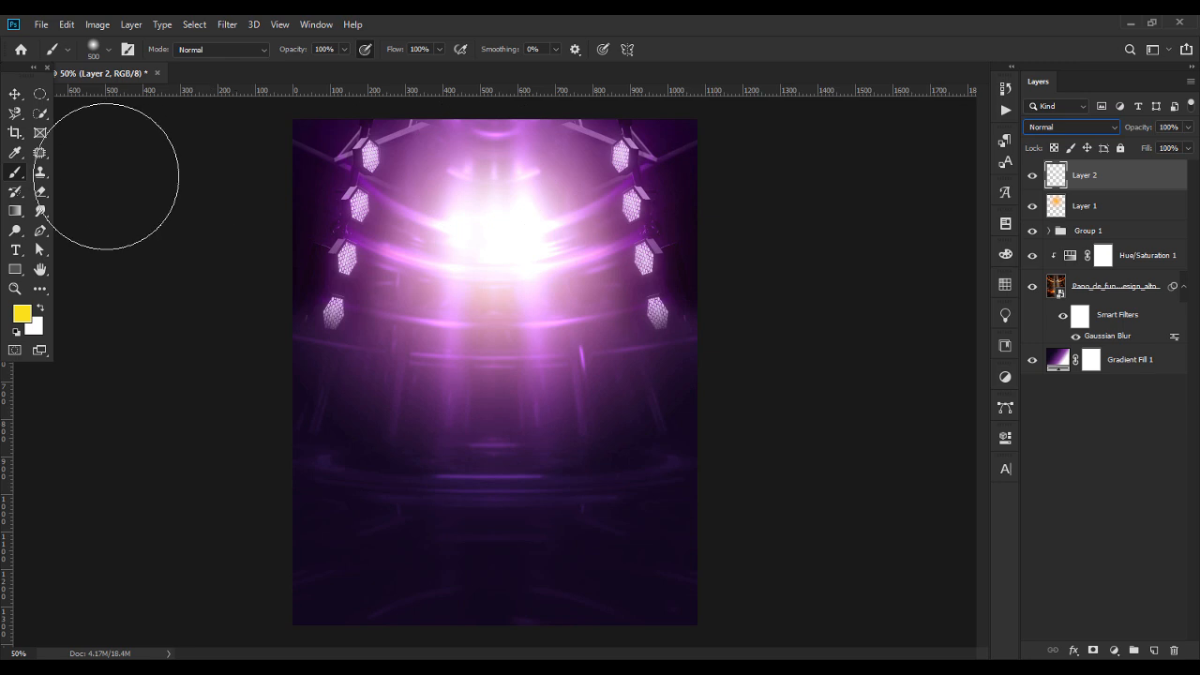
Set the soft brush's size to 650 px and paint one yellow glow over the bright centre on the new layer.
click(108, 48)
click(158, 79)
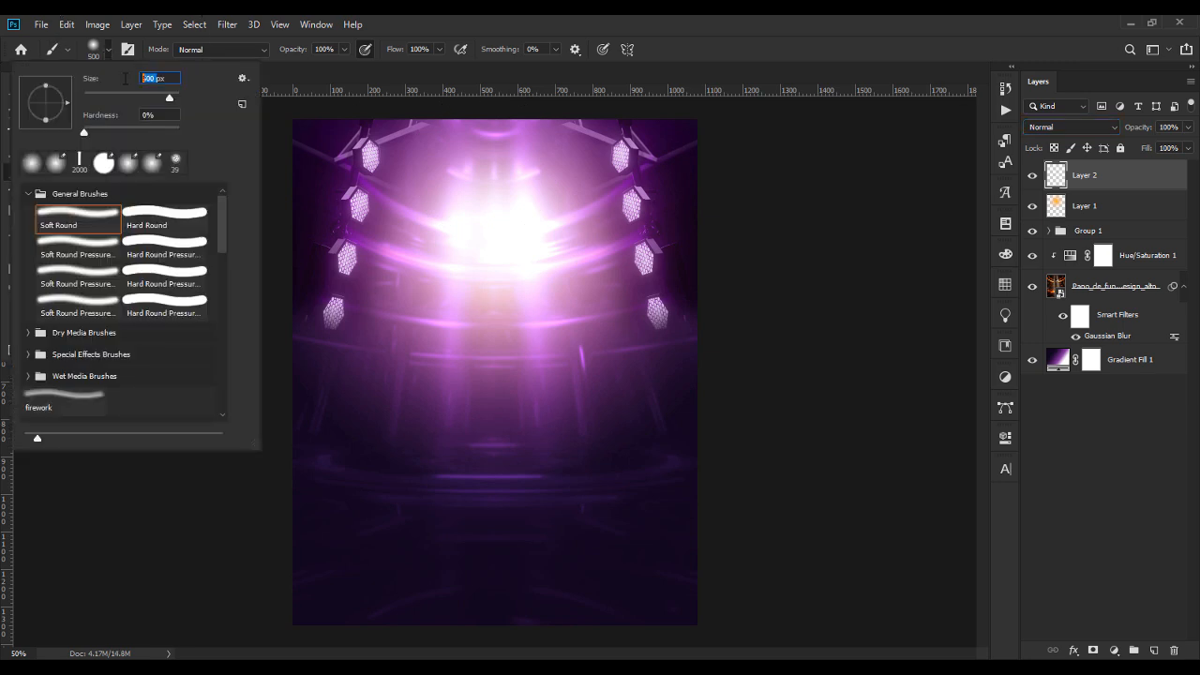
text(650)
key(Return)
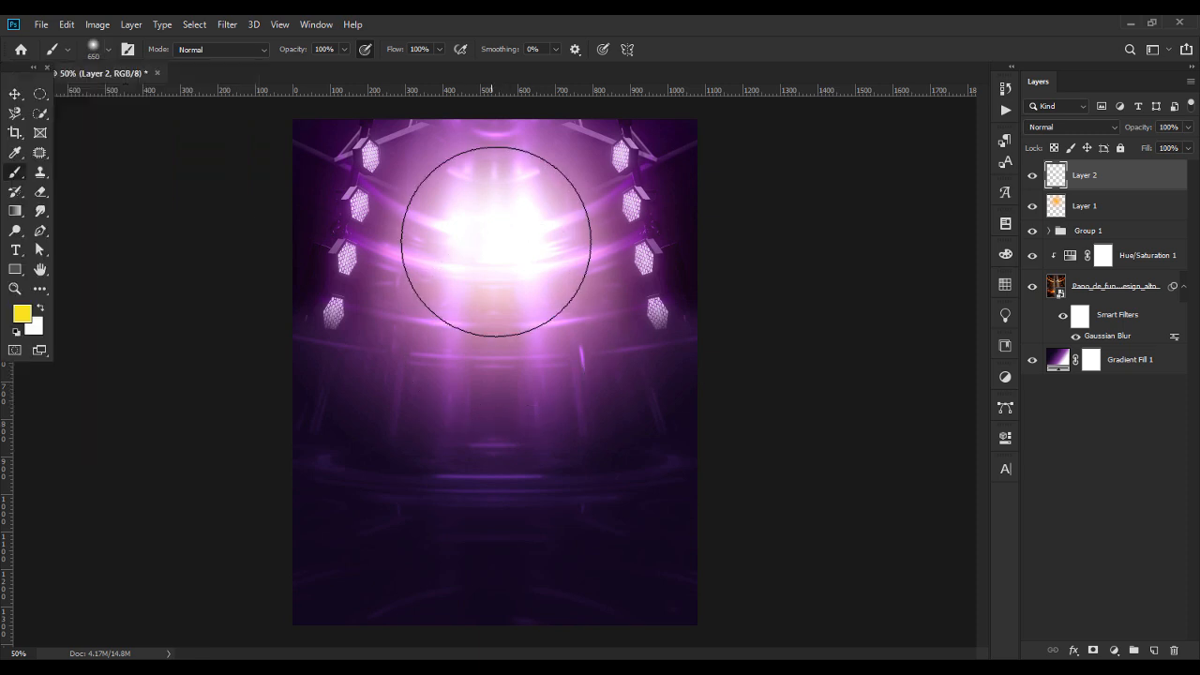
click(495, 238)
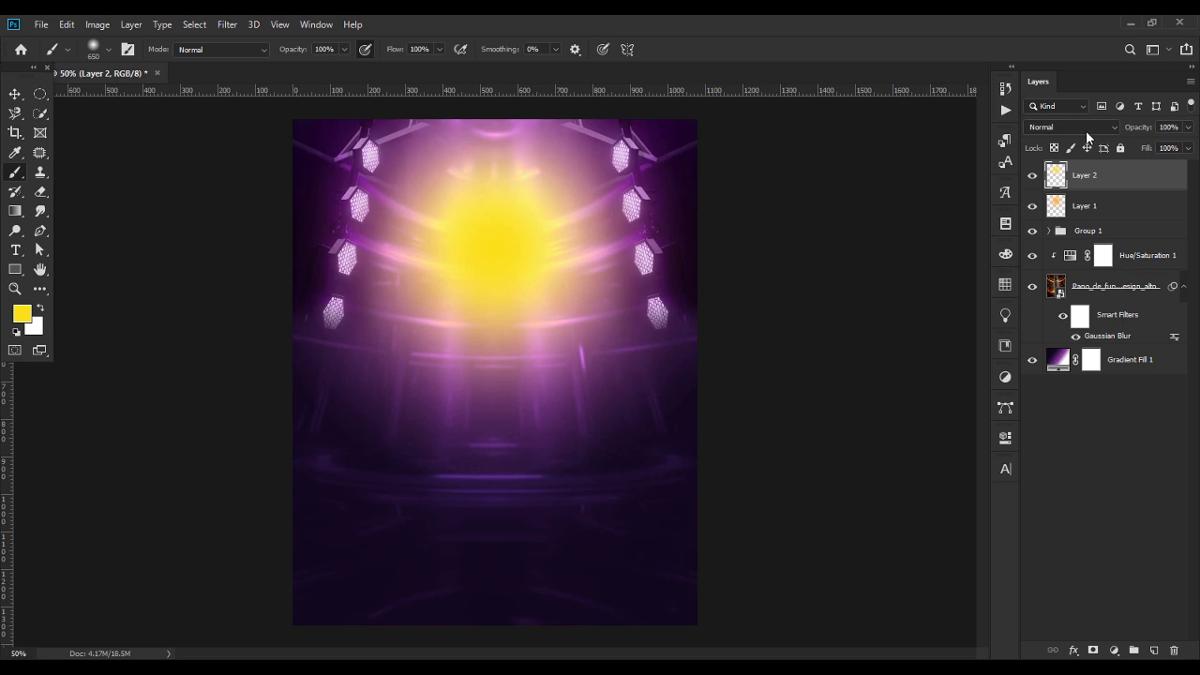
Preview the orange glow layer in Normal blend mode and return it to Screen.
click(1085, 205)
click(1059, 127)
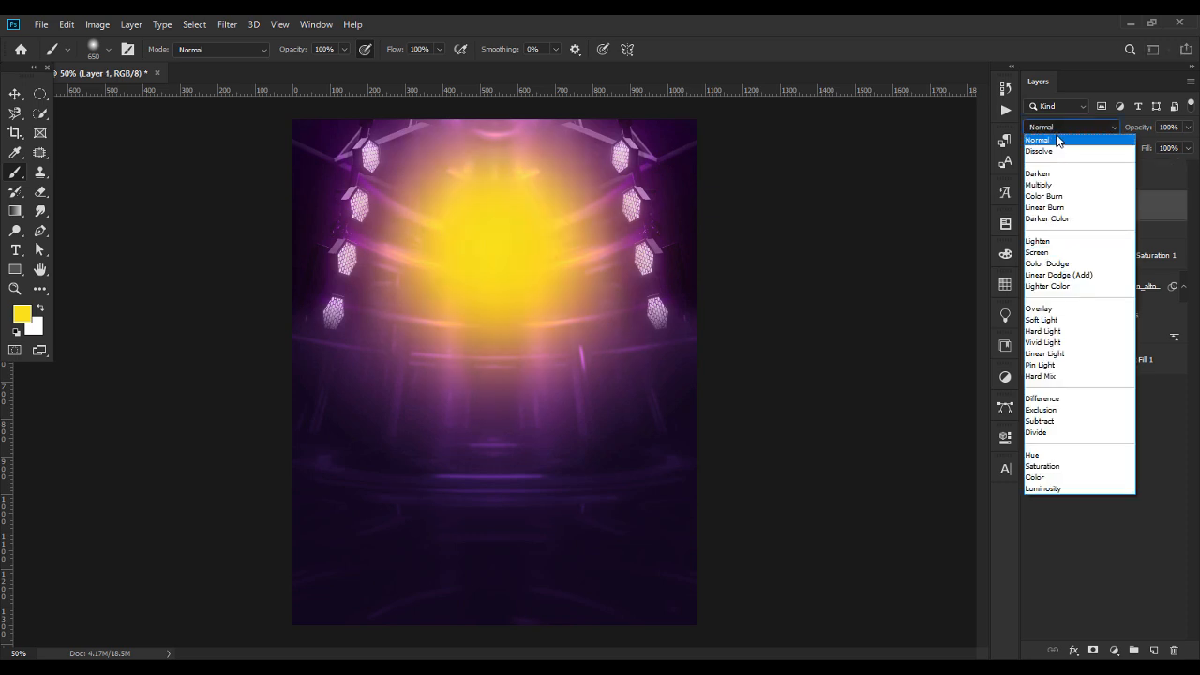
key(s)
key(Return)
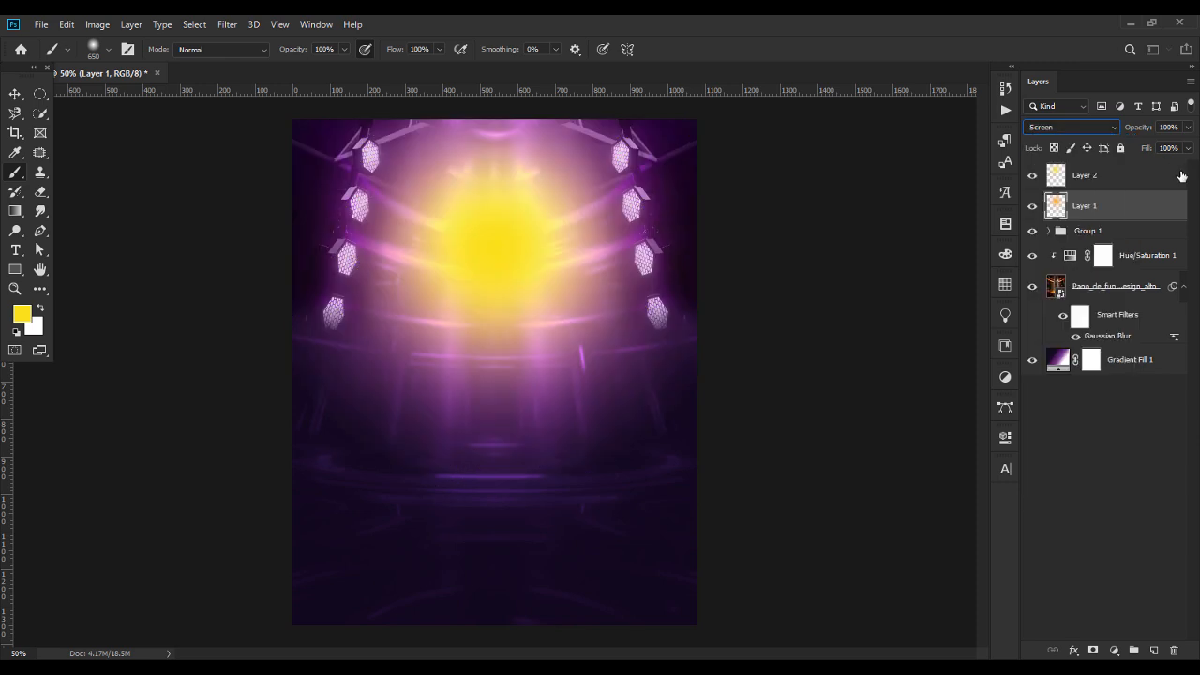
Set the yellow glow layer's blend mode to Screen and deselect the layer.
click(1090, 175)
click(1069, 126)
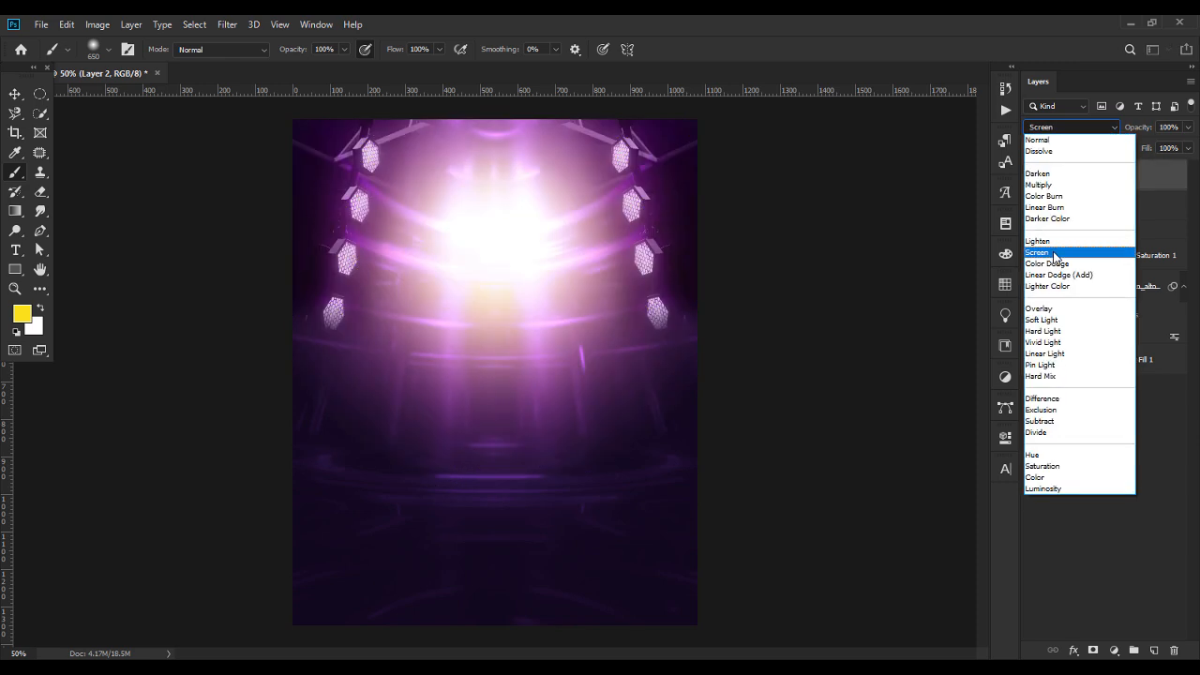
click(1056, 252)
click(13, 95)
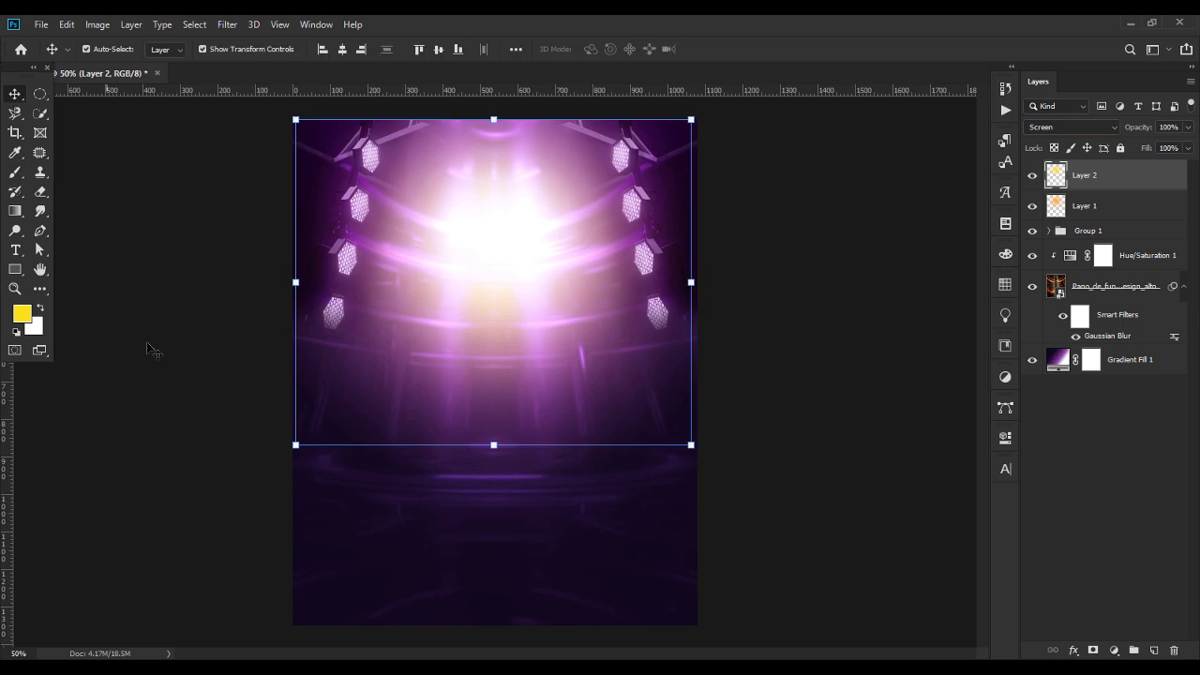
click(876, 265)
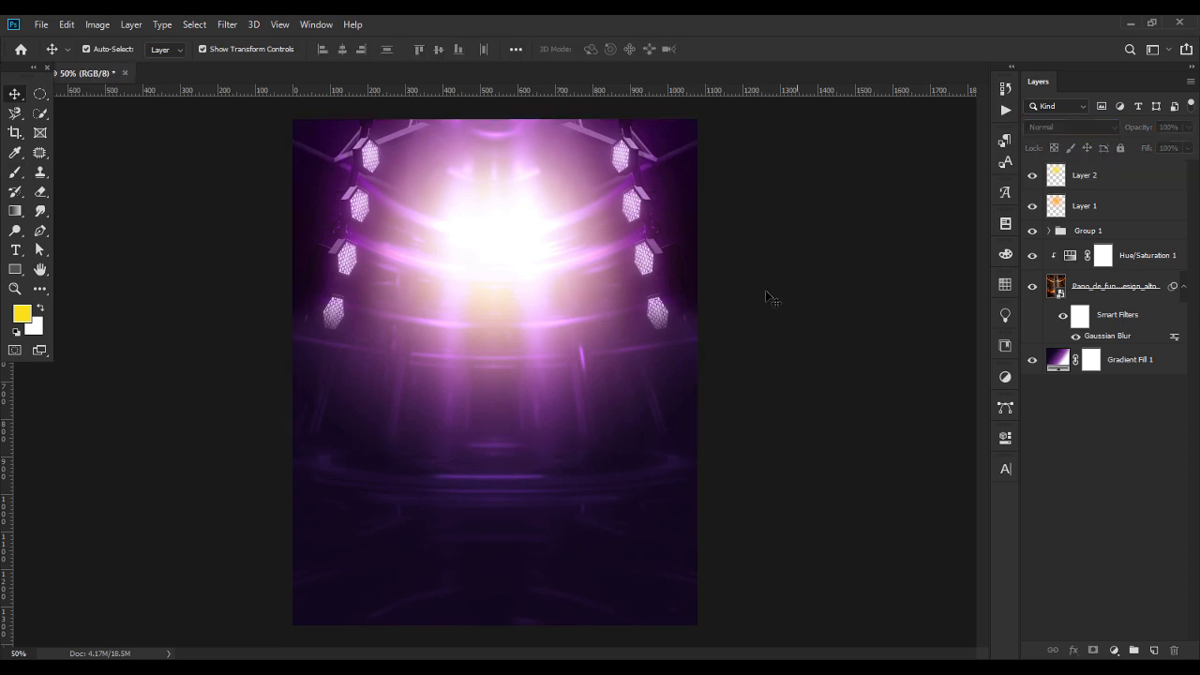
Switch to File Explorer and place burst.png from the infallible worship flyer folder over the upper part of the flyer, above the yellow glow.
mouse_move(679, 667)
click(682, 616)
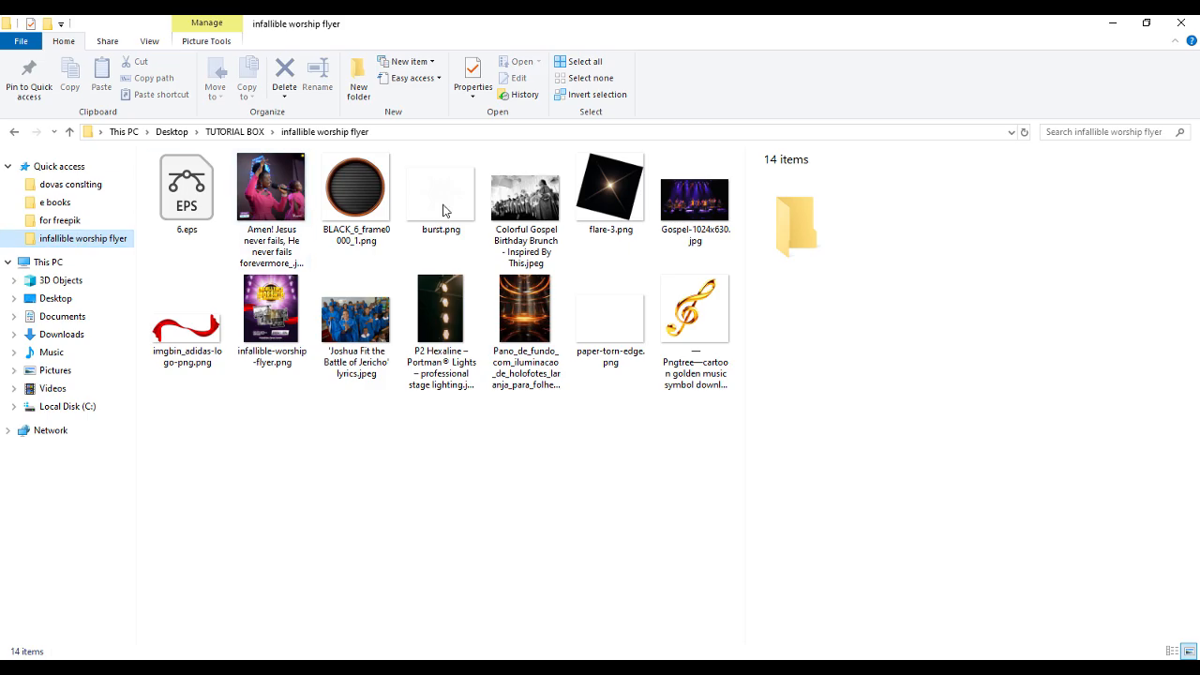
drag(442, 207, 508, 259)
key(Return)
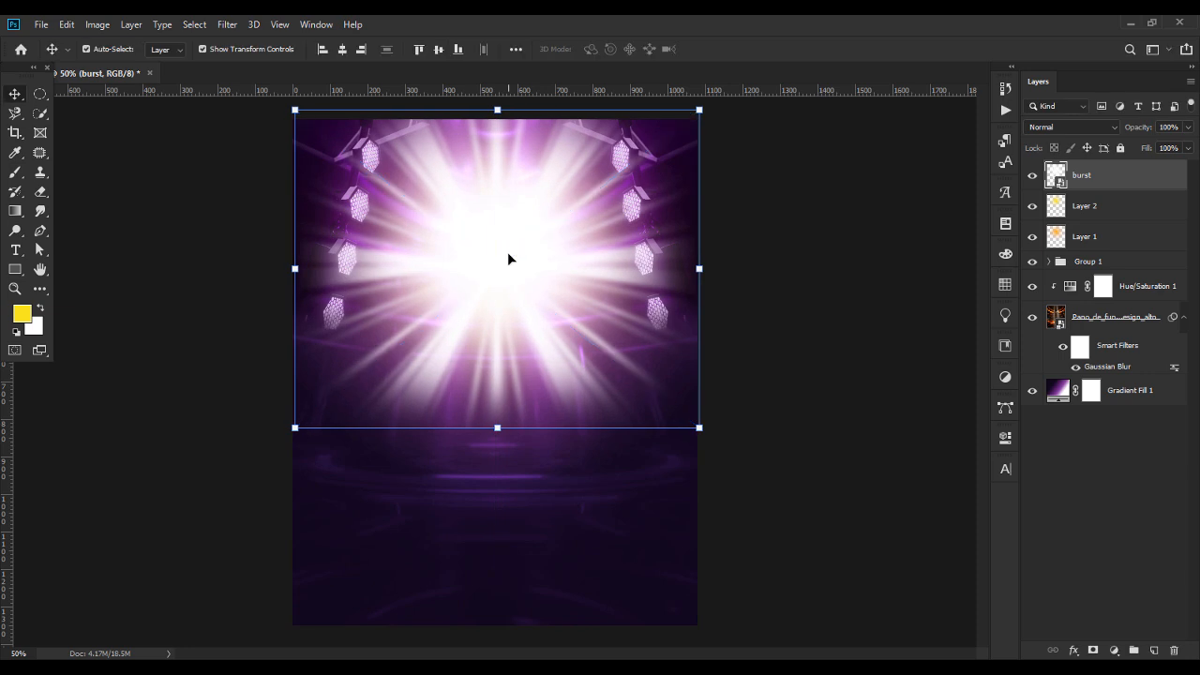
click(1115, 211)
shift+click(1114, 239)
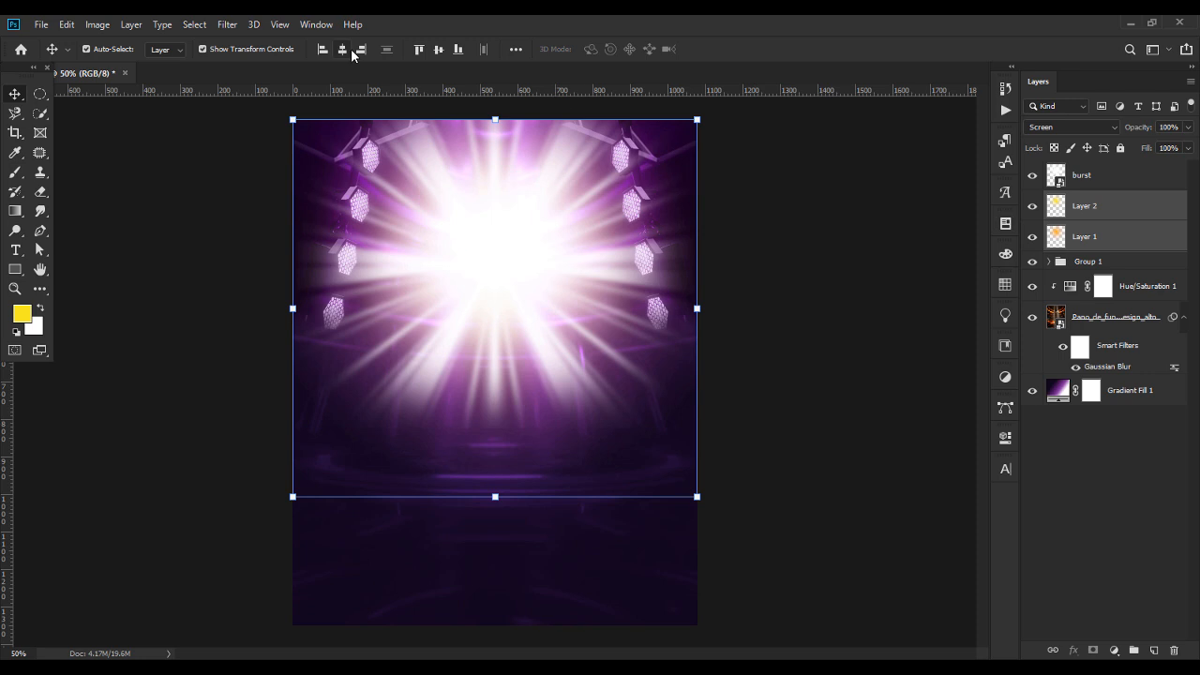
click(217, 289)
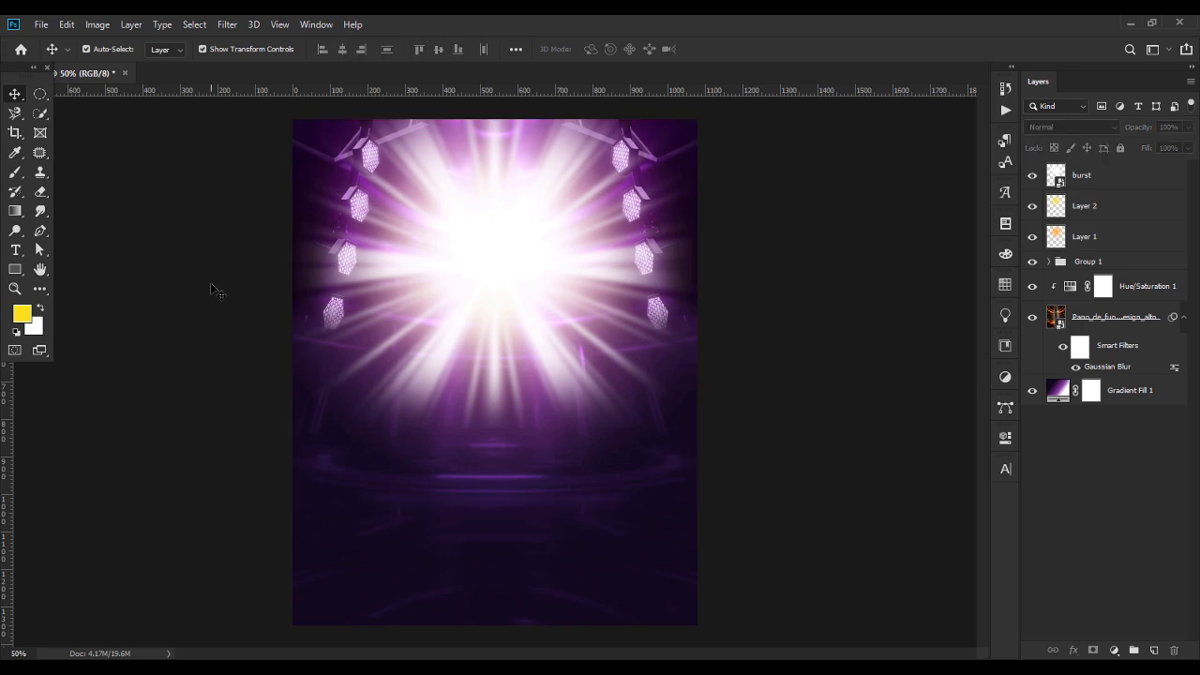
Set the burst layer's blend mode to Overlay and its opacity to 70%, leaving no layer selected.
click(1085, 178)
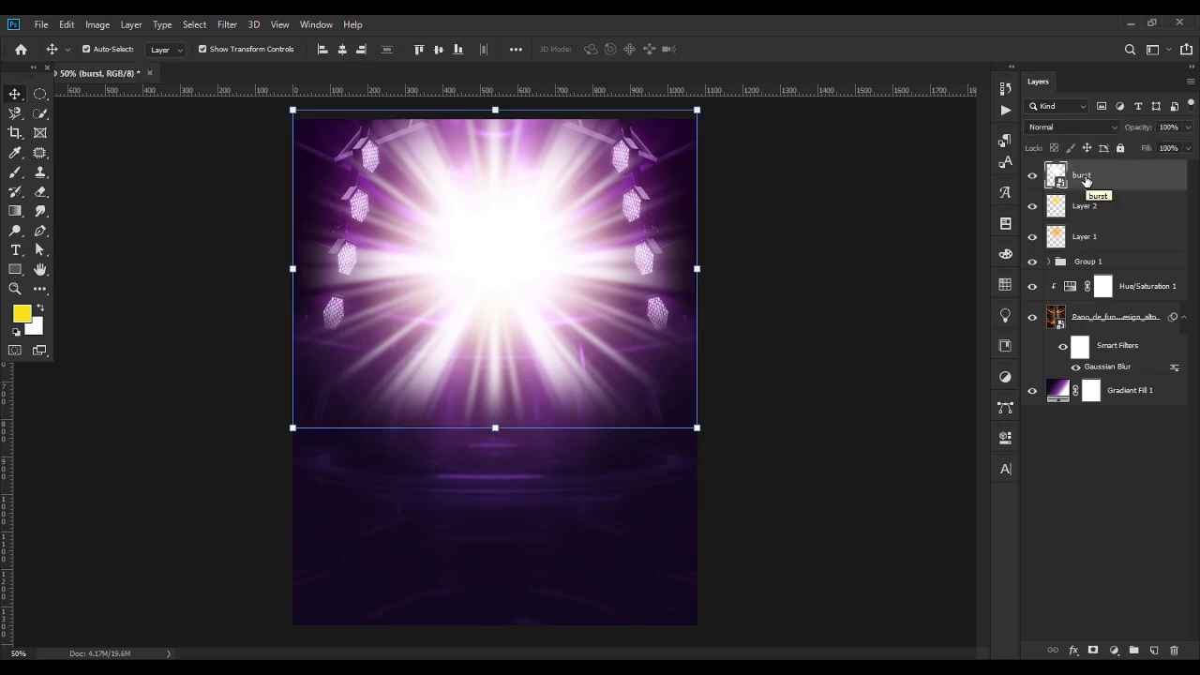
click(1046, 127)
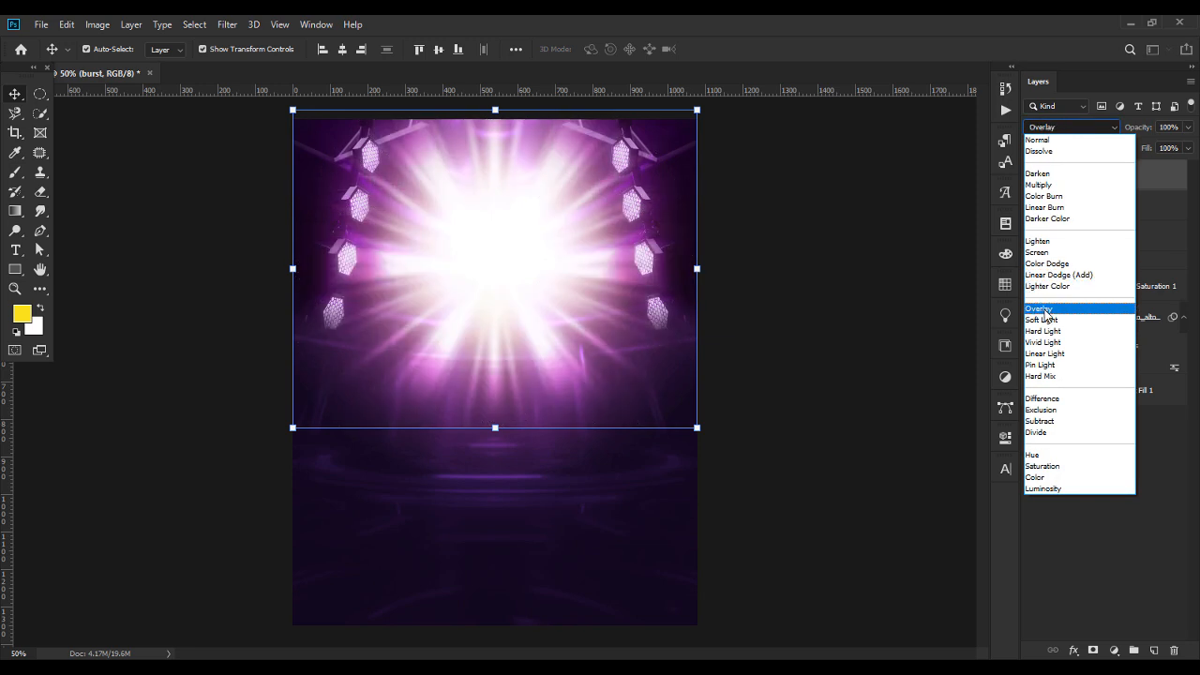
click(1045, 309)
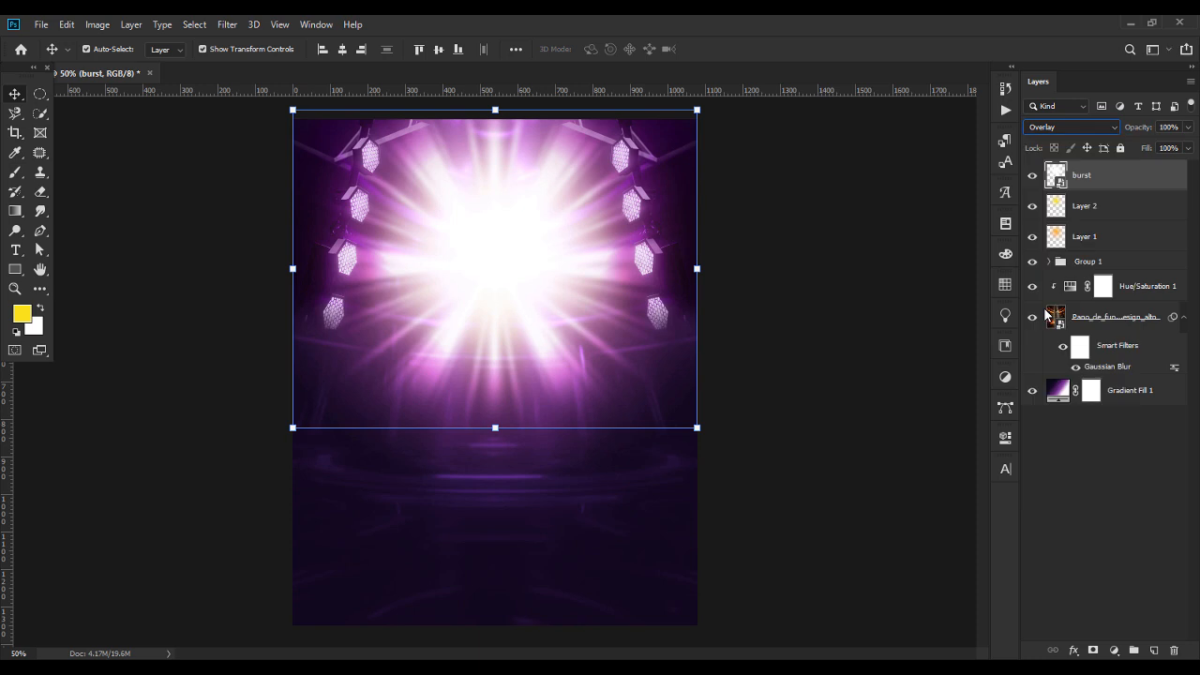
click(1179, 126)
click(1139, 130)
text(70)
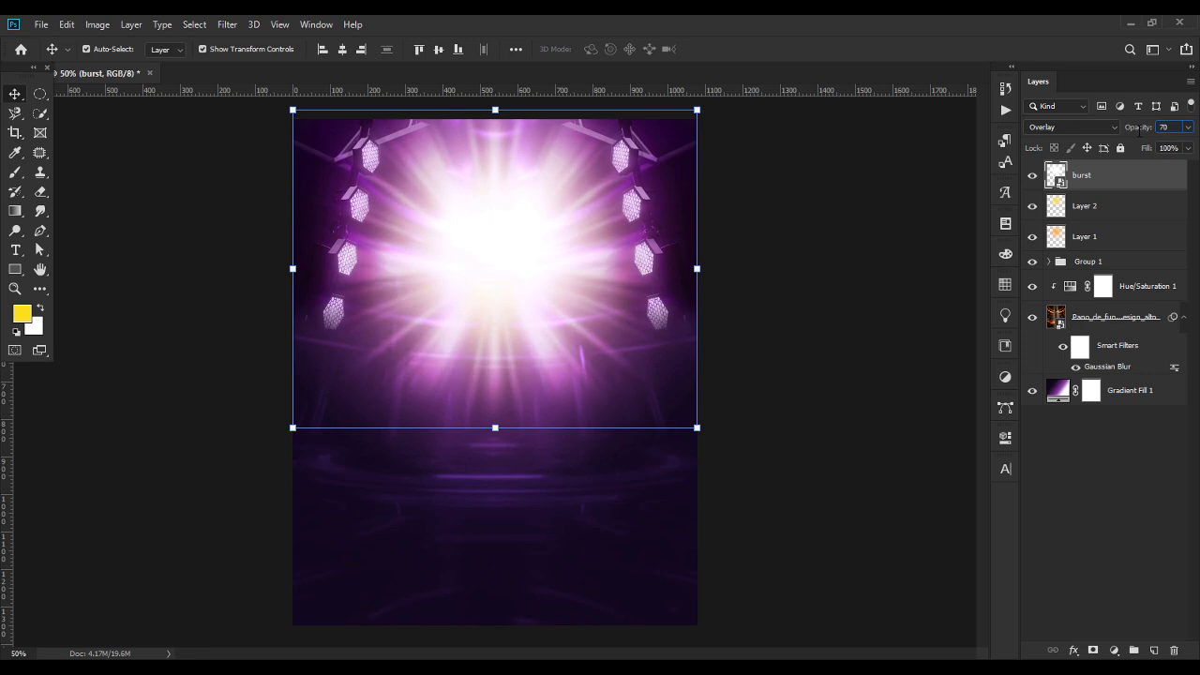
click(884, 269)
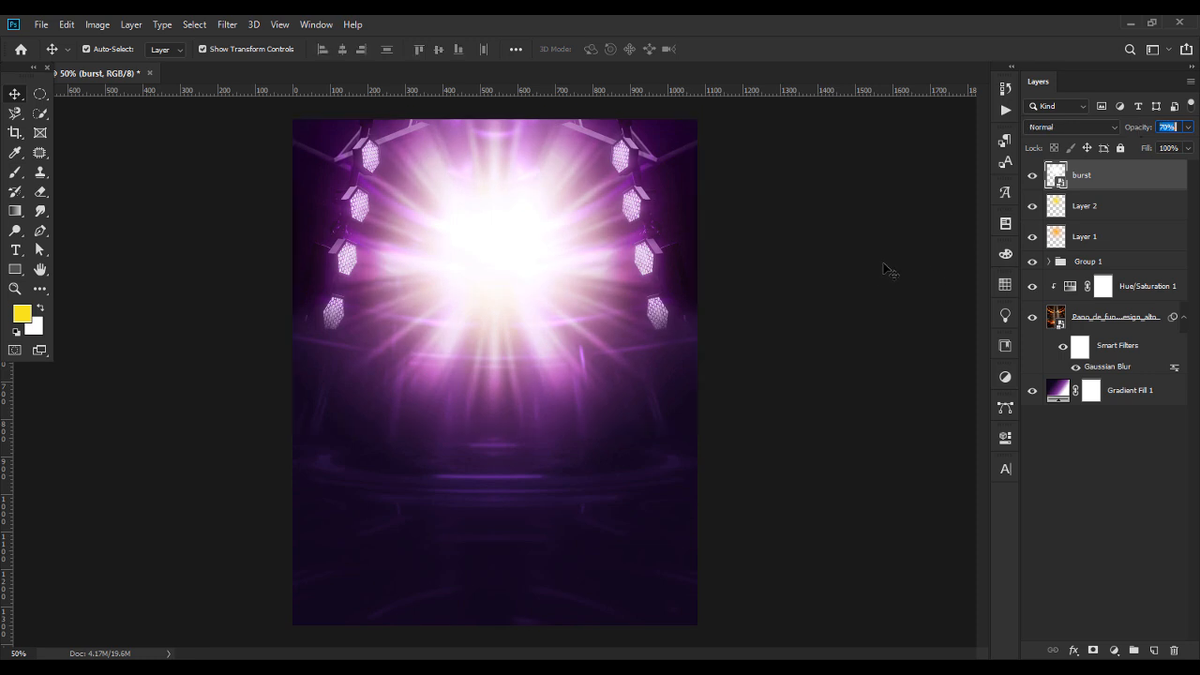
Compare the flyer with and without the orange glow, the yellow glow and the burst, hiding and showing each layer in turn.
click(1031, 238)
click(1031, 238)
click(1032, 208)
click(1032, 208)
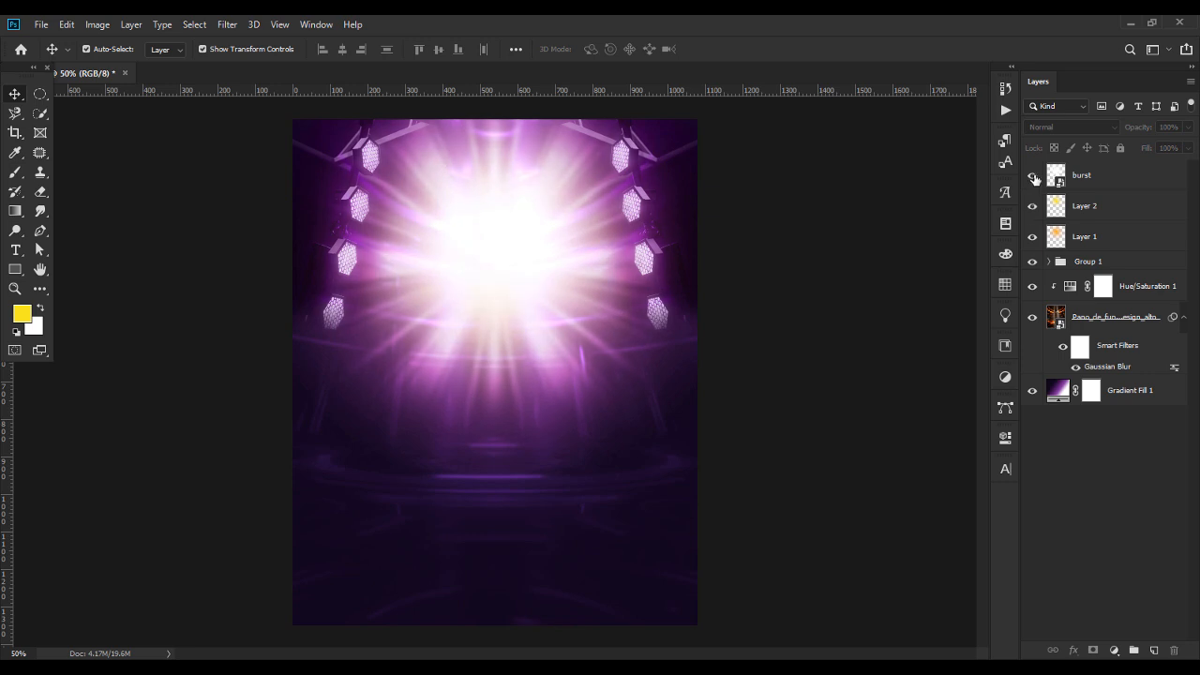
click(1032, 176)
click(1032, 176)
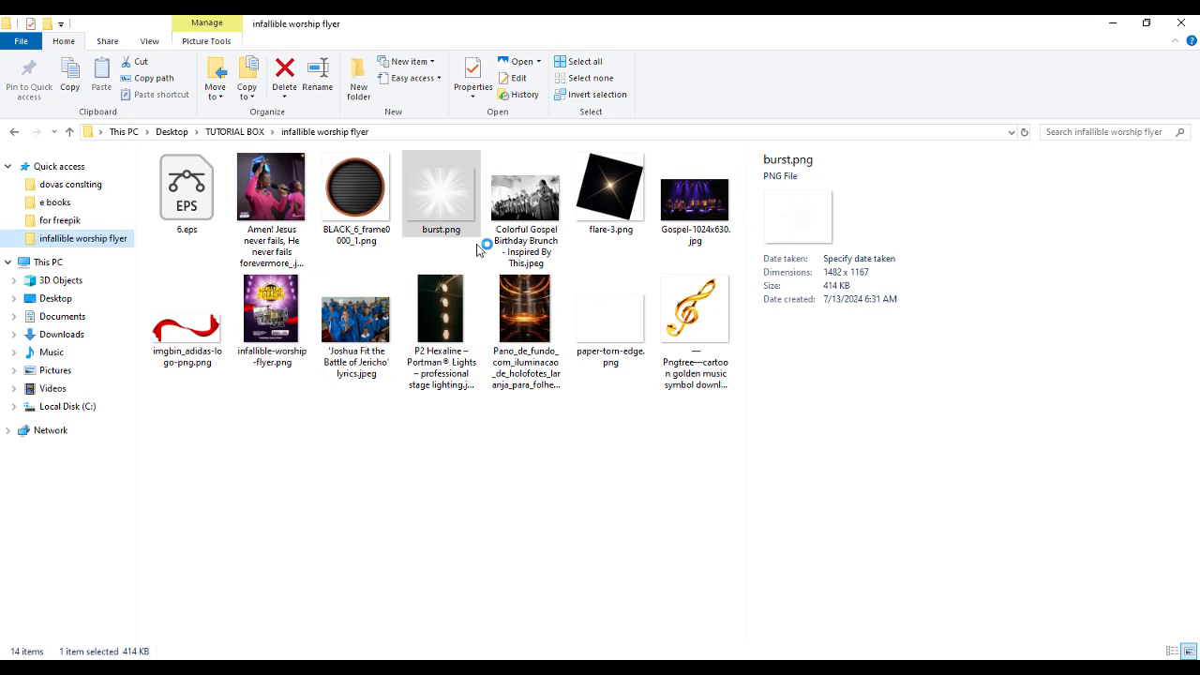
Switch to File Explorer and open 6.eps from the infallible worship flyer folder in Adobe Illustrator 2023.
click(186, 208)
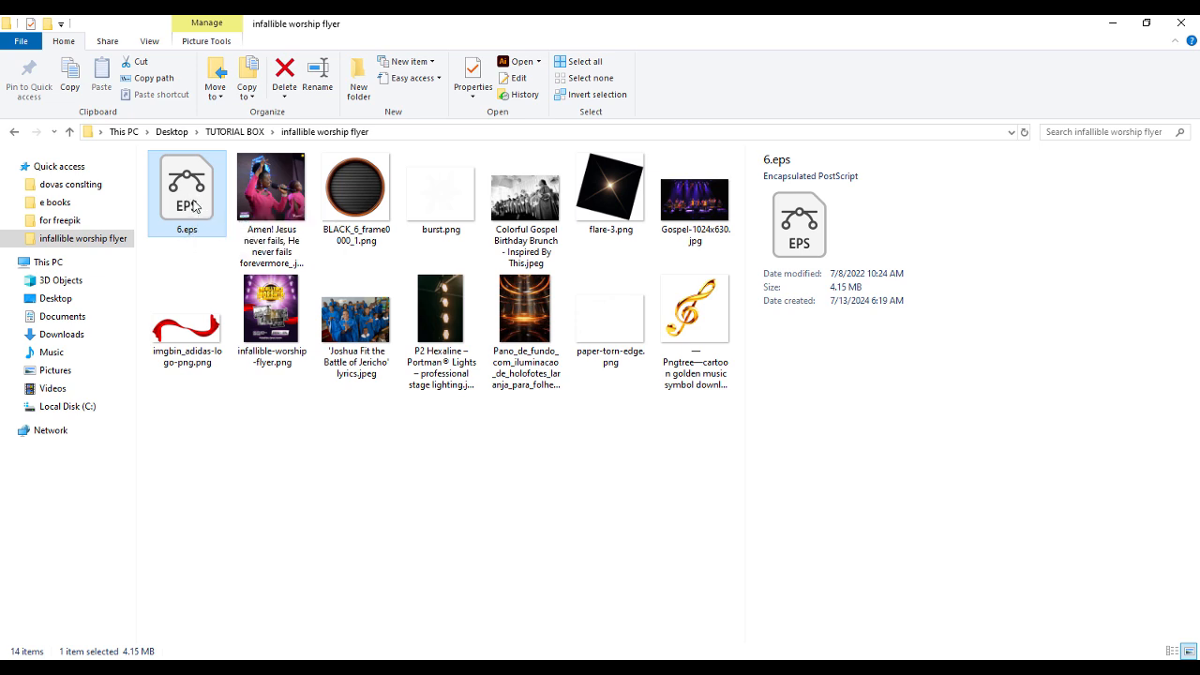
right_click(194, 202)
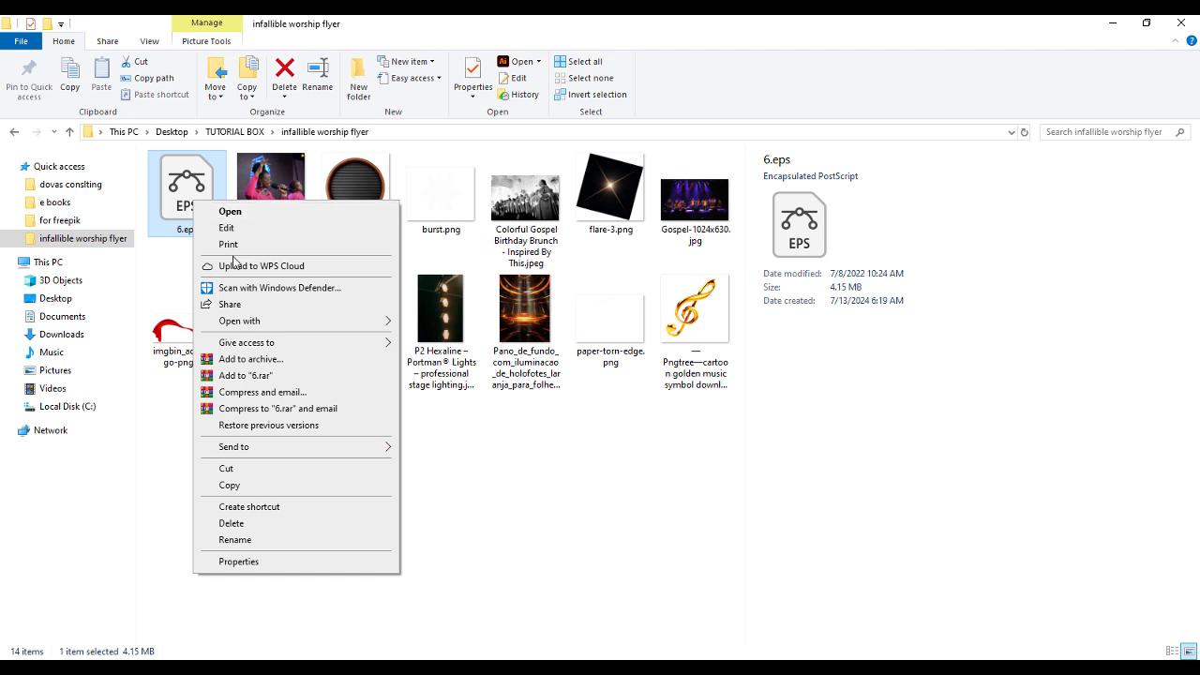
mouse_move(263, 325)
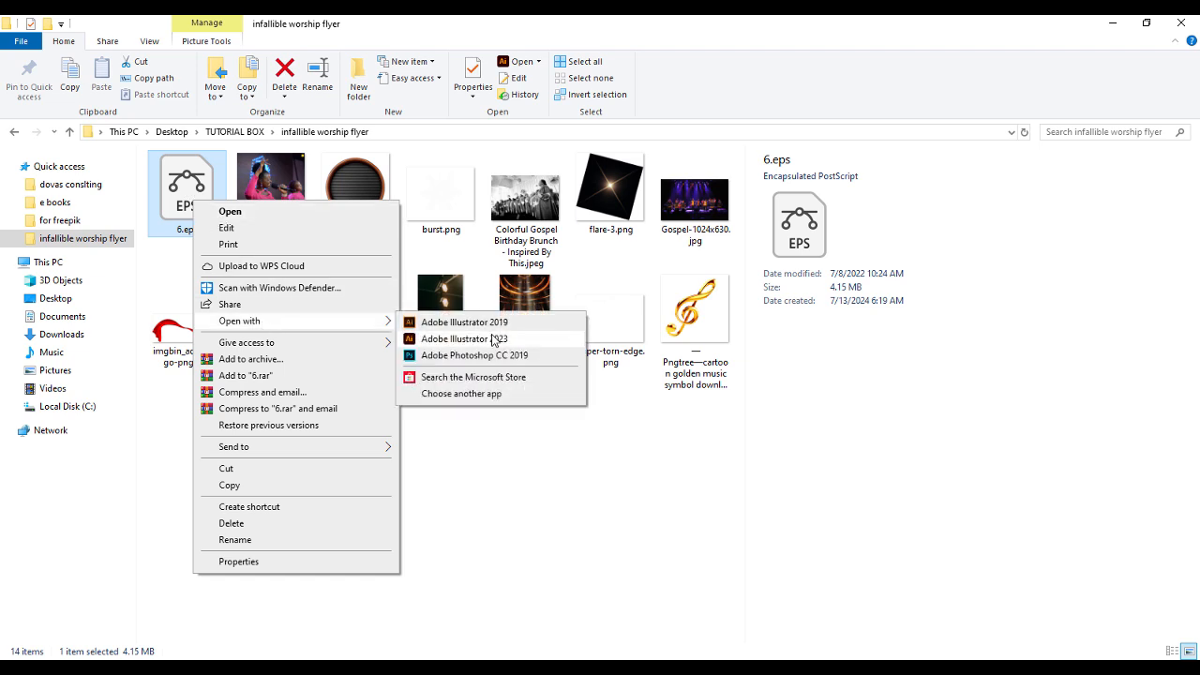
click(491, 339)
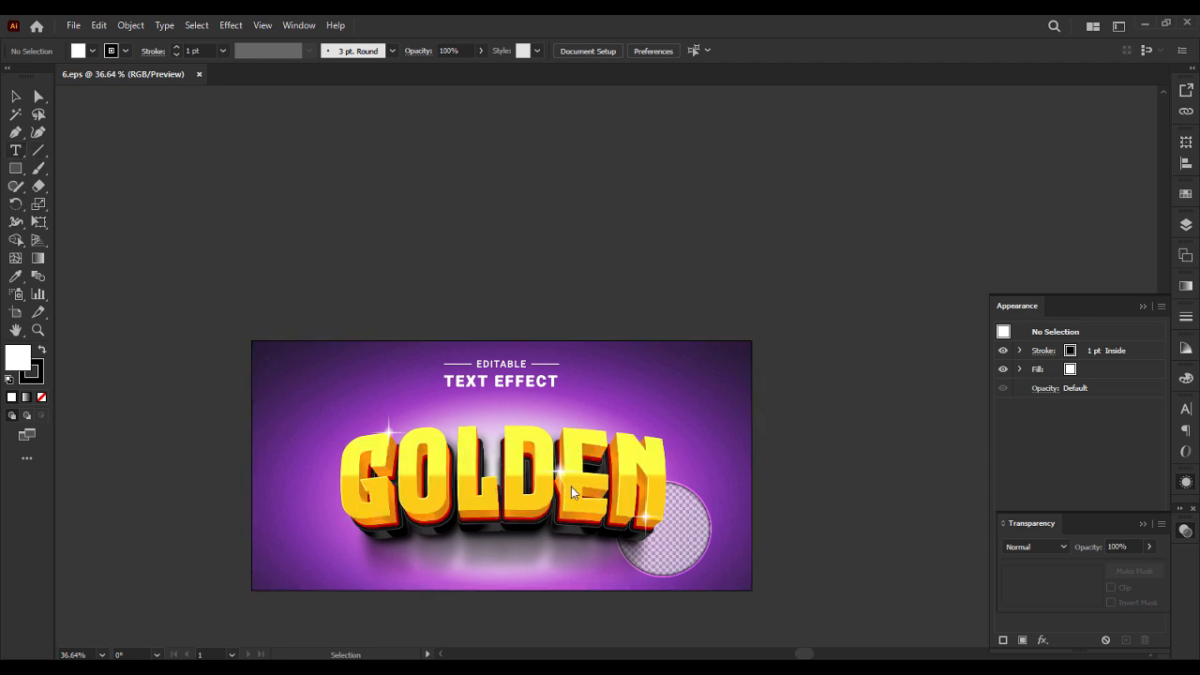
Replace the word GOLDEN in the 3D text effect with INFALLIBLE and finish text editing.
click(16, 151)
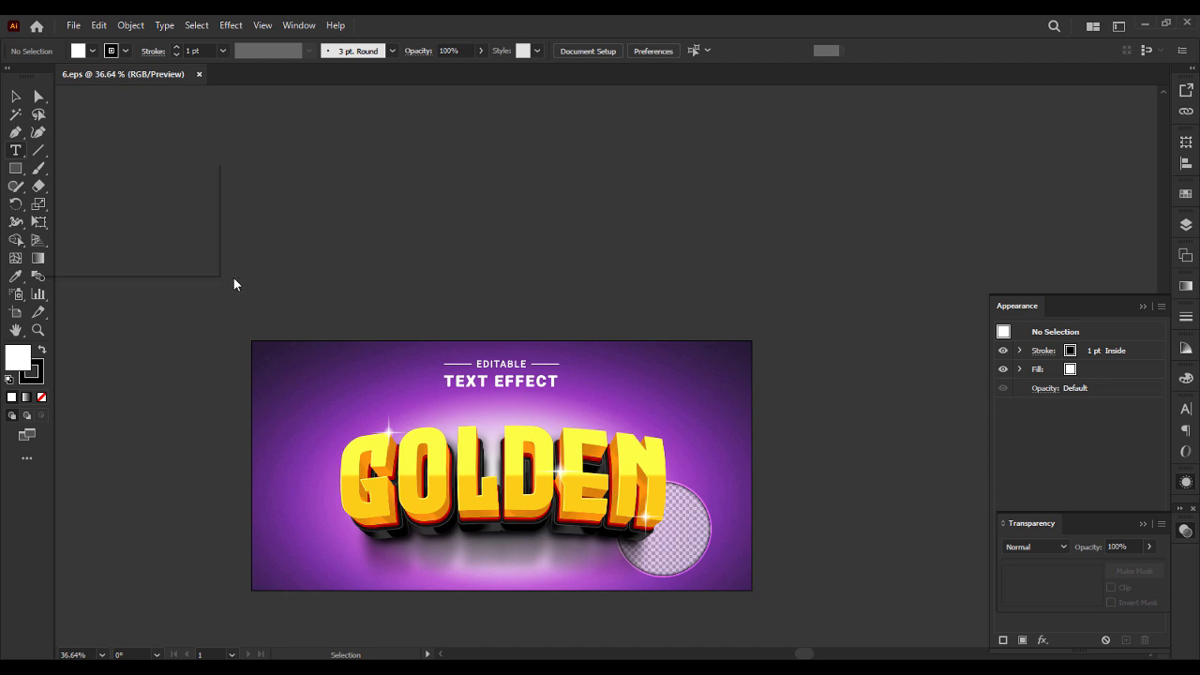
drag(499, 473, 385, 473)
key(ctrl+a)
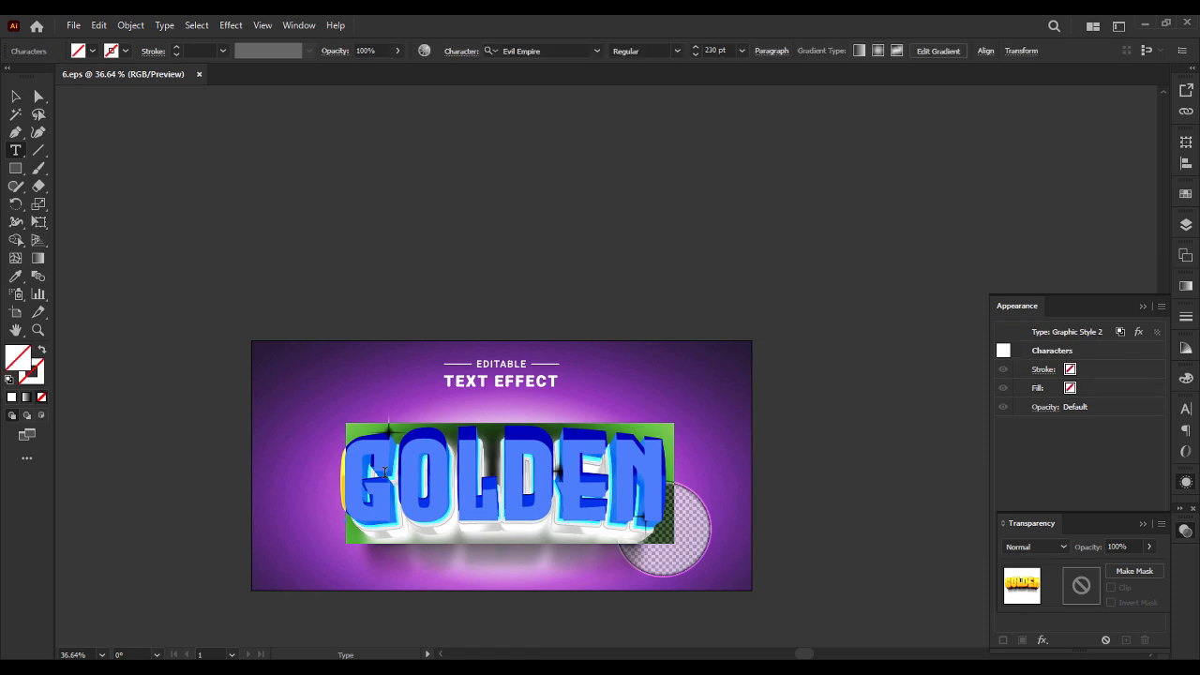
text(INFA)
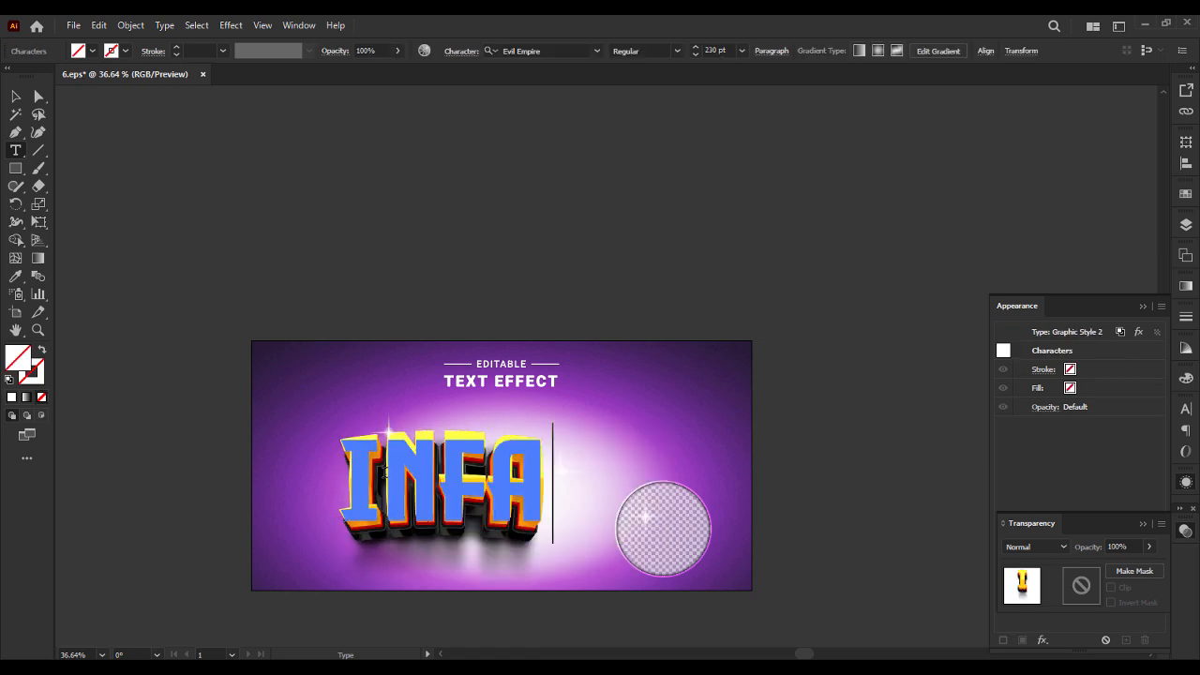
text(L)
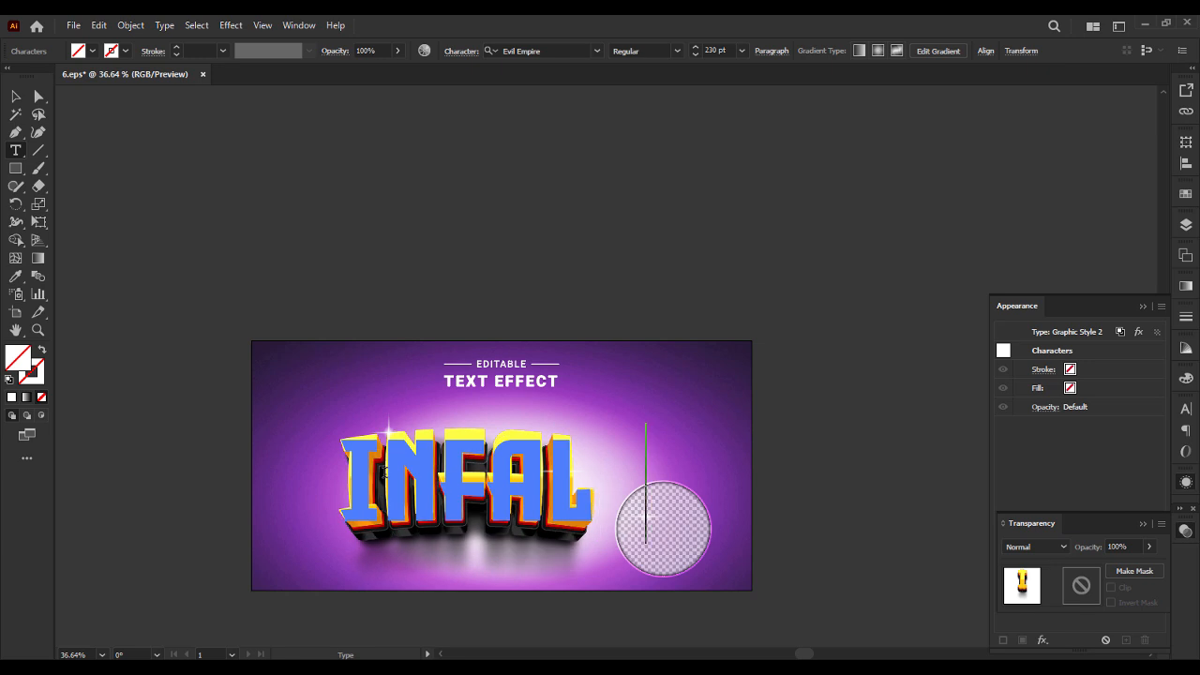
text(LIBEL)
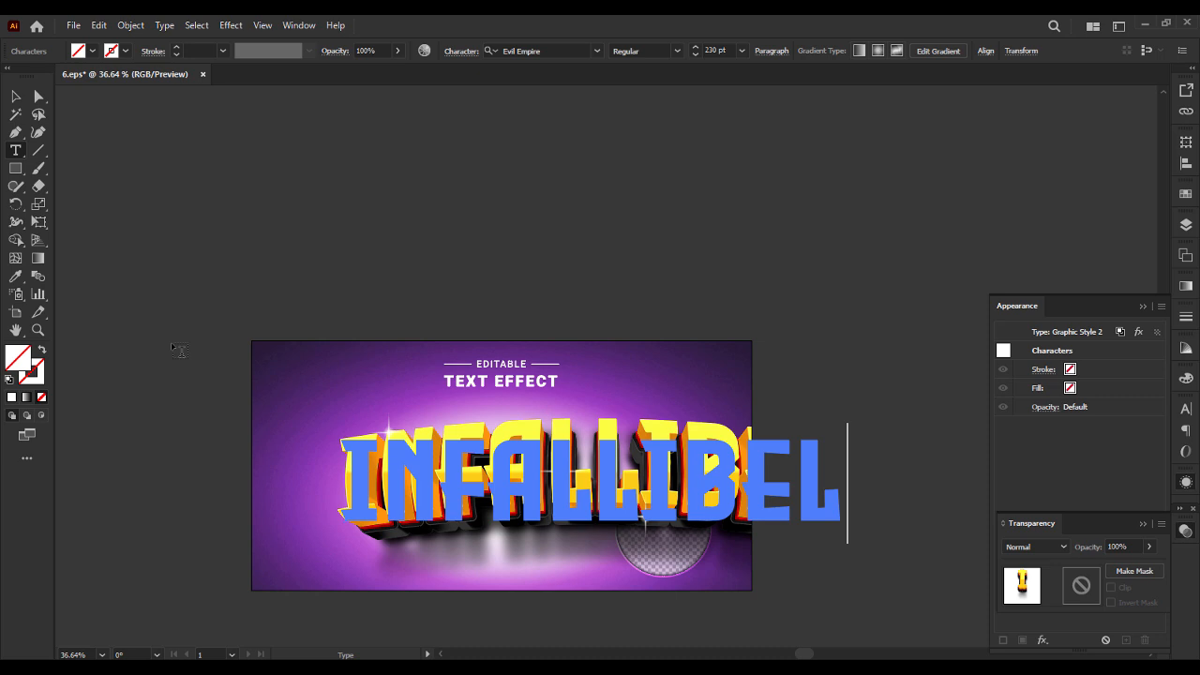
key(BackSpace)
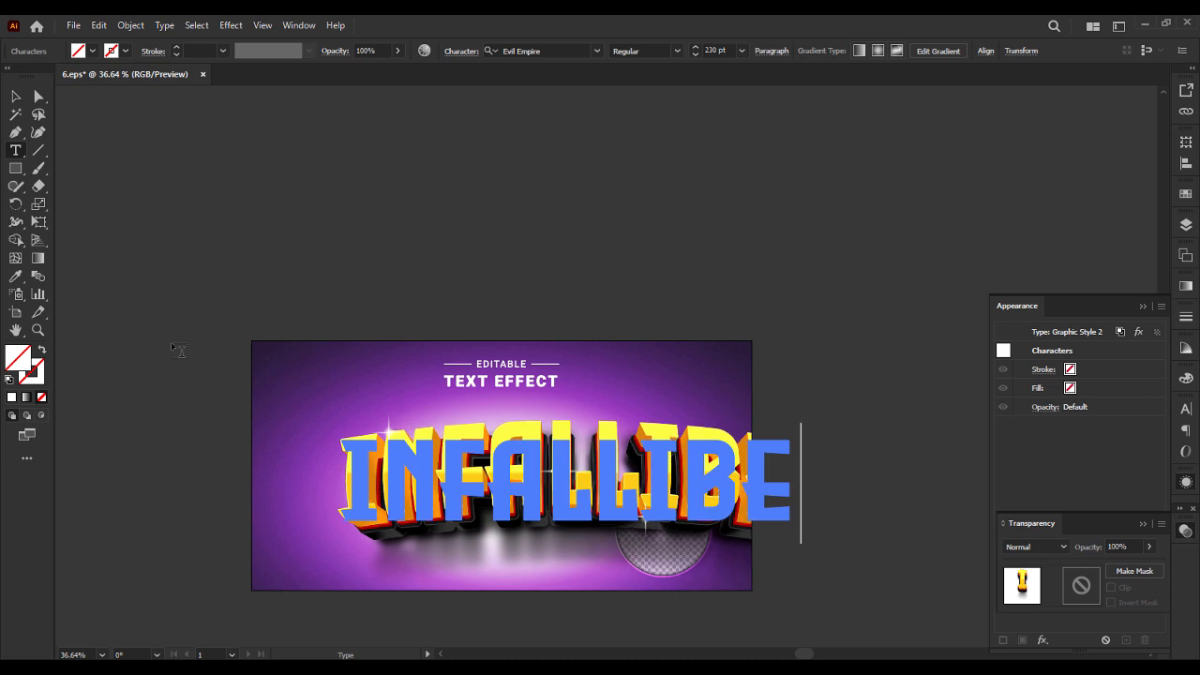
key(BackSpace)
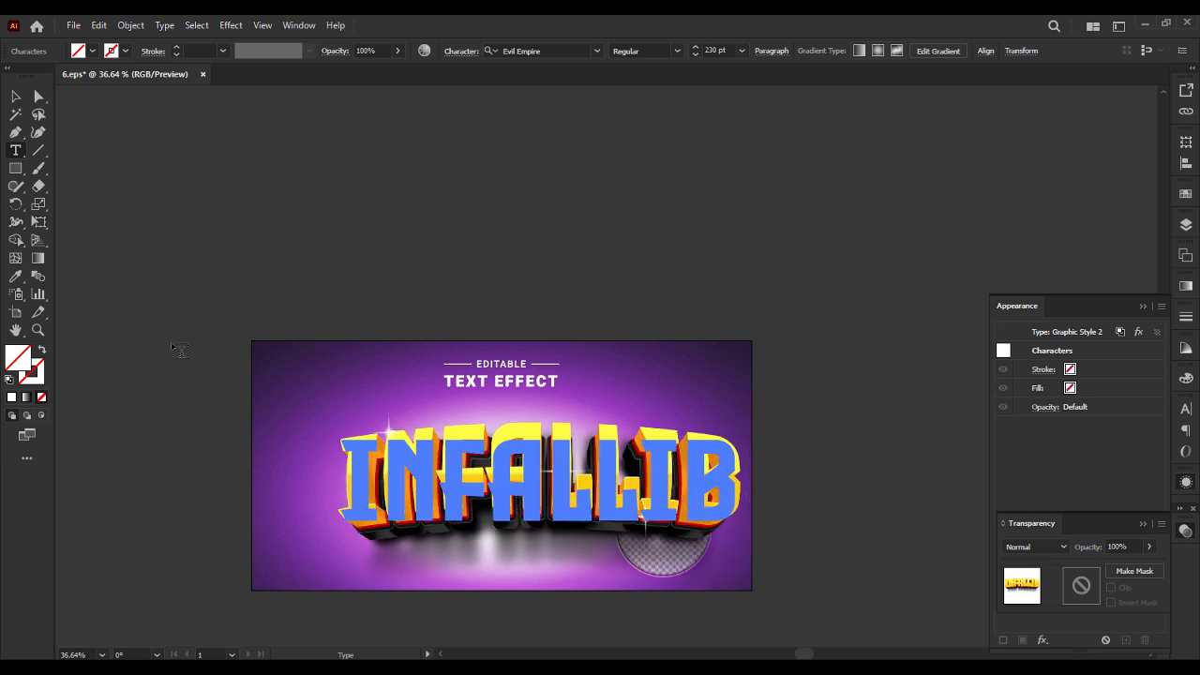
text(LE)
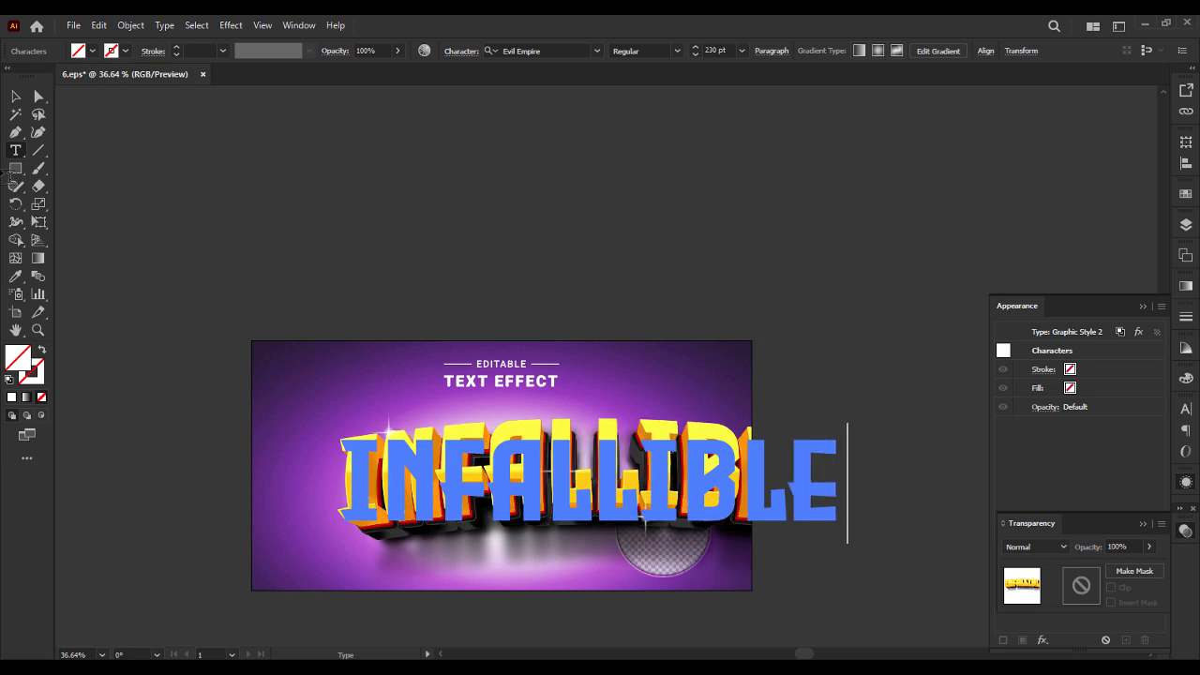
click(15, 95)
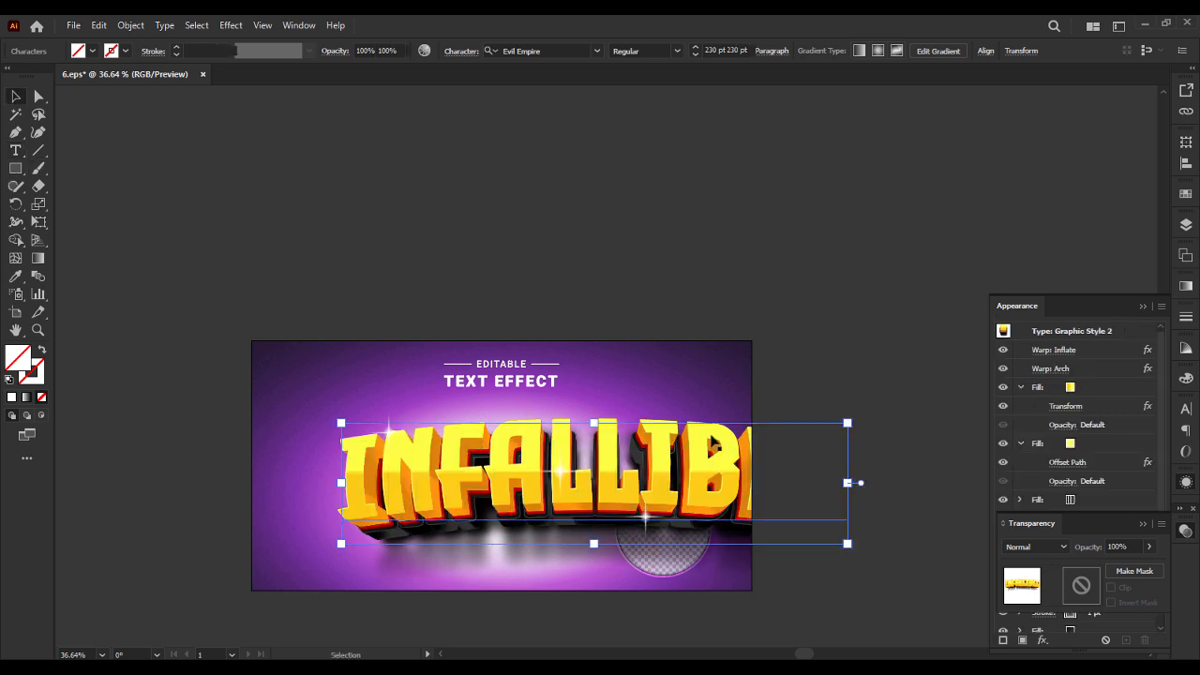
Move the INFALLIBLE text up and to the left across the purple artboard and deselect it.
click(716, 269)
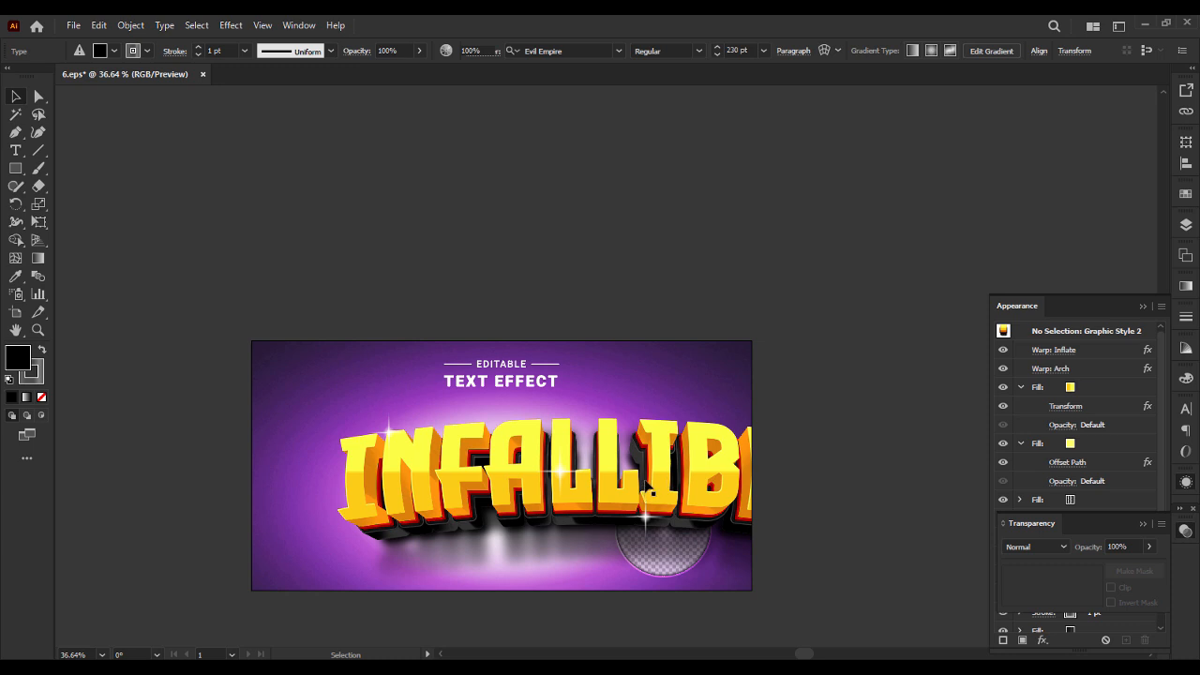
drag(661, 472, 605, 450)
right_click(604, 450)
click(549, 288)
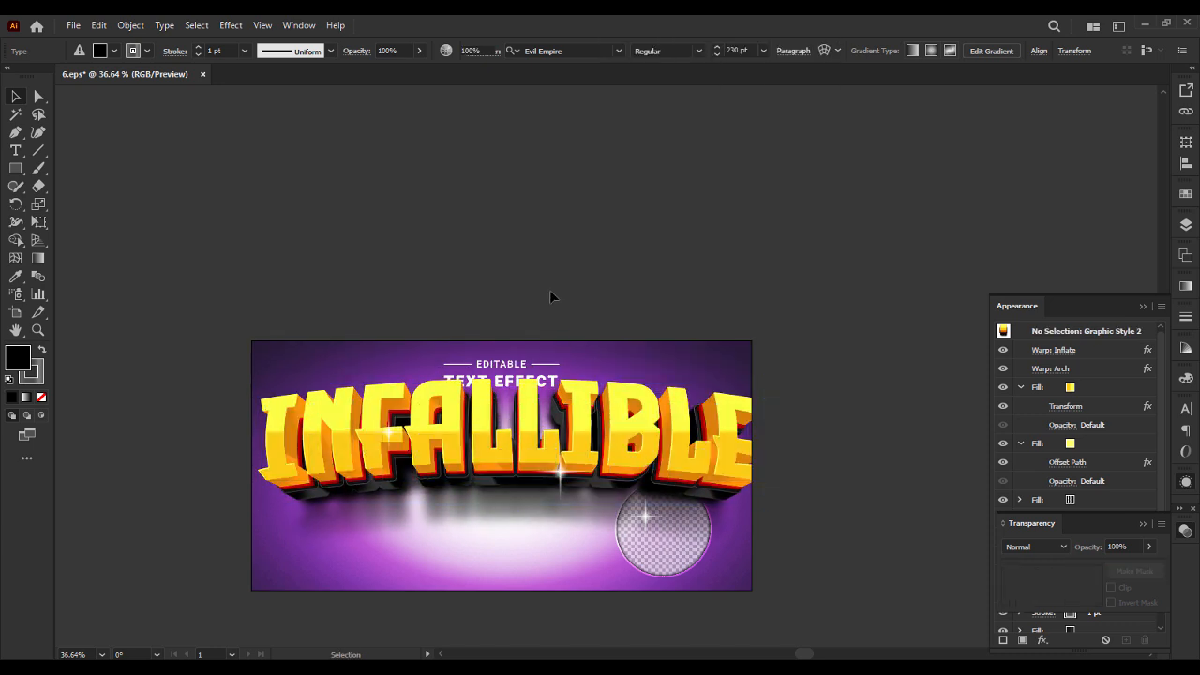
Remove the two lowest fills, which form the soft shadow, from the INFALLIBLE text's appearance and deselect the text.
click(638, 427)
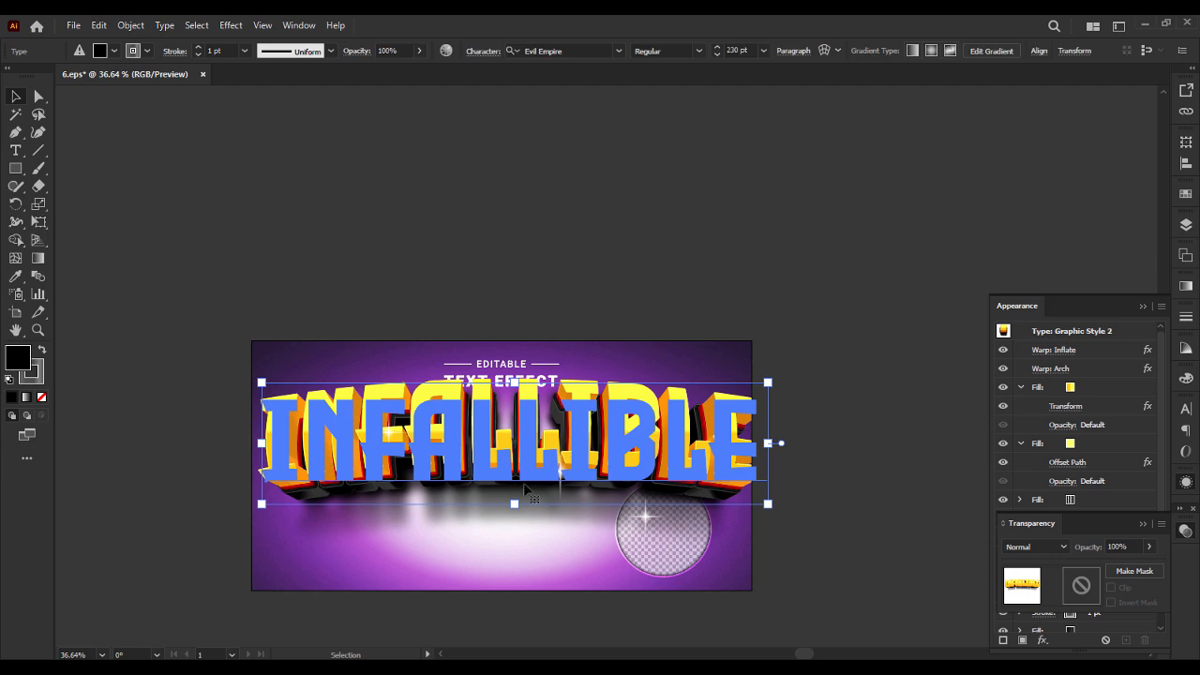
click(1143, 524)
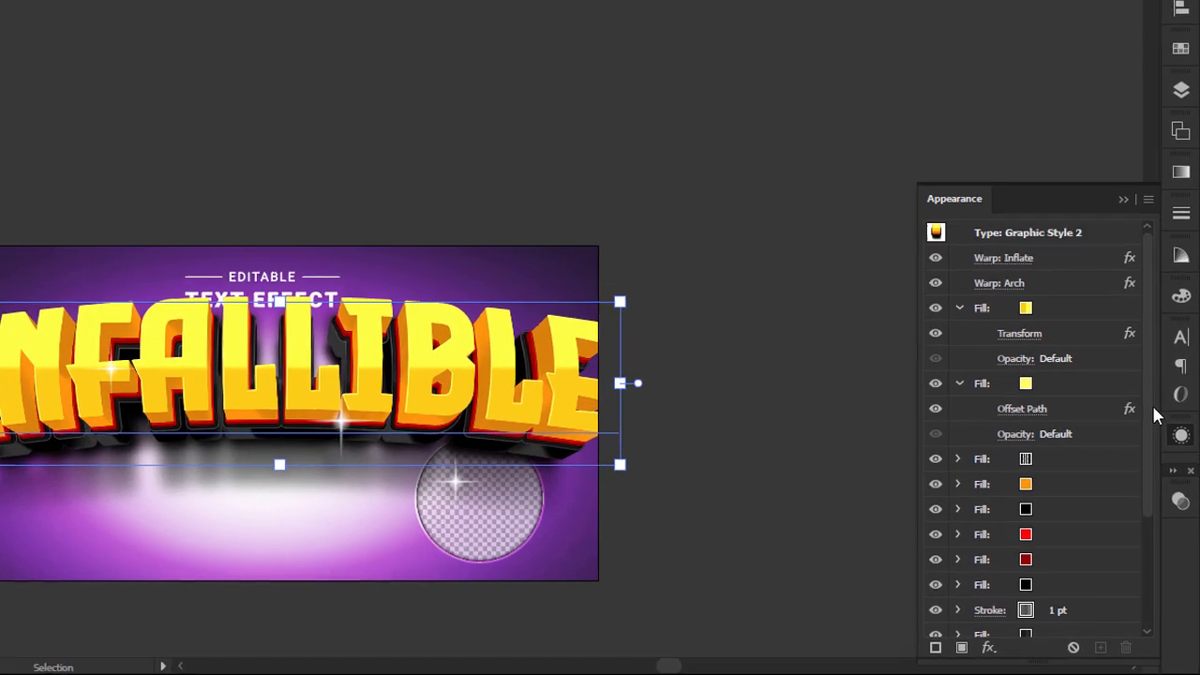
scroll(1157, 497, down, 3)
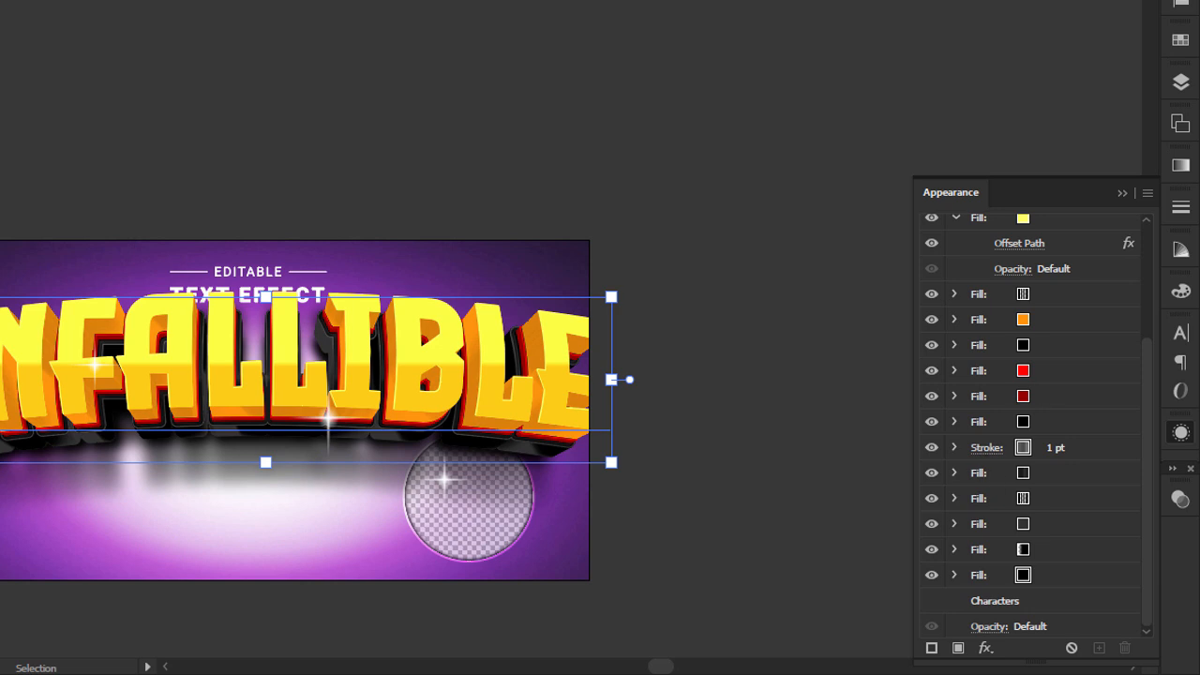
click(24, 0)
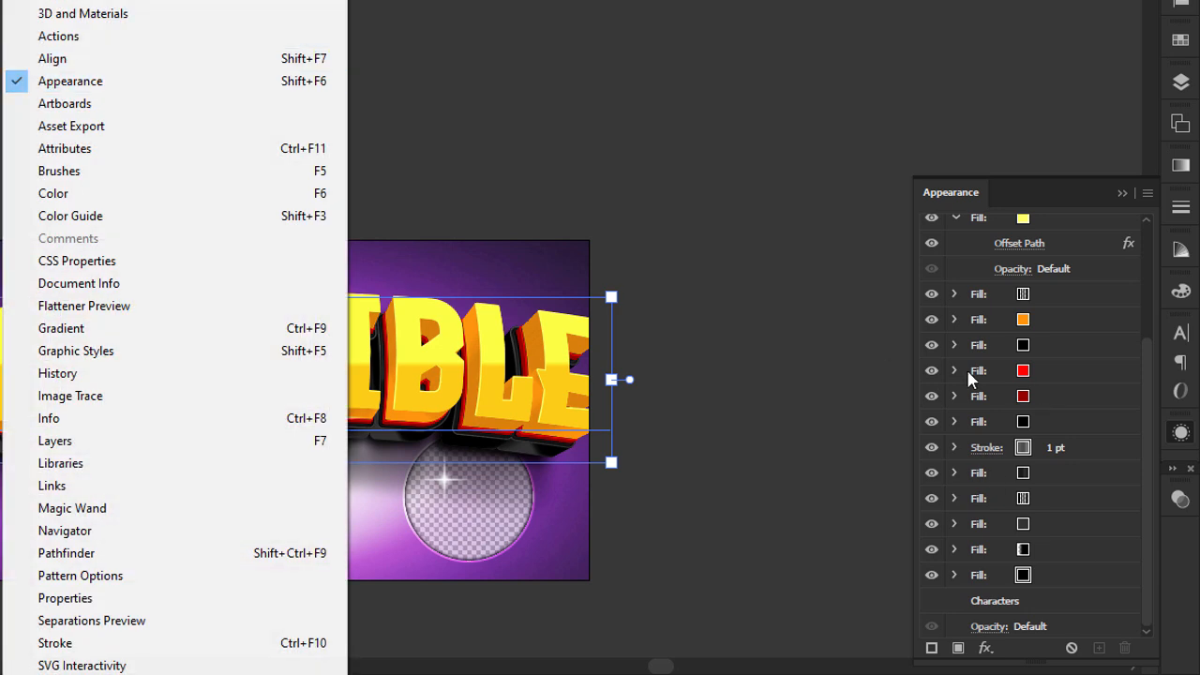
click(1146, 458)
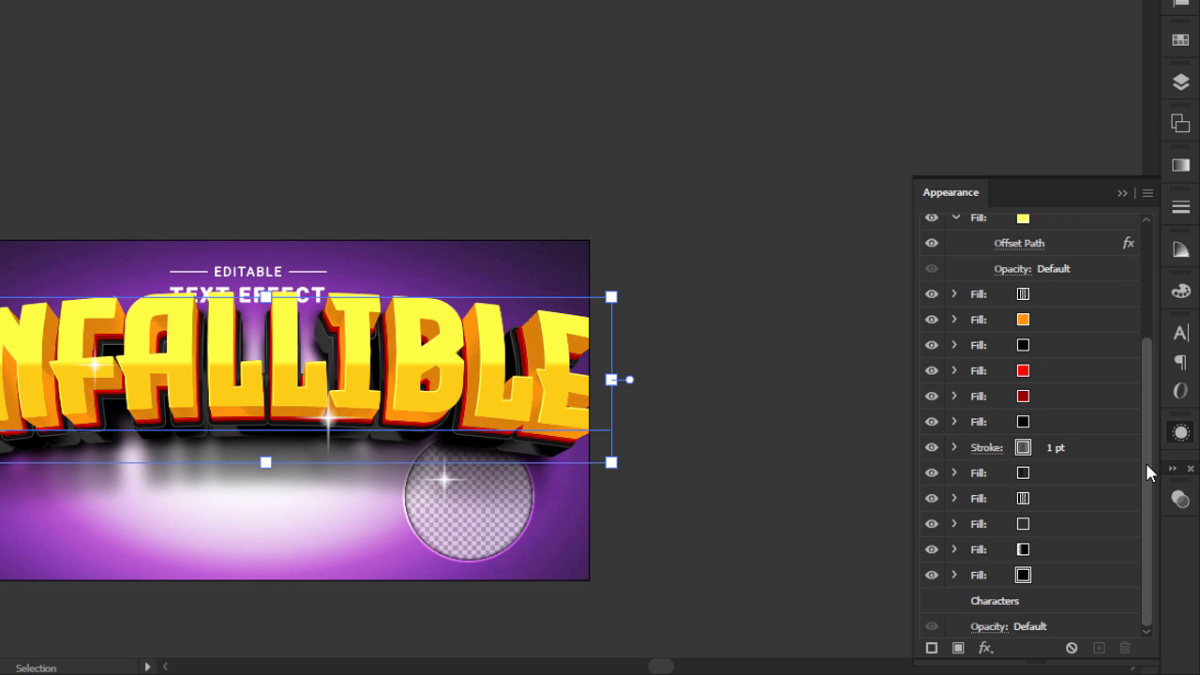
click(1048, 575)
click(1124, 648)
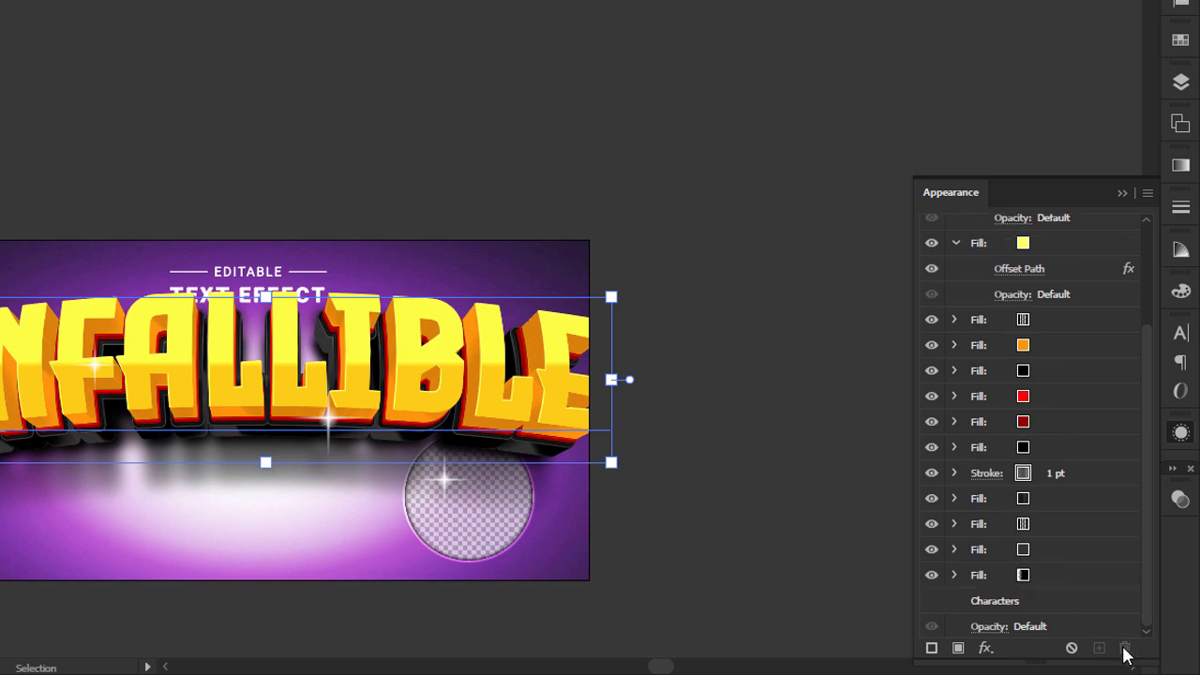
click(1040, 574)
click(1124, 648)
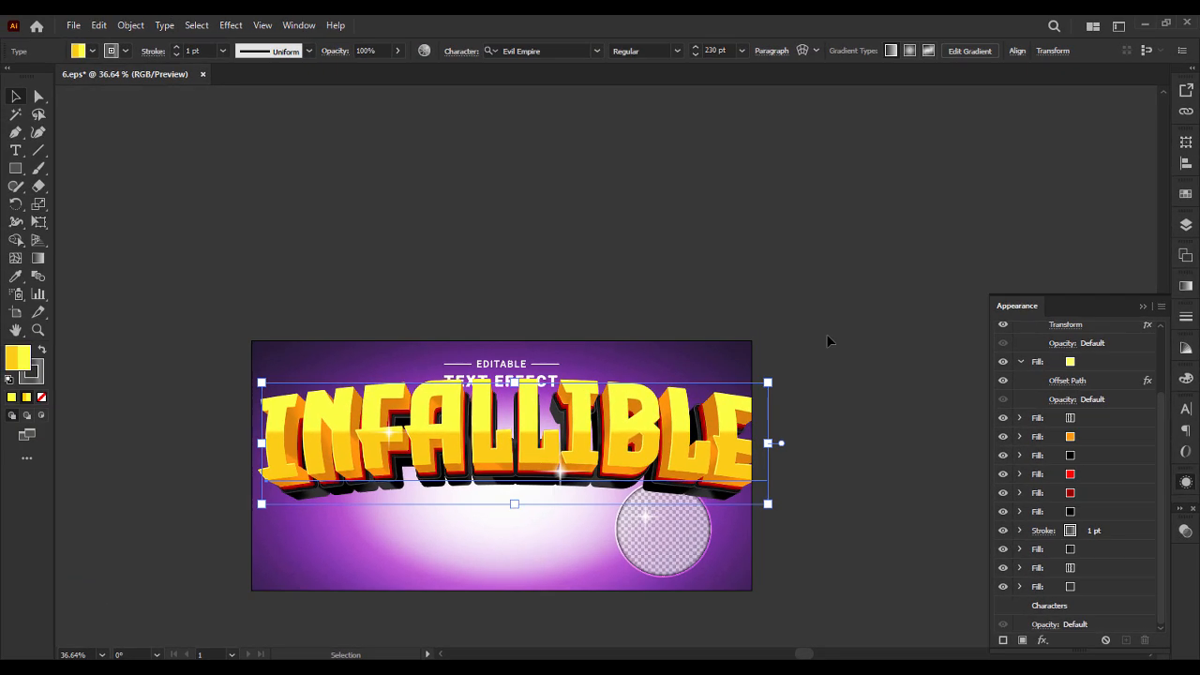
click(741, 302)
Select the INFALLIBLE text instead of the purple background and switch back to the flyer in Photoshop.
click(711, 365)
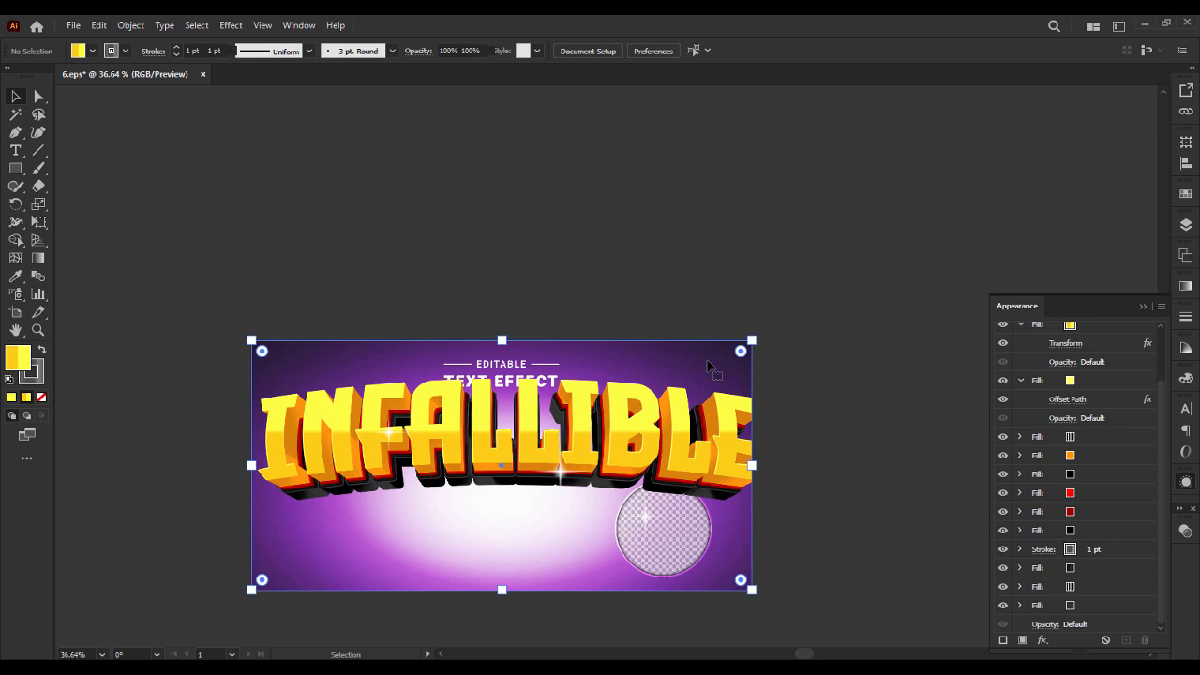
right_click(708, 368)
click(597, 302)
click(611, 405)
click(614, 422)
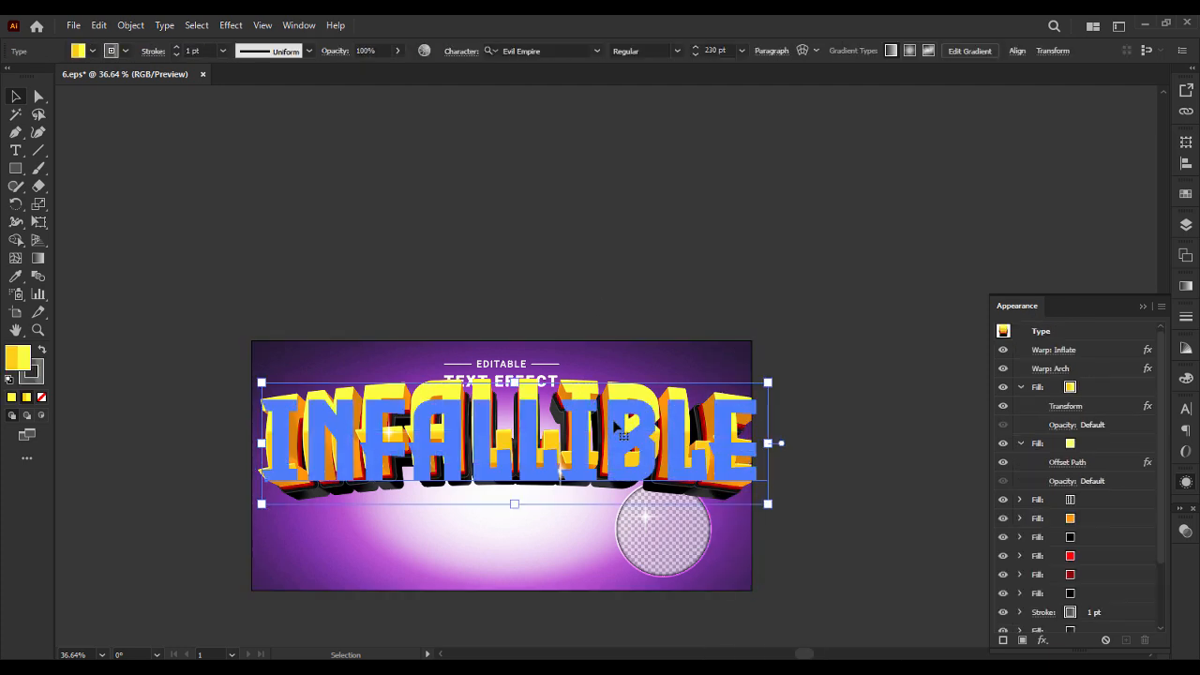
key(Delete)
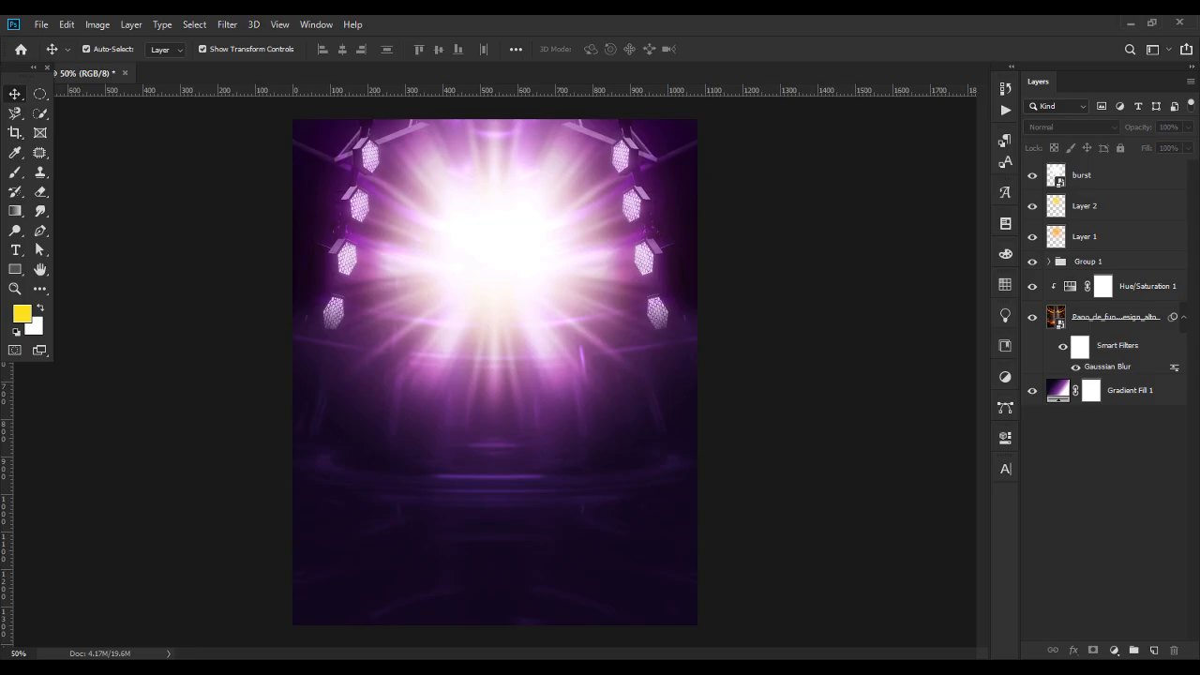
key(alt+e)
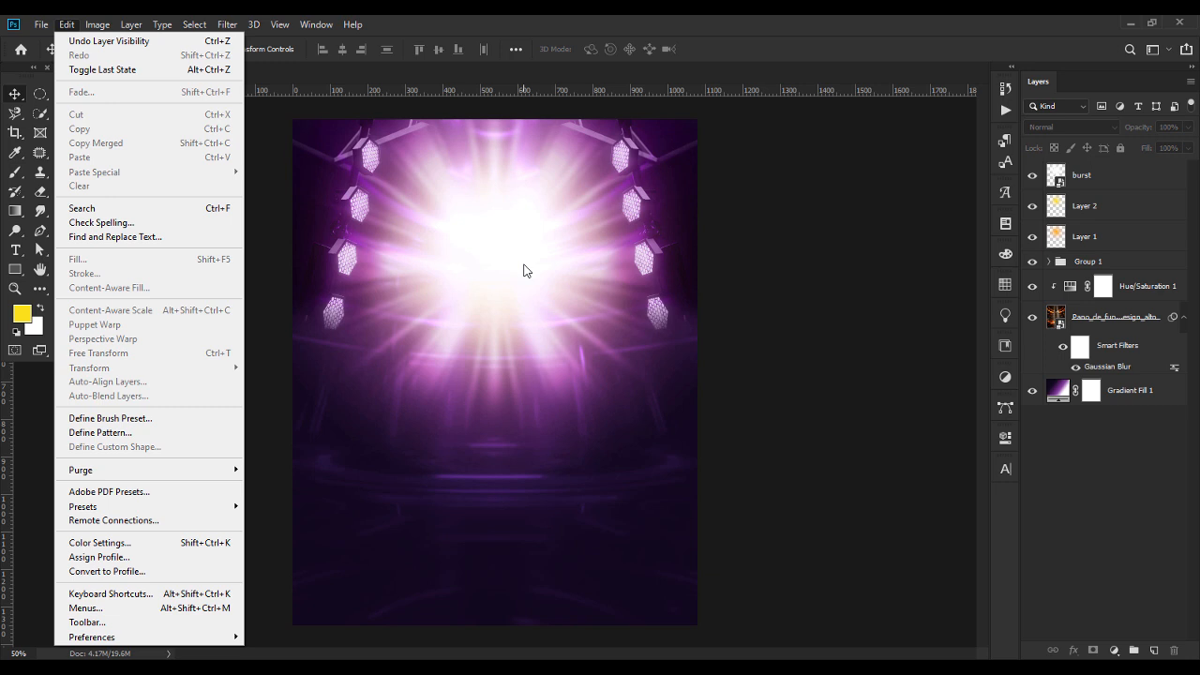
key(Escape)
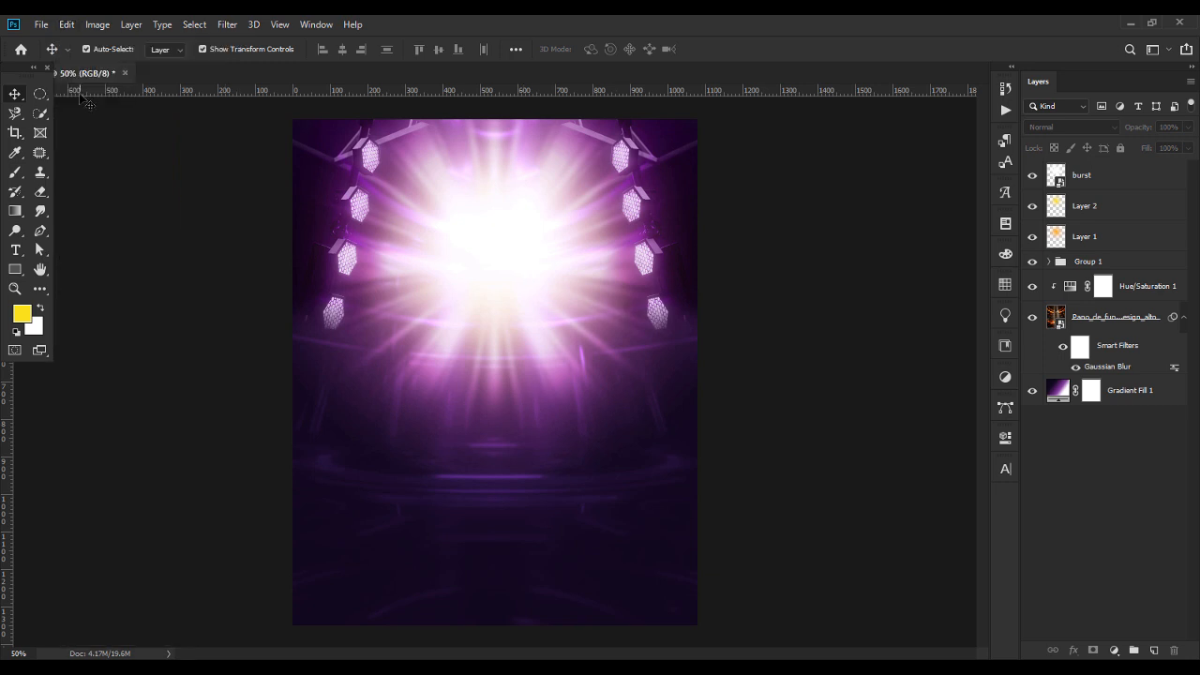
Paste the INFALLIBLE text into the flyer as a vector smart object and scale it to about 16%.
click(72, 27)
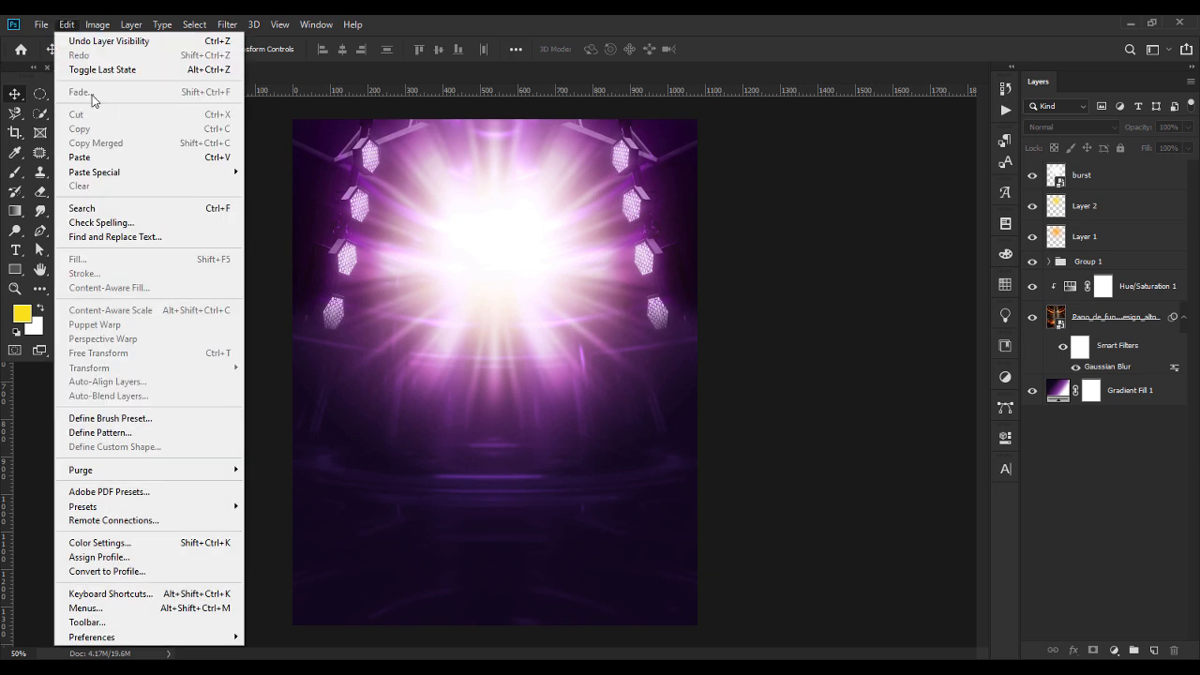
click(110, 159)
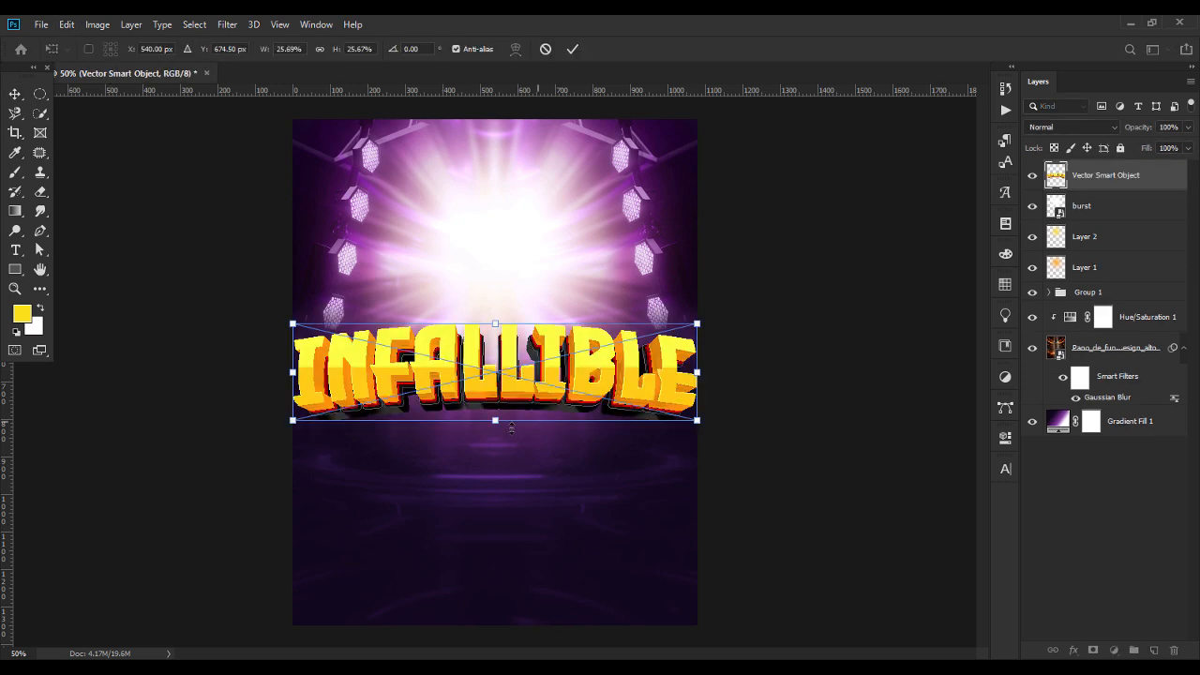
drag(495, 419, 495, 384)
key(Return)
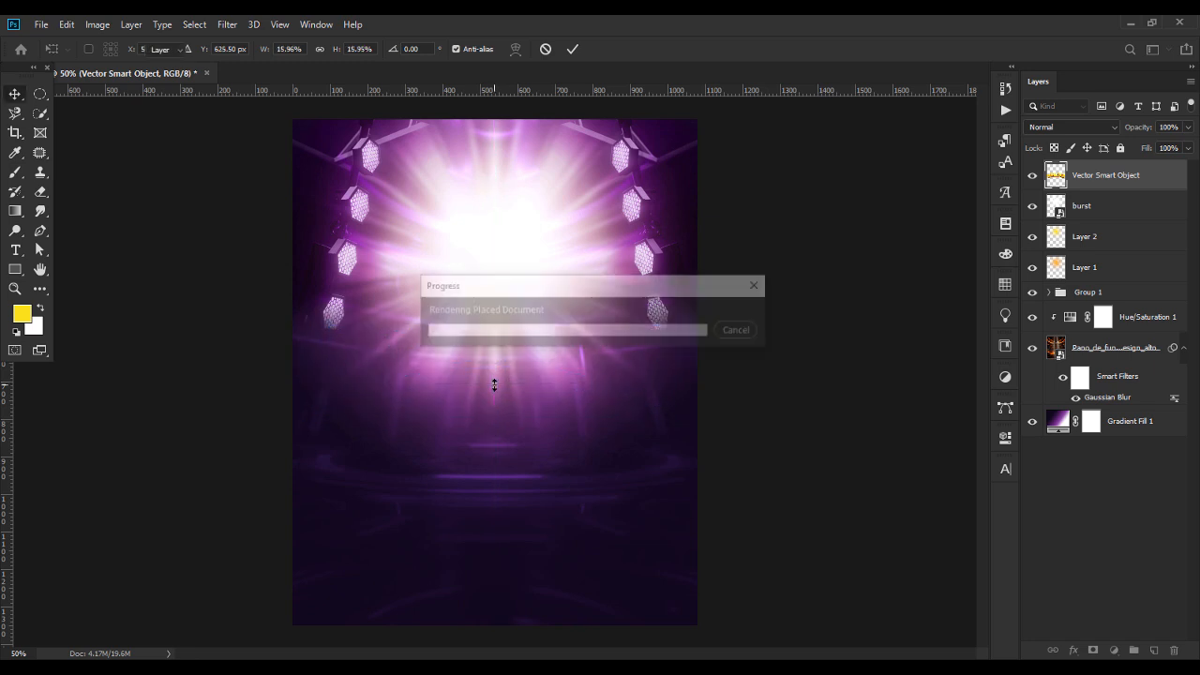
Rasterize the pasted INFALLIBLE layer and convert it to a regular smart object.
right_click(1132, 179)
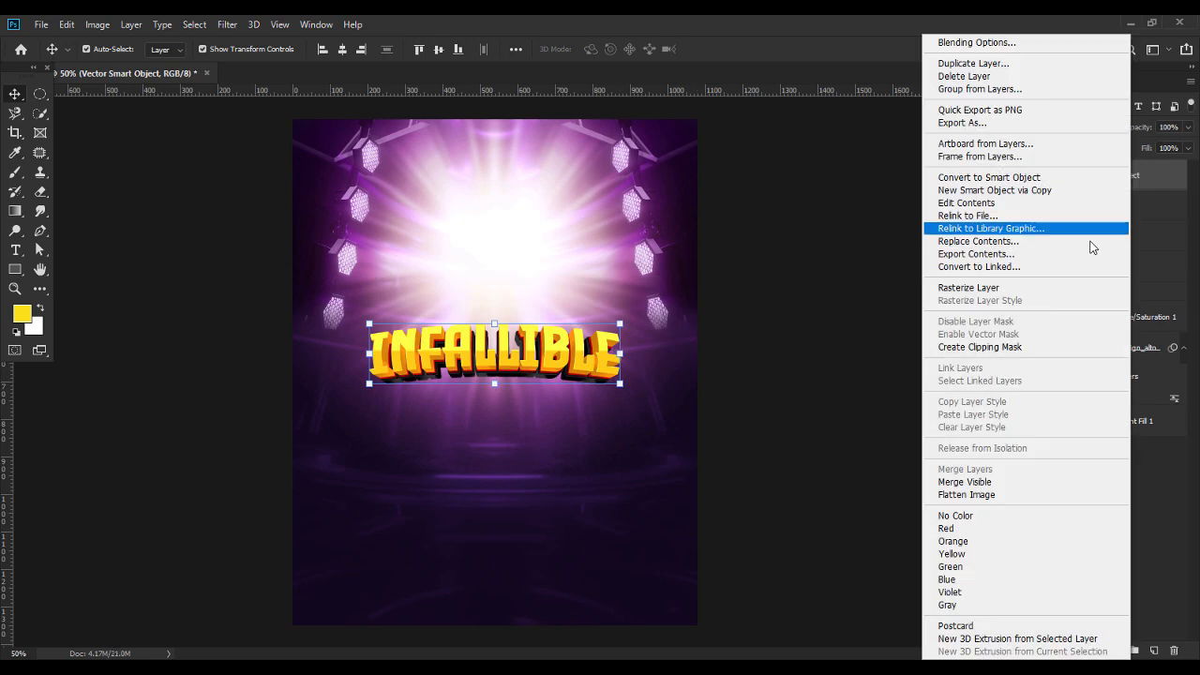
click(1001, 290)
right_click(1129, 176)
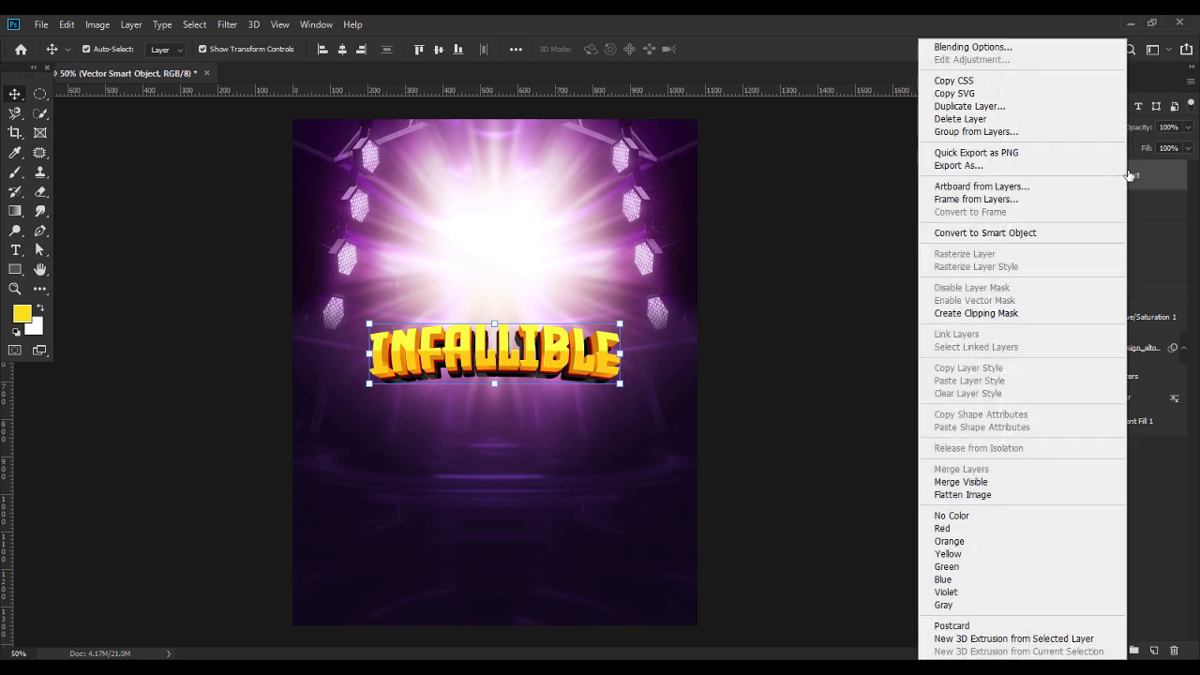
click(1031, 233)
Move INFALLIBLE up into the bright light burst, scale it to about 66% and deselect it.
drag(556, 355, 561, 246)
key(ctrl+t)
drag(500, 274, 500, 253)
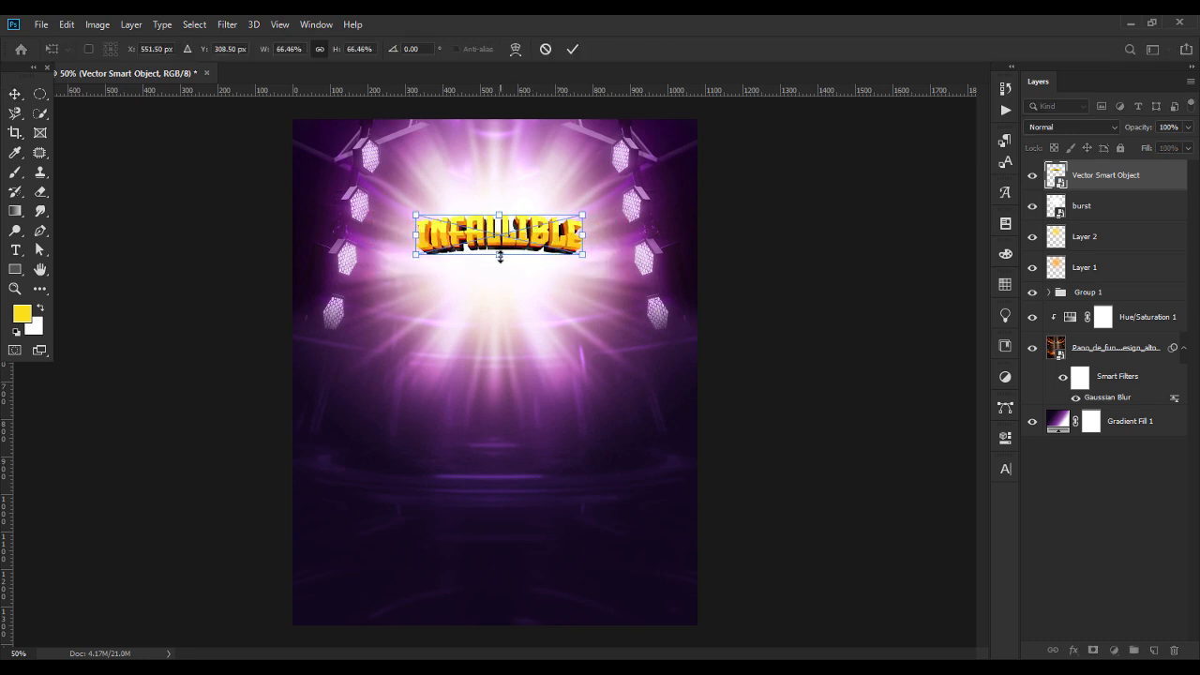
key(Return)
click(829, 345)
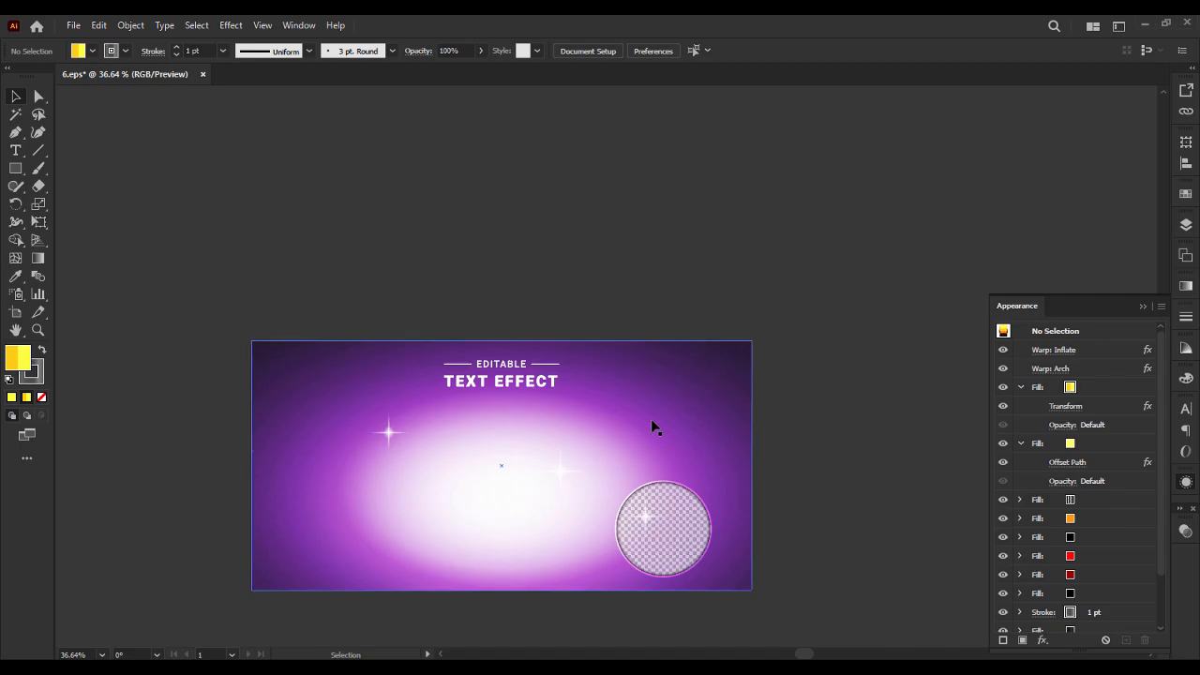
In Illustrator, undo the removal of the INFALLIBLE text, replace its wording with WORSHIP and deselect it.
key(ctrl+z)
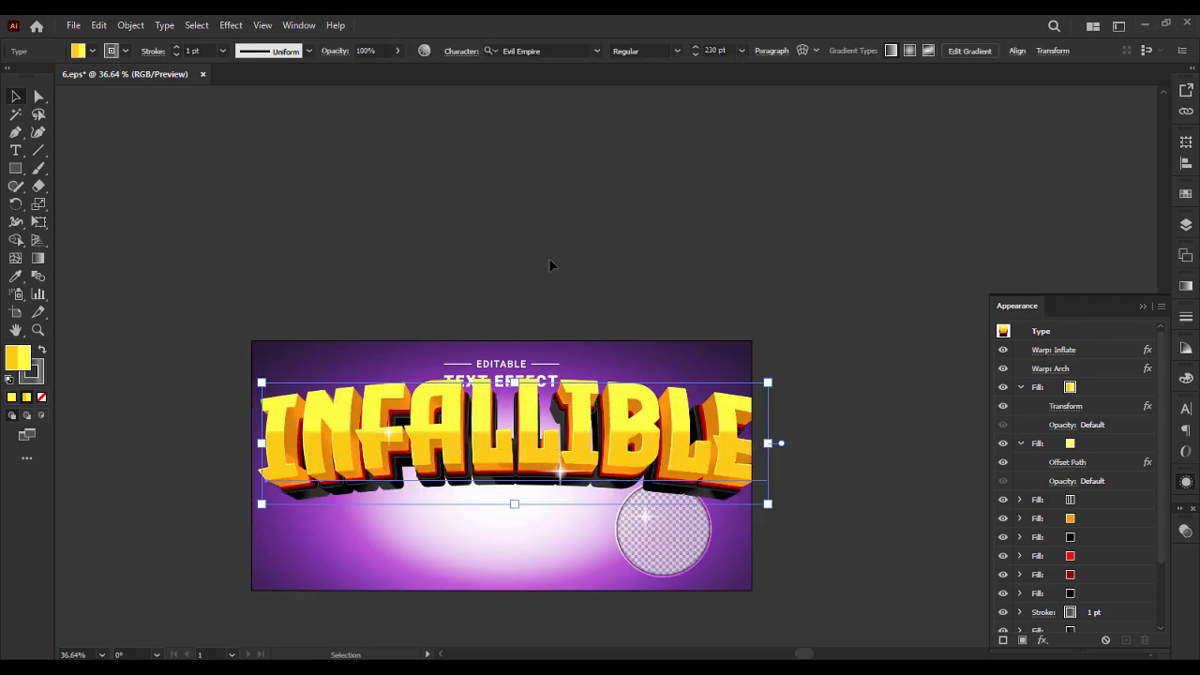
click(550, 260)
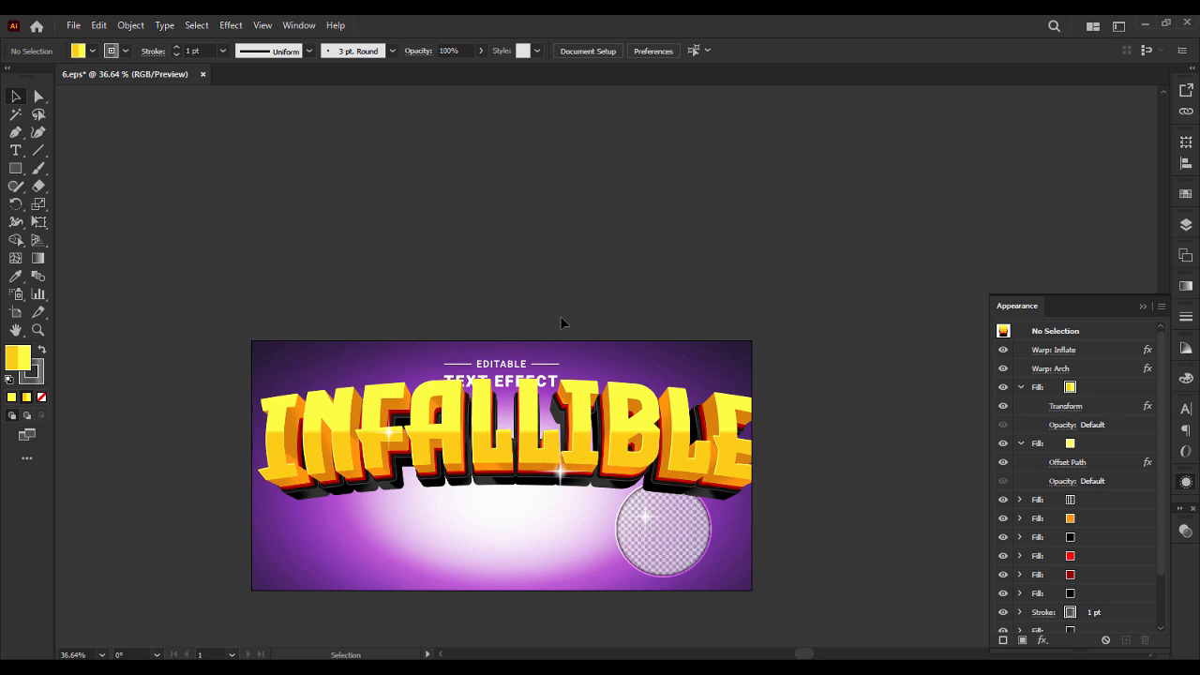
click(16, 150)
drag(281, 427, 735, 454)
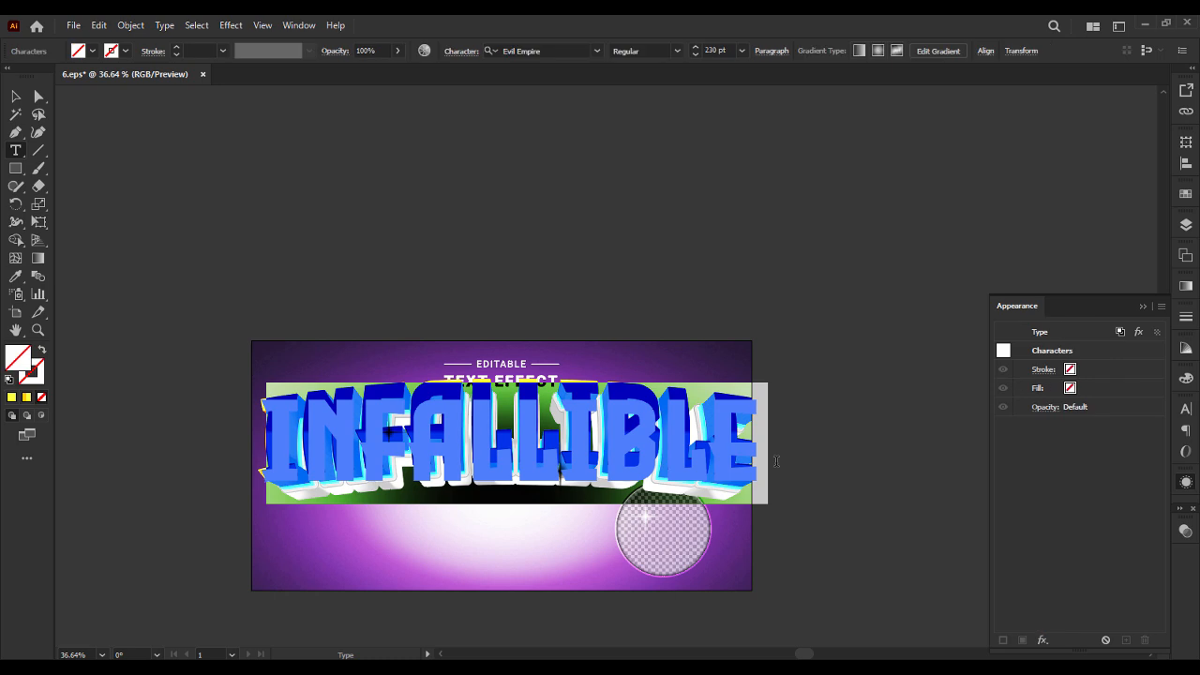
text(WOR)
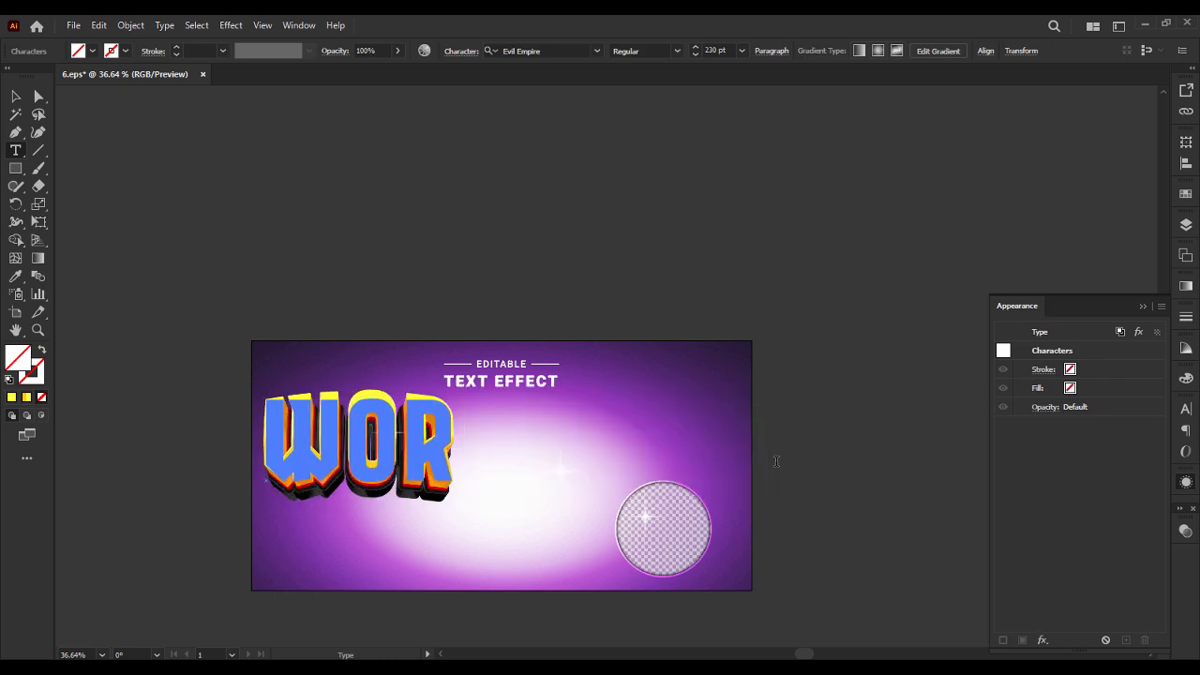
text(SHIP)
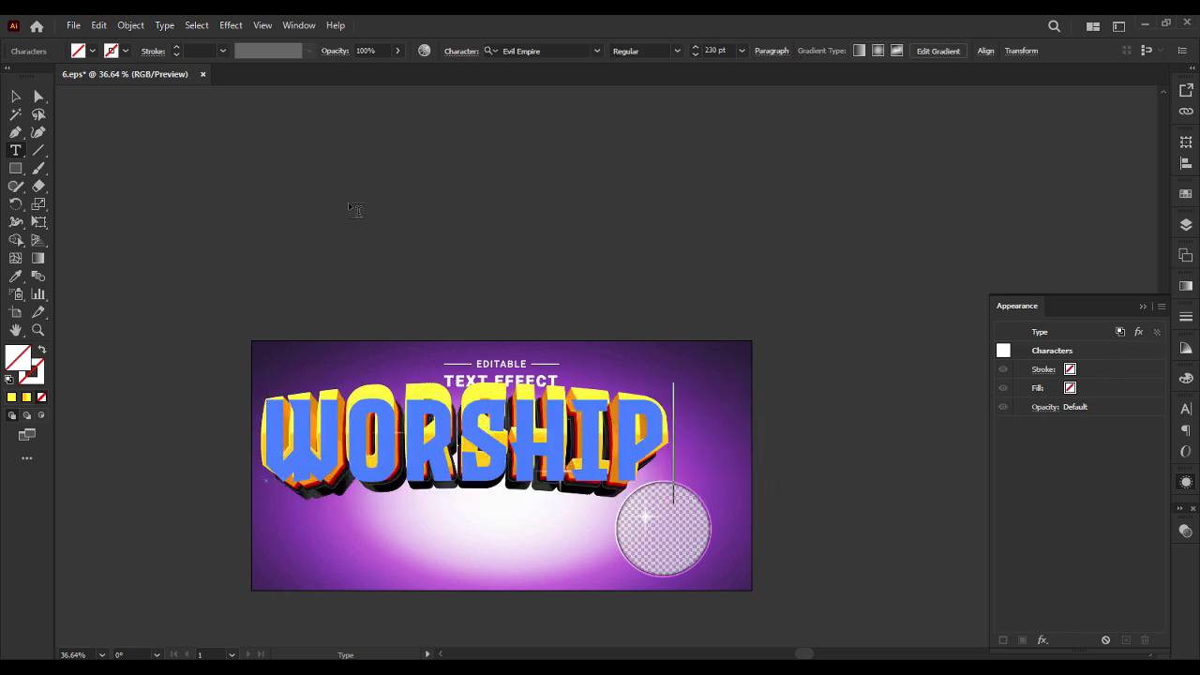
click(15, 96)
click(448, 240)
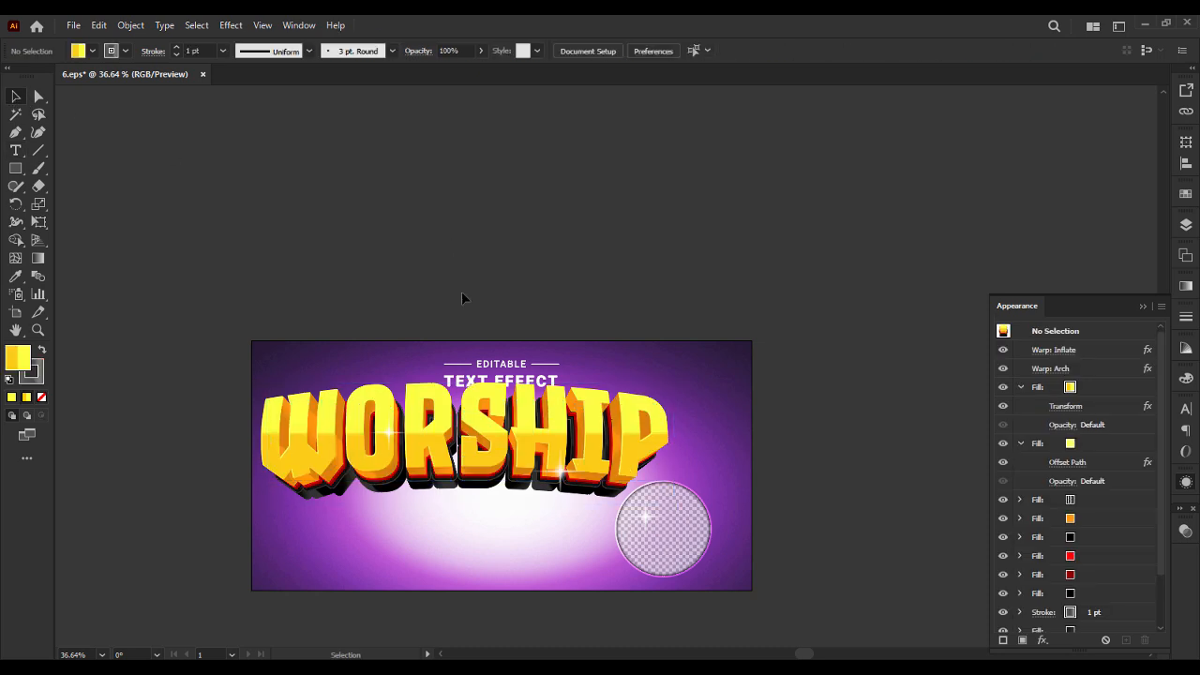
Cut the WORSHIP text from the Illustrator artwork and paste it into the flyer in Photoshop at its default size.
click(481, 428)
key(Delete)
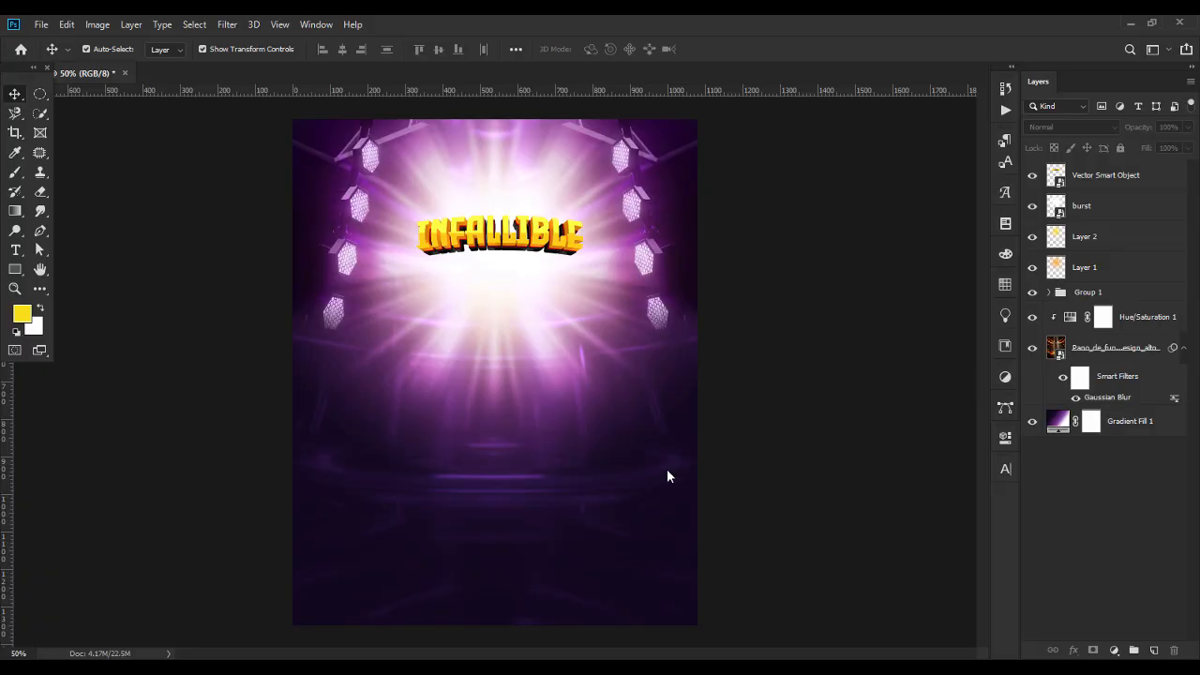
click(69, 25)
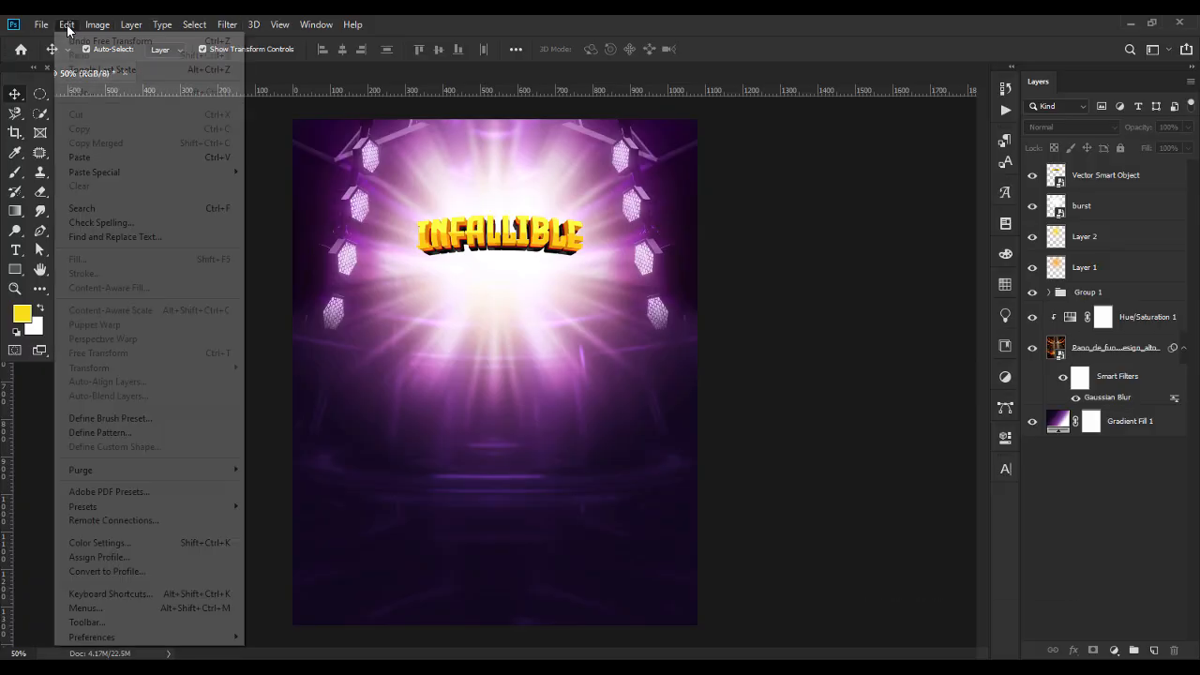
click(80, 156)
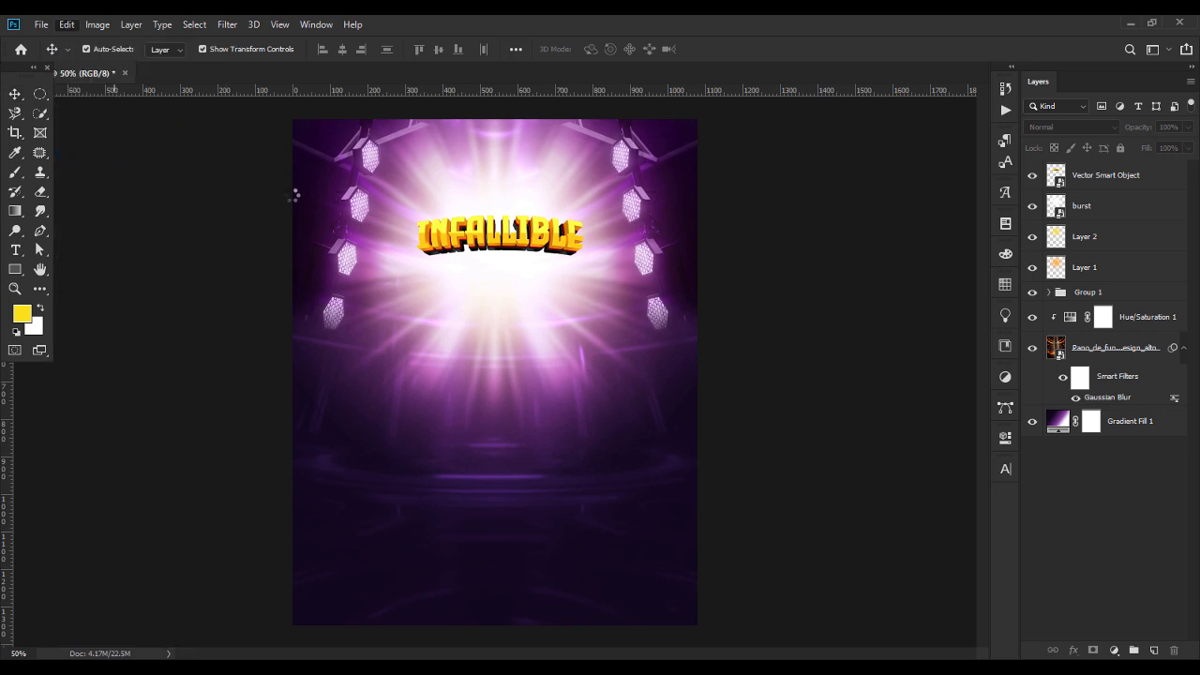
key(Return)
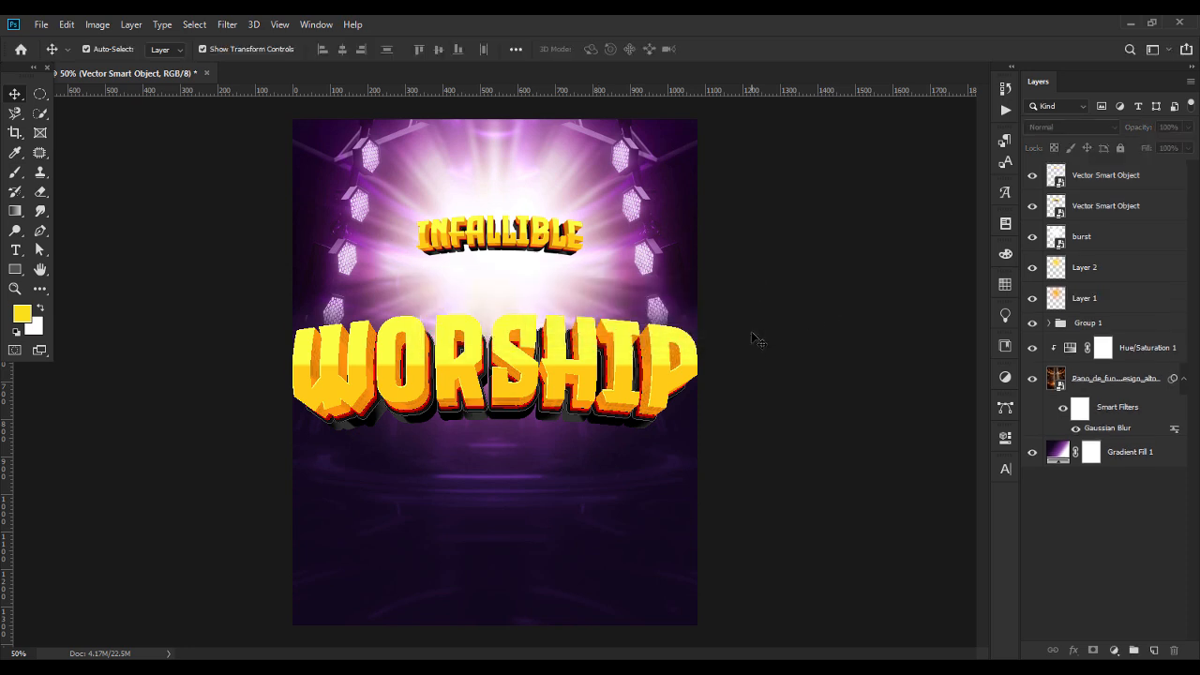
Rasterize the pasted WORSHIP layer and convert it to a regular smart object.
click(1113, 179)
right_click(1117, 181)
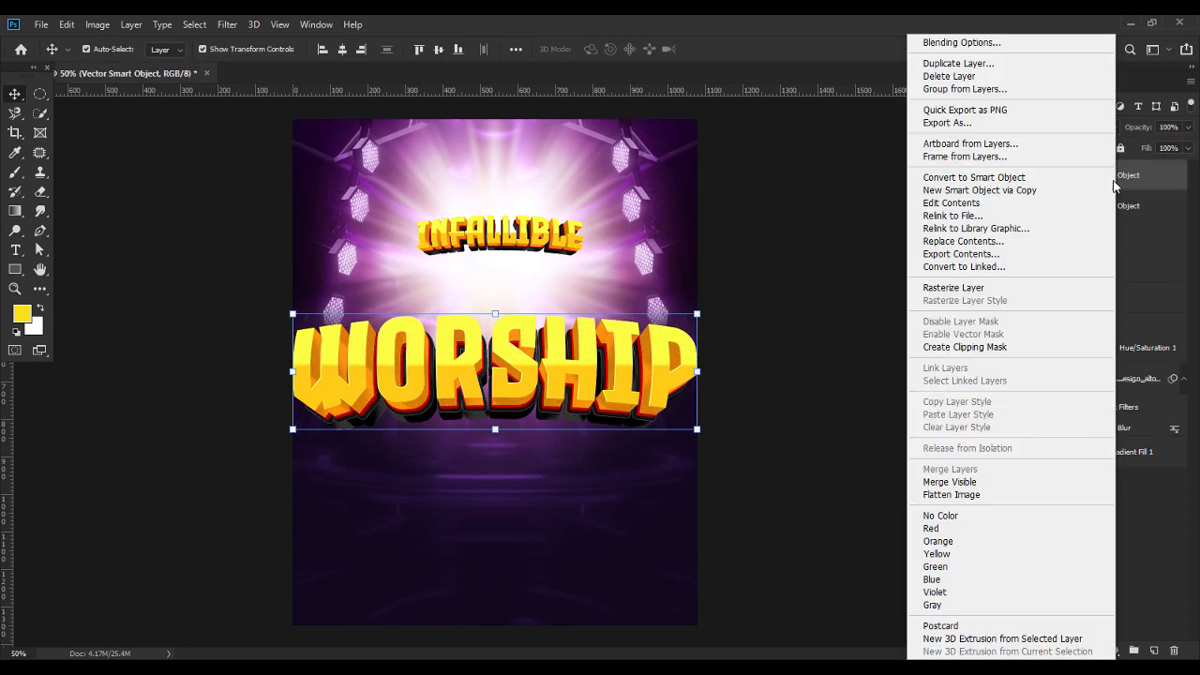
click(954, 287)
right_click(1106, 174)
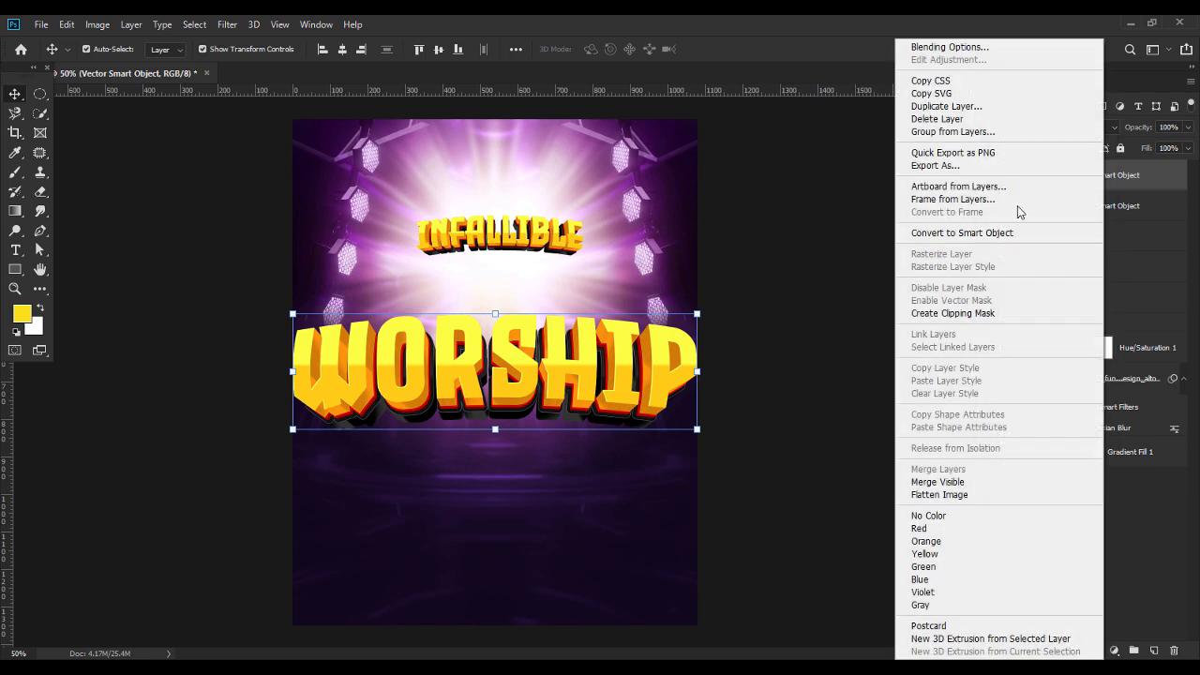
click(996, 237)
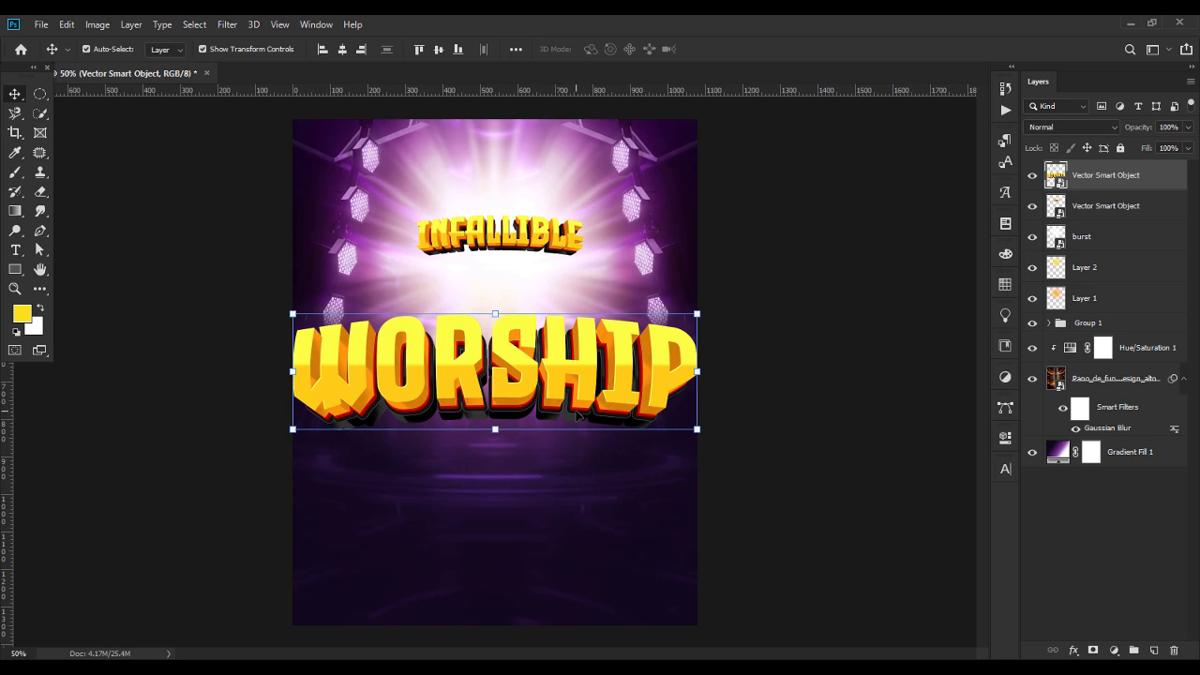
Scale WORSHIP to about 43%, place it directly beneath INFALLIBLE in the light burst and deselect it.
key(ctrl+t)
drag(495, 430, 497, 365)
drag(521, 309, 532, 242)
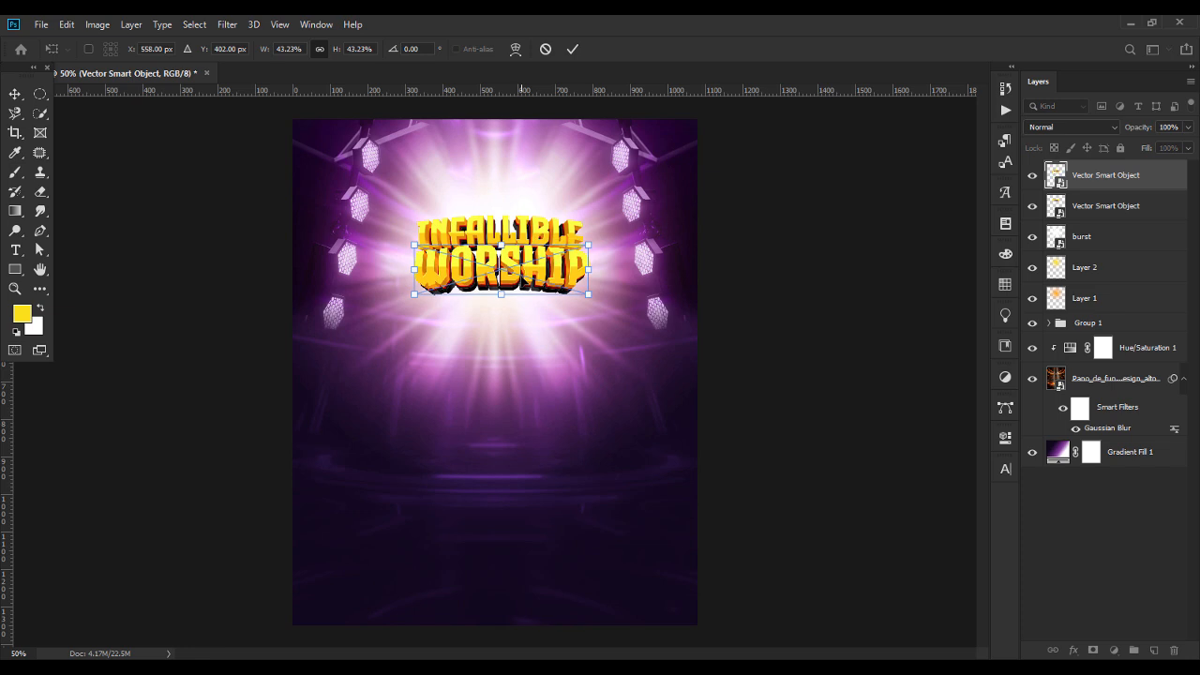
key(Return)
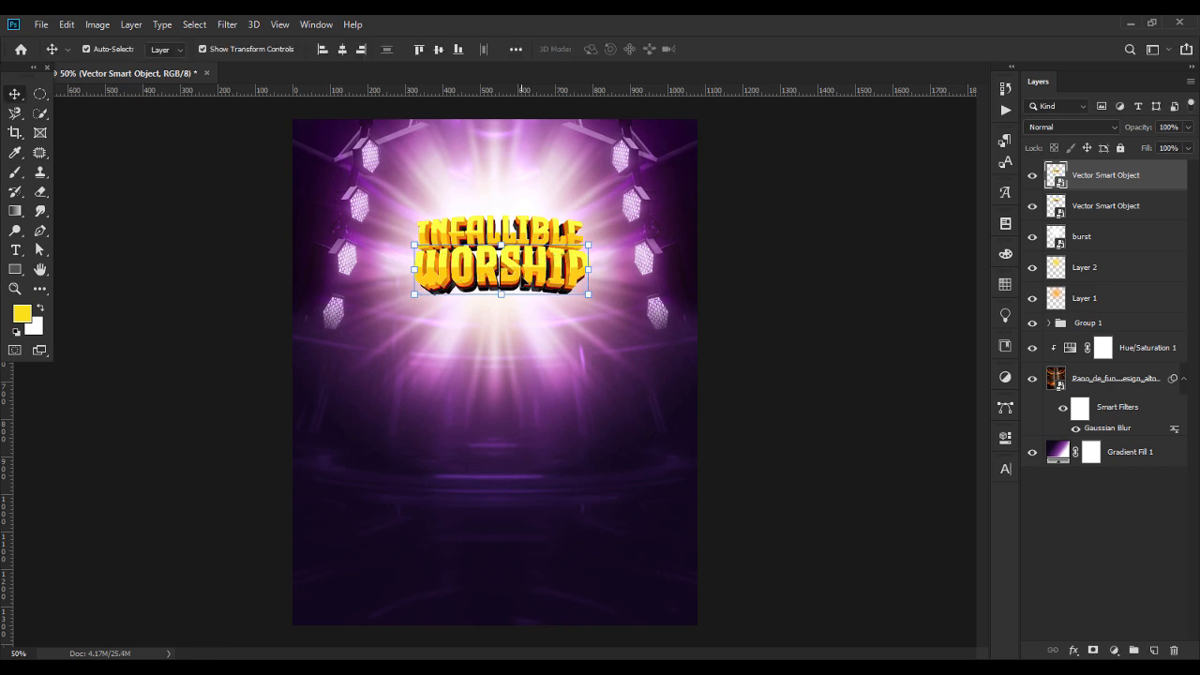
click(793, 228)
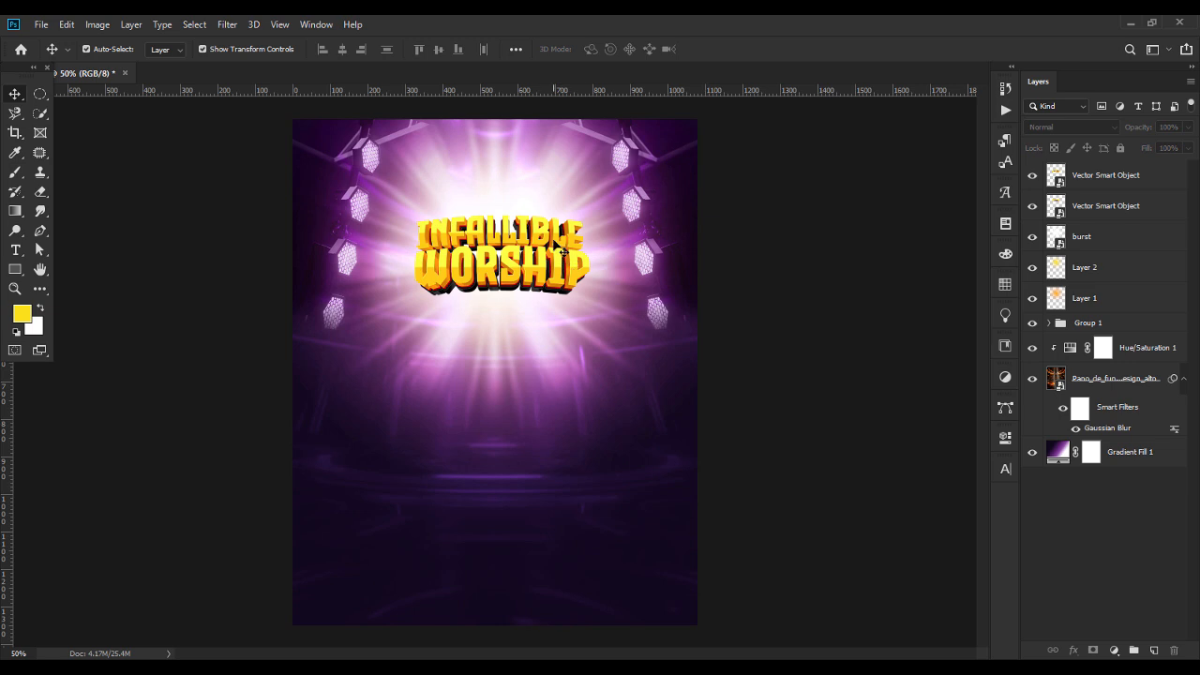
Adjust WORSHIP's vertical position slightly so it sits snugly under INFALLIBLE, and deselect it.
click(558, 251)
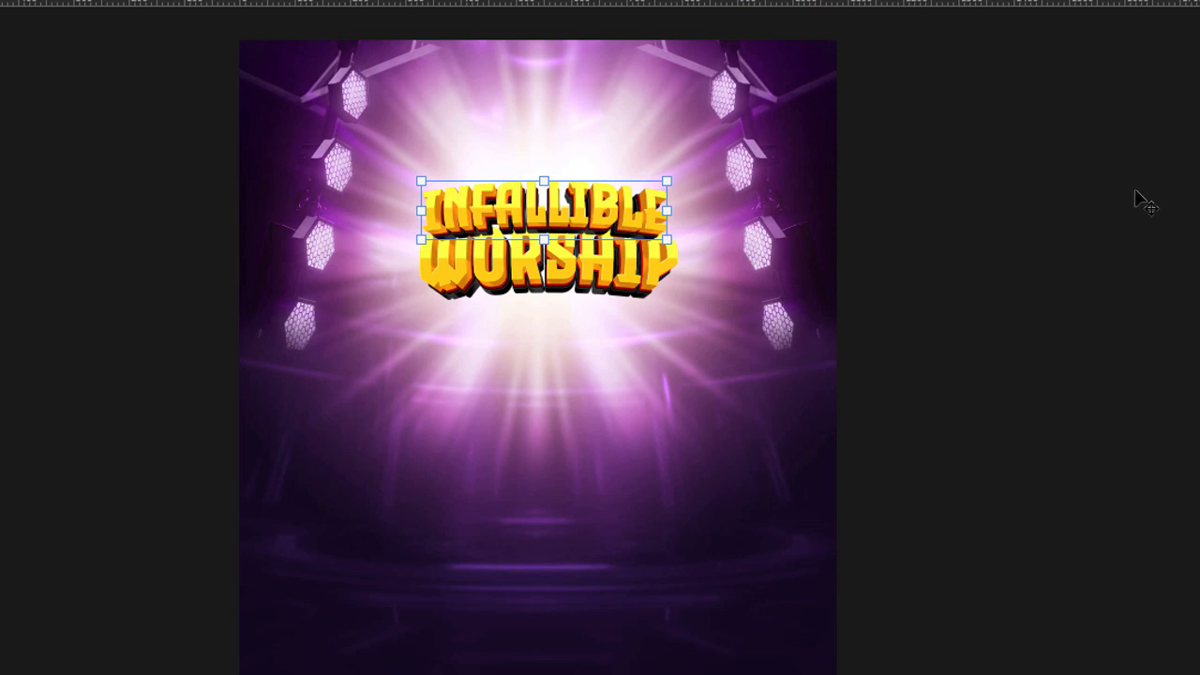
click(1047, 249)
click(611, 270)
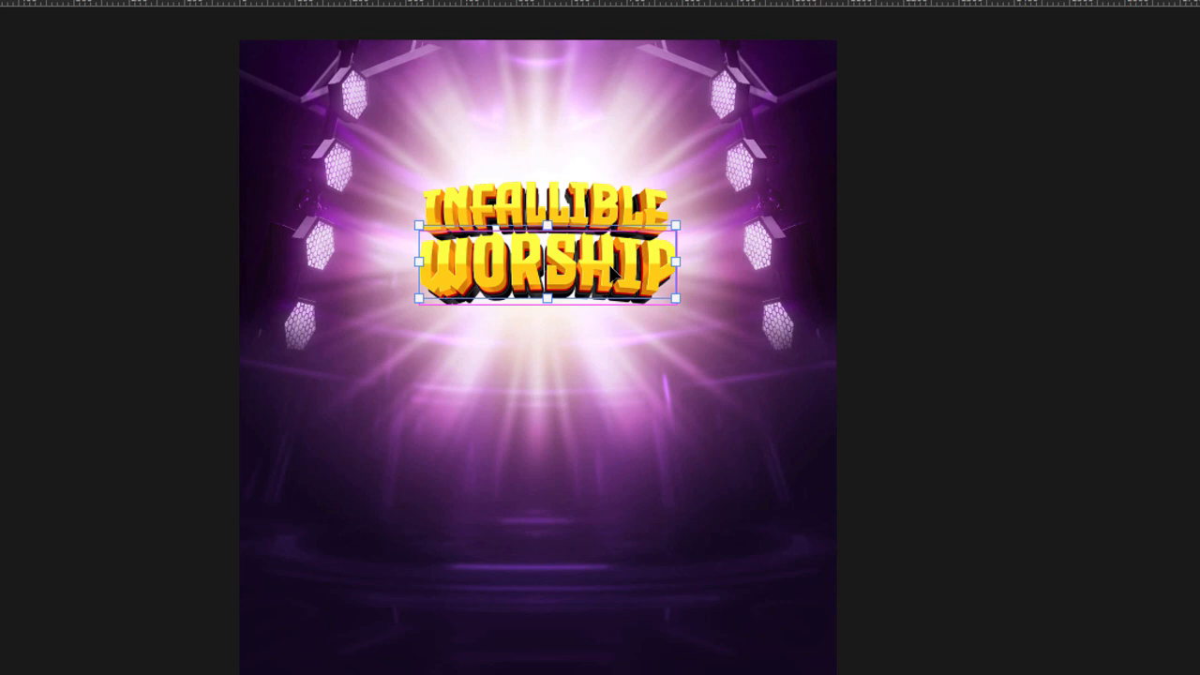
drag(611, 270, 611, 265)
click(1008, 321)
Select the WORSHIP and INFALLIBLE layers together and centre them horizontally on the flyer.
click(581, 269)
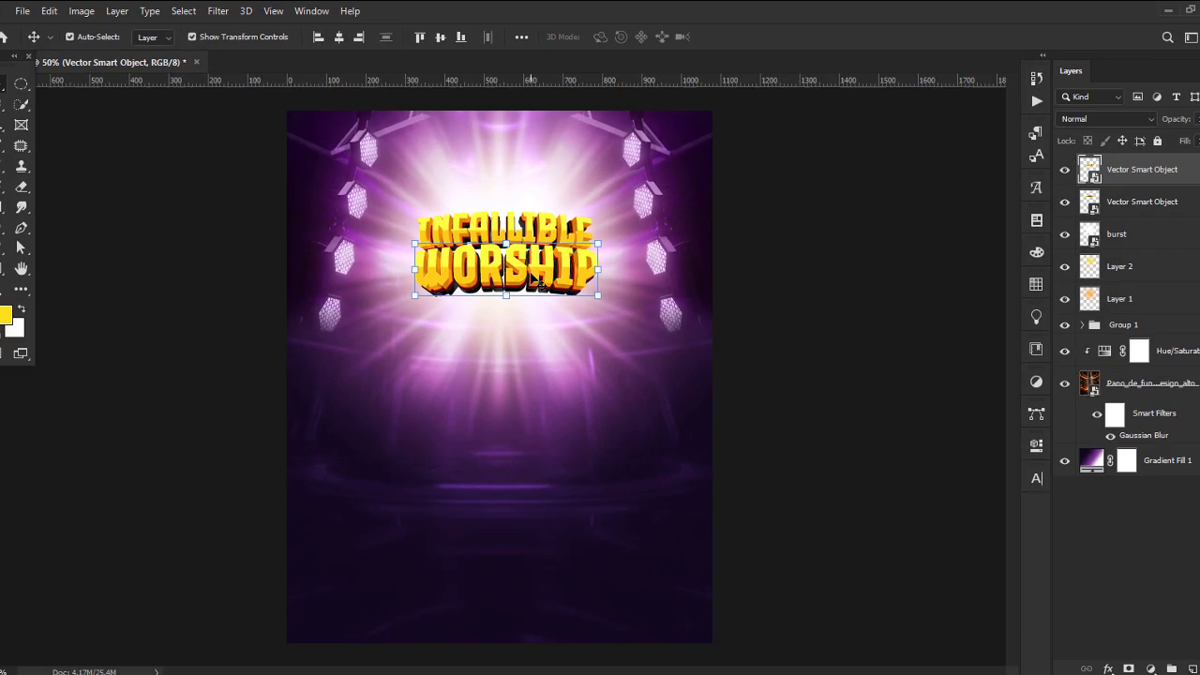
shift+click(1109, 205)
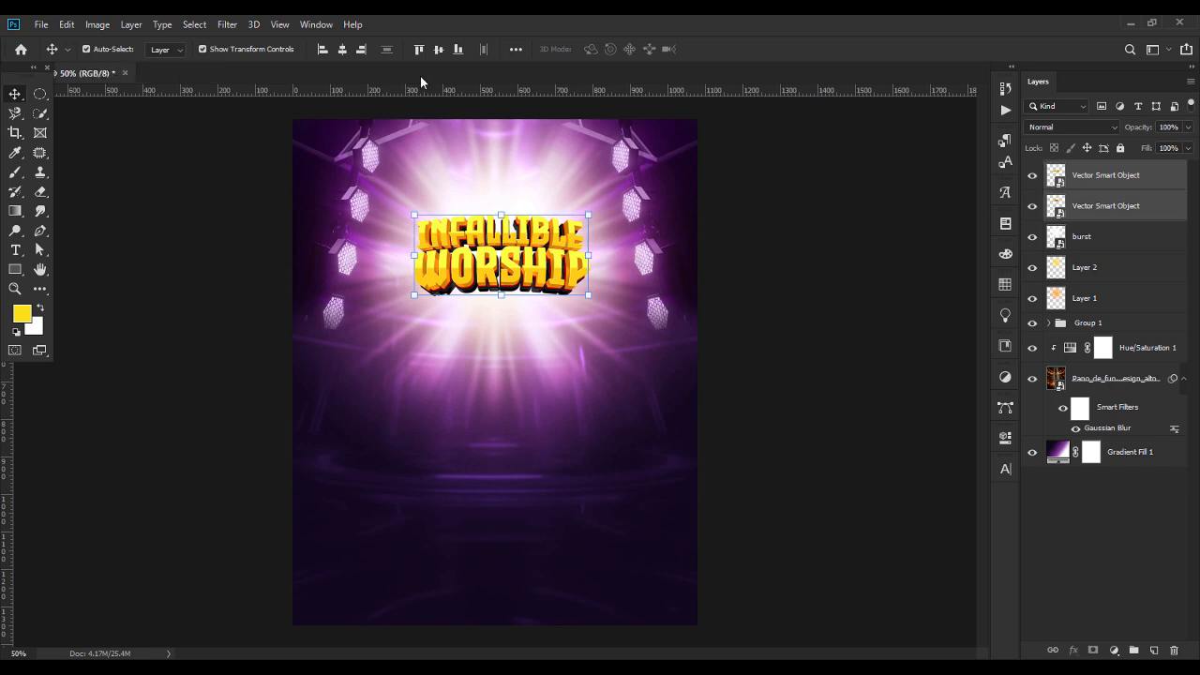
click(344, 51)
Nudge only WORSHIP down by a few pixels below INFALLIBLE and deselect it.
click(543, 281)
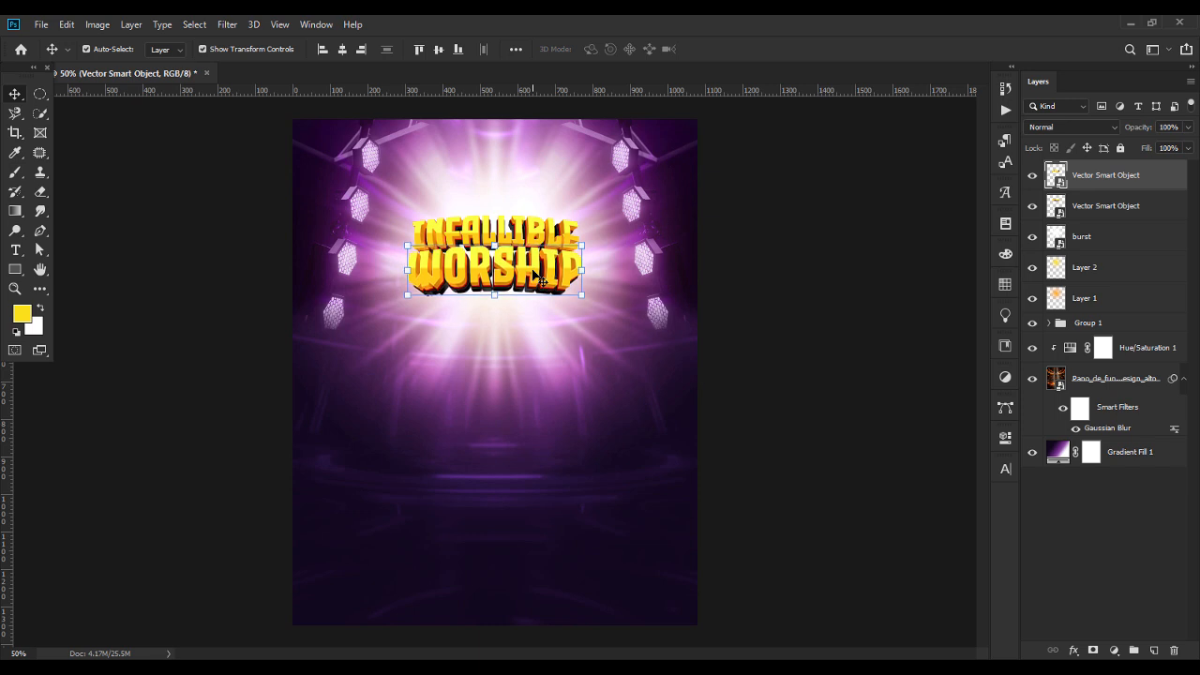
key(Down)
key(Down)
key(Down)
key(Down)
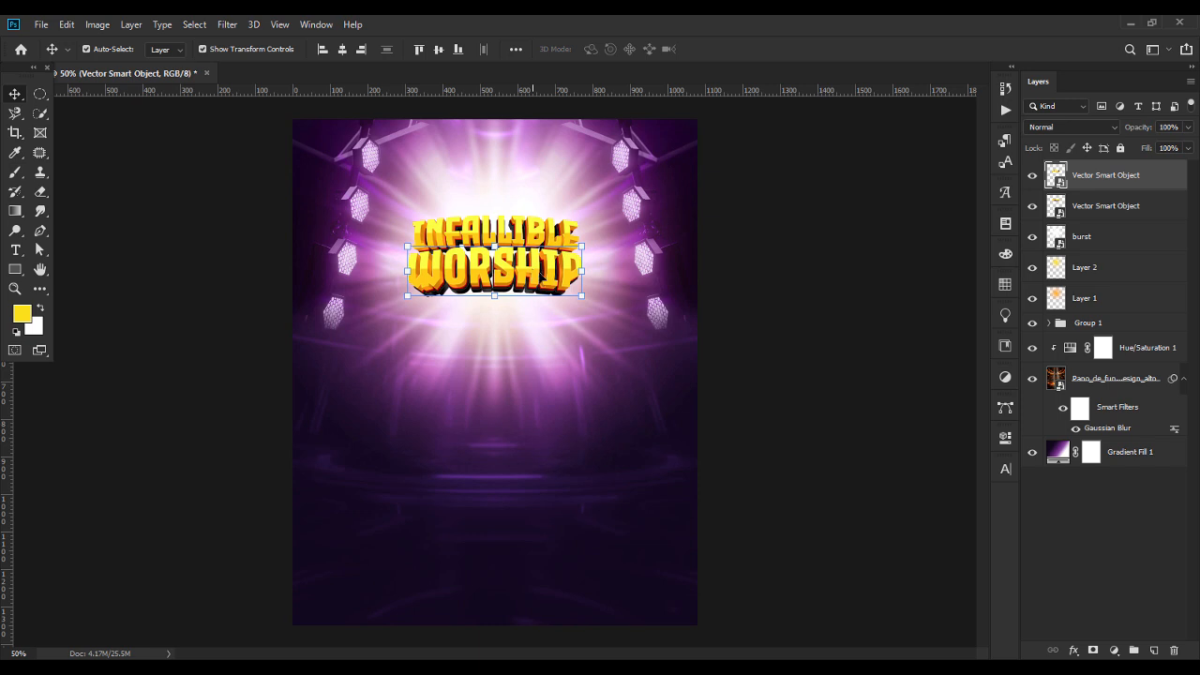
click(821, 300)
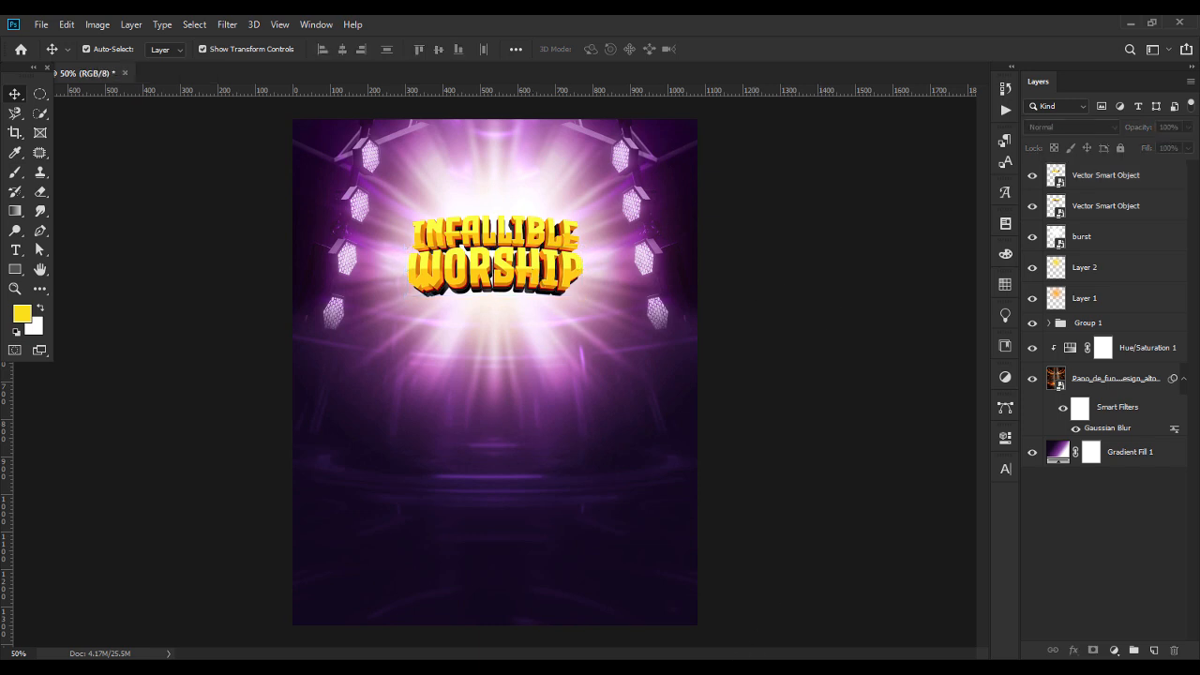
Place the BLACK_6_frame0000_1 circular frame image in the flyer, shrink it and position it over the title.
key(alt+Tab)
click(348, 225)
drag(558, 352, 517, 457)
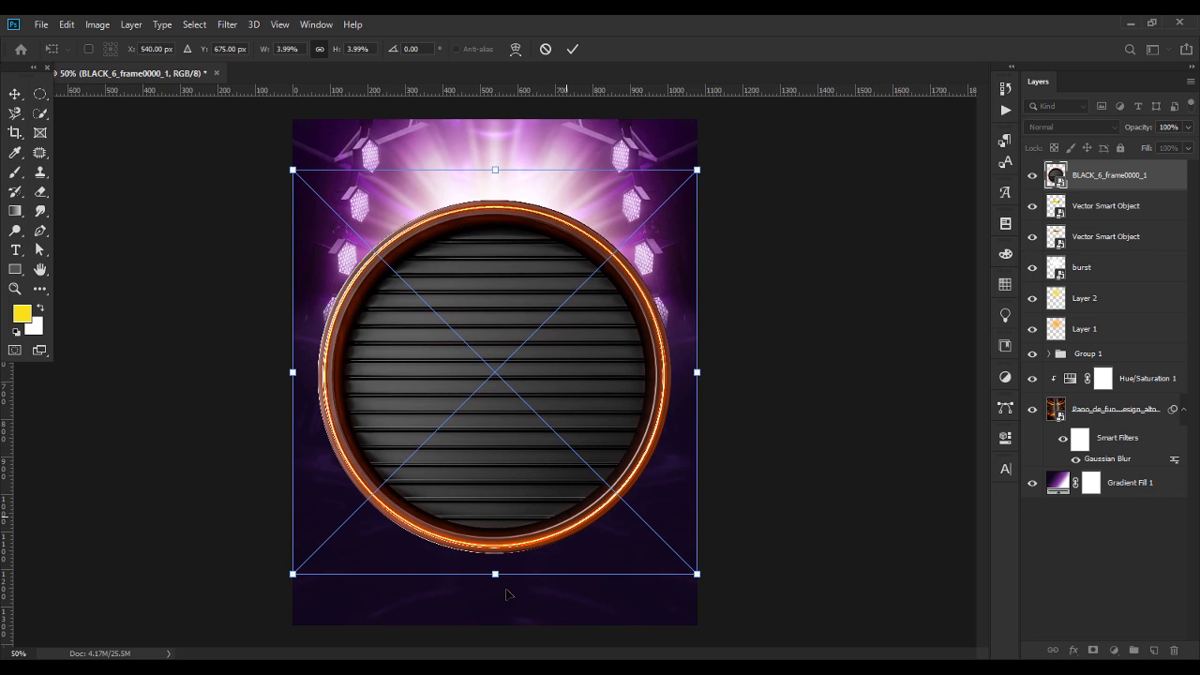
drag(494, 574, 492, 336)
drag(488, 245, 488, 248)
key(Return)
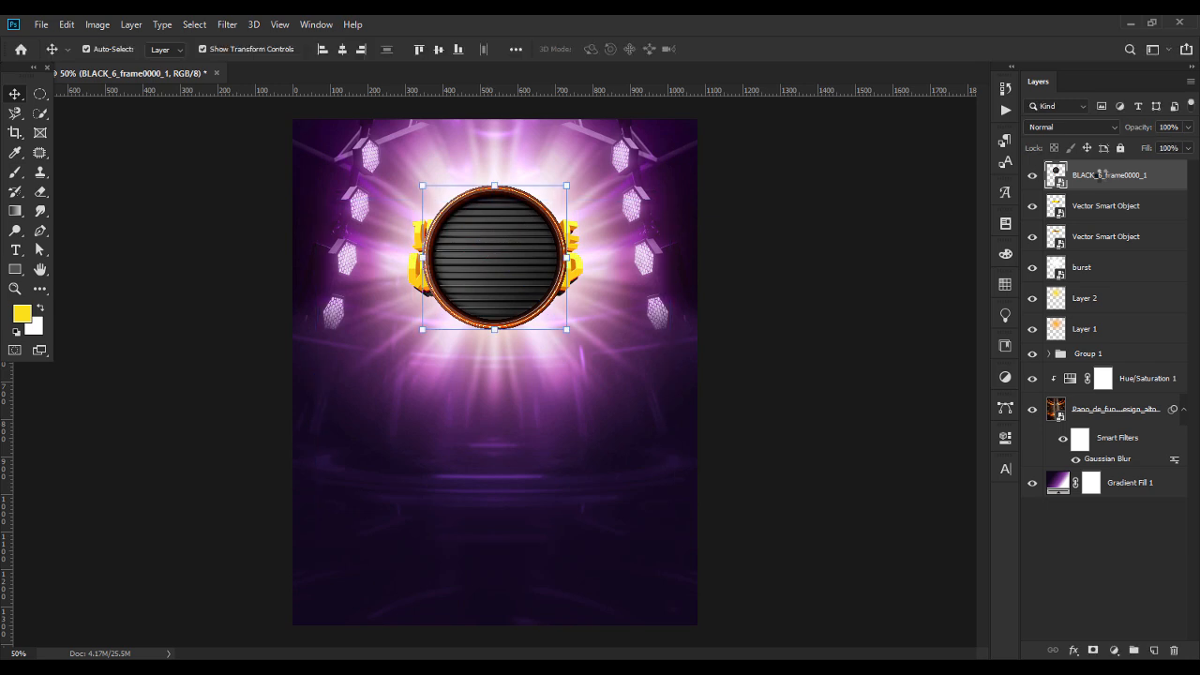
Move the BLACK_6_frame0000_1 layer below both title layers and scale the frame down to fit more closely behind the title.
drag(1102, 178, 1097, 242)
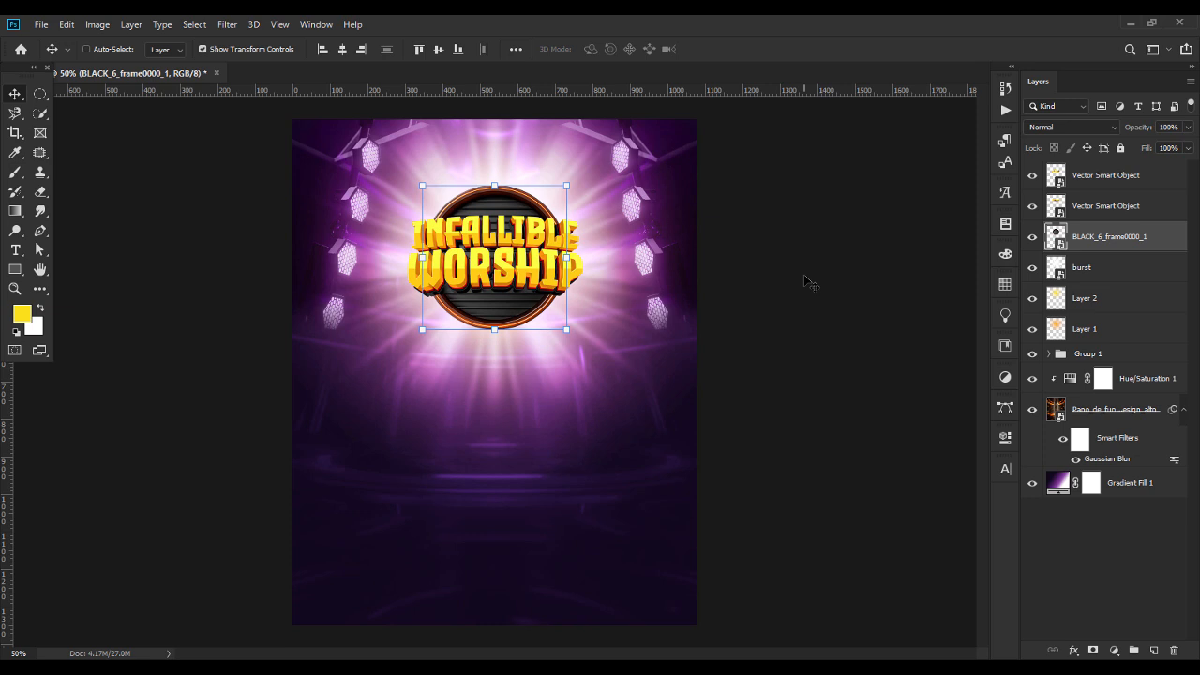
key(ctrl+t)
drag(494, 339, 495, 310)
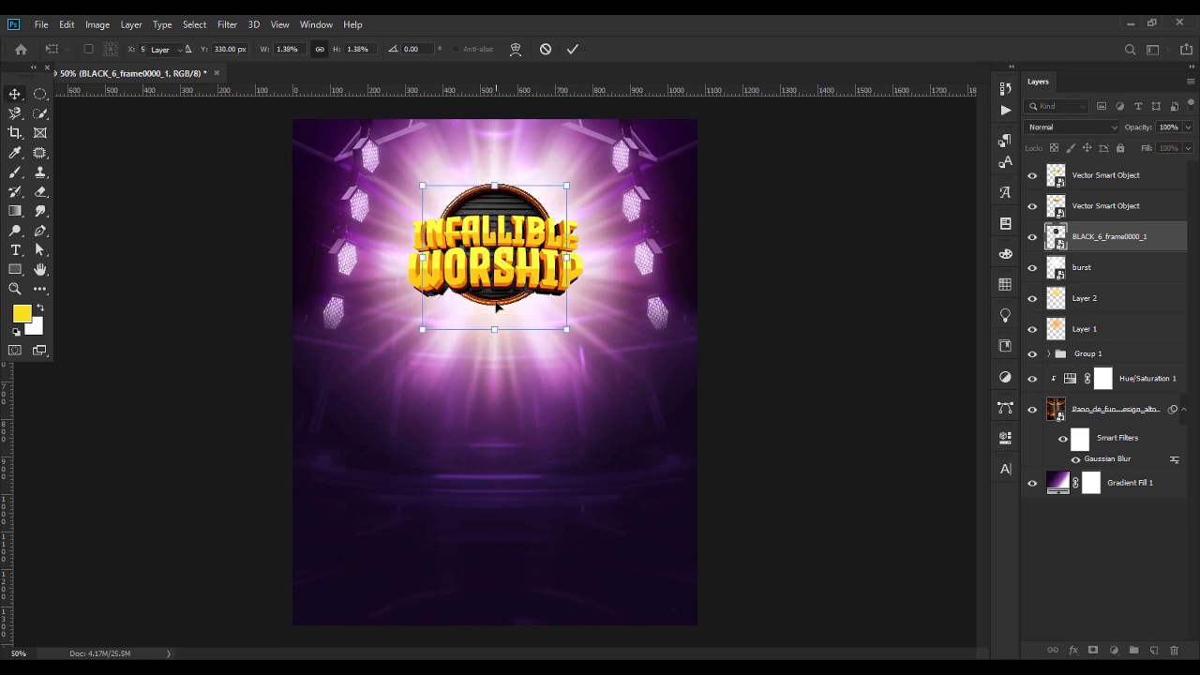
key(Return)
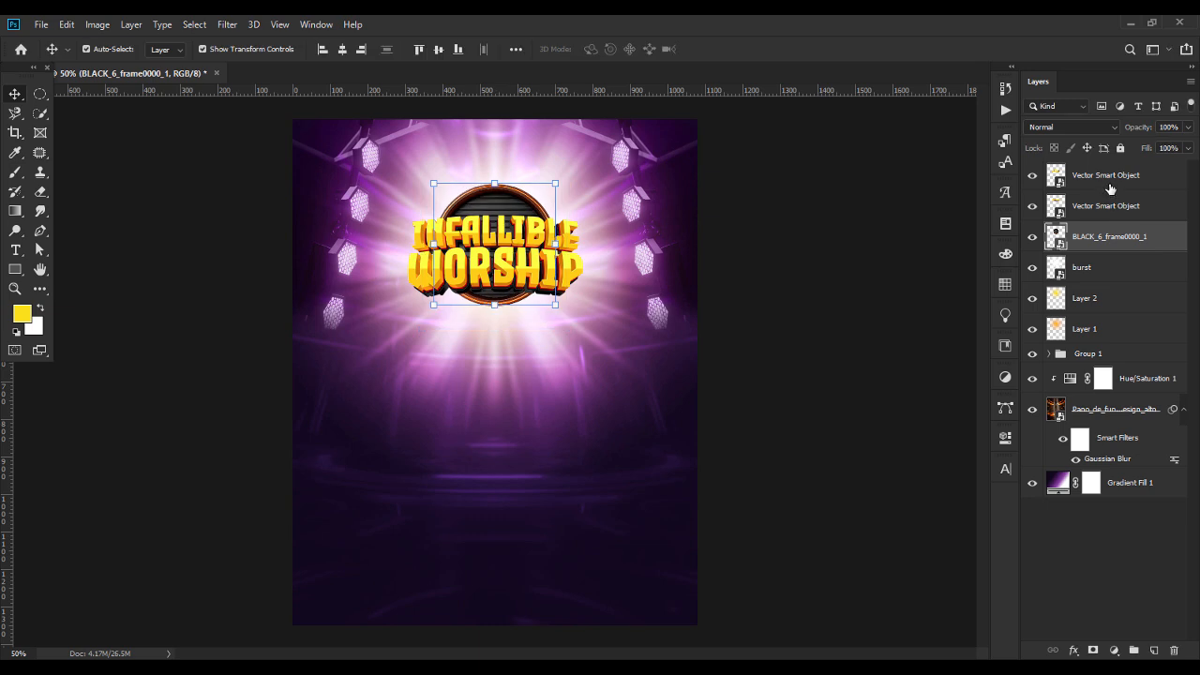
Try to centre the two title layers and the BLACK_6_frame0000_1 frame vertically on the flyer together.
shift+click(1110, 188)
click(438, 50)
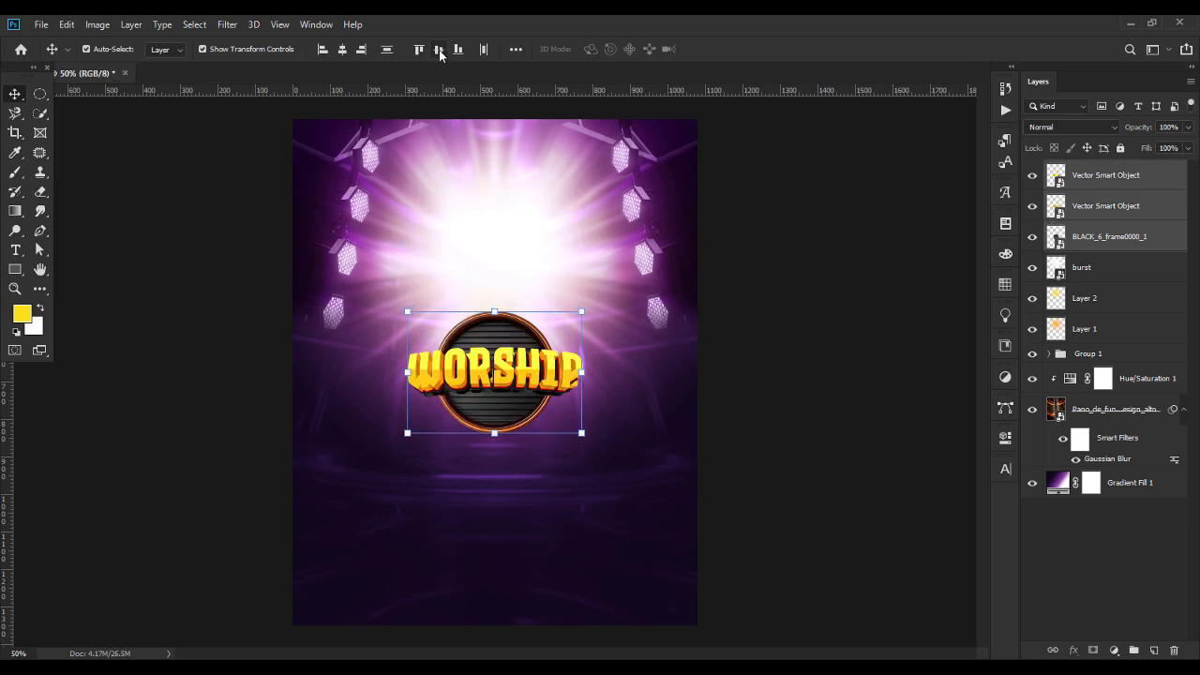
key(ctrl+z)
click(859, 269)
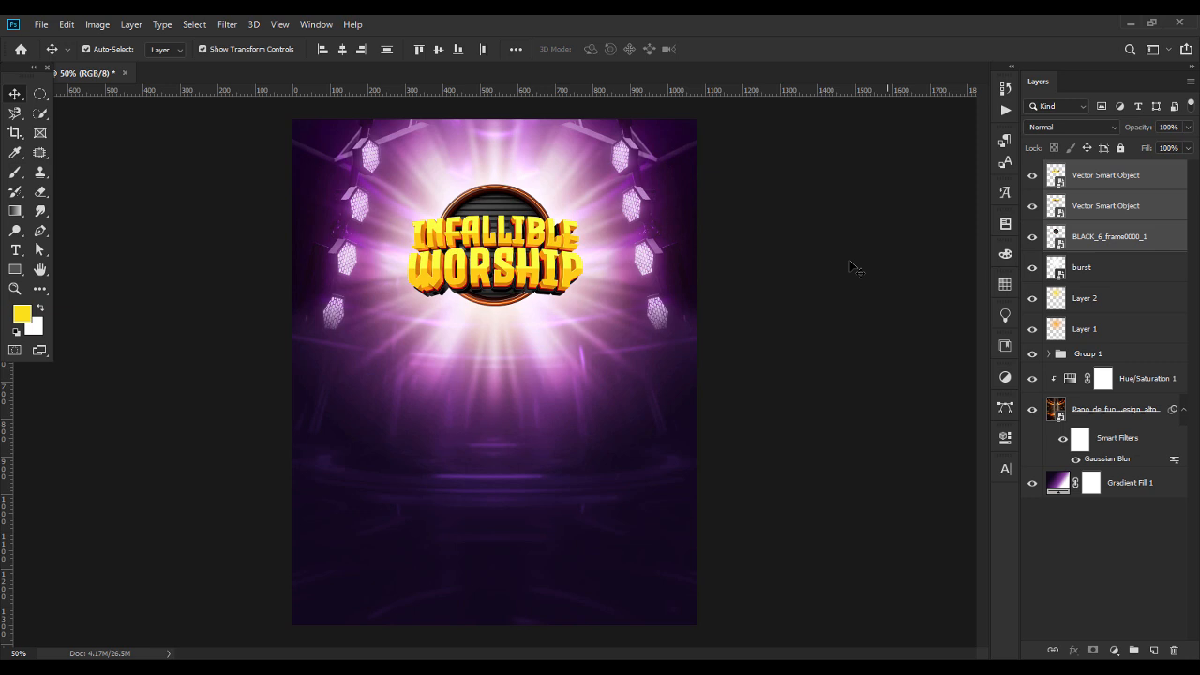
Move the circular frame slightly down behind the title, centre it horizontally on the flyer and deselect it.
click(507, 201)
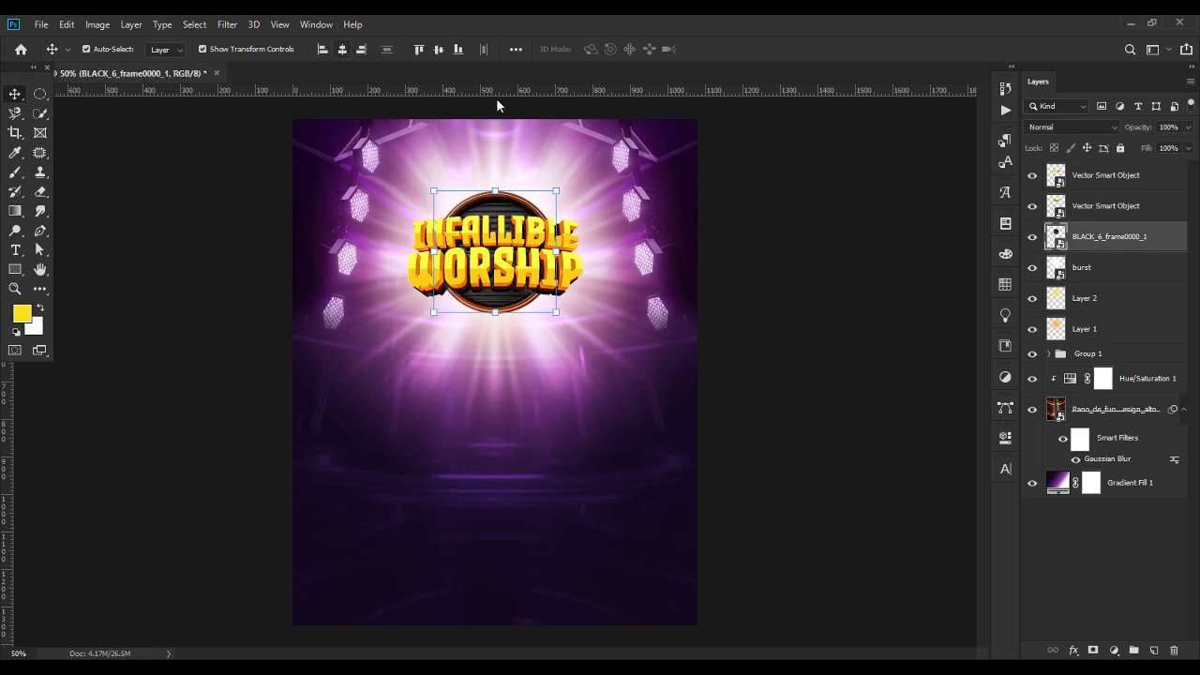
click(515, 49)
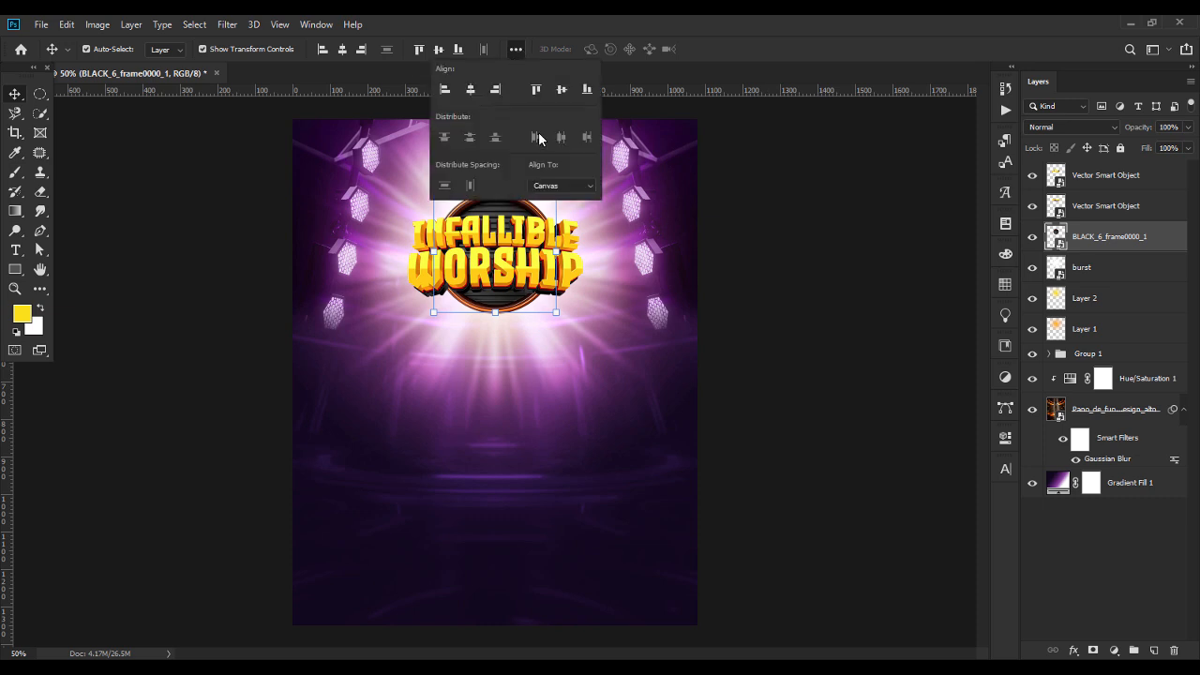
click(855, 306)
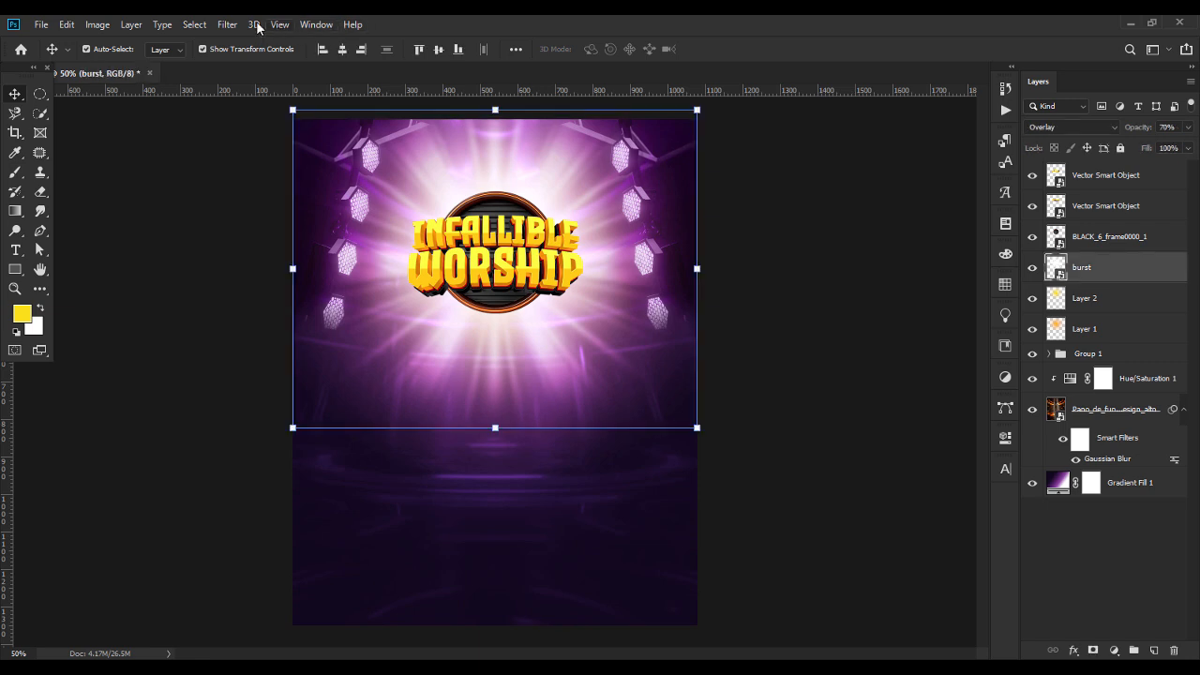
Apply a light Gaussian Blur to the burst layer and compare the flyer with the filter off and on.
click(227, 27)
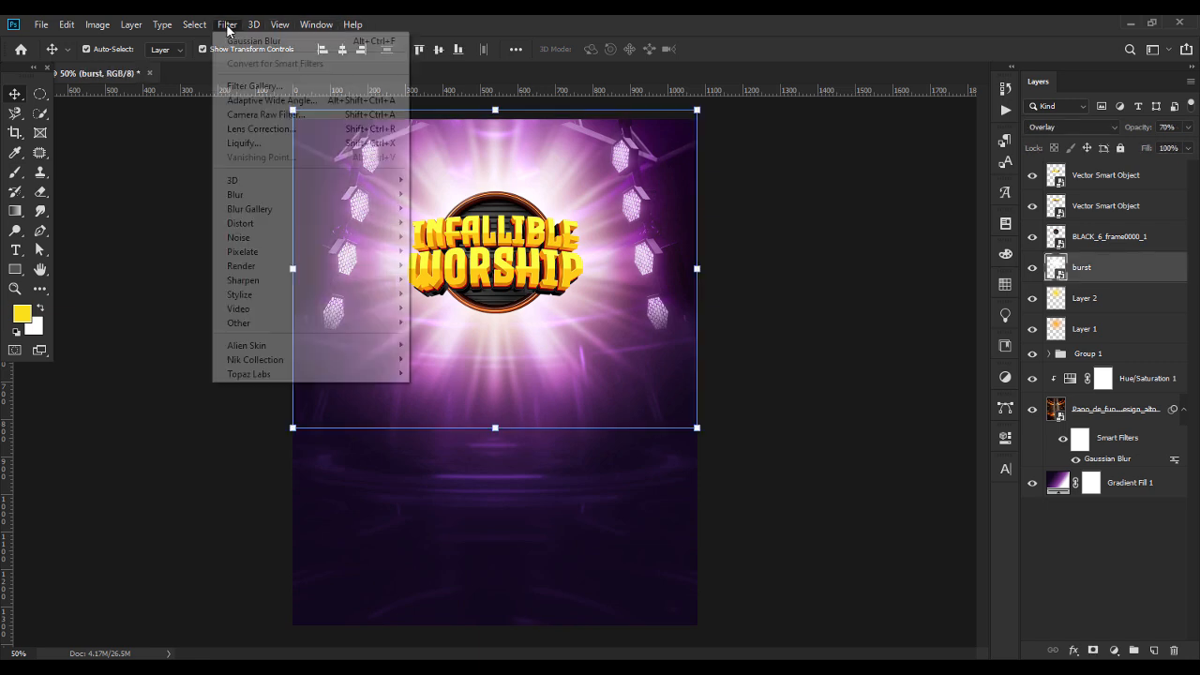
mouse_move(268, 192)
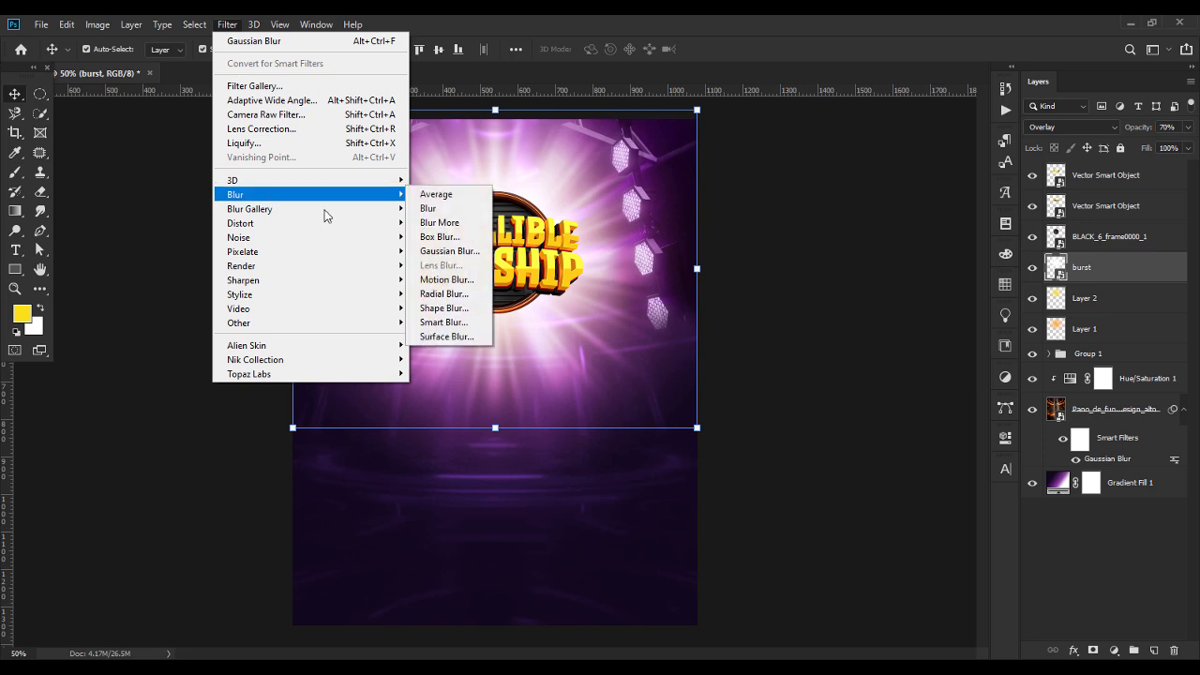
click(441, 251)
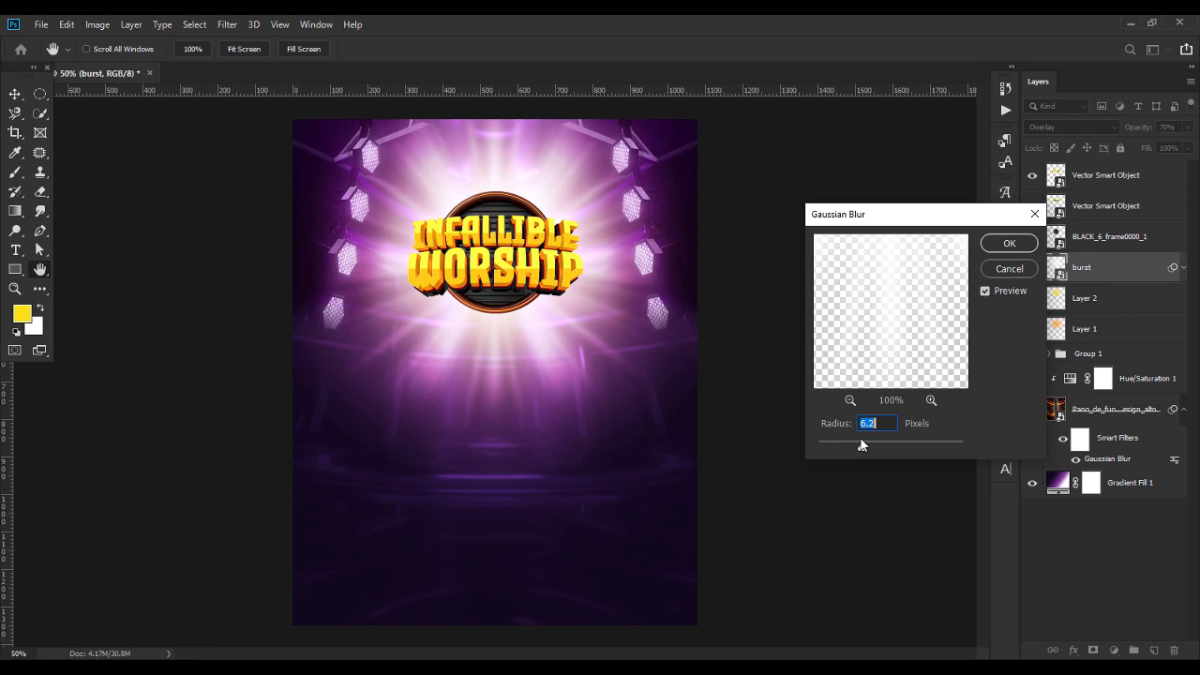
drag(861, 447, 868, 447)
drag(861, 448, 855, 448)
click(1008, 244)
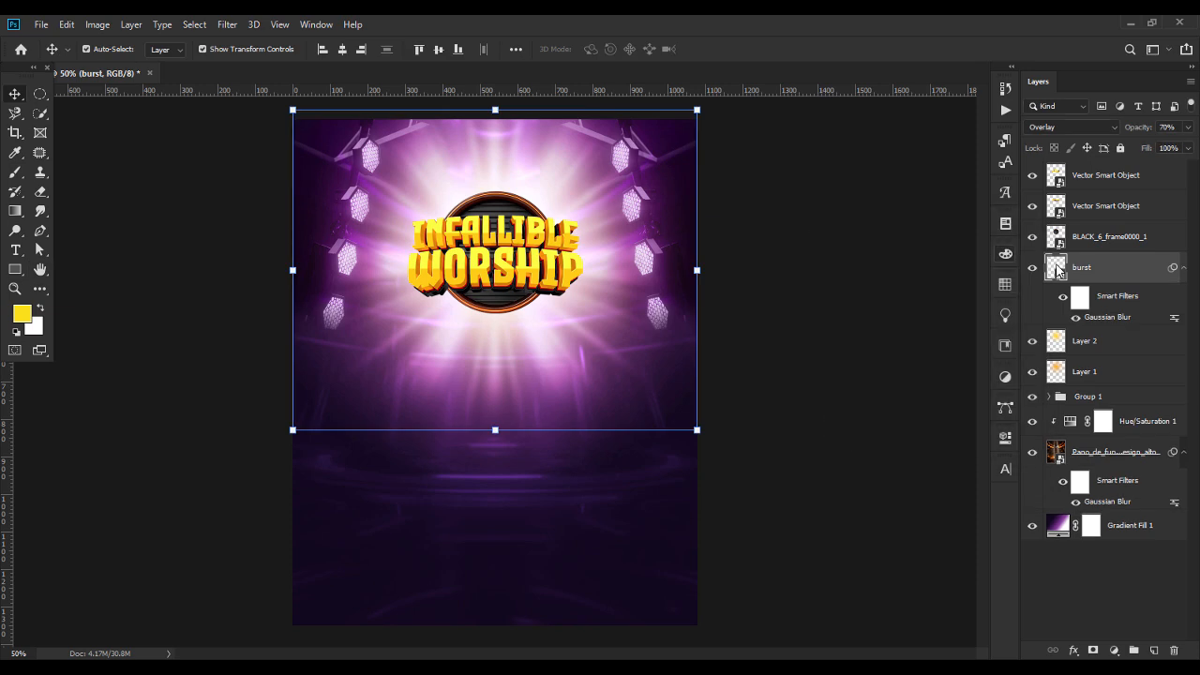
click(1075, 318)
click(1076, 317)
click(812, 251)
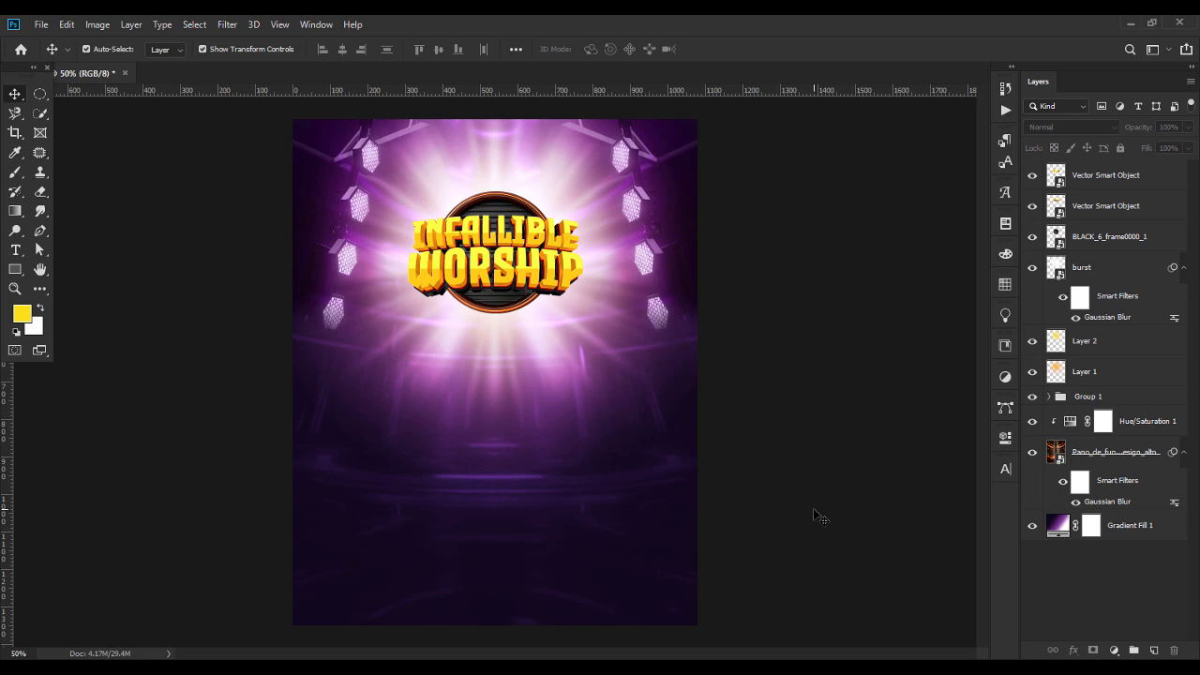
Switch to the 6.eps document in Illustrator, paste the styled WORSHIP text back and delete all its letters.
mouse_move(895, 673)
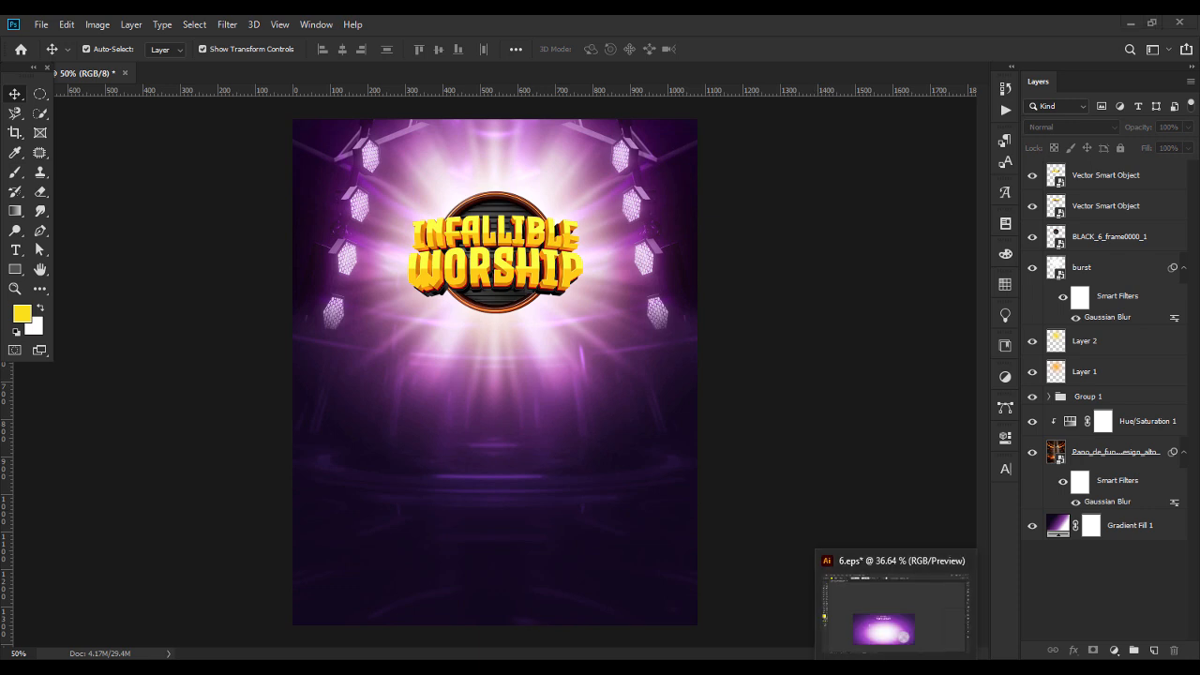
click(895, 672)
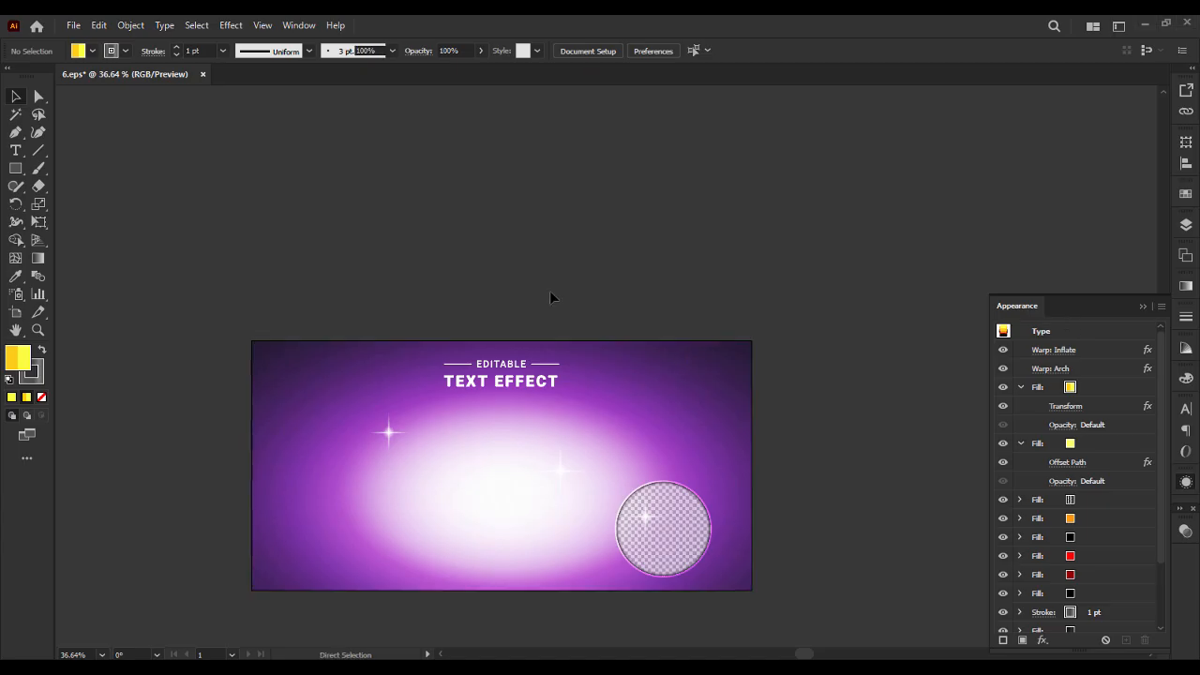
key(ctrl+v)
key(t)
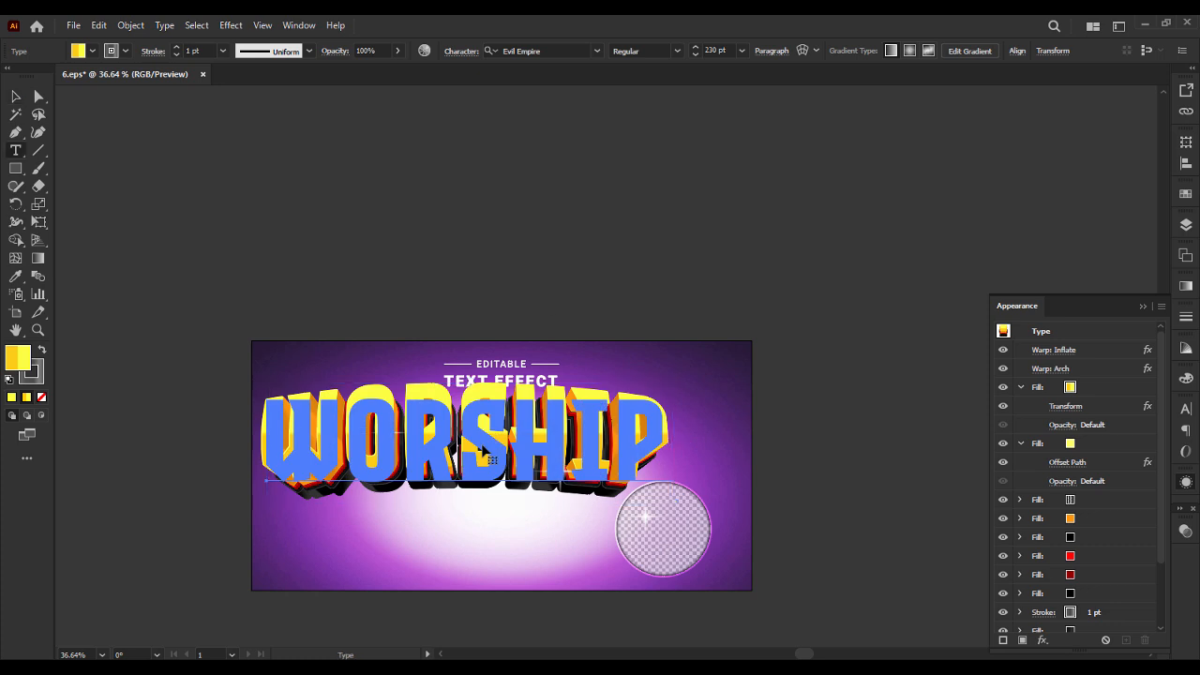
key(ctrl+a)
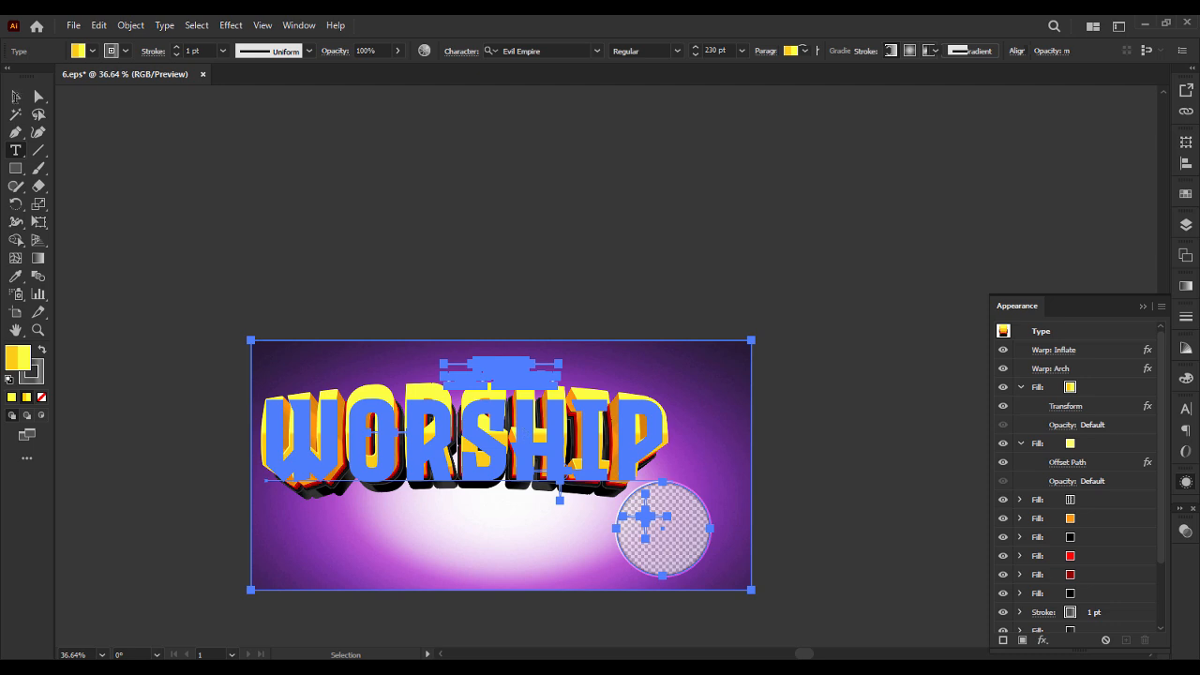
click(430, 394)
drag(655, 436, 273, 442)
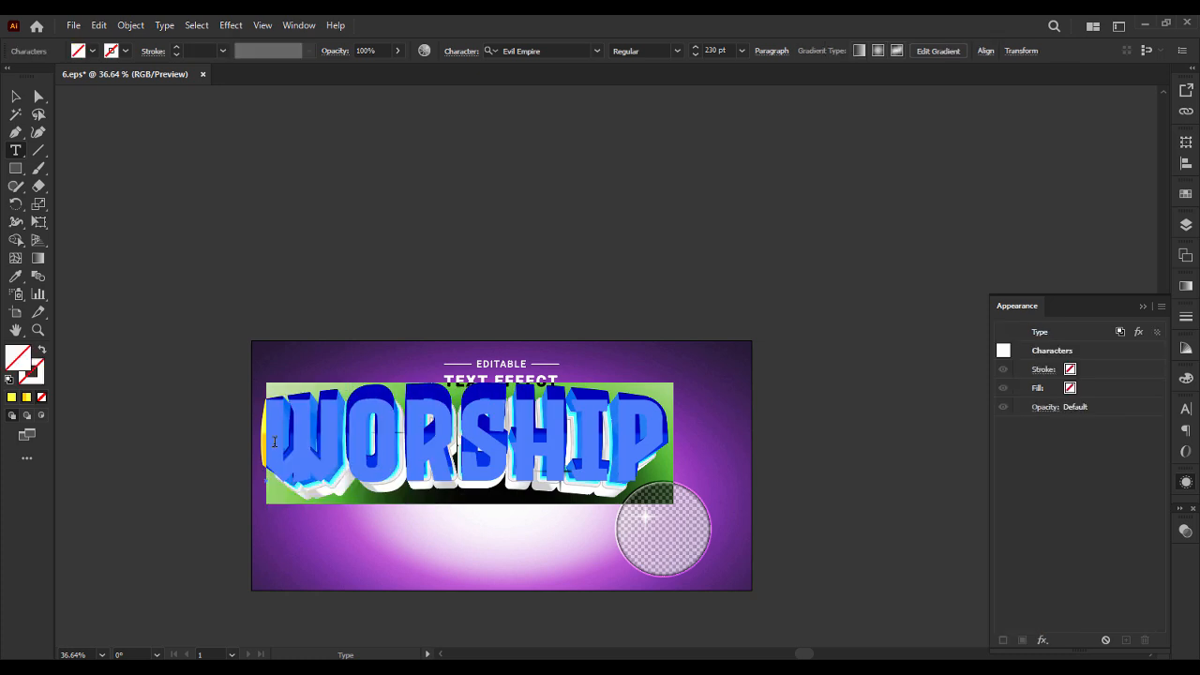
key(BackSpace)
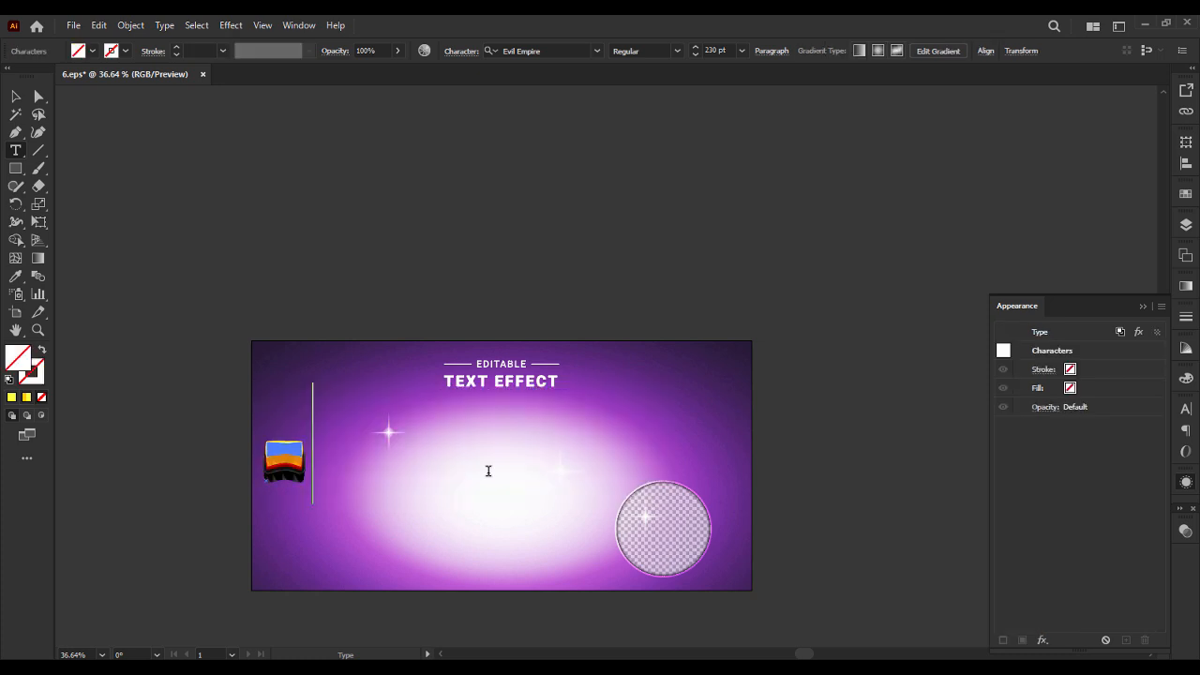
Try a hyphen and an underscore as the content of the emptied styled text, deleting both.
key(BackSpace)
text(_)
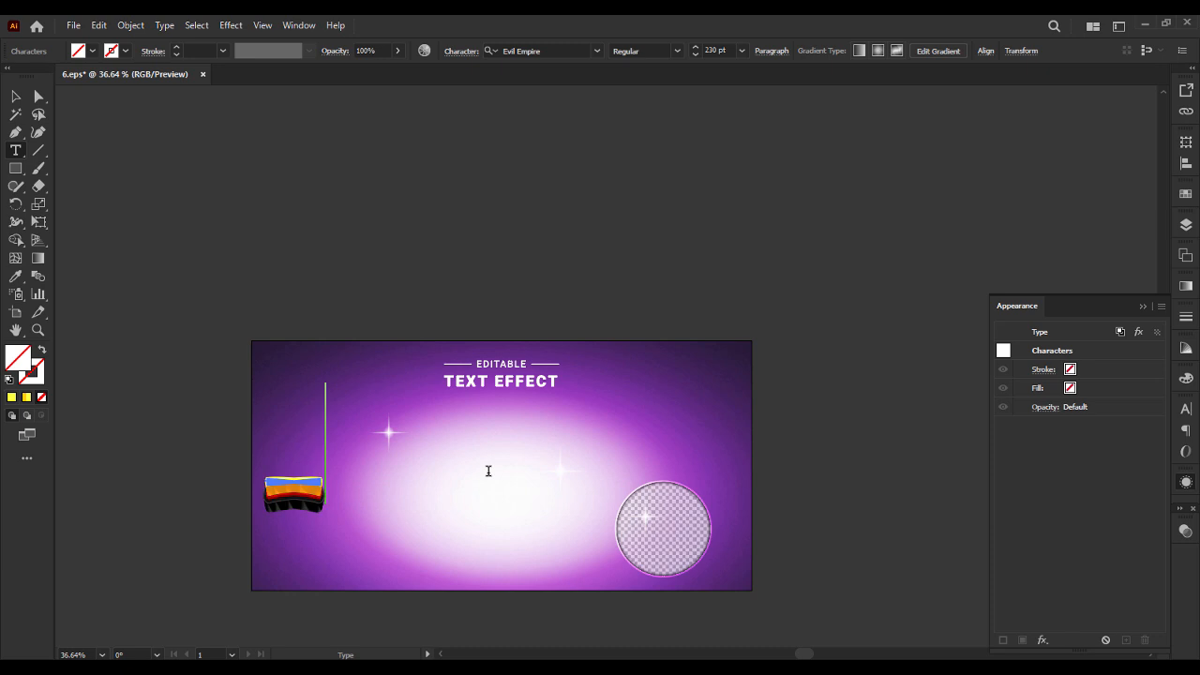
key(BackSpace)
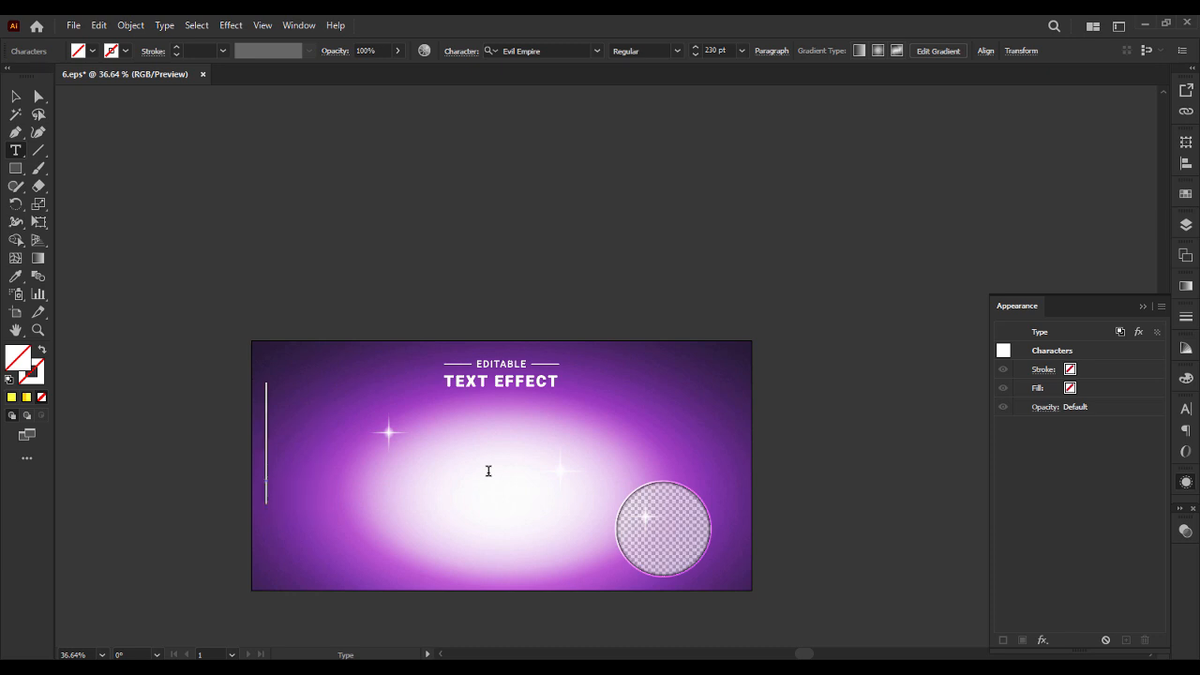
Browse the Evil Empire glyphs and insert the hyphen glyph (U+002D) into the empty styled text object.
click(1142, 306)
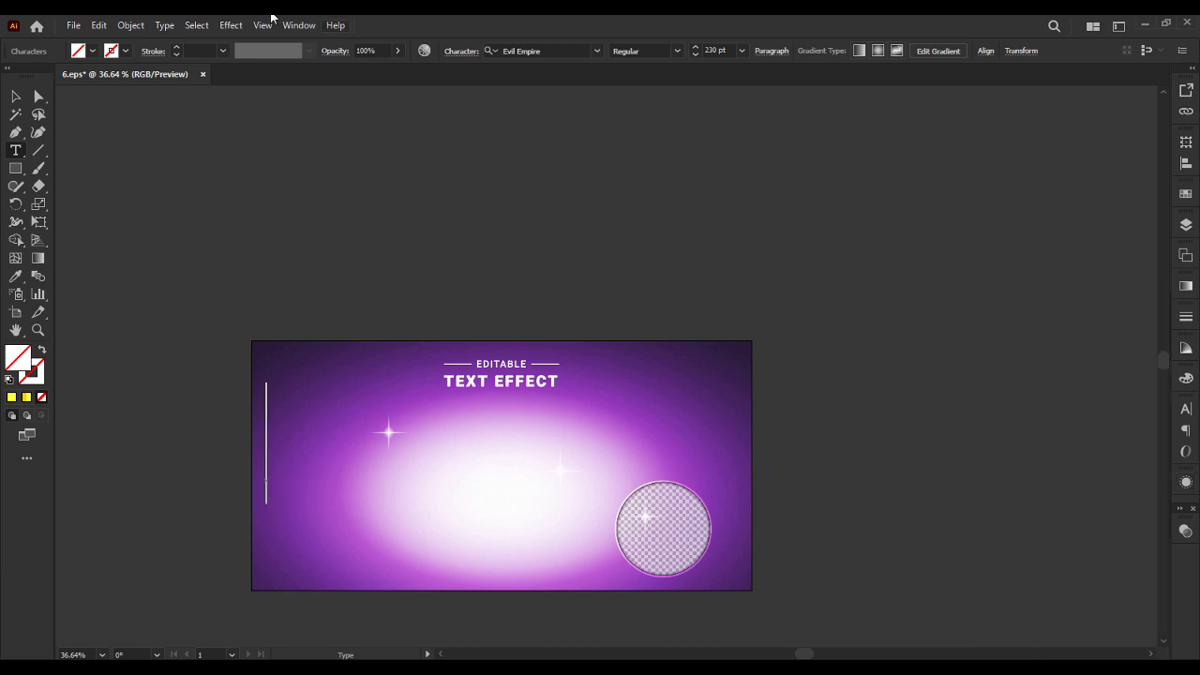
click(169, 31)
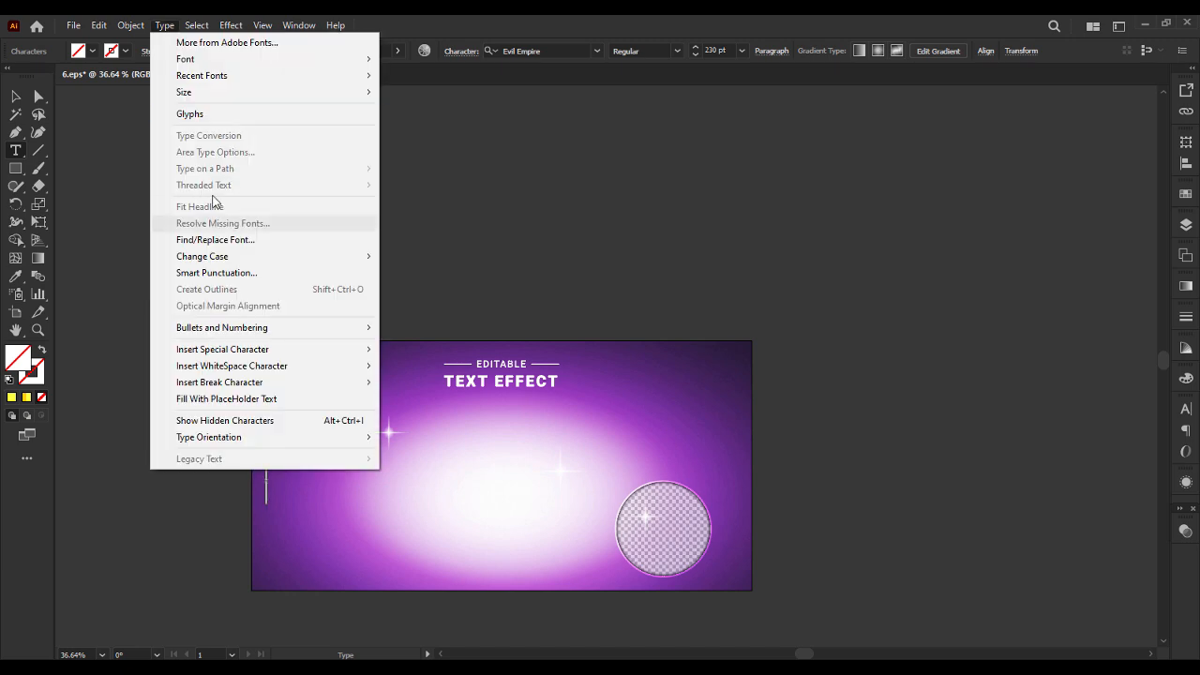
click(197, 123)
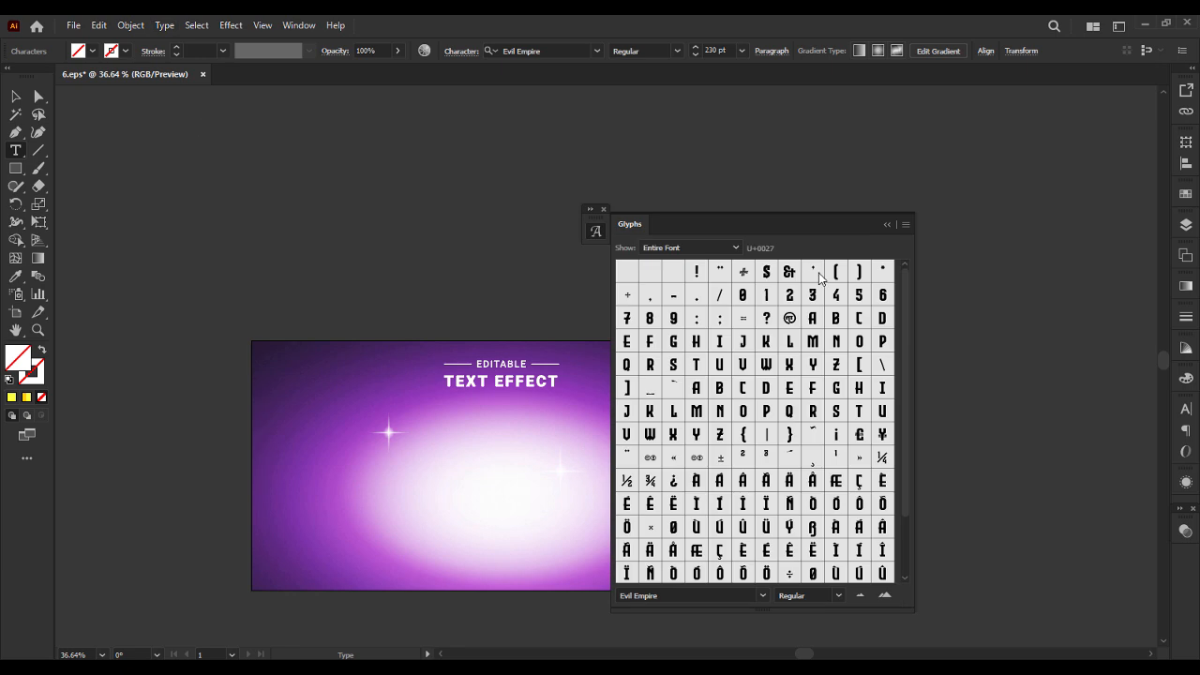
drag(781, 224, 855, 161)
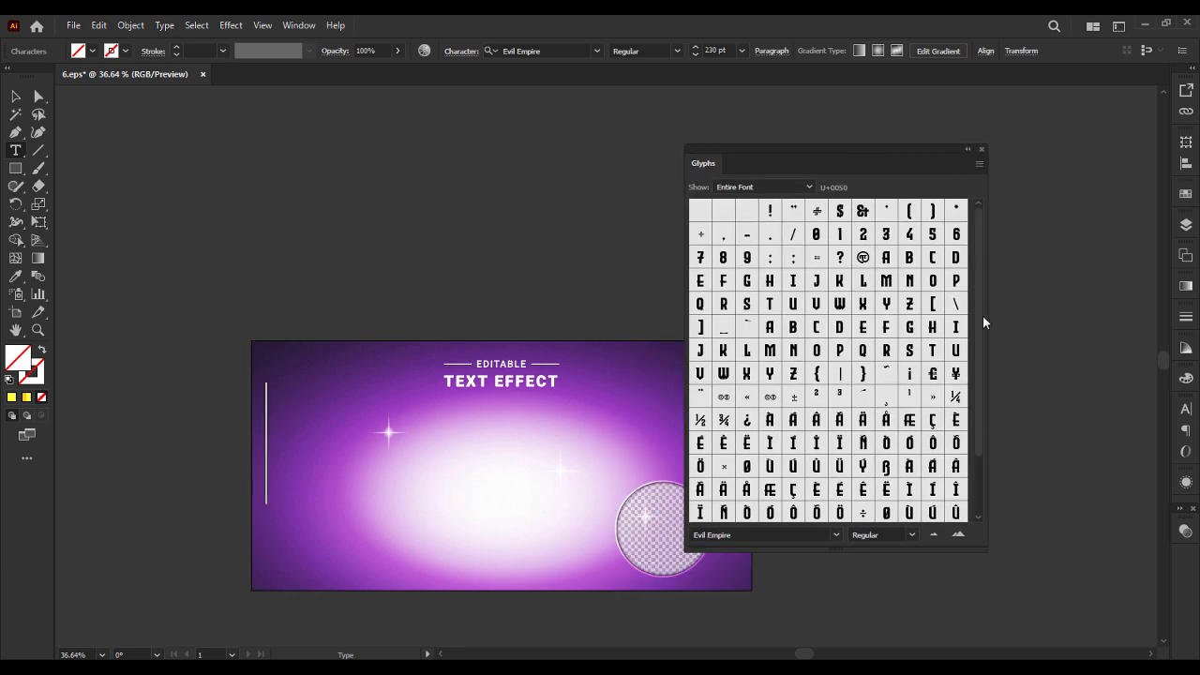
scroll(982, 337, down, 3)
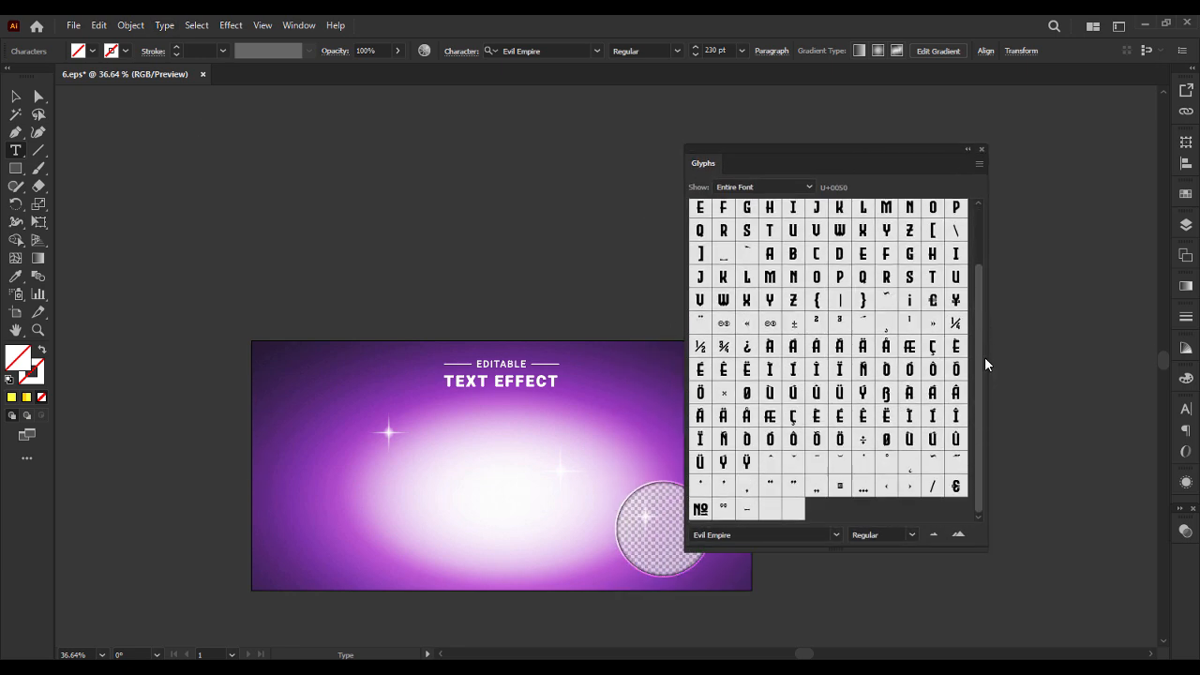
scroll(984, 345, down, 2)
scroll(982, 346, up, 4)
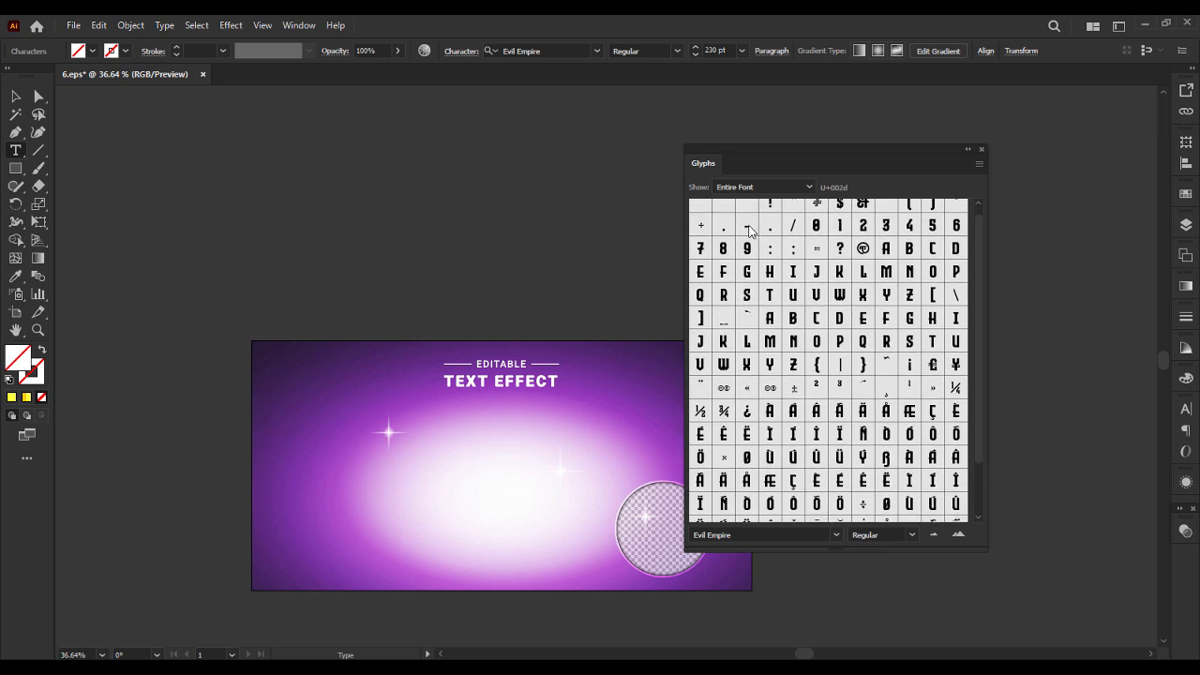
double_click(747, 226)
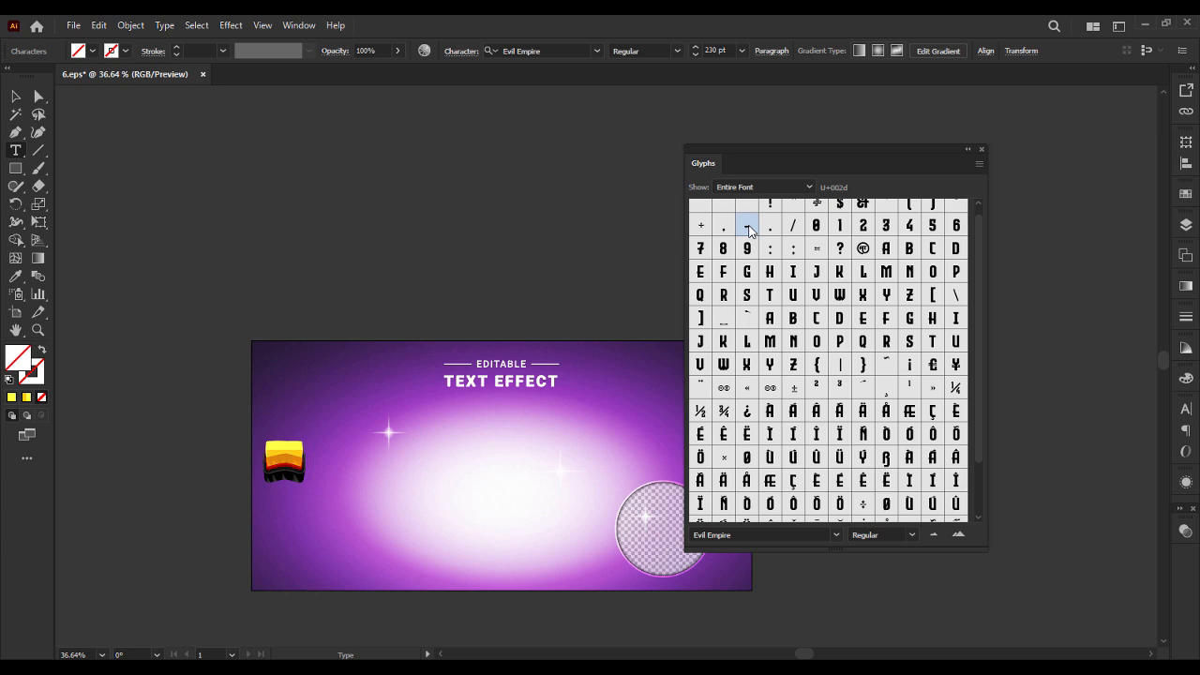
click(970, 157)
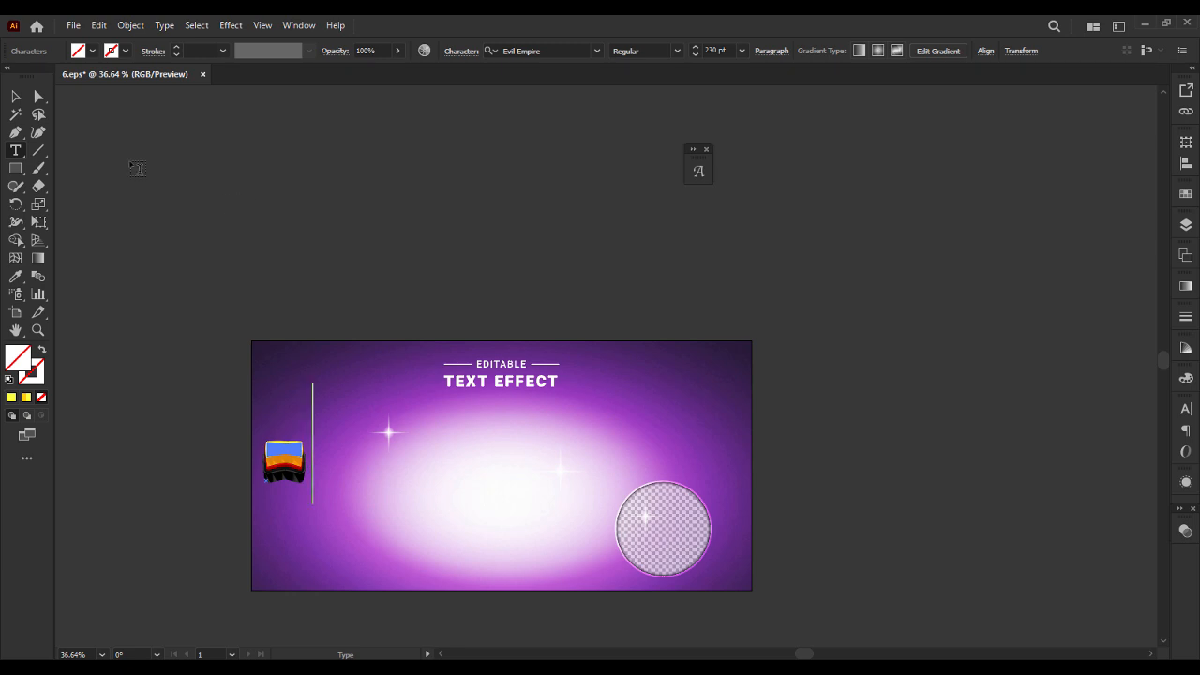
Select the styled hyphen as an object and set its font to Fashion Fetish.
click(17, 97)
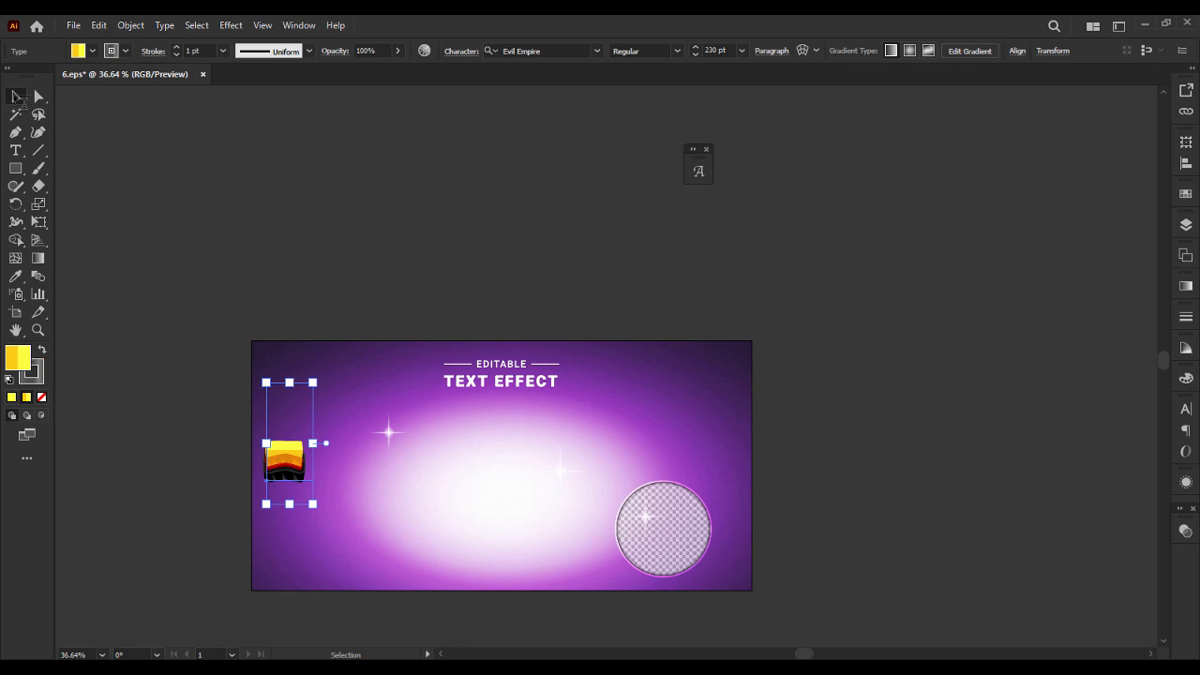
click(597, 49)
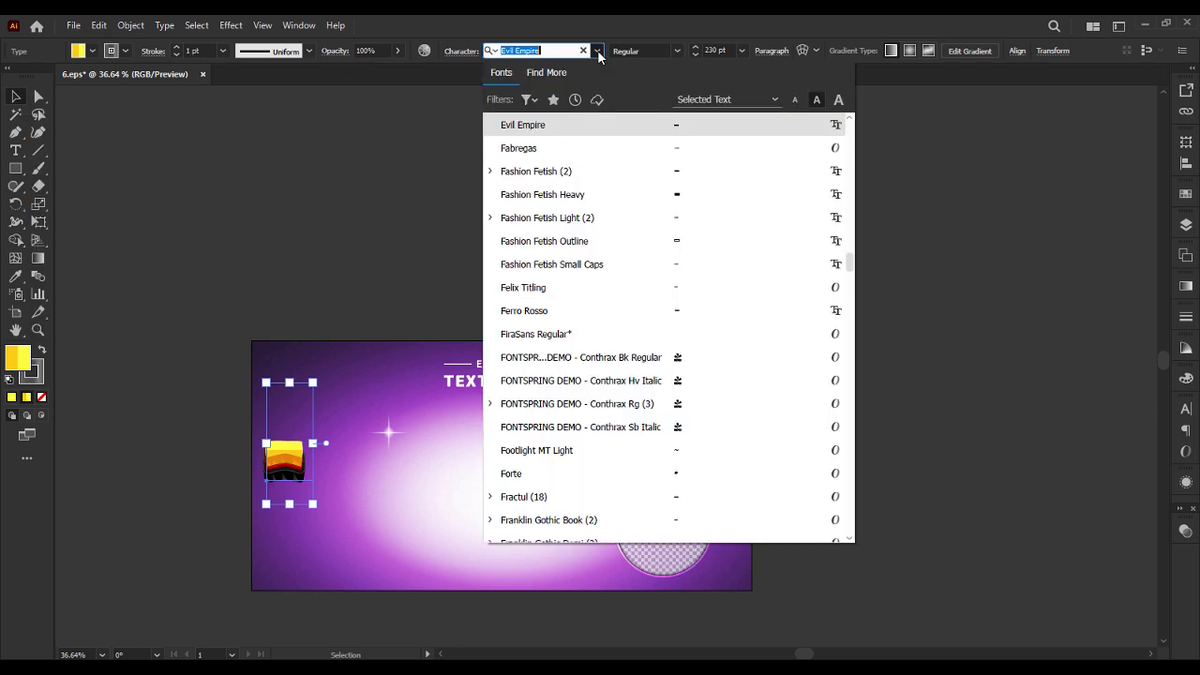
click(597, 52)
click(598, 52)
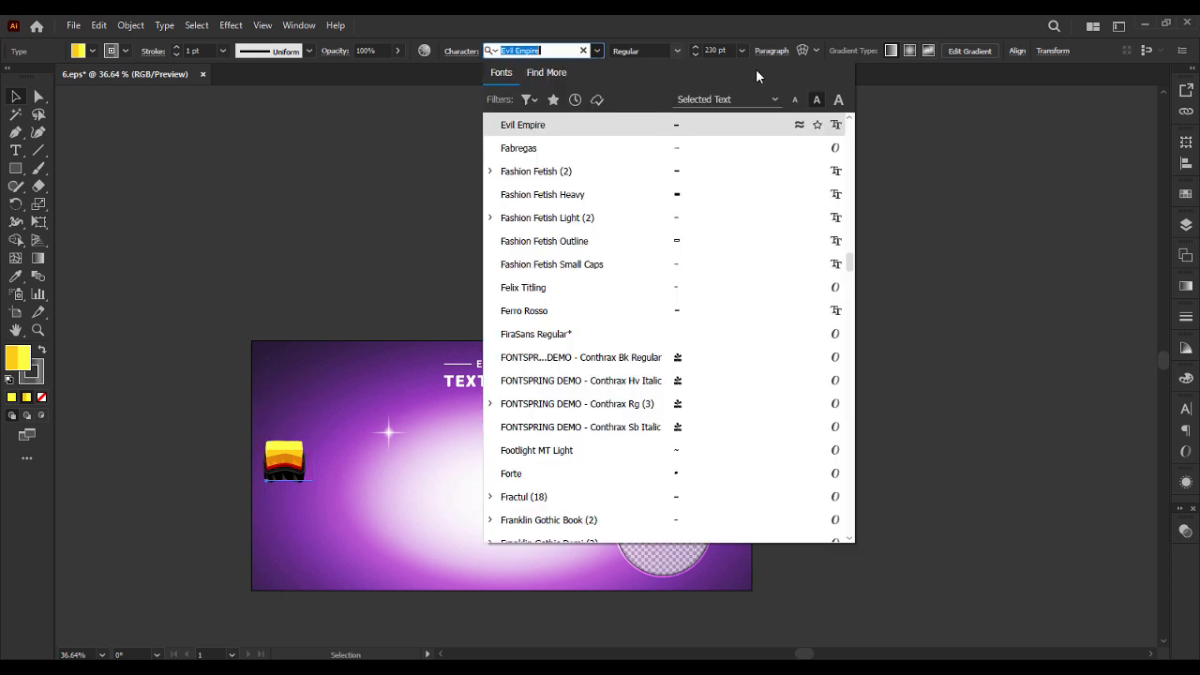
click(672, 173)
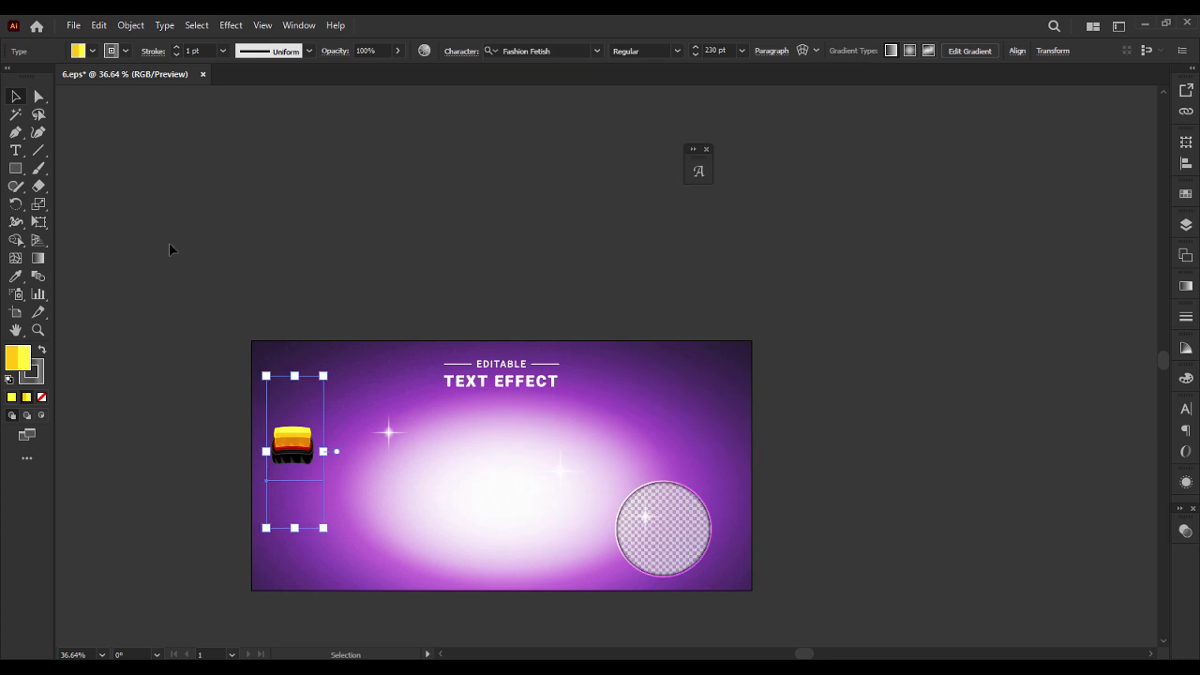
Stretch the hyphen horizontally into a long curved bar and enlarge it slightly to a font size of about 236.5 pt.
drag(325, 452, 542, 451)
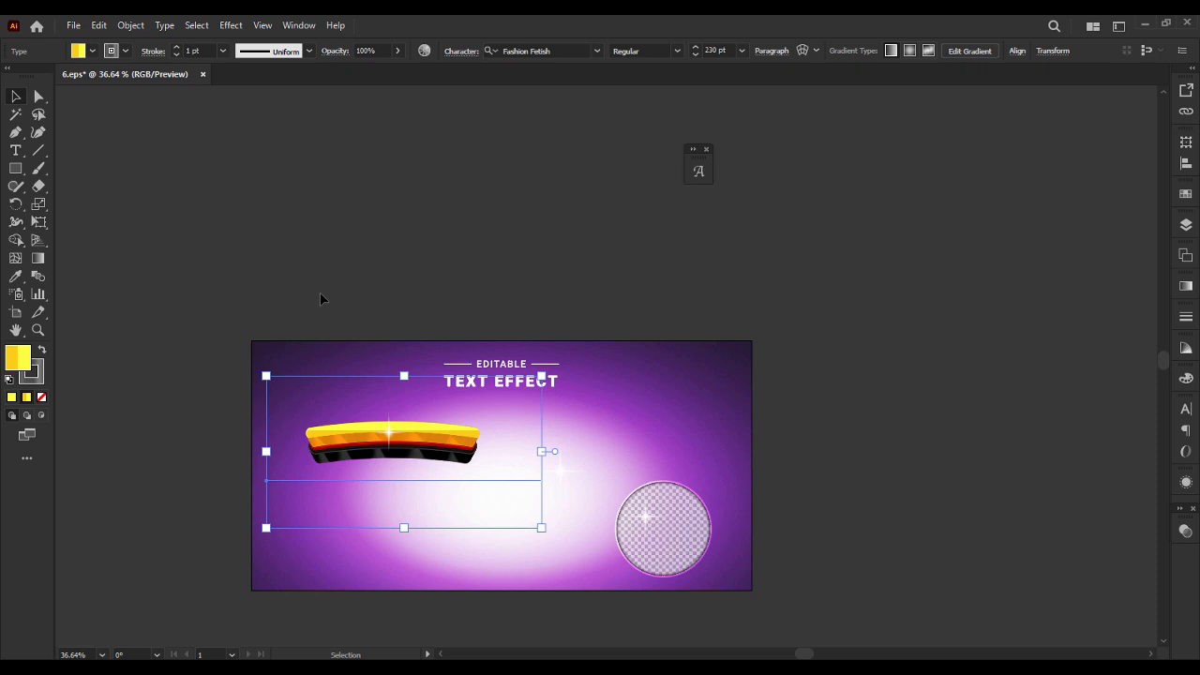
drag(541, 451, 508, 453)
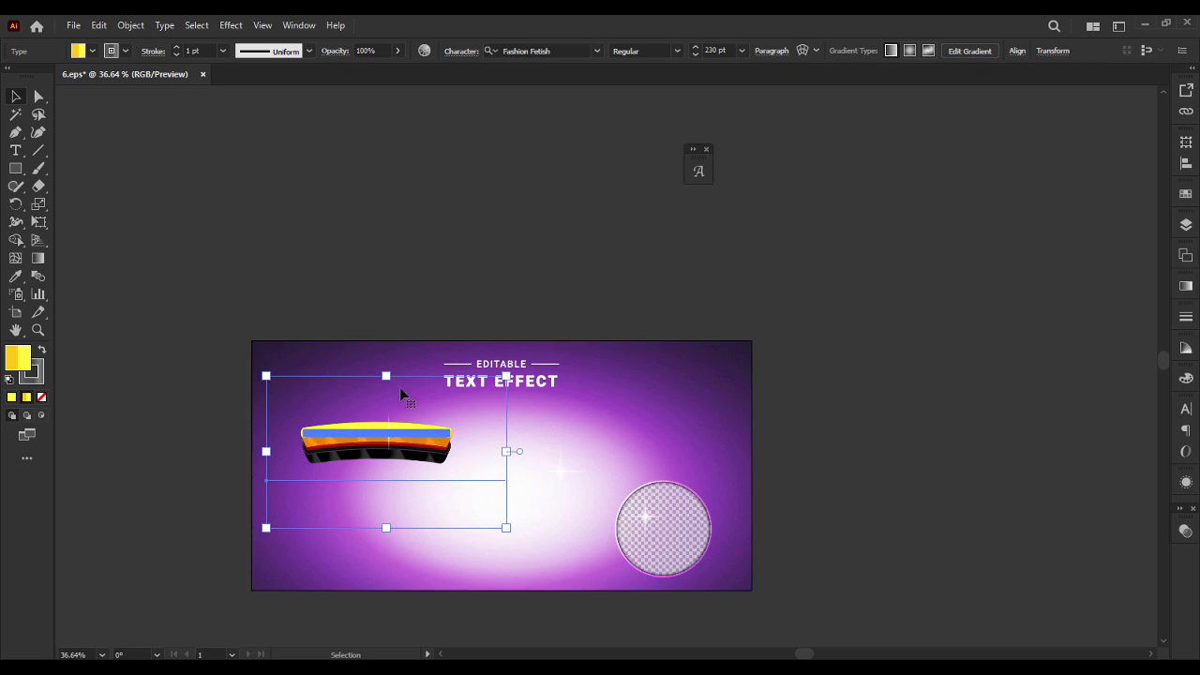
drag(507, 376, 530, 371)
Change the stretched hyphen's font to Akira Expanded Super Bold.
click(597, 51)
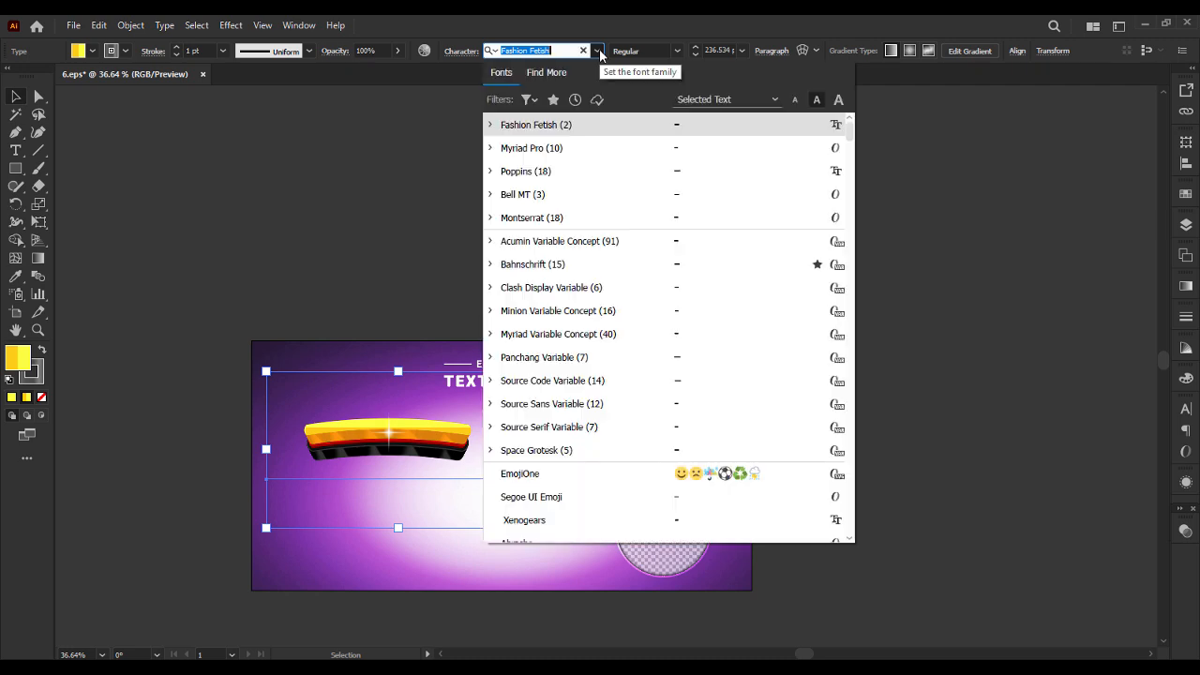
drag(849, 126, 850, 153)
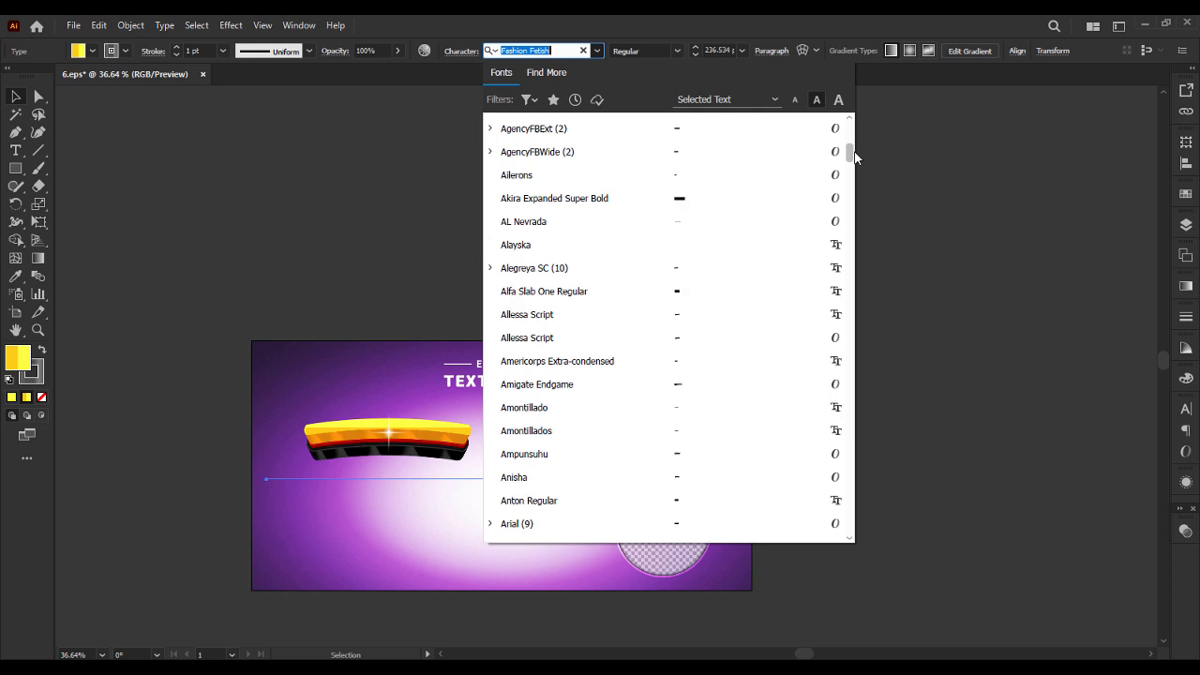
click(669, 202)
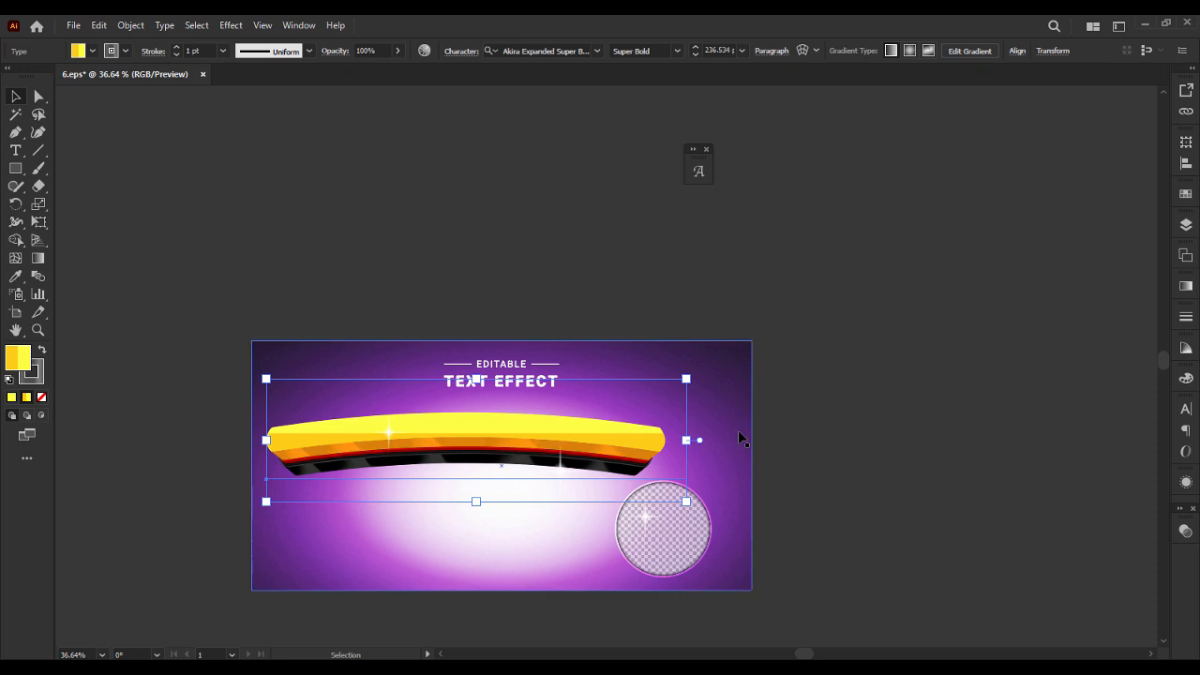
Shorten the curved bar horizontally and delete the four lowest fills and the 1 pt stroke from its appearance.
drag(686, 440, 580, 448)
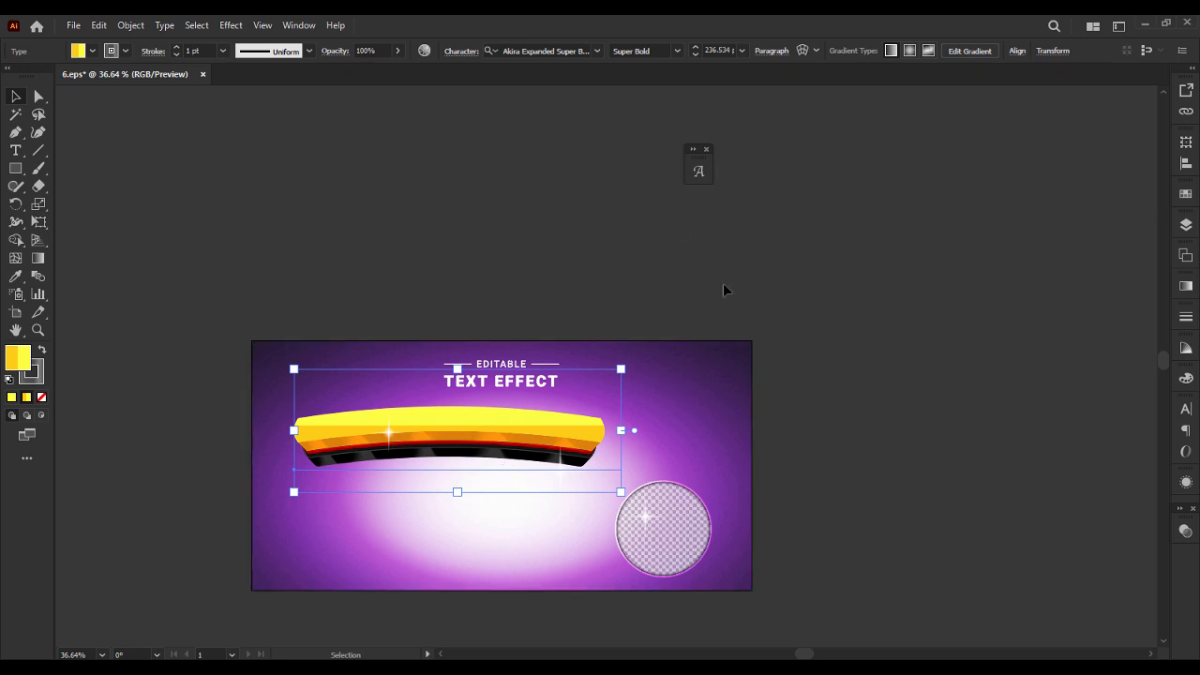
click(1186, 482)
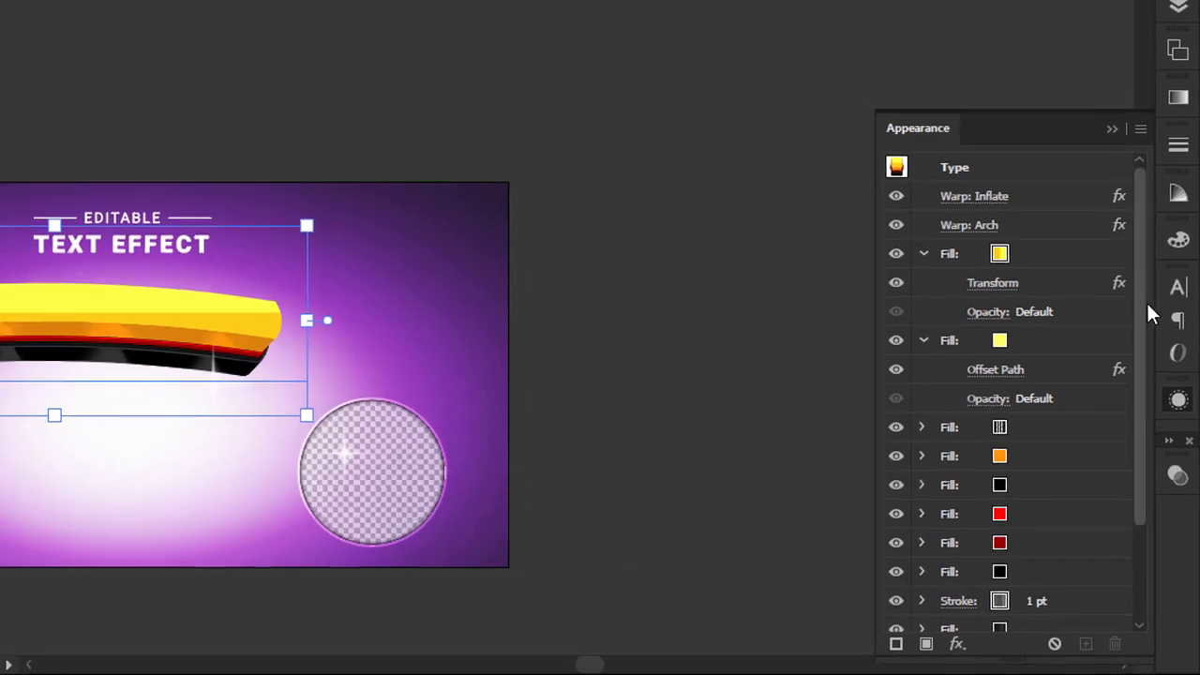
scroll(1141, 554, down, 4)
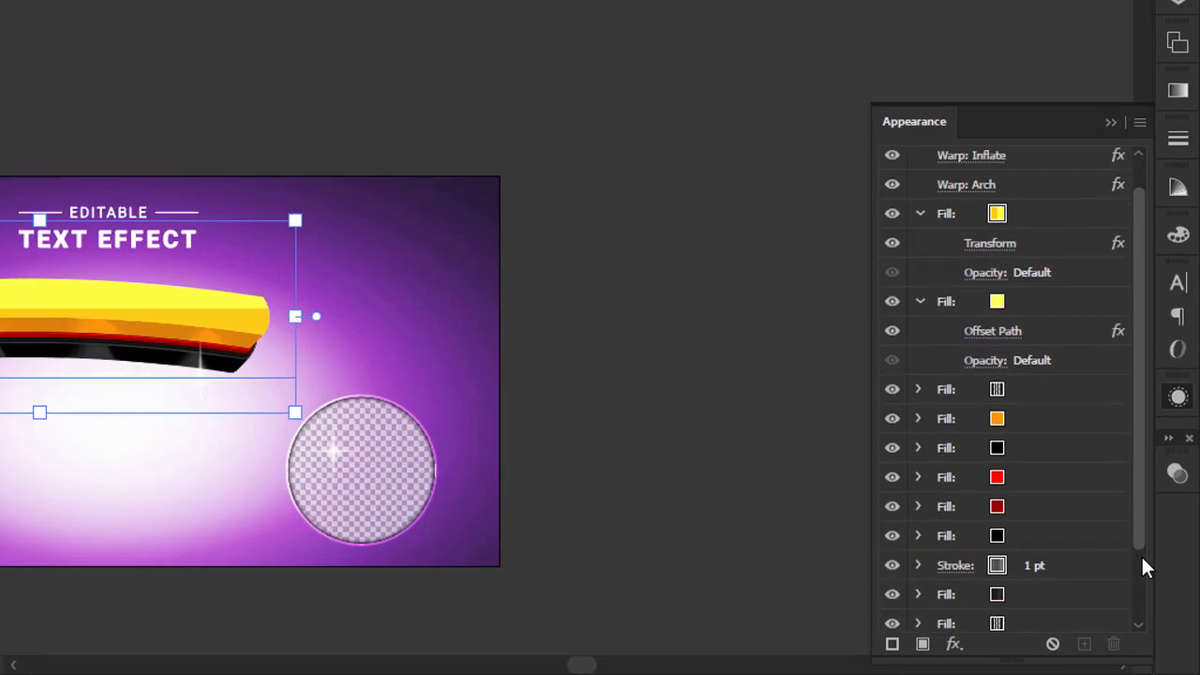
click(1049, 563)
shift+click(1047, 539)
shift+click(1049, 510)
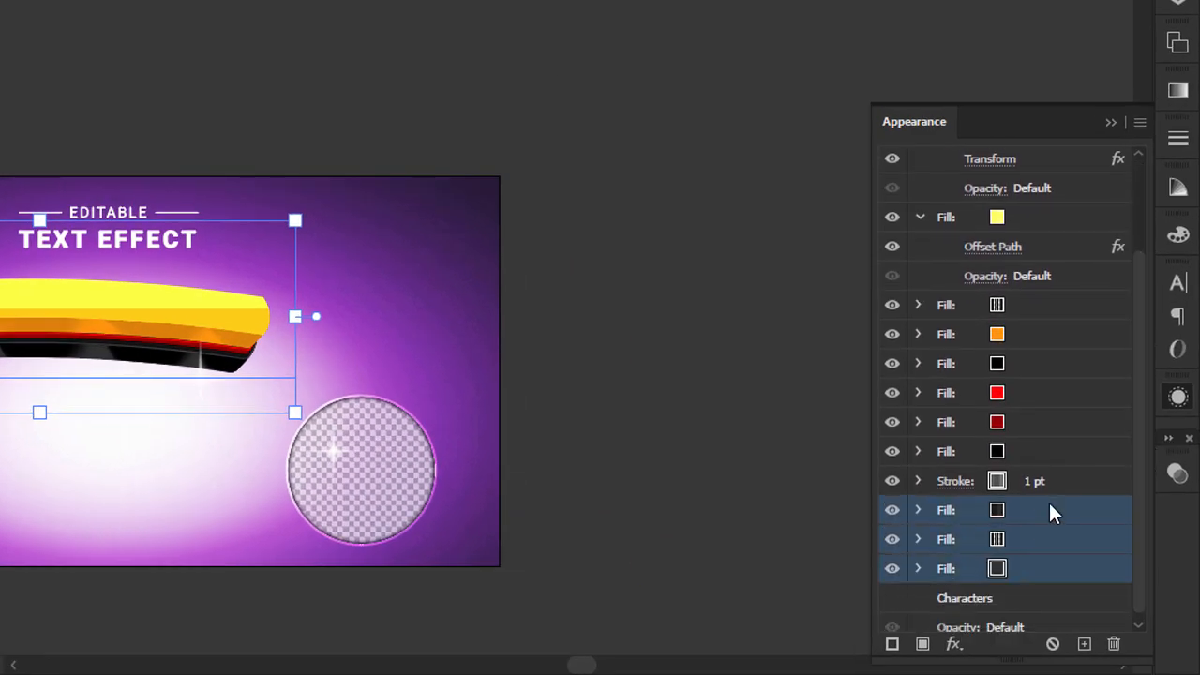
shift+click(1049, 481)
shift+click(1047, 452)
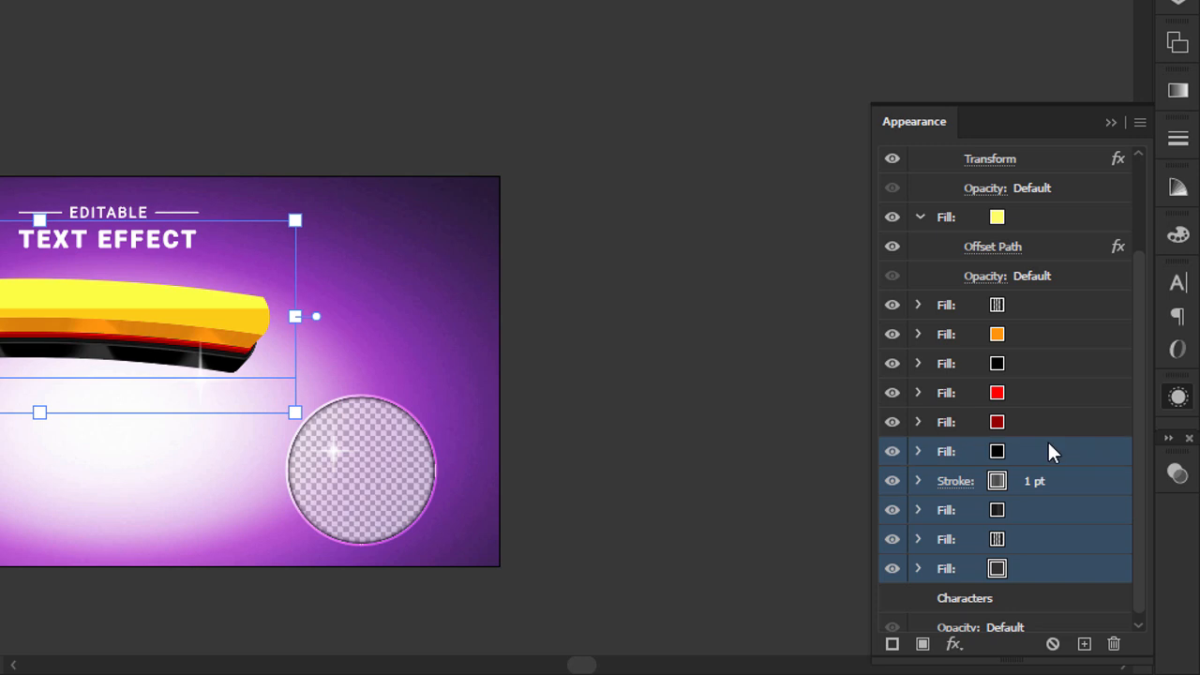
click(1114, 644)
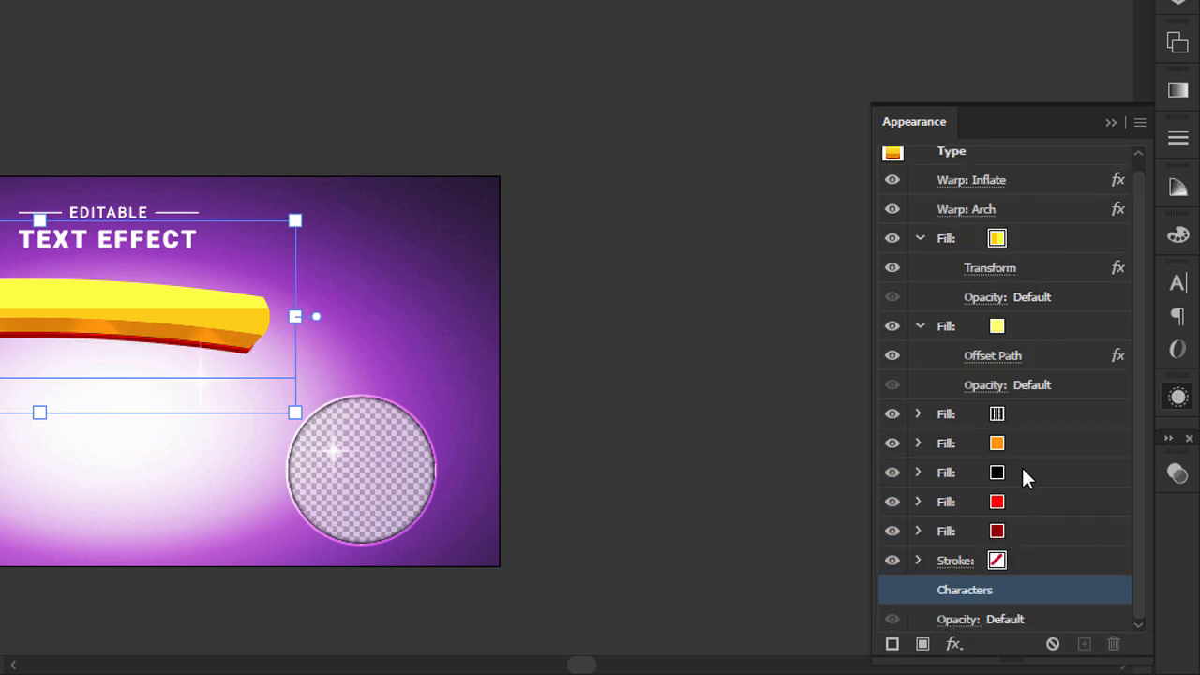
Delete the bright red, dark red and remaining solid black fills from the curved bar's appearance.
click(1031, 563)
shift+click(1033, 530)
shift+click(1040, 502)
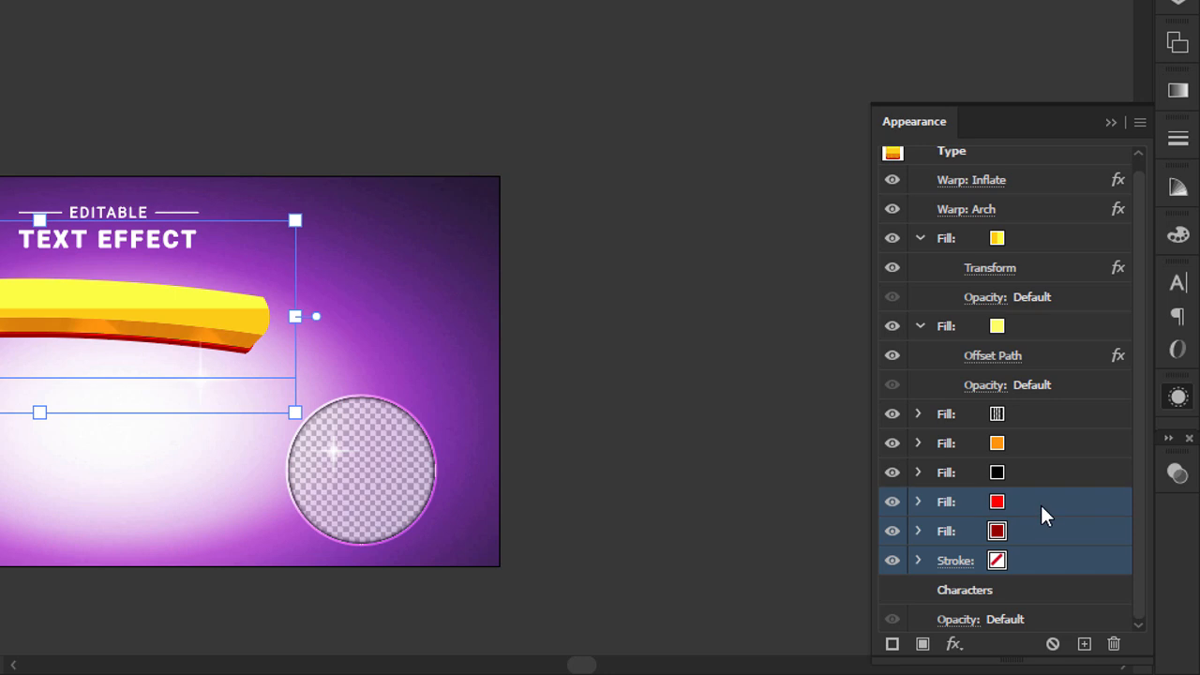
click(1114, 644)
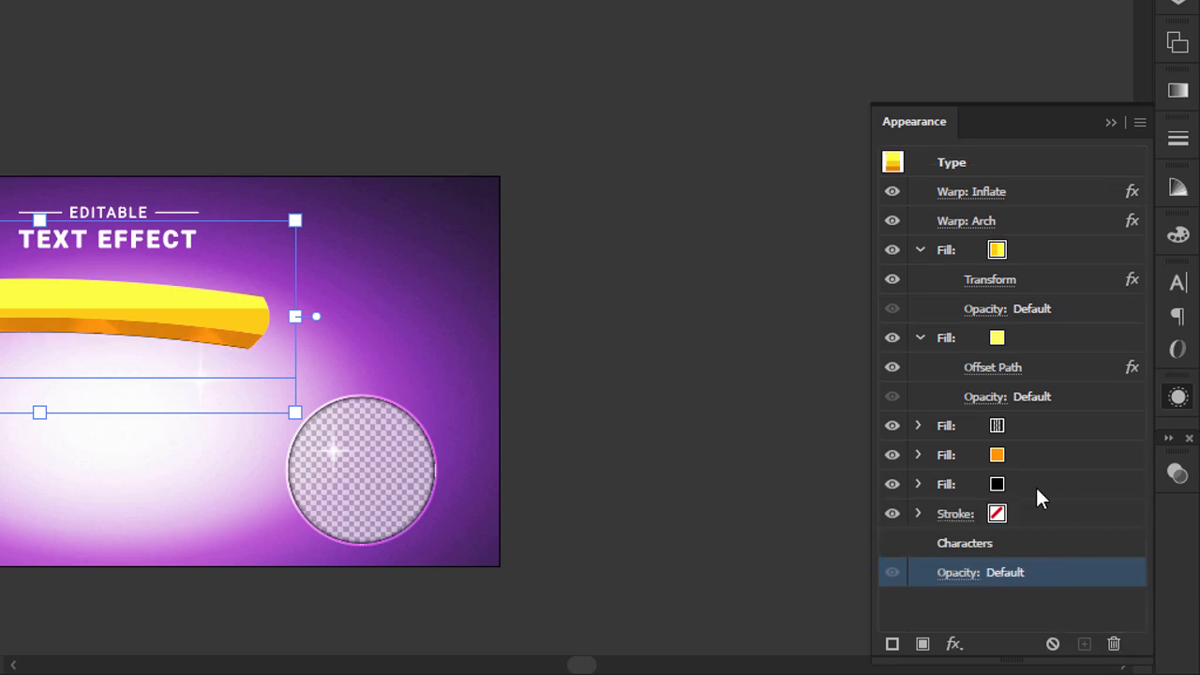
click(1035, 485)
shift+click(1031, 514)
click(1113, 644)
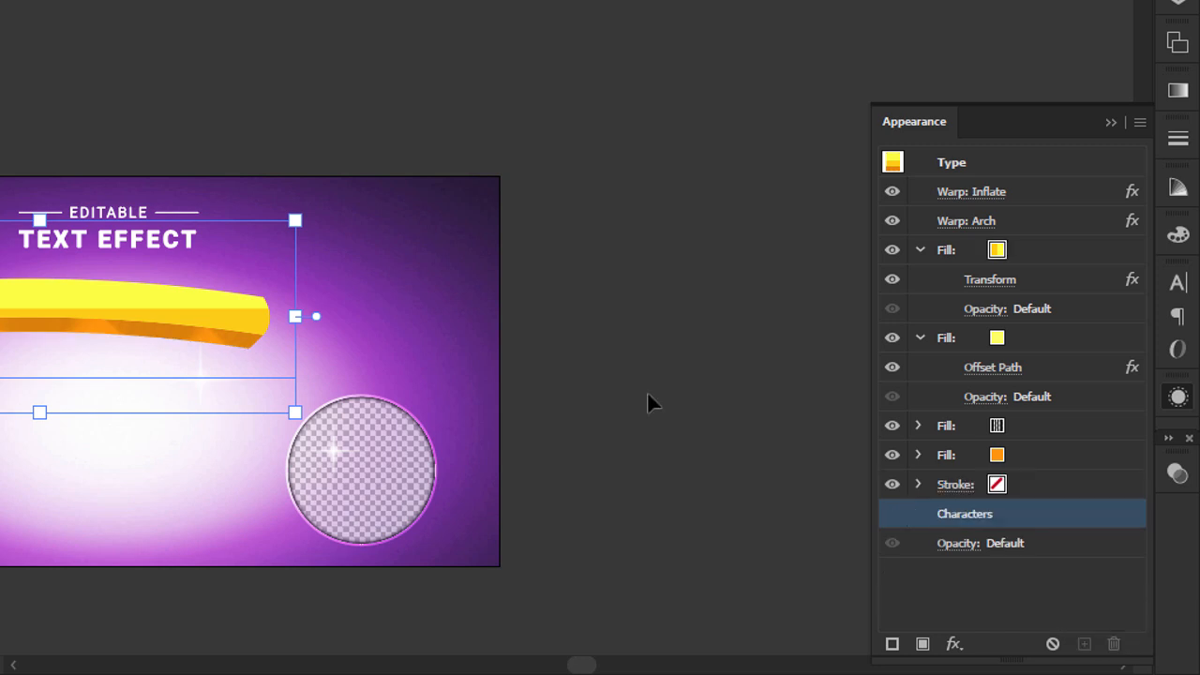
Reduce the number of copies in the orange fill's Transform effect to 15 to thin the bar's extrusion.
click(1006, 427)
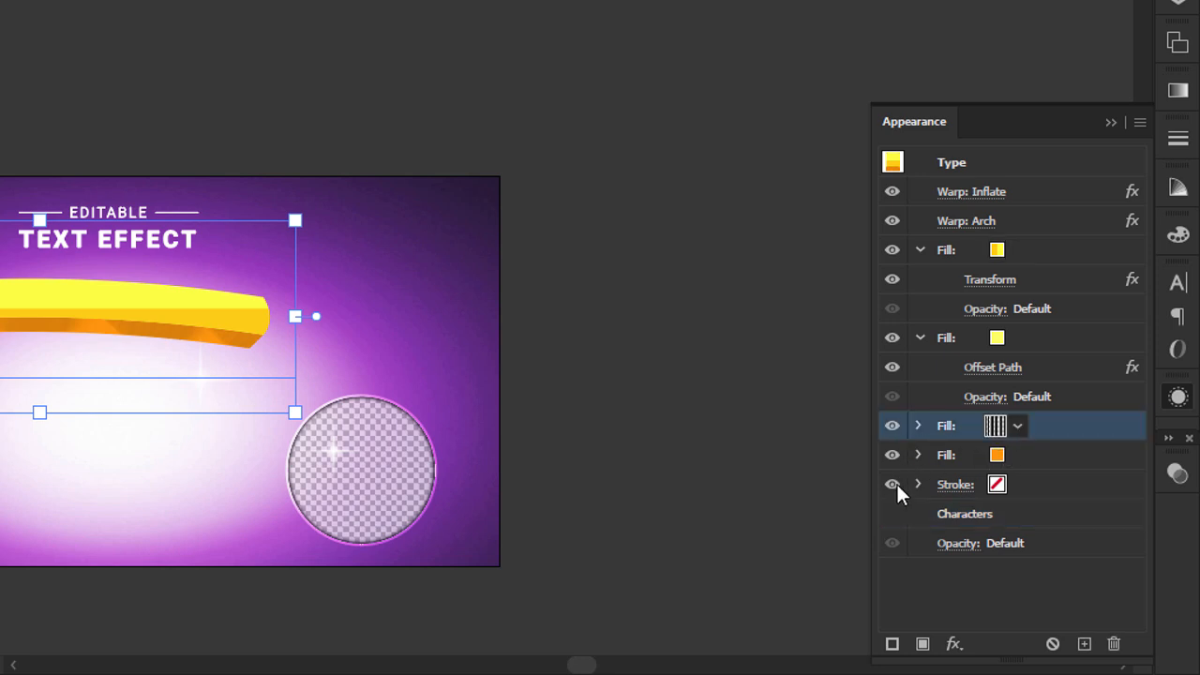
click(1032, 485)
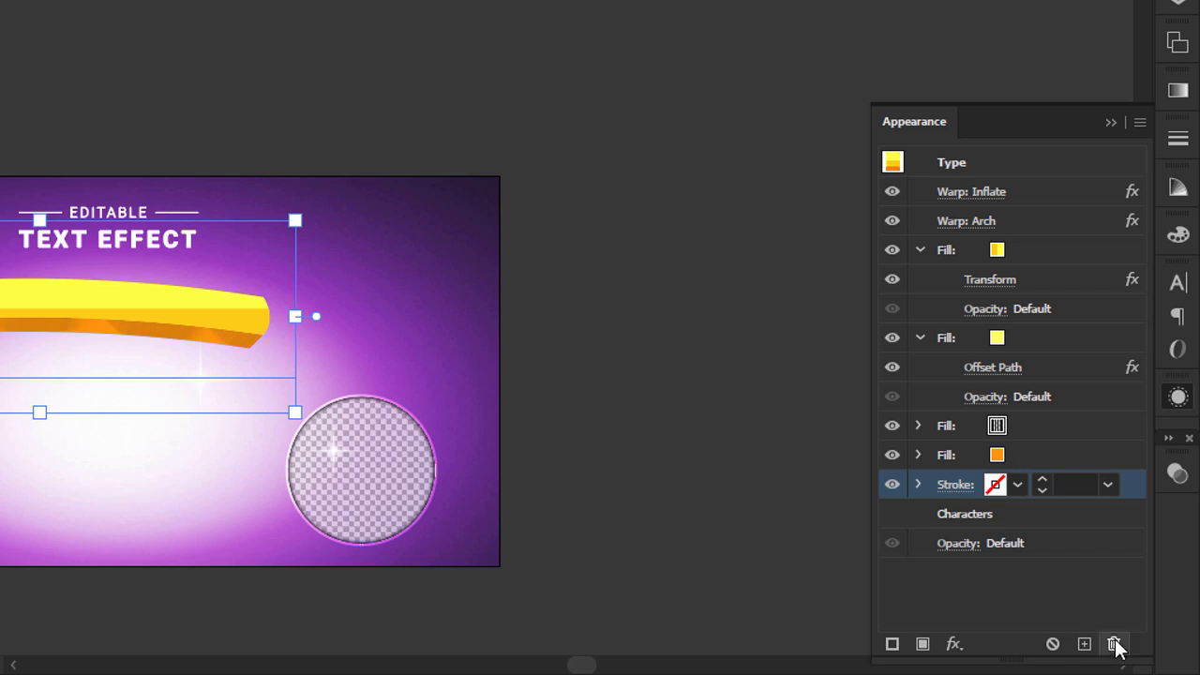
click(1030, 467)
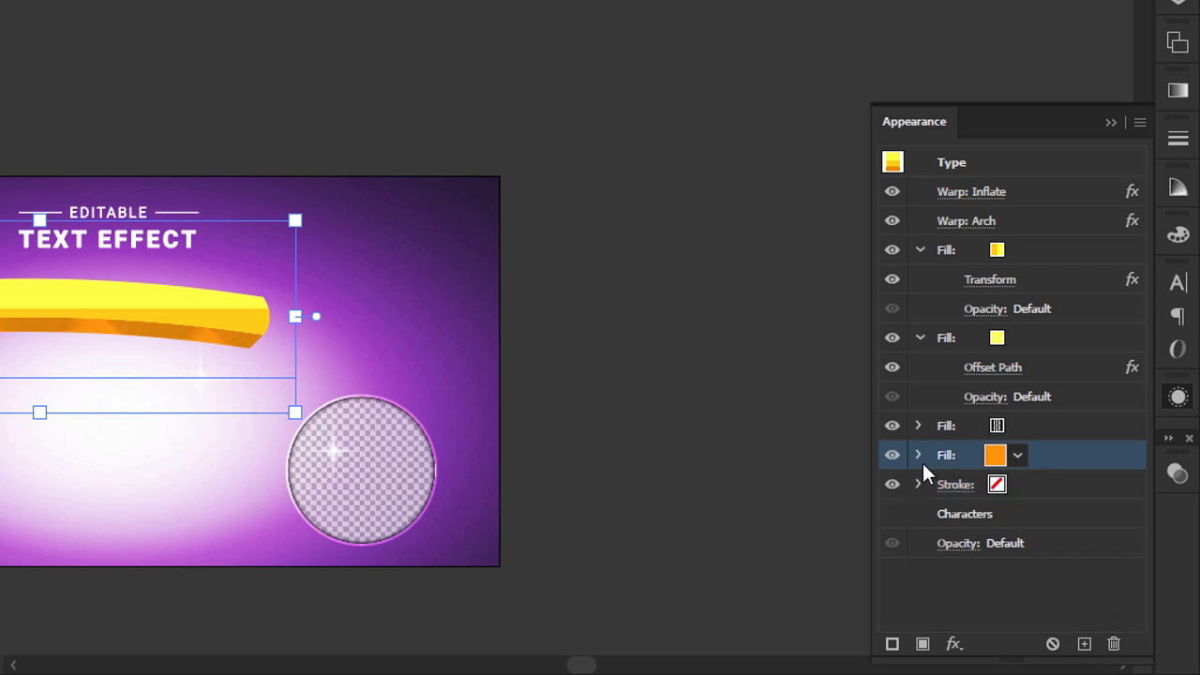
click(892, 455)
click(891, 455)
click(919, 454)
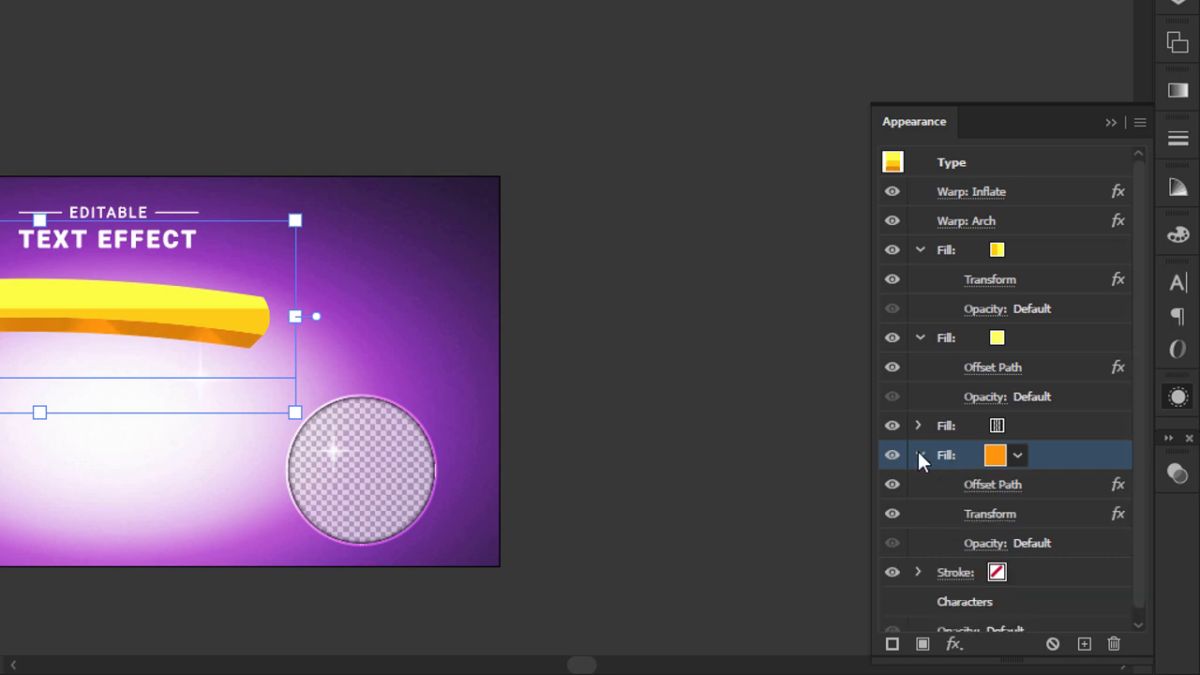
click(979, 515)
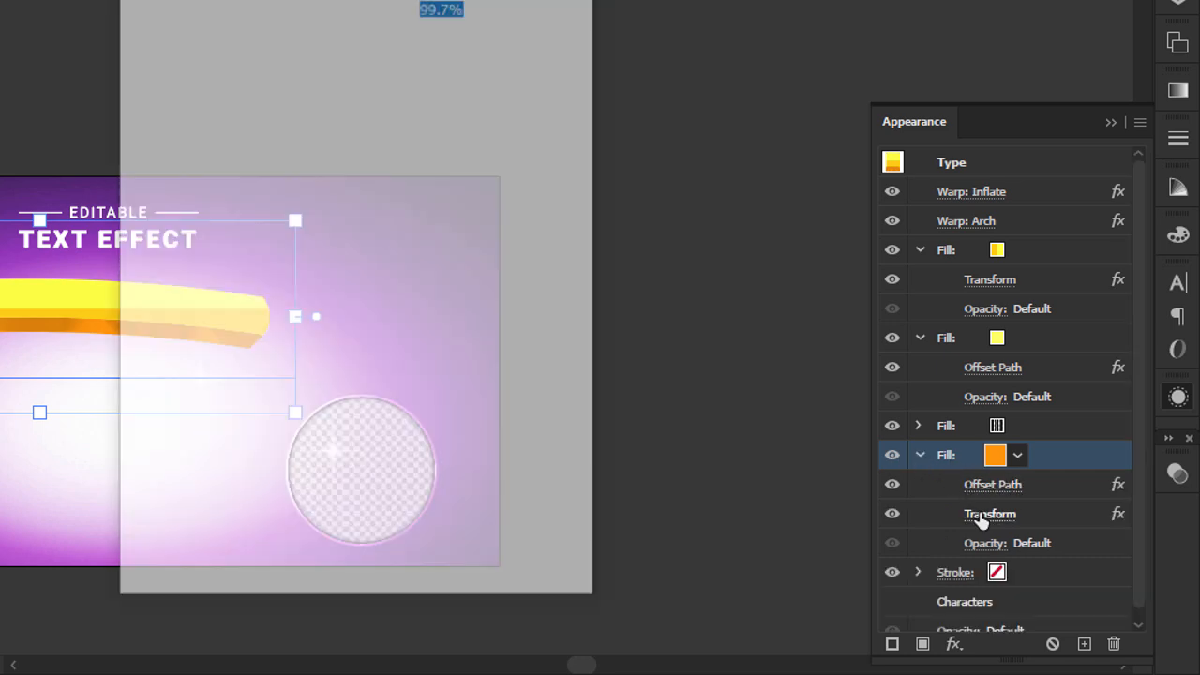
drag(375, 0, 545, 0)
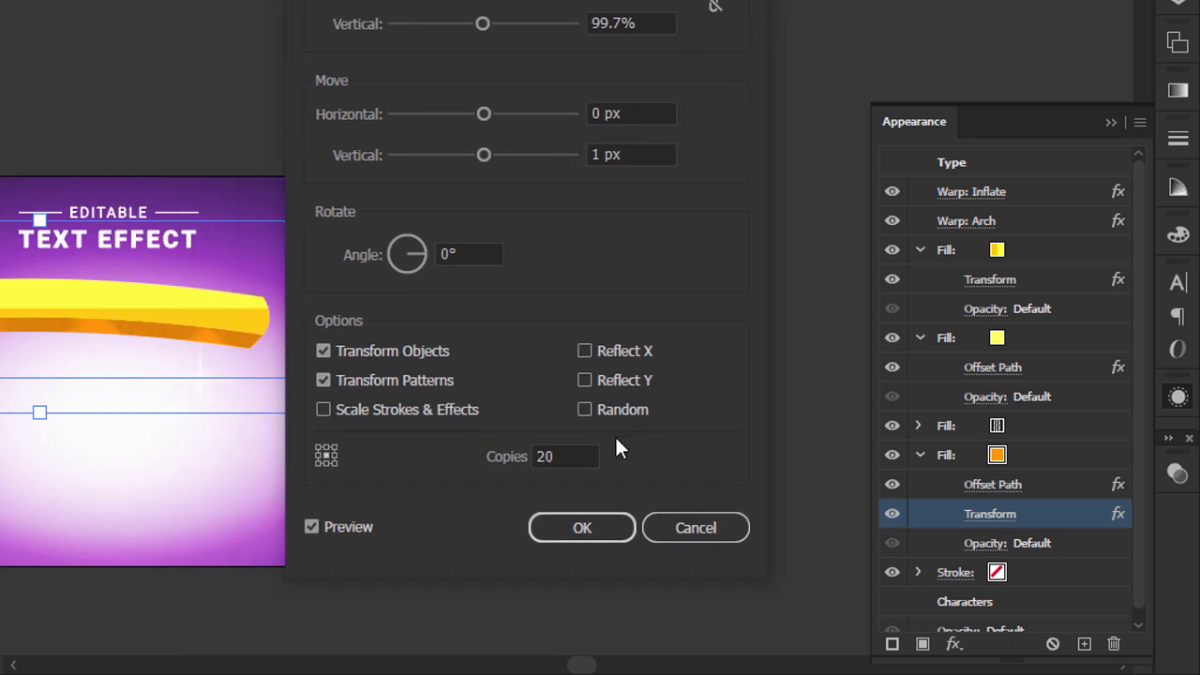
click(577, 453)
key(Down)
key(Down)
key(Down)
key(Down)
key(Down)
key(Down)
key(Down)
key(Down)
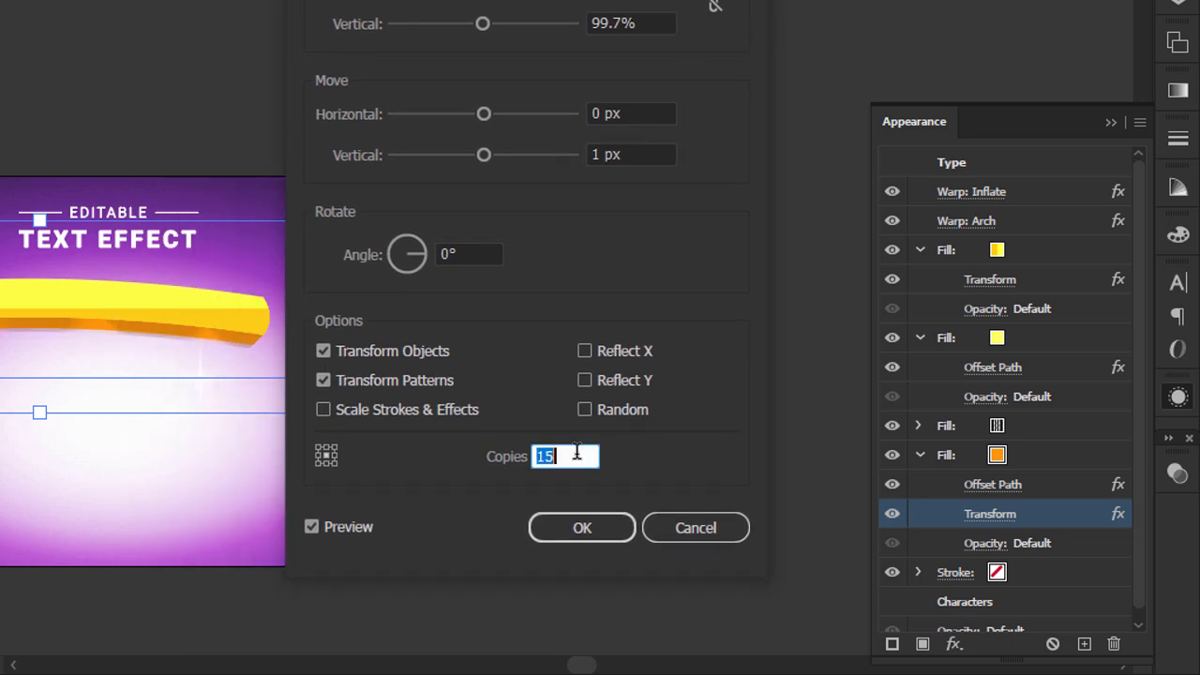
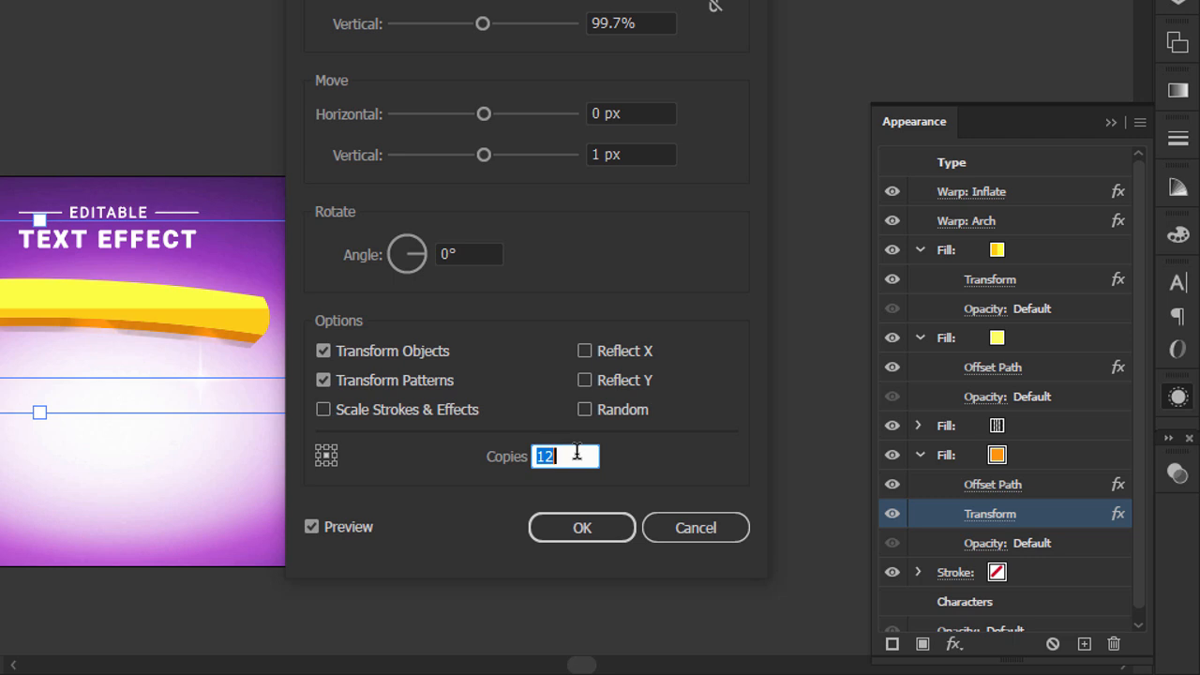
Set the orange fill's Transform effect to 12 copies and delete the striped gradient fill above it from the curved bar's appearance.
click(585, 518)
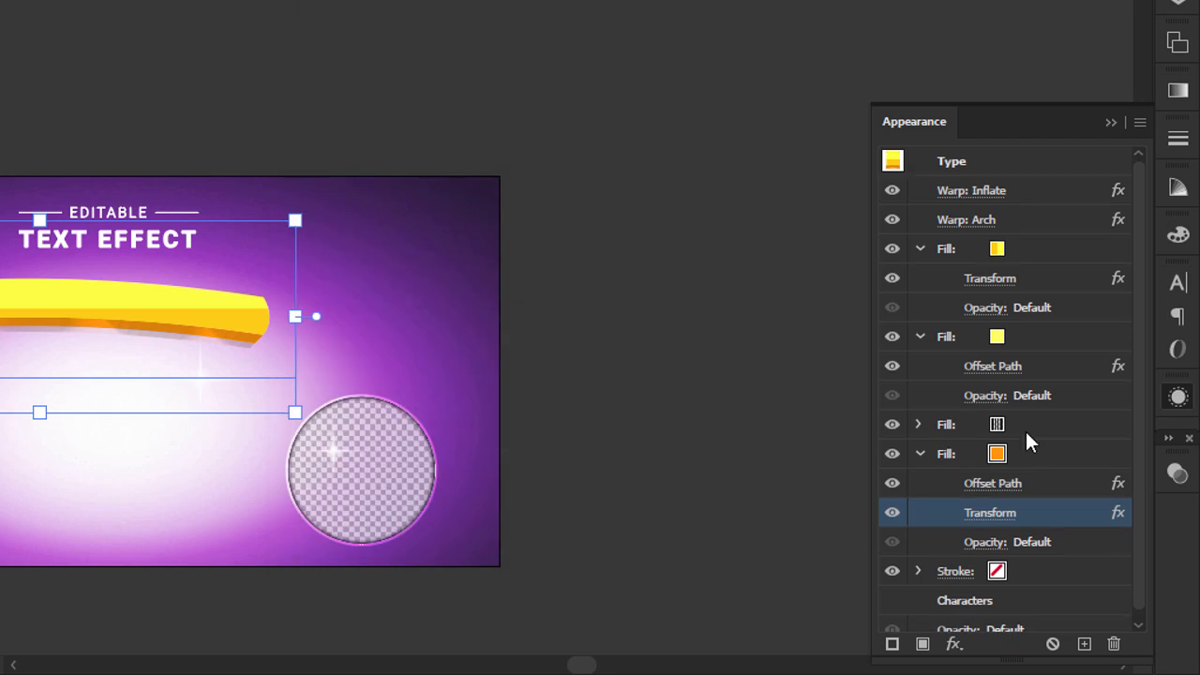
click(893, 453)
click(896, 425)
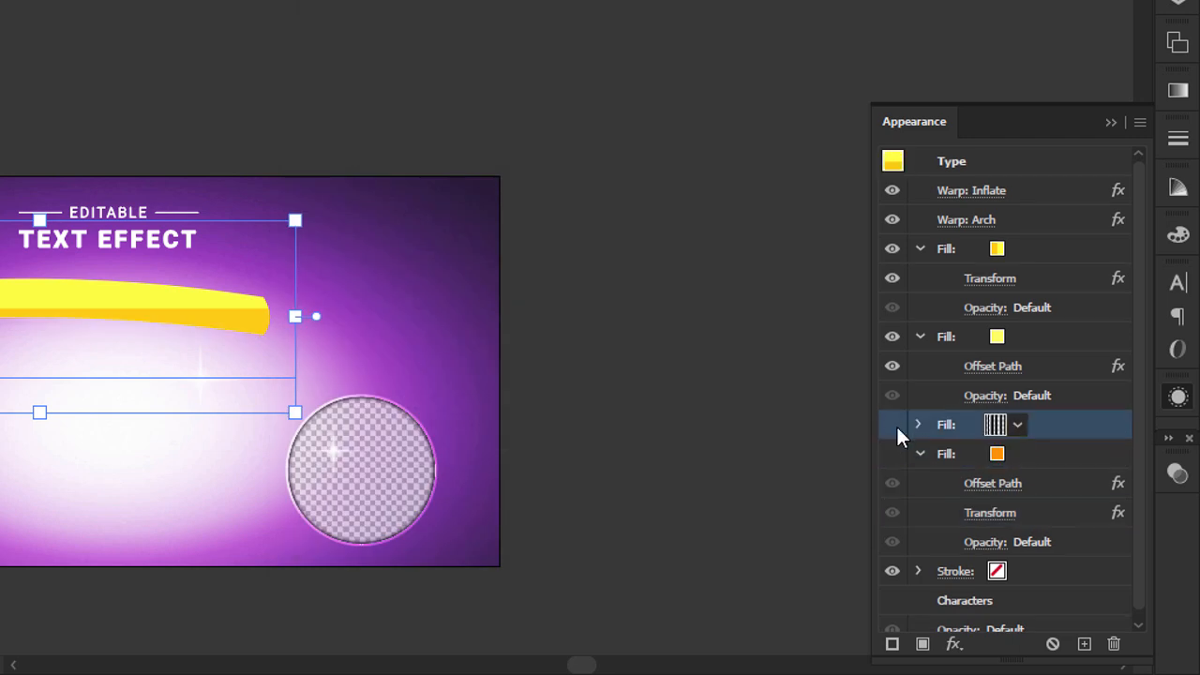
click(1114, 644)
click(892, 426)
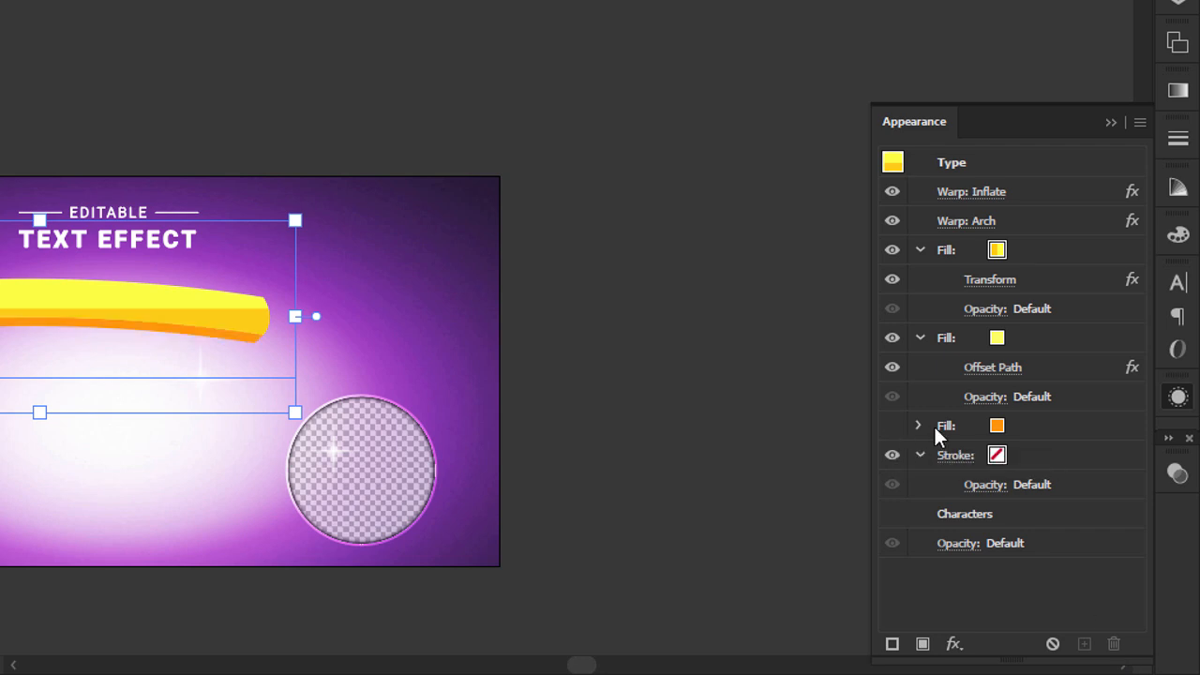
Transfer the curved bar to the flyer in Photoshop, pasting it as a Smart Object and placing it below the title.
click(727, 211)
click(210, 317)
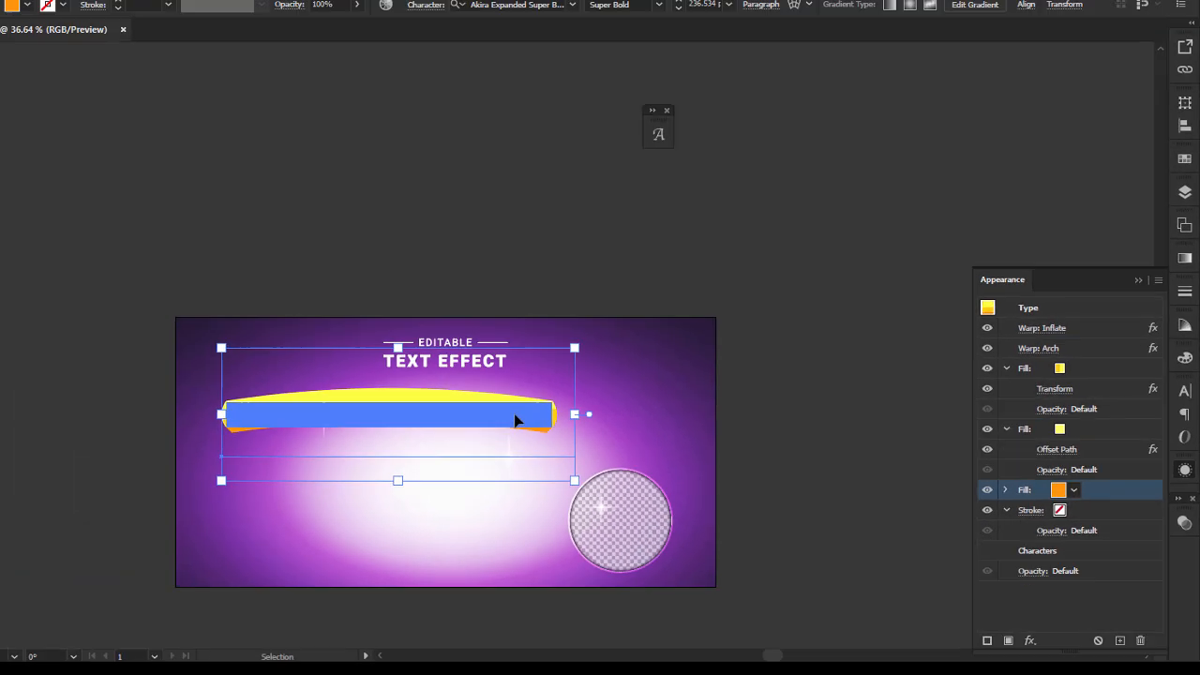
key(Delete)
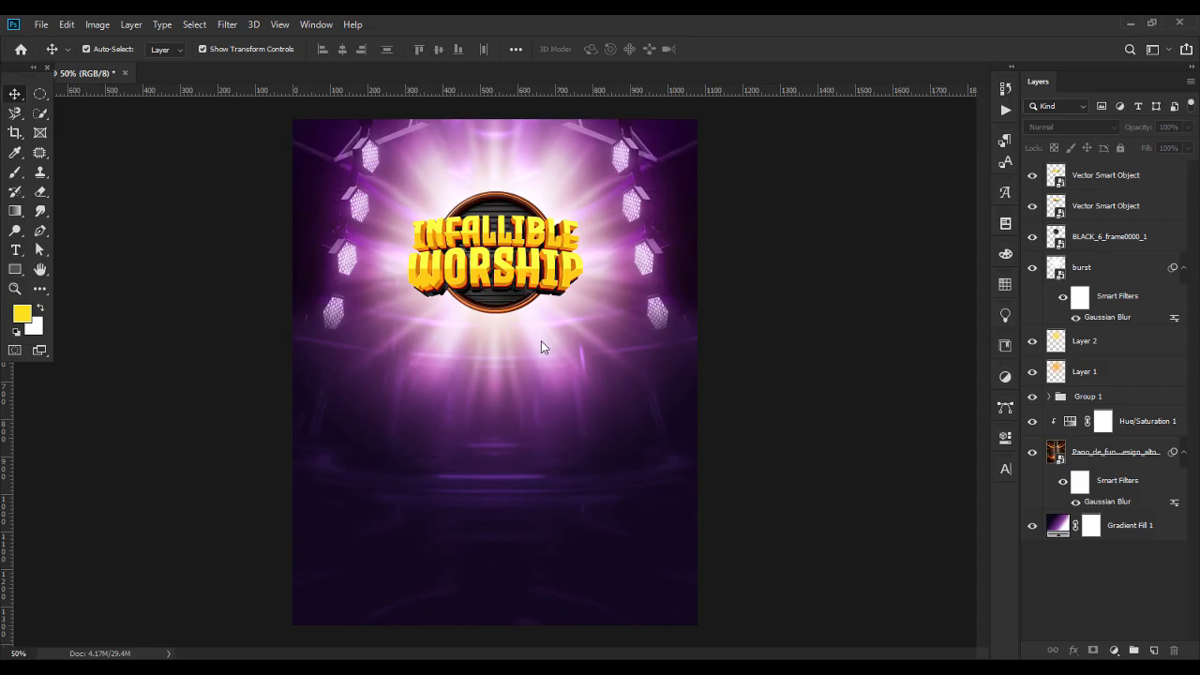
key(ctrl+v)
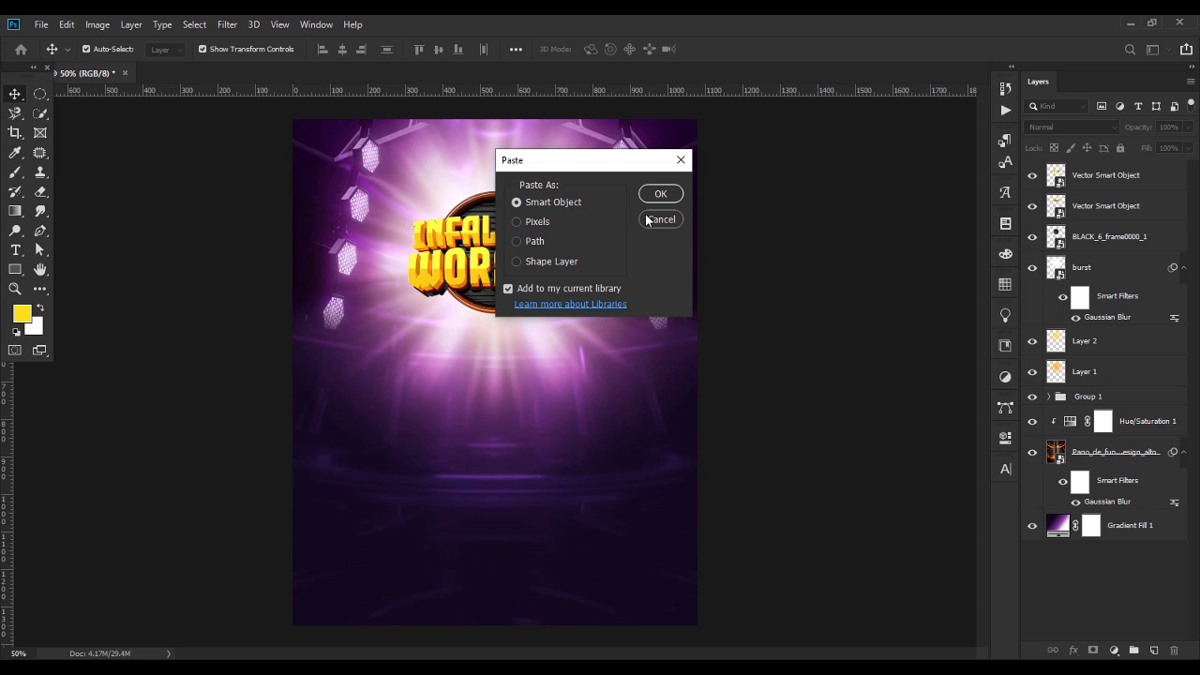
key(Return)
drag(495, 398, 495, 374)
key(Return)
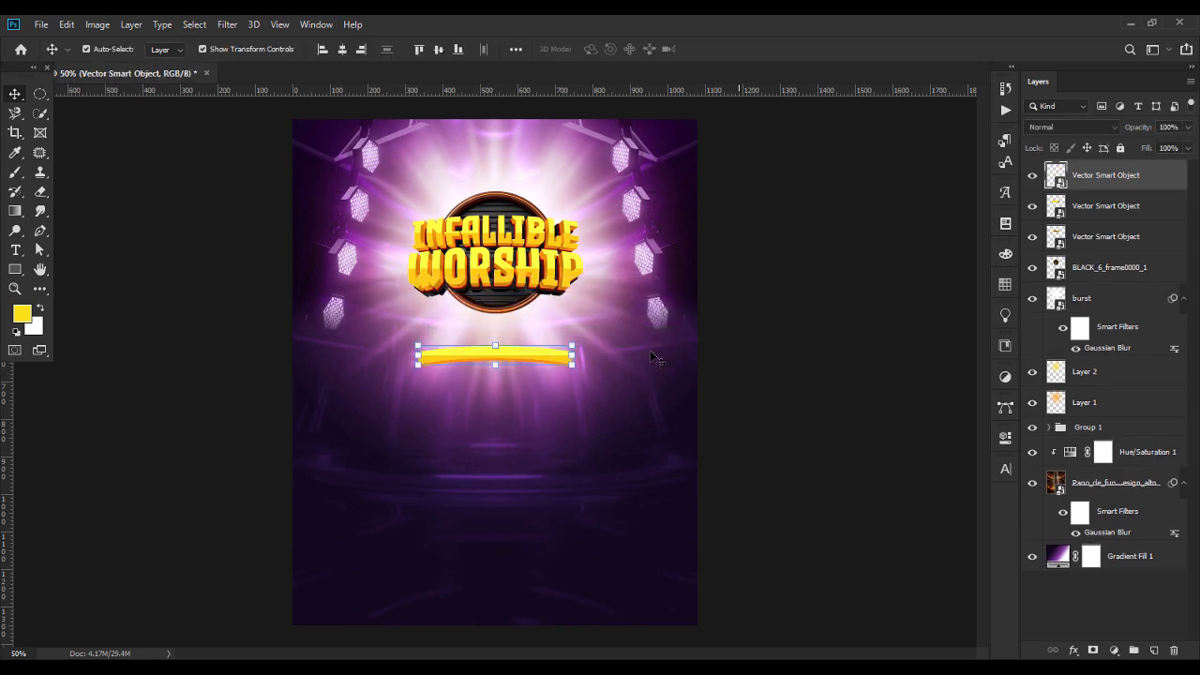
Move the curved bar up against the bottom of WORSHIP and scale it down to fit within the title's width.
drag(514, 357, 517, 300)
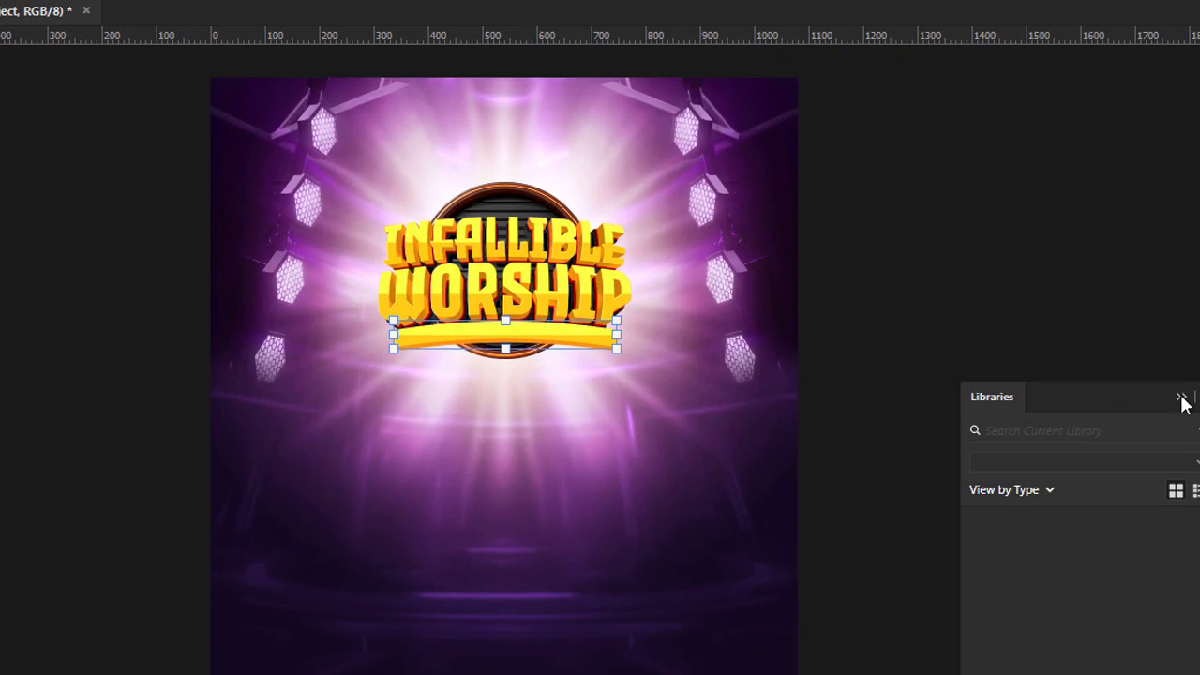
click(1182, 397)
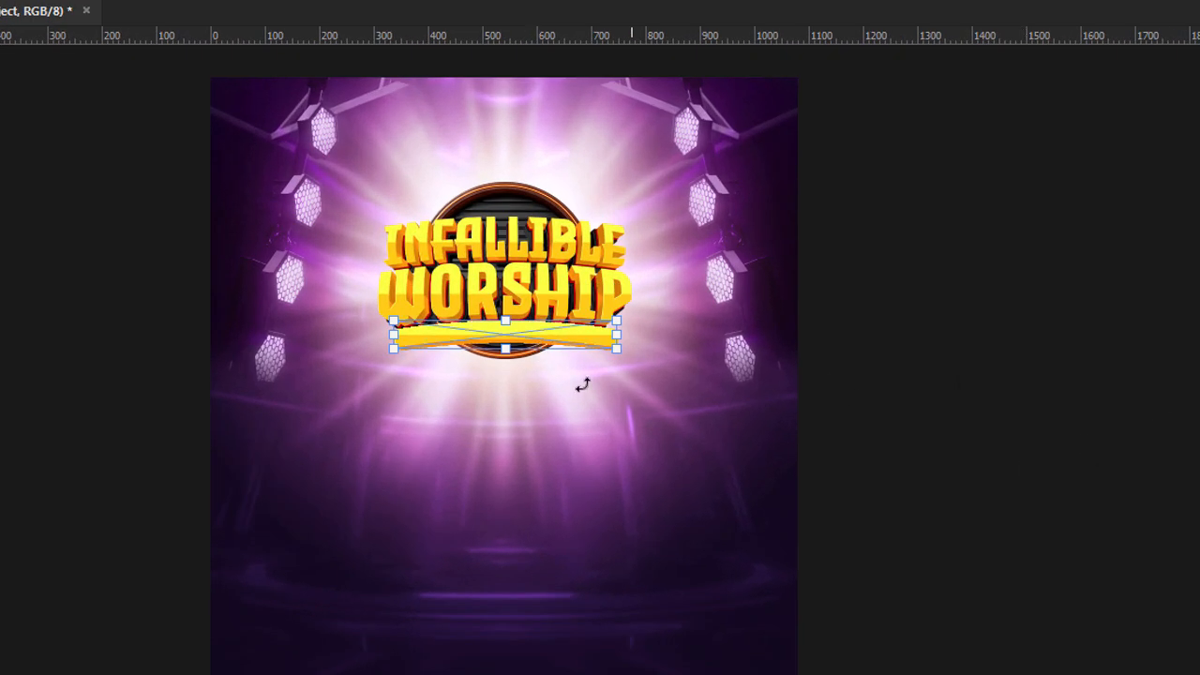
drag(507, 349, 507, 345)
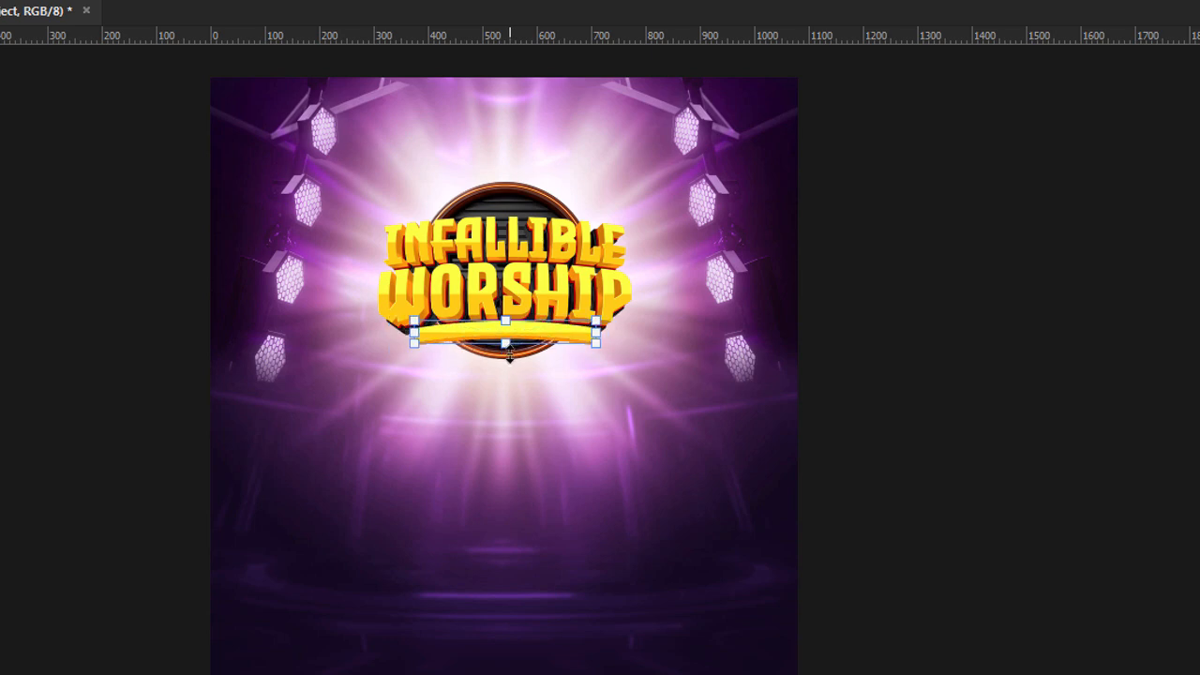
key(Return)
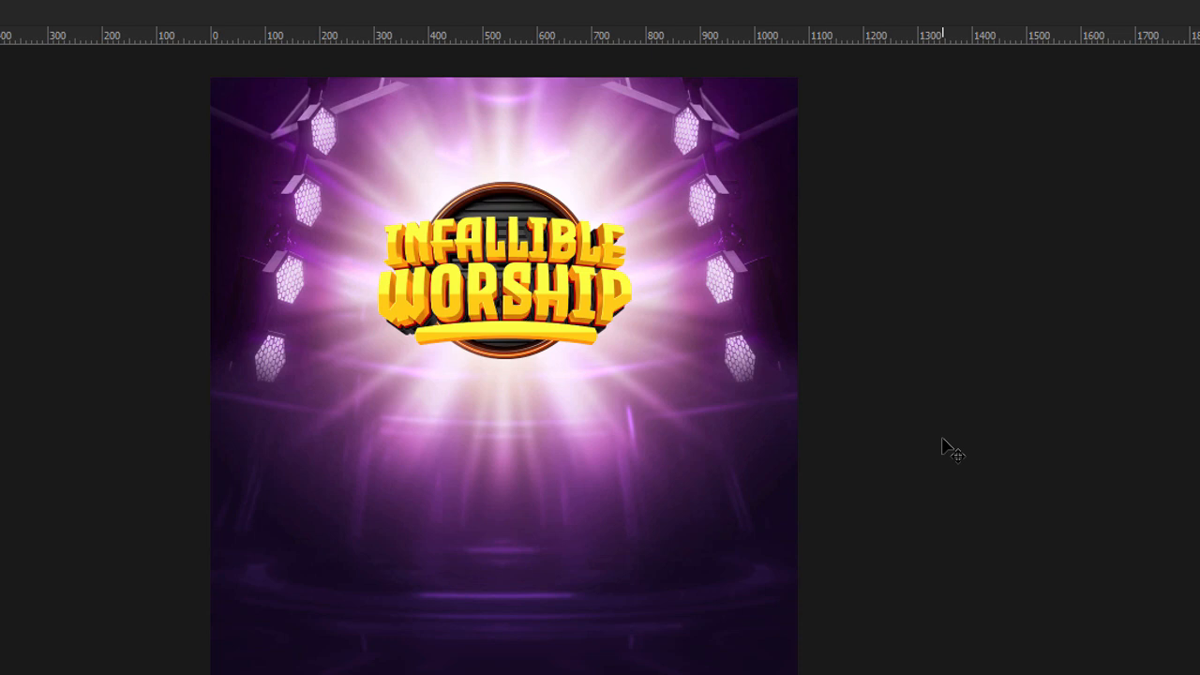
key(ctrl+t)
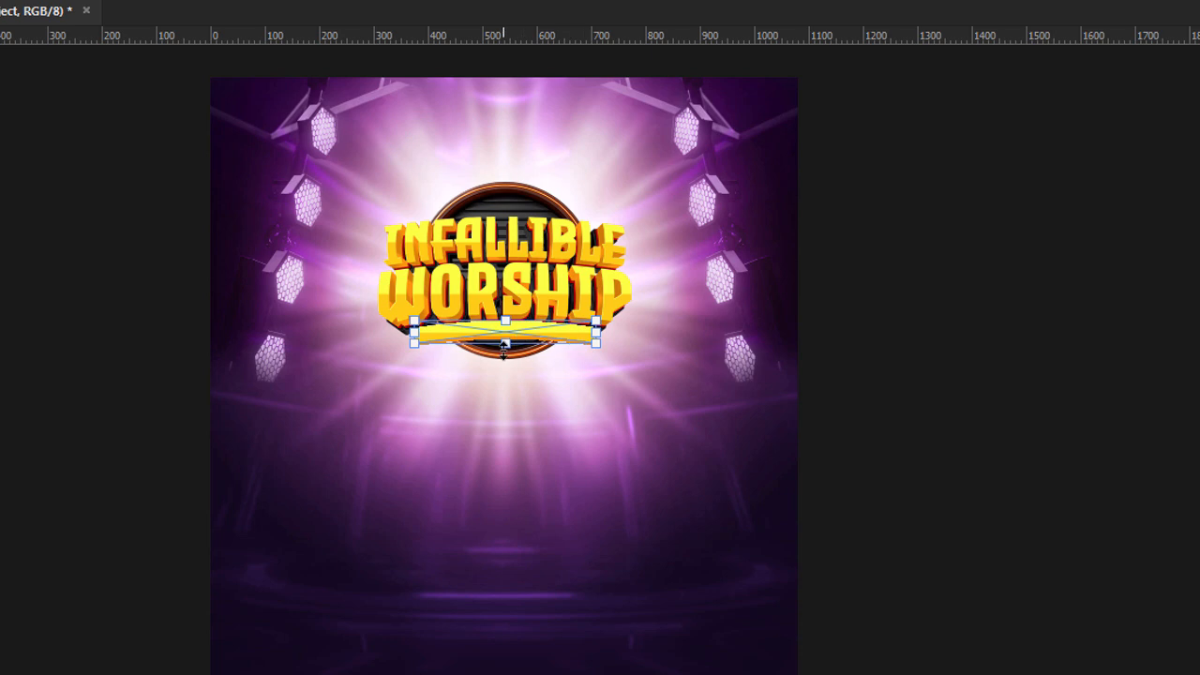
mouse_move(505, 344)
mouse_down()
mouse_move(503, 354)
mouse_move(505, 343)
mouse_up()
click(879, 311)
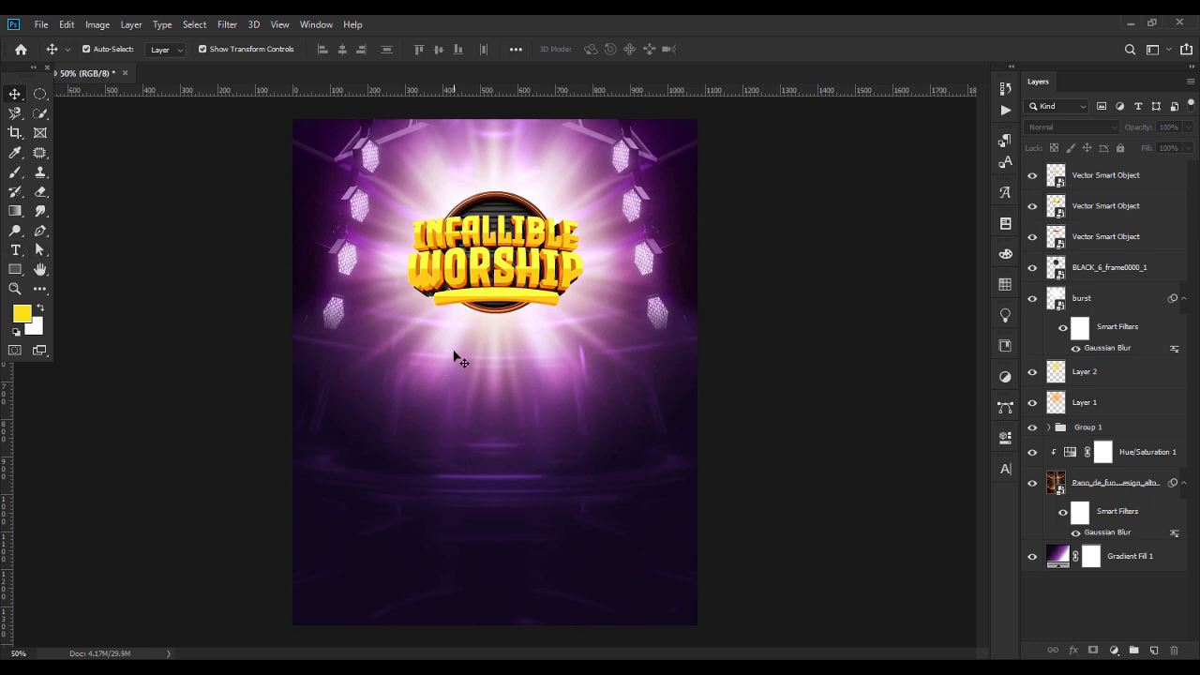
Add a text layer reading EXPERIENCE below the title logo.
click(15, 250)
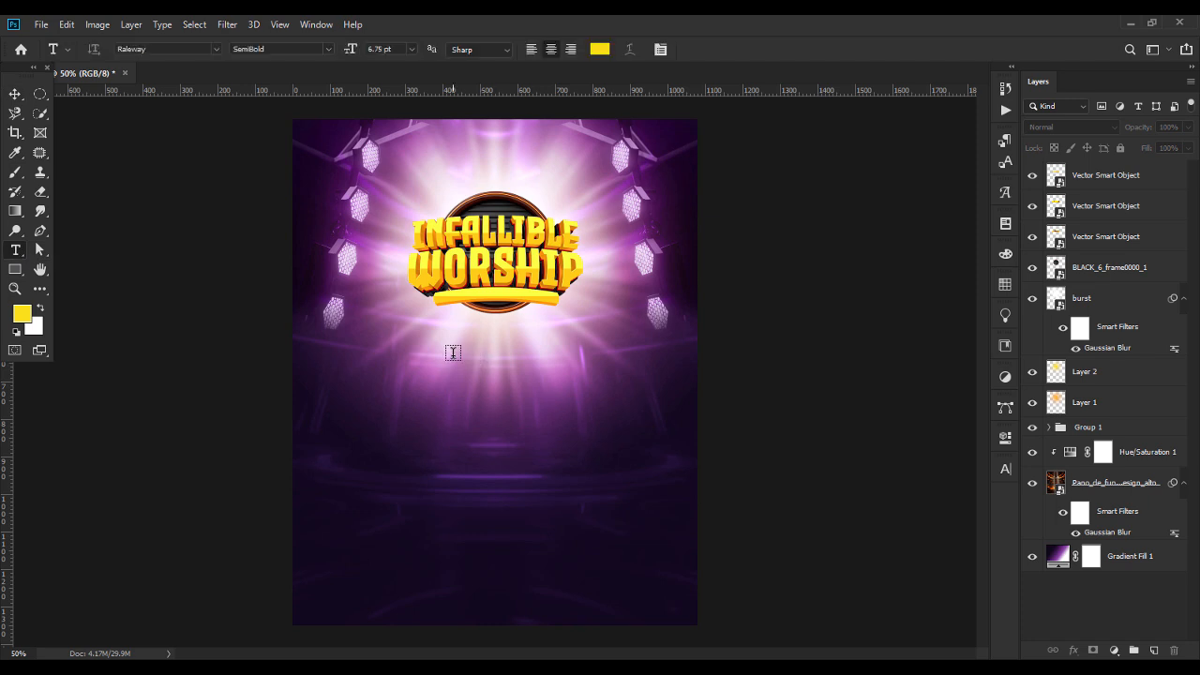
click(452, 353)
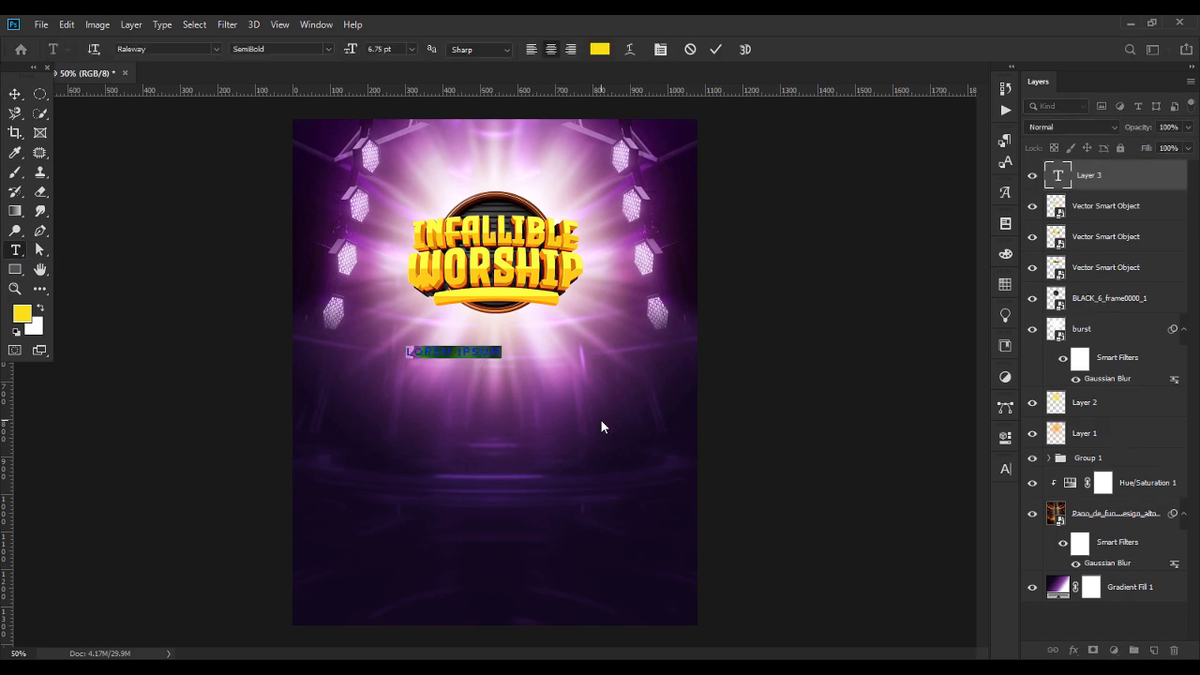
text(EXPERI)
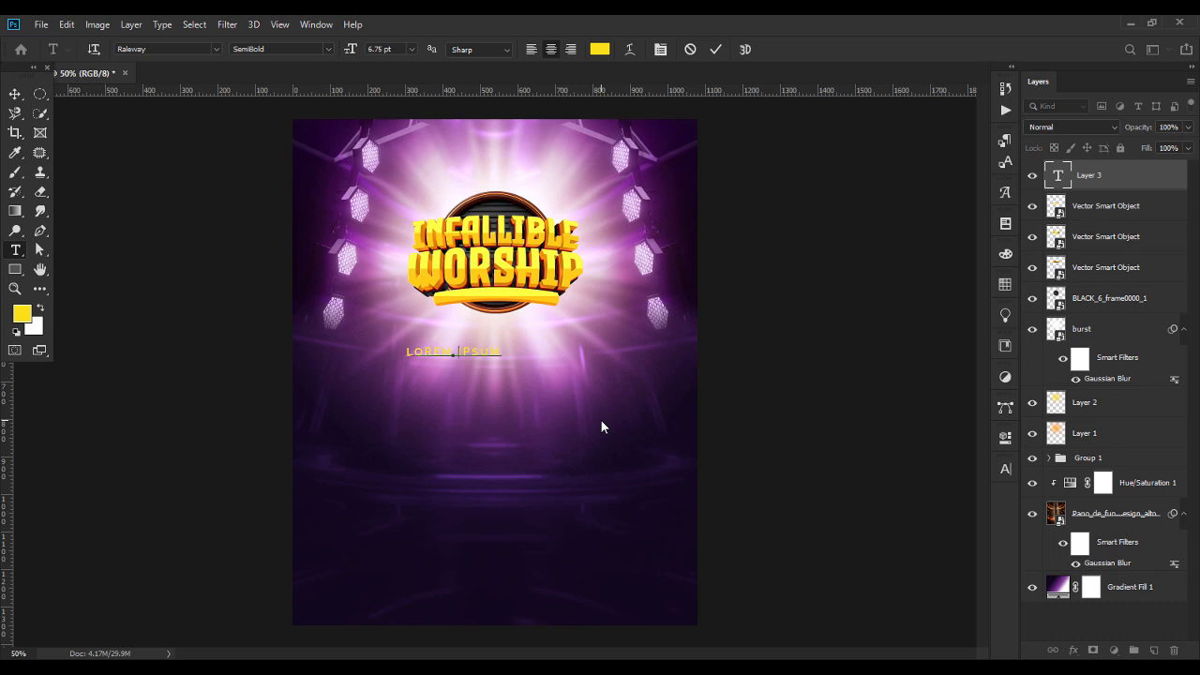
text(ENCE)
Change the EXPERIENCE text's font to Panchang Bold.
key(ctrl+a)
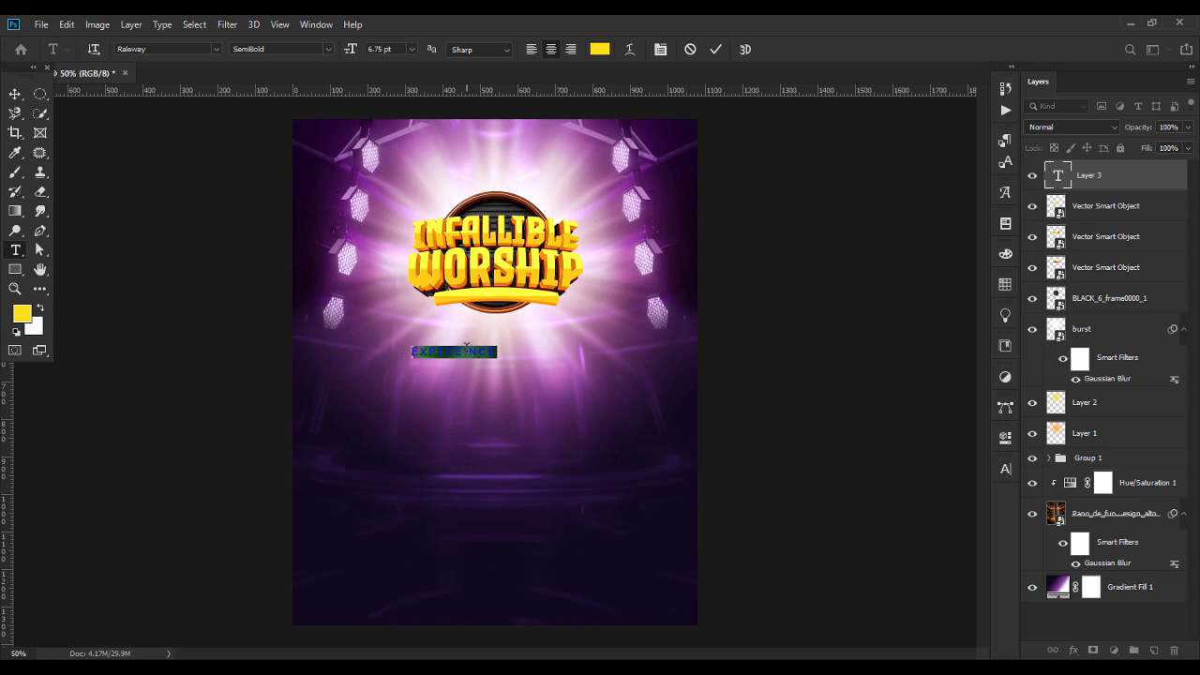
click(141, 49)
click(214, 49)
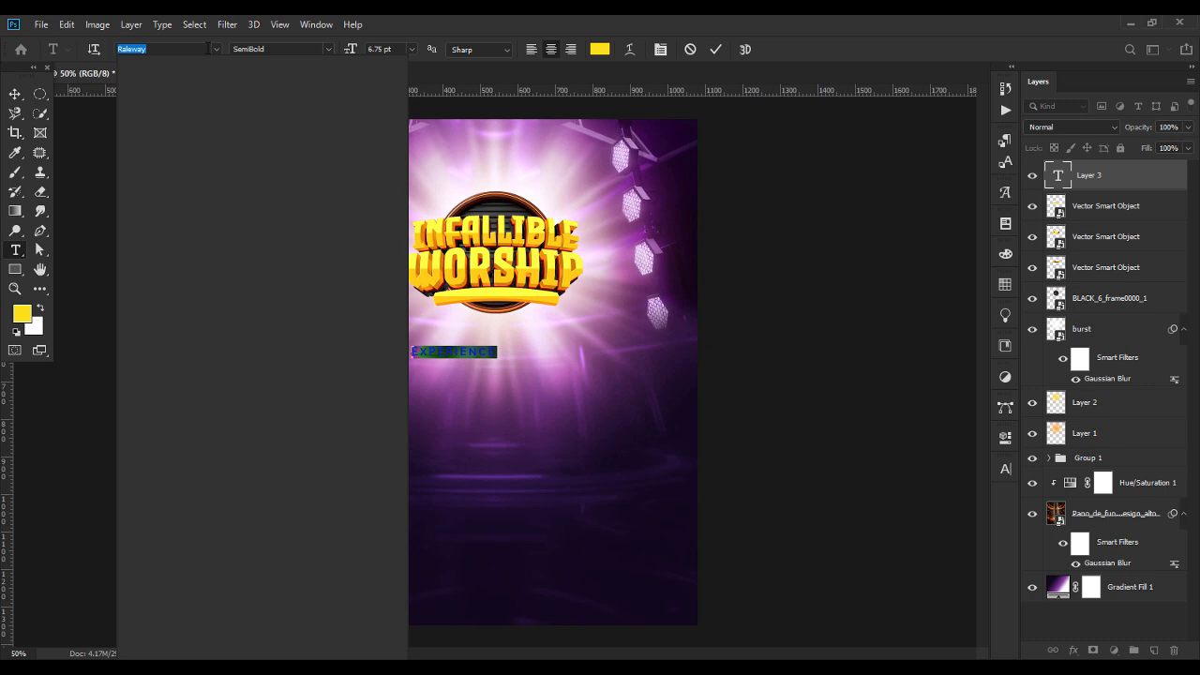
text(PANCH)
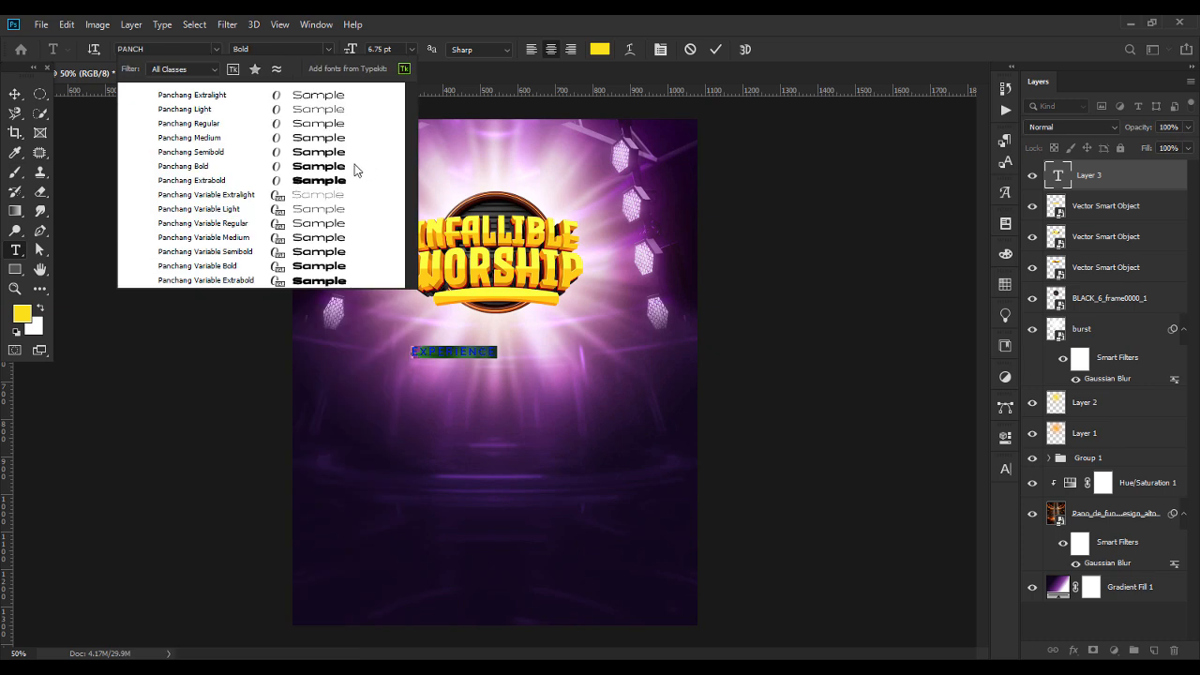
click(354, 168)
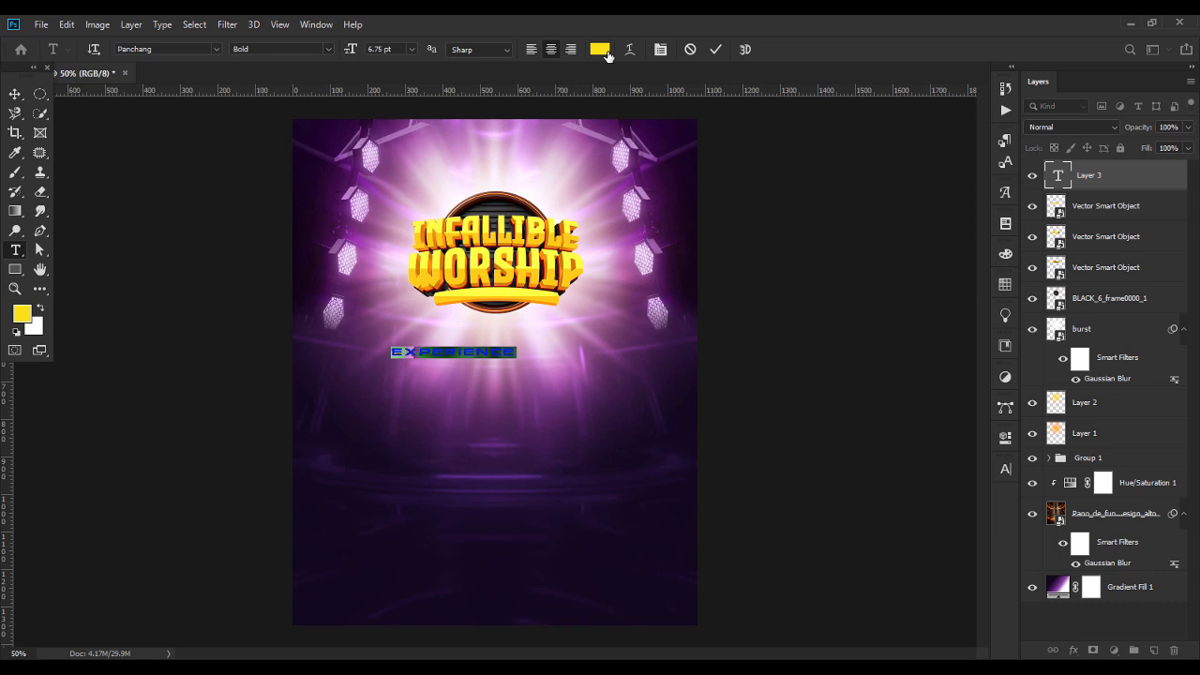
Set the EXPERIENCE text's colour to brown, hex 8D5207.
click(600, 49)
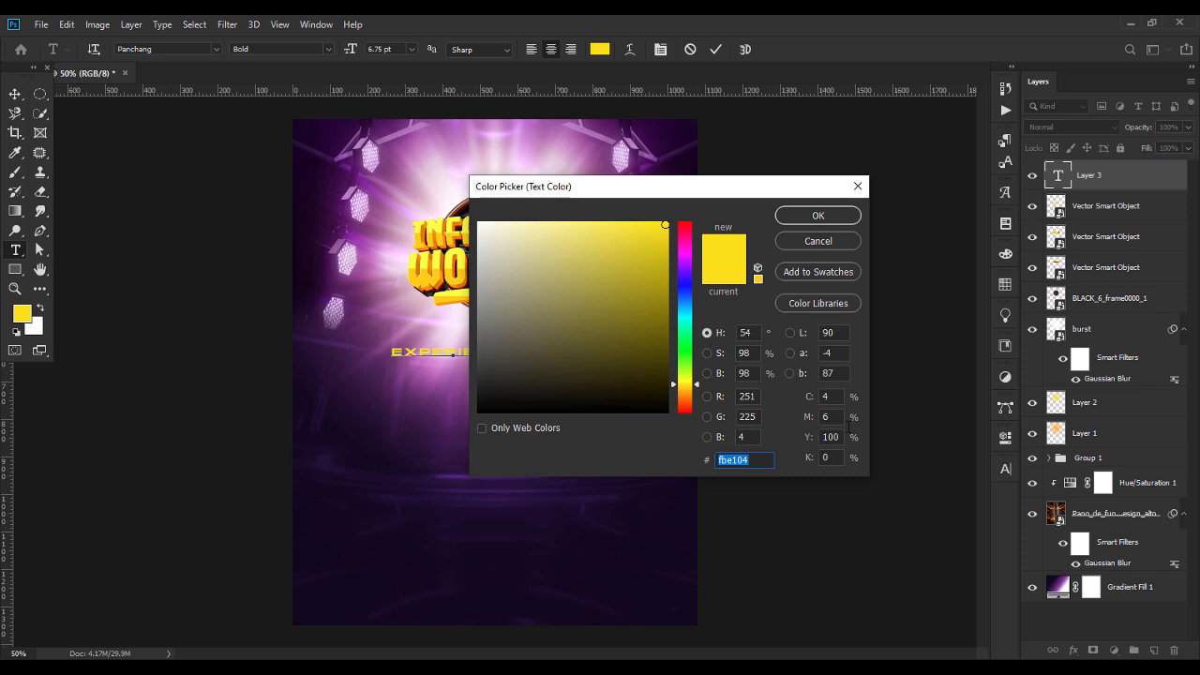
text(8D)
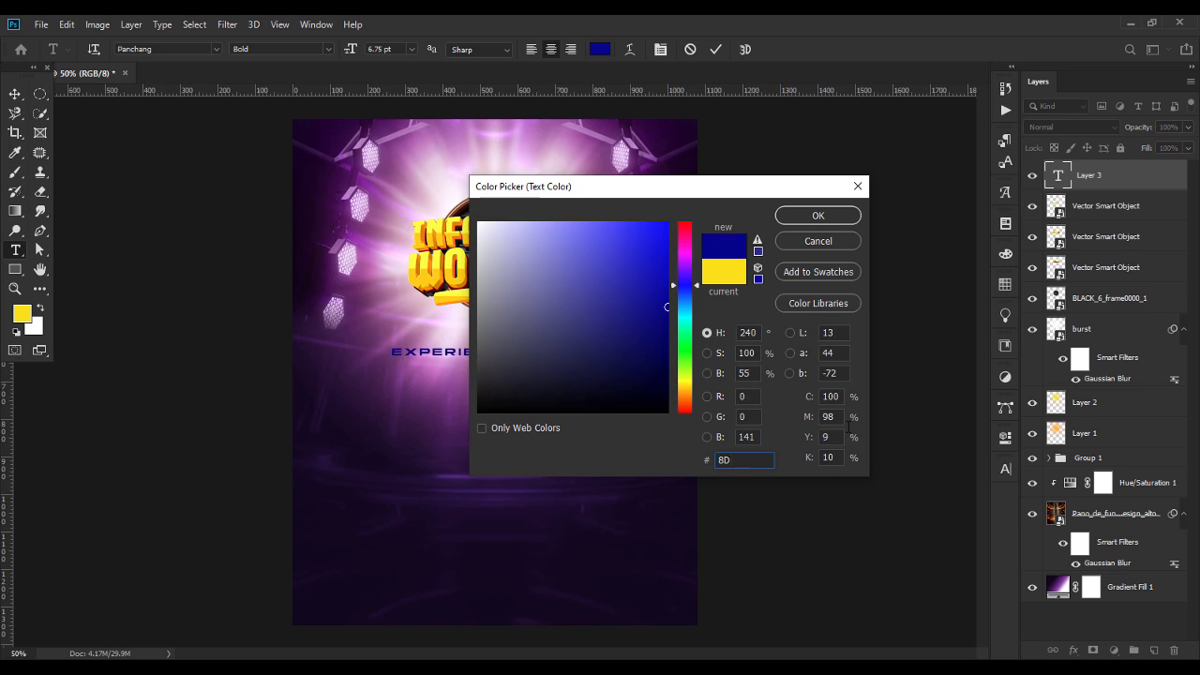
text(52)
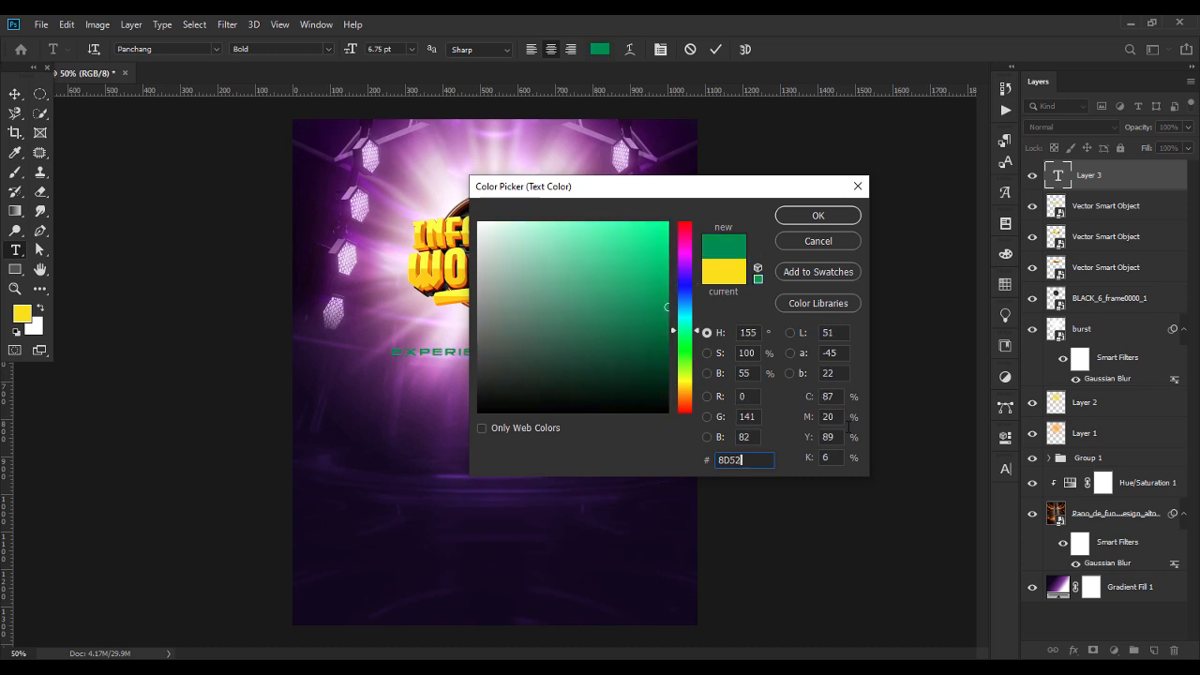
text(07)
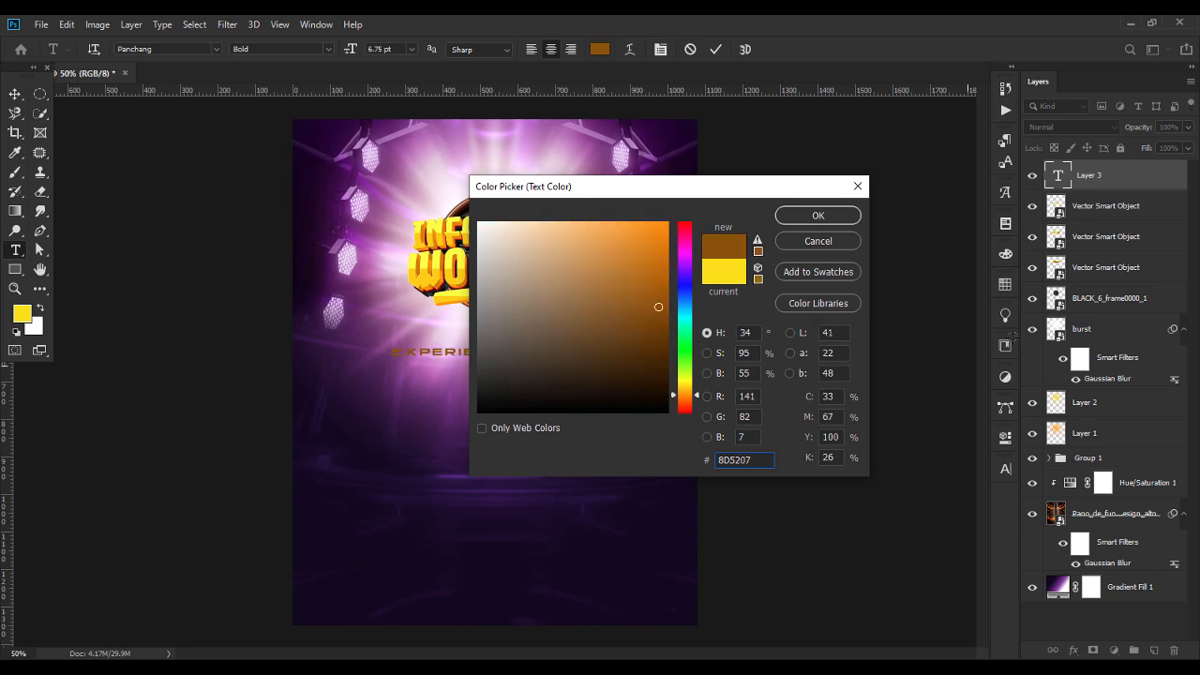
click(829, 215)
Set the tracking of the EXPERIENCE text to 0.
click(1006, 468)
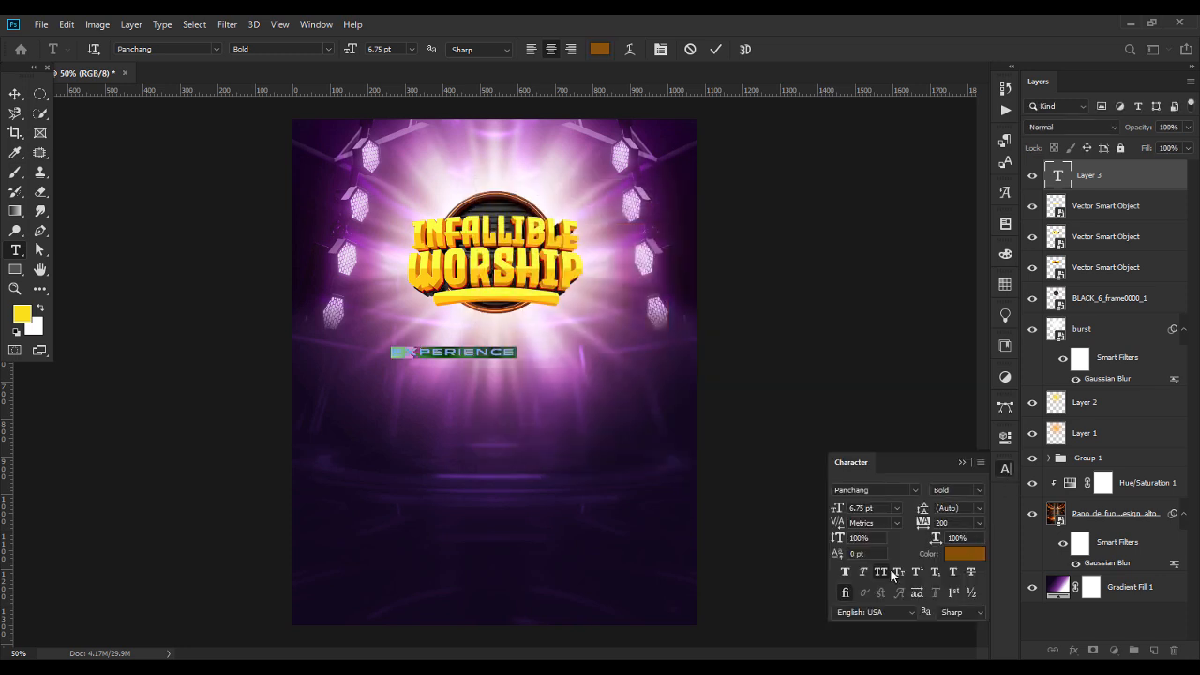
click(979, 522)
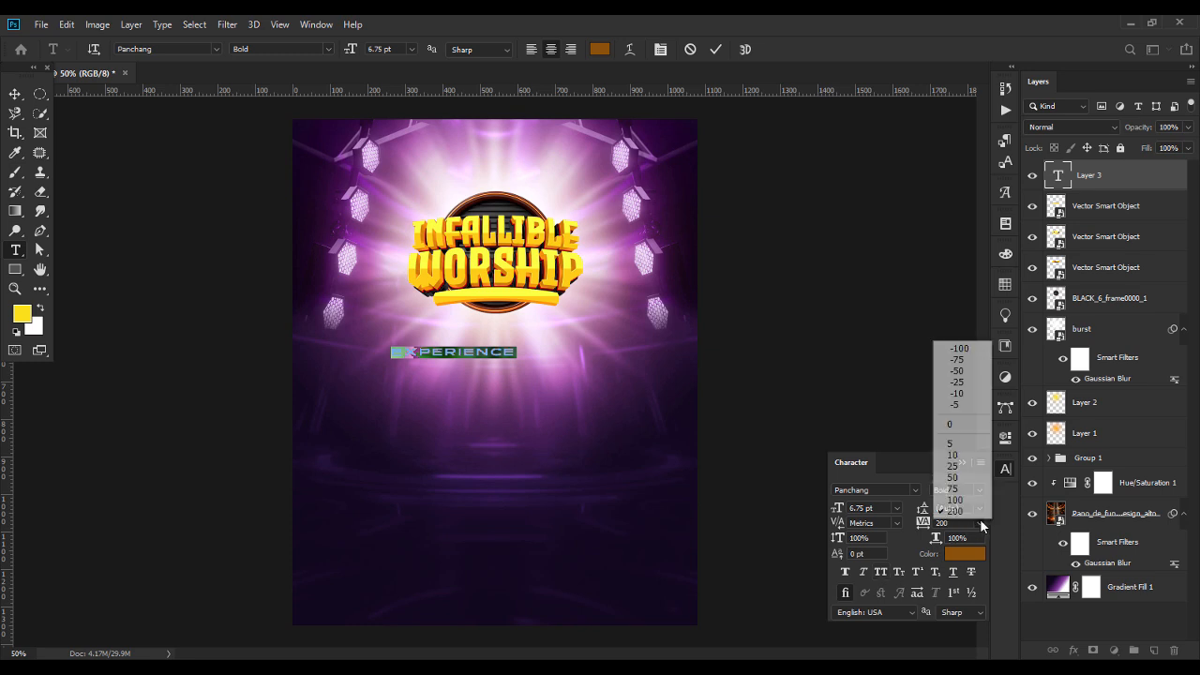
click(966, 424)
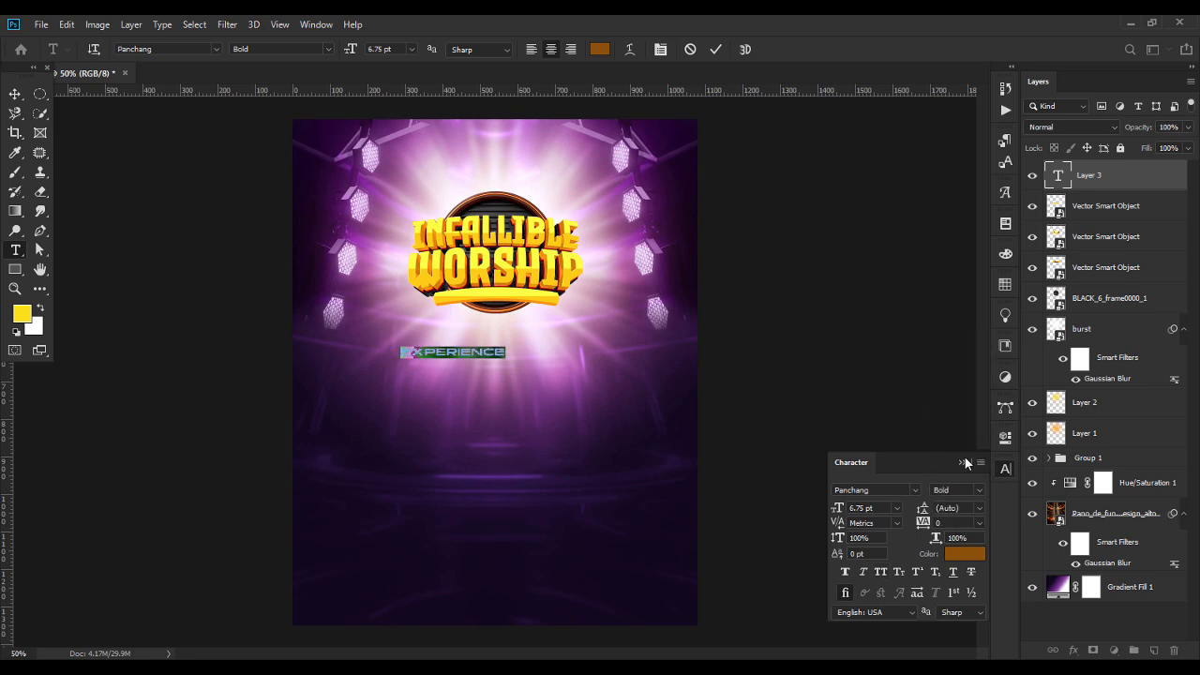
click(961, 462)
Move the EXPERIENCE text onto the curved yellow bar, centred along it and nudged slightly upward.
click(14, 93)
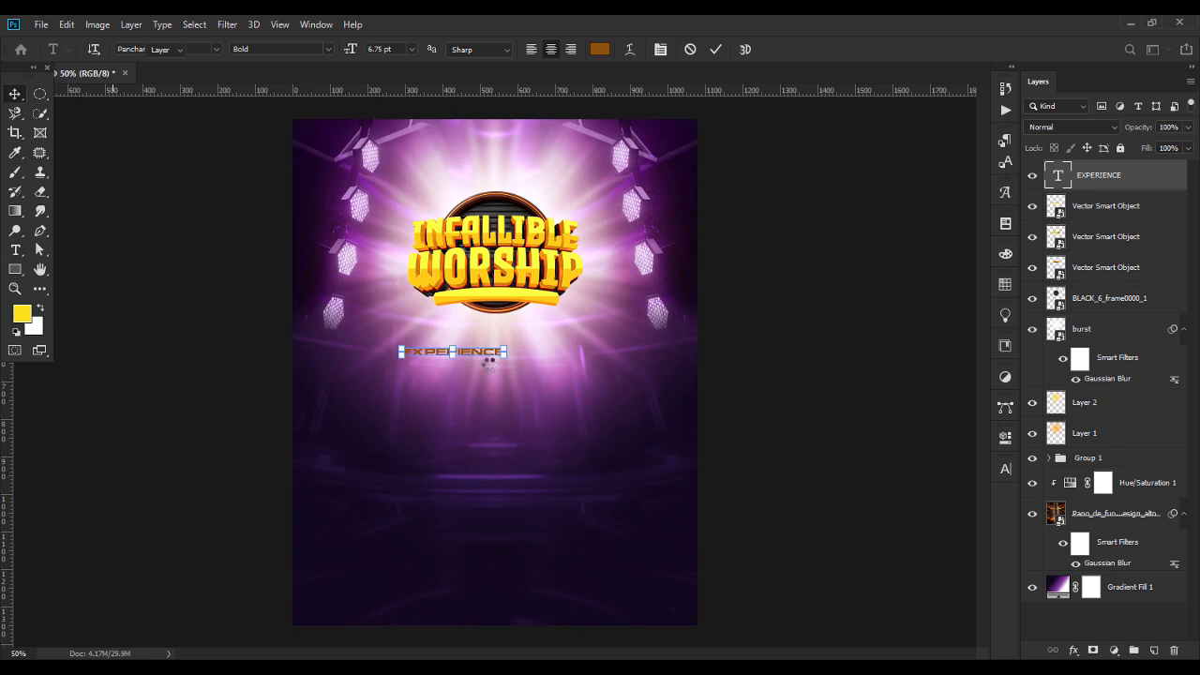
drag(484, 354, 525, 300)
key(ctrl+plus)
key(ctrl+plus)
key(ctrl+plus)
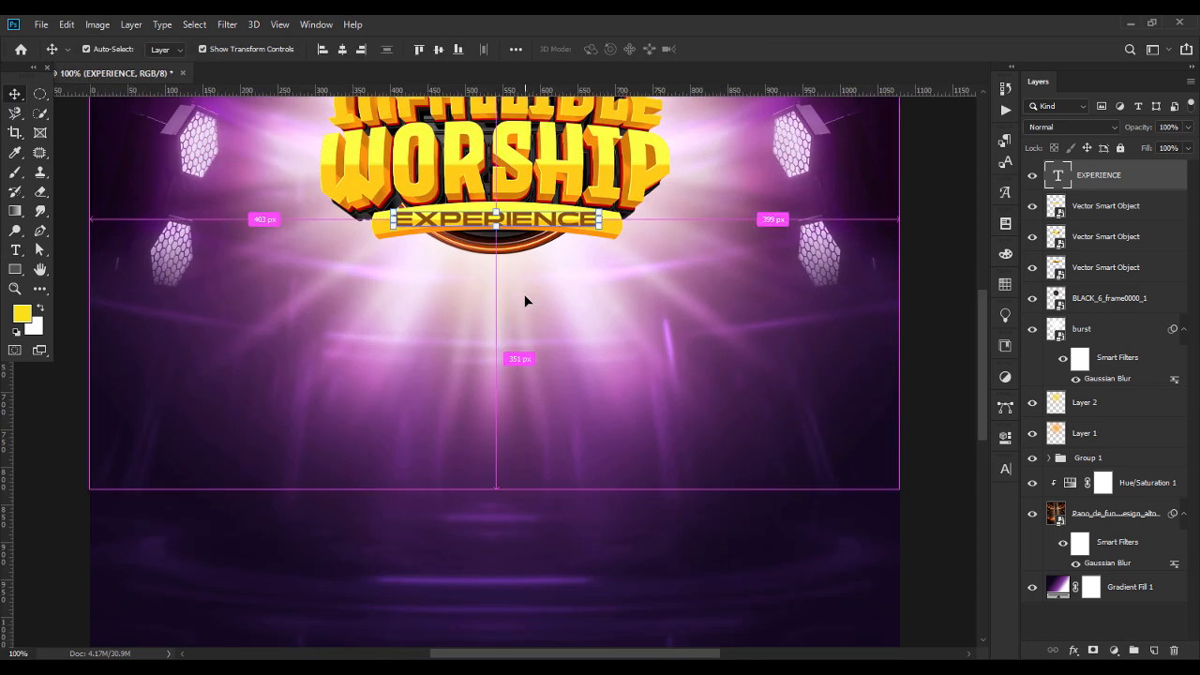
drag(529, 225, 530, 220)
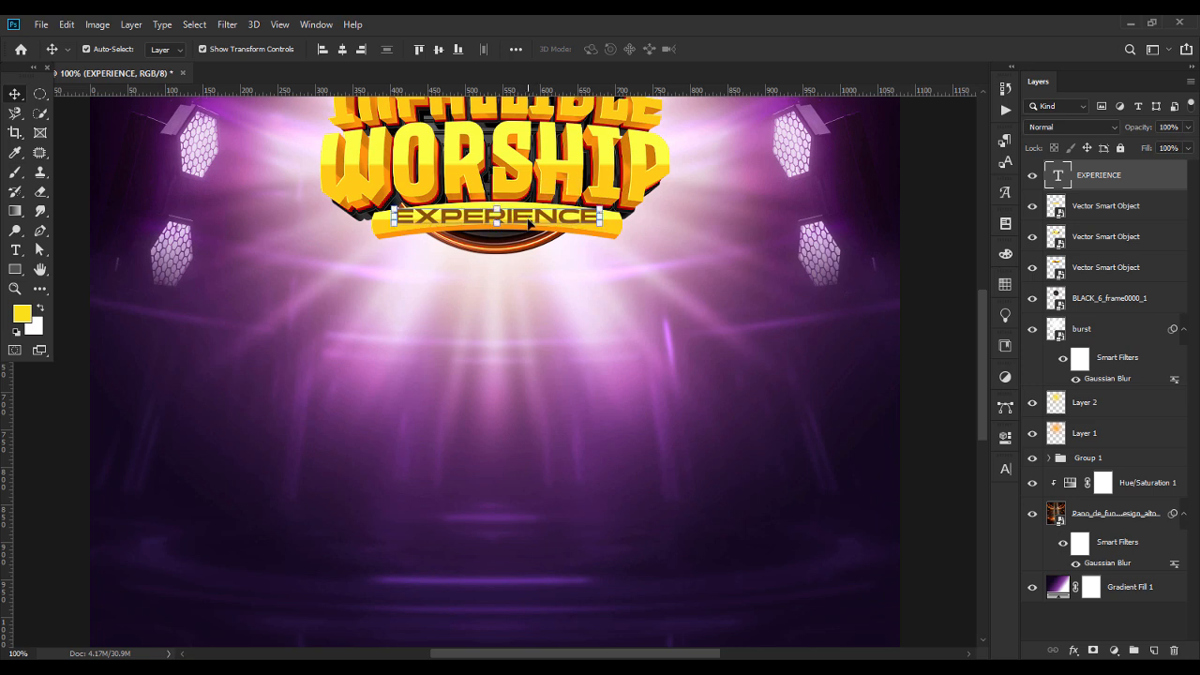
Warp the EXPERIENCE text with a horizontal Arc, bend +7% and vertical distortion +4%, to follow the bar's curve.
key(t)
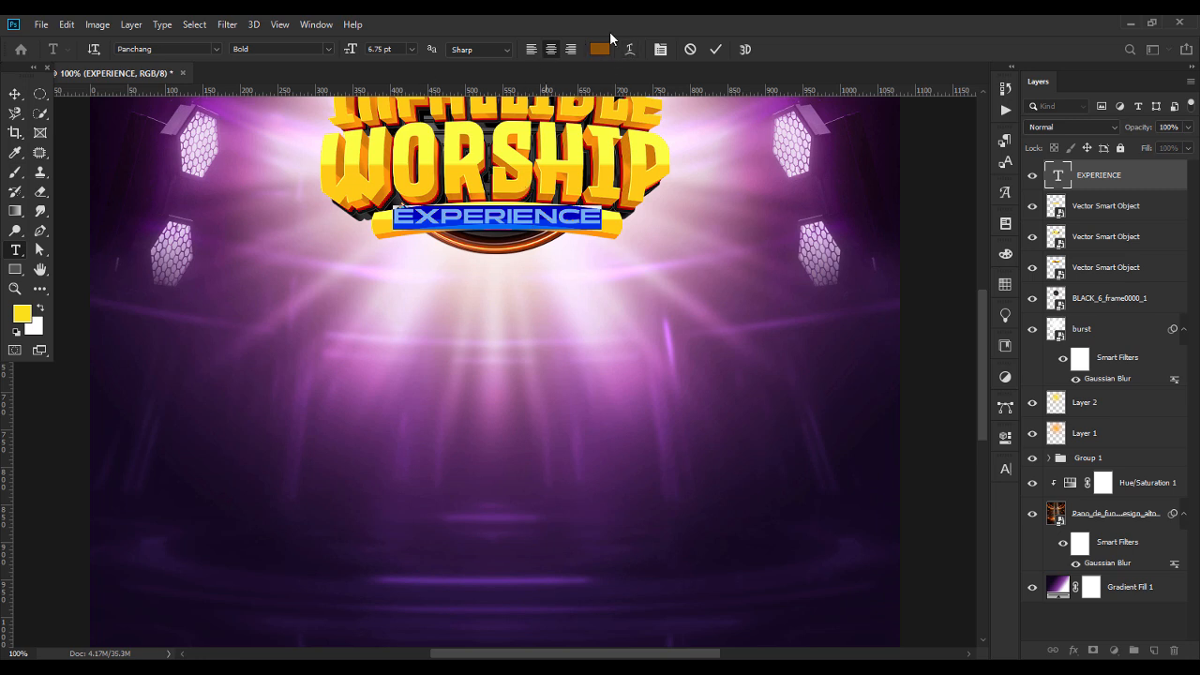
click(629, 49)
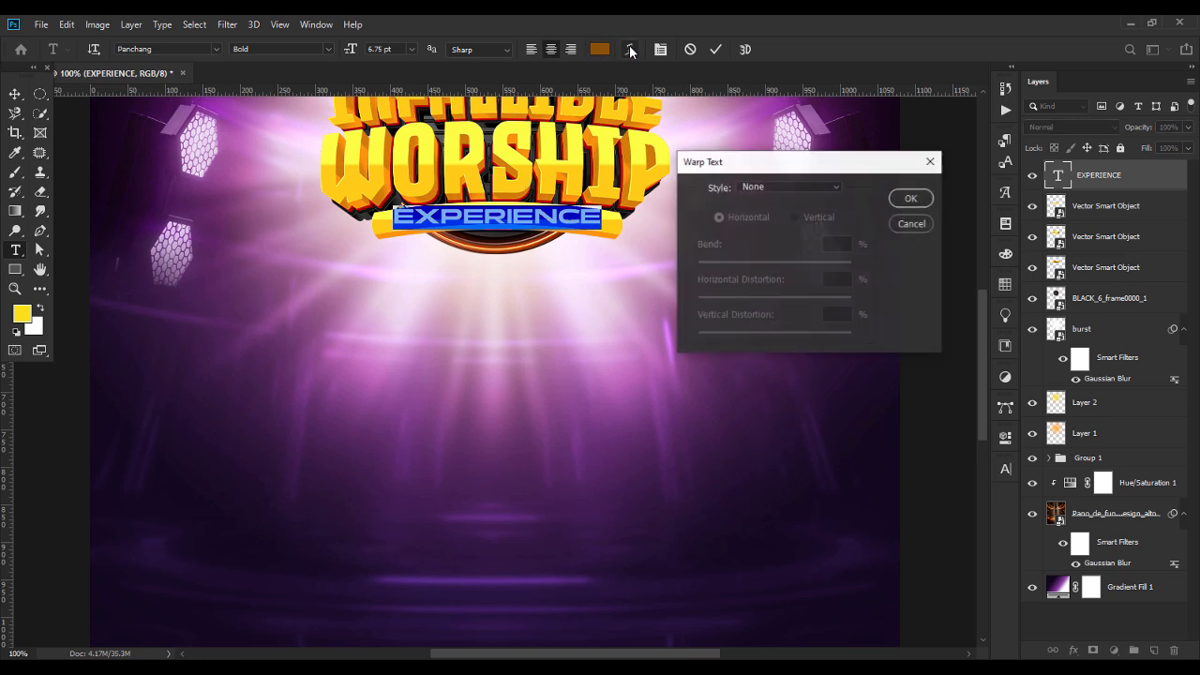
click(762, 186)
click(771, 229)
drag(812, 265, 780, 267)
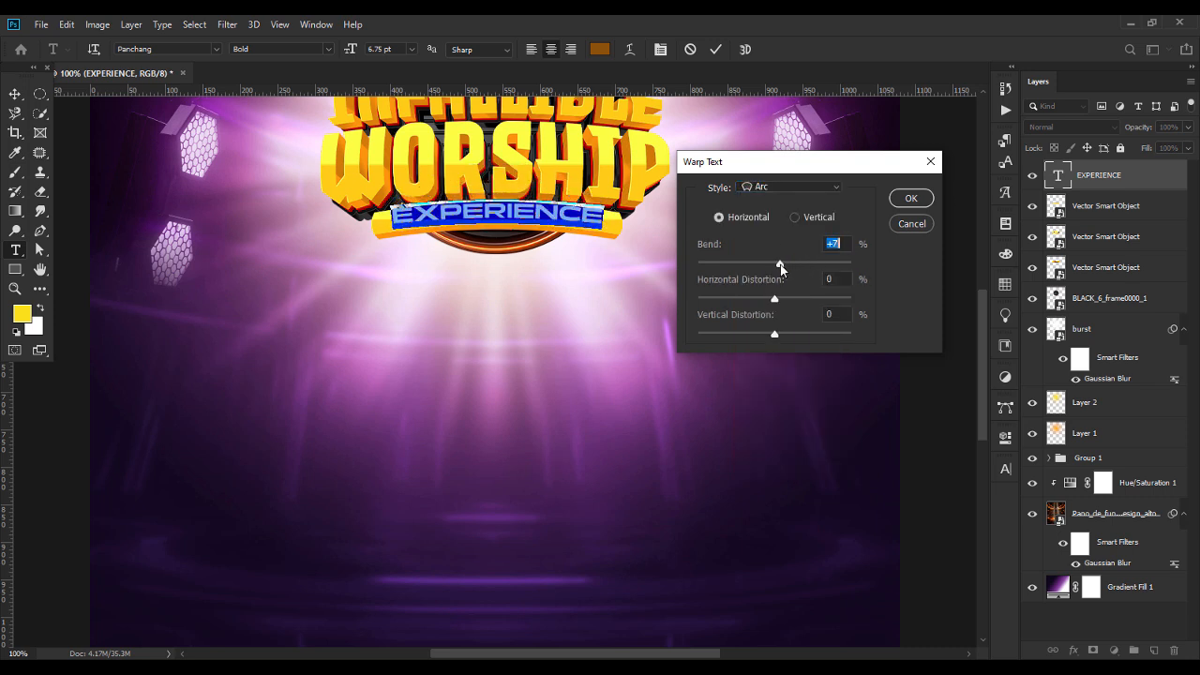
drag(774, 333, 778, 336)
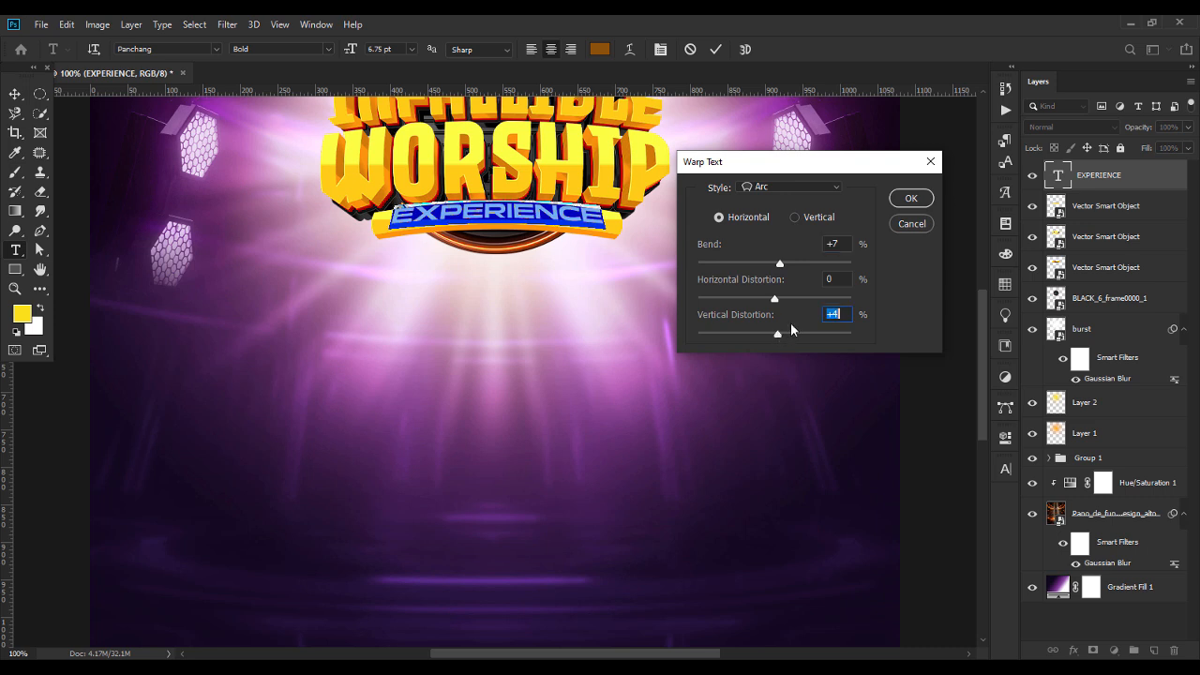
click(842, 242)
click(907, 197)
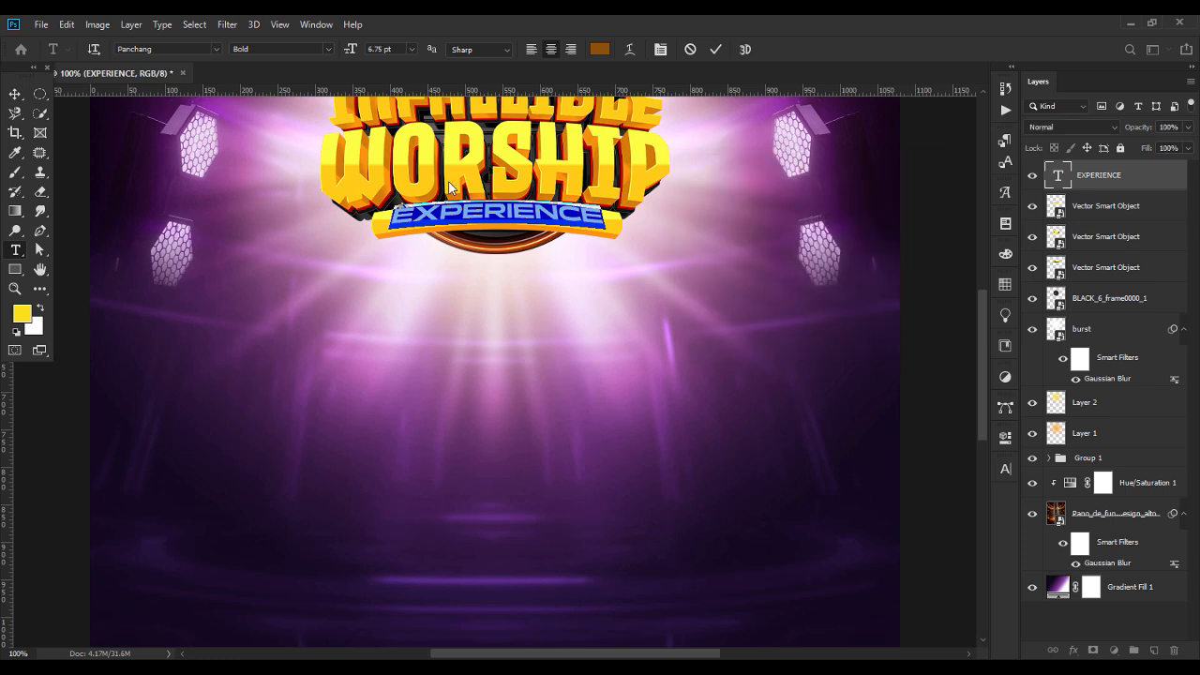
Nudge the warped EXPERIENCE text slightly downward on the curved yellow bar.
click(15, 94)
key(Down)
key(Down)
key(Down)
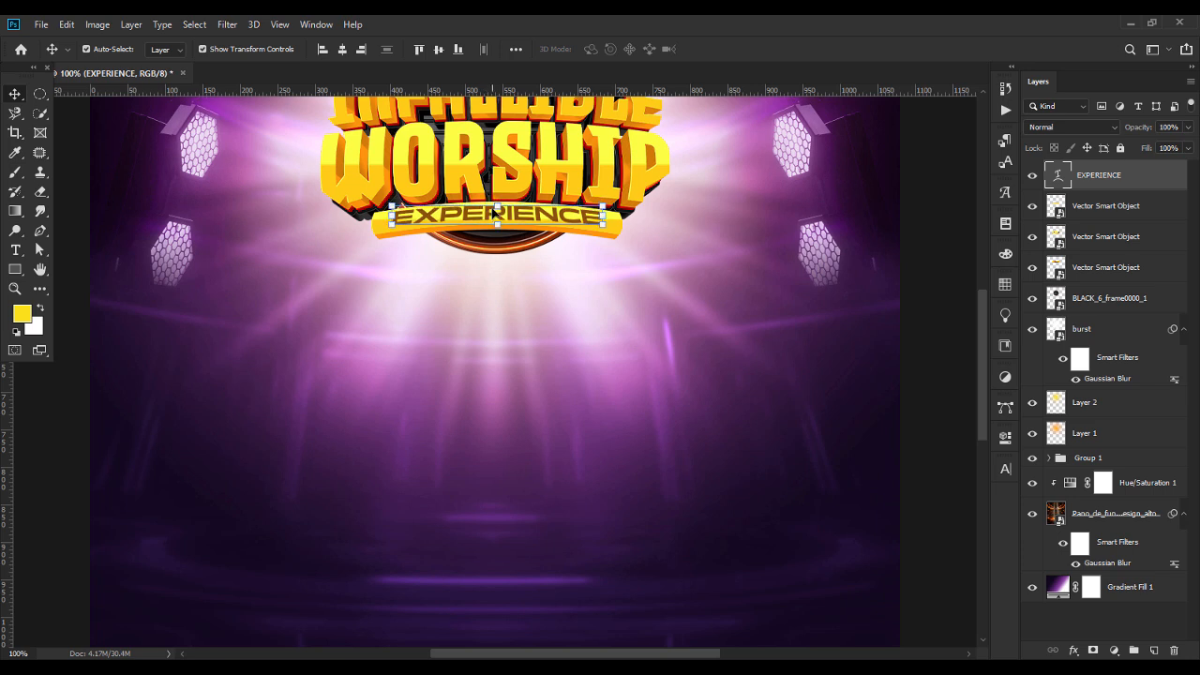
click(754, 242)
Set the EXPERIENCE text's font size to 6 pt.
double_click(563, 216)
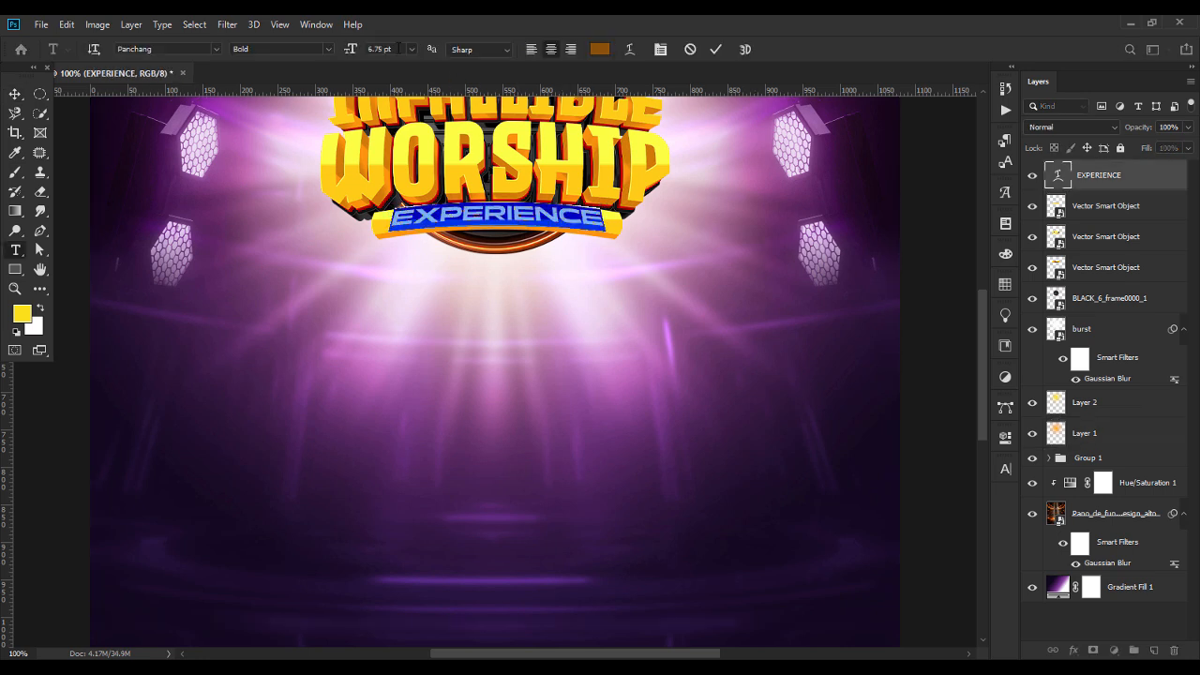
key(Down)
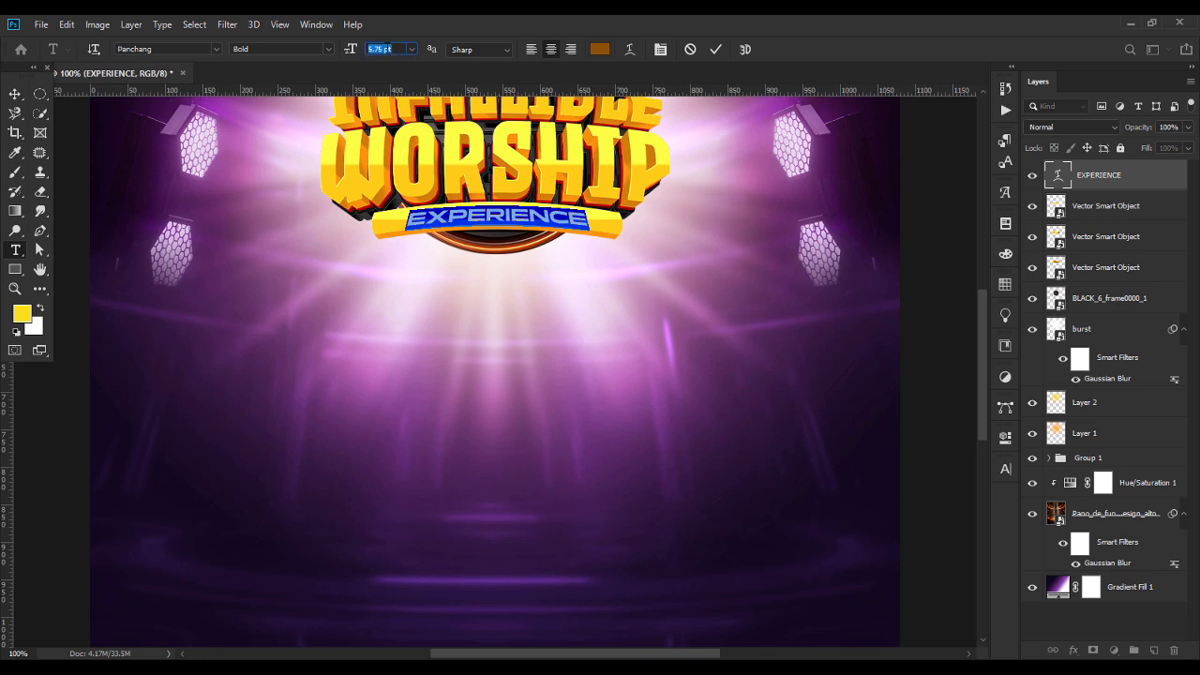
text(6)
key(Return)
click(16, 95)
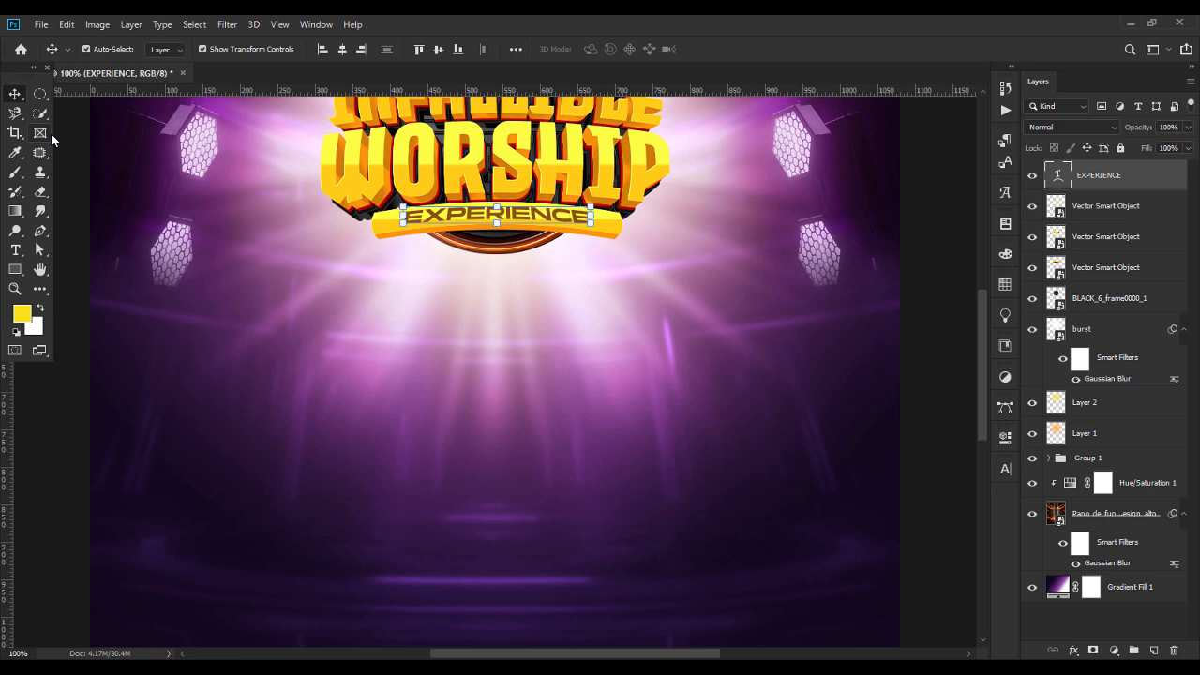
click(592, 328)
click(542, 217)
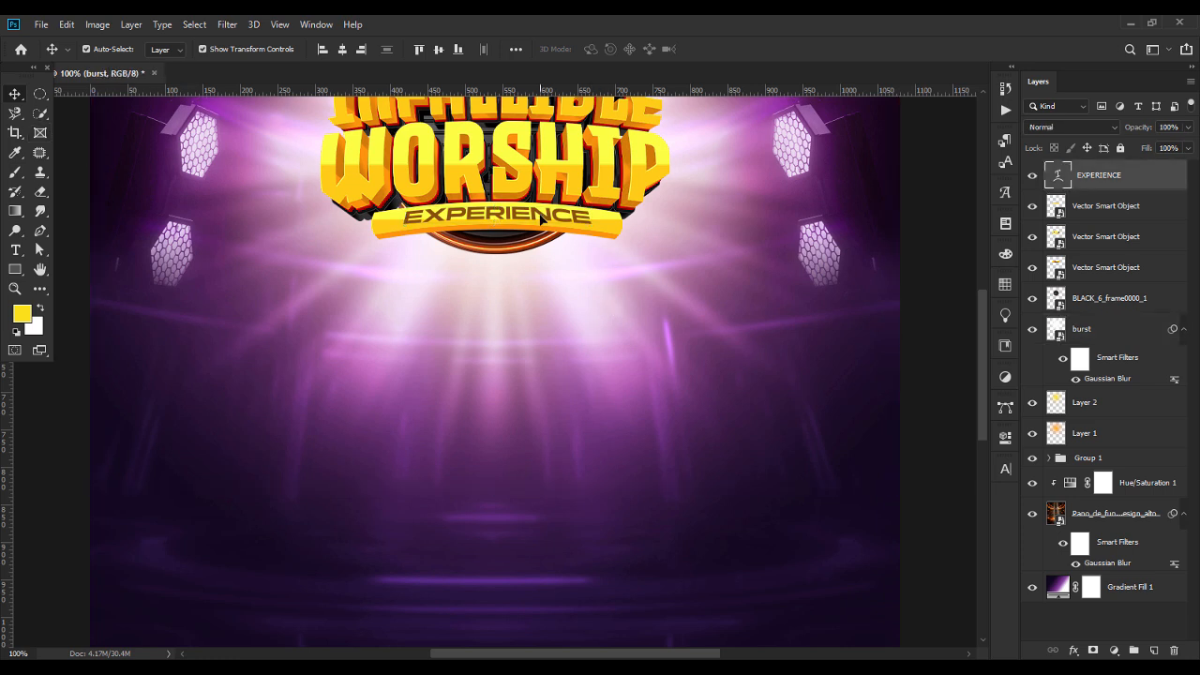
key(ctrl+minus)
key(ctrl+minus)
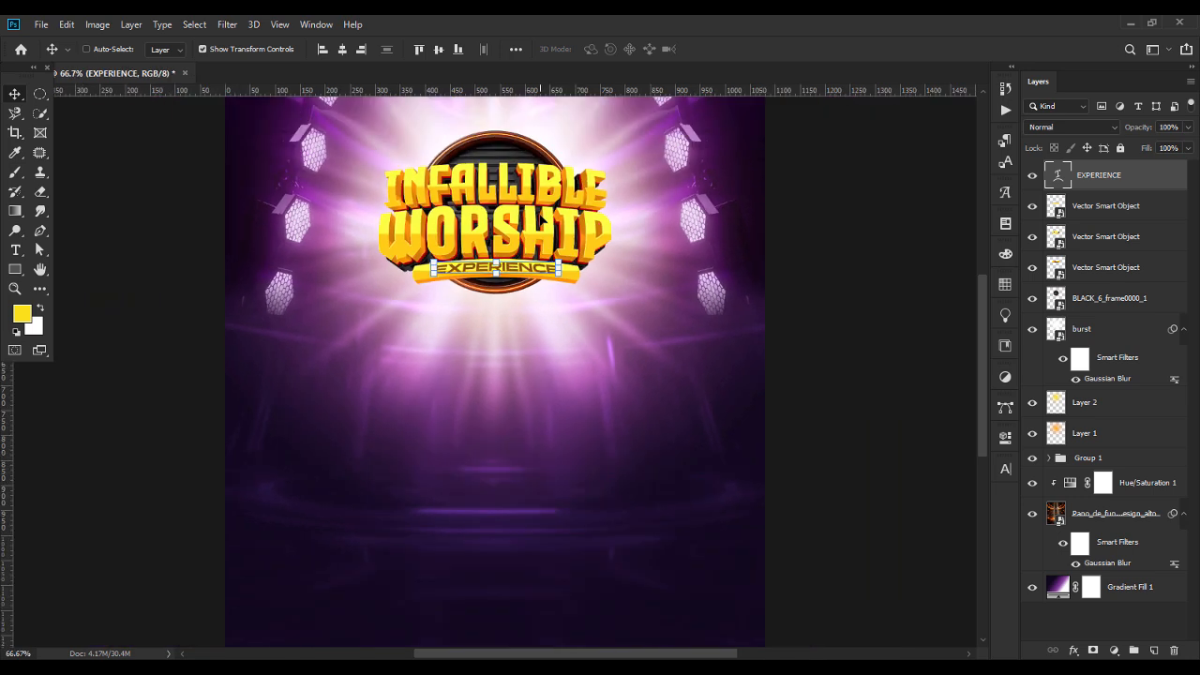
click(786, 362)
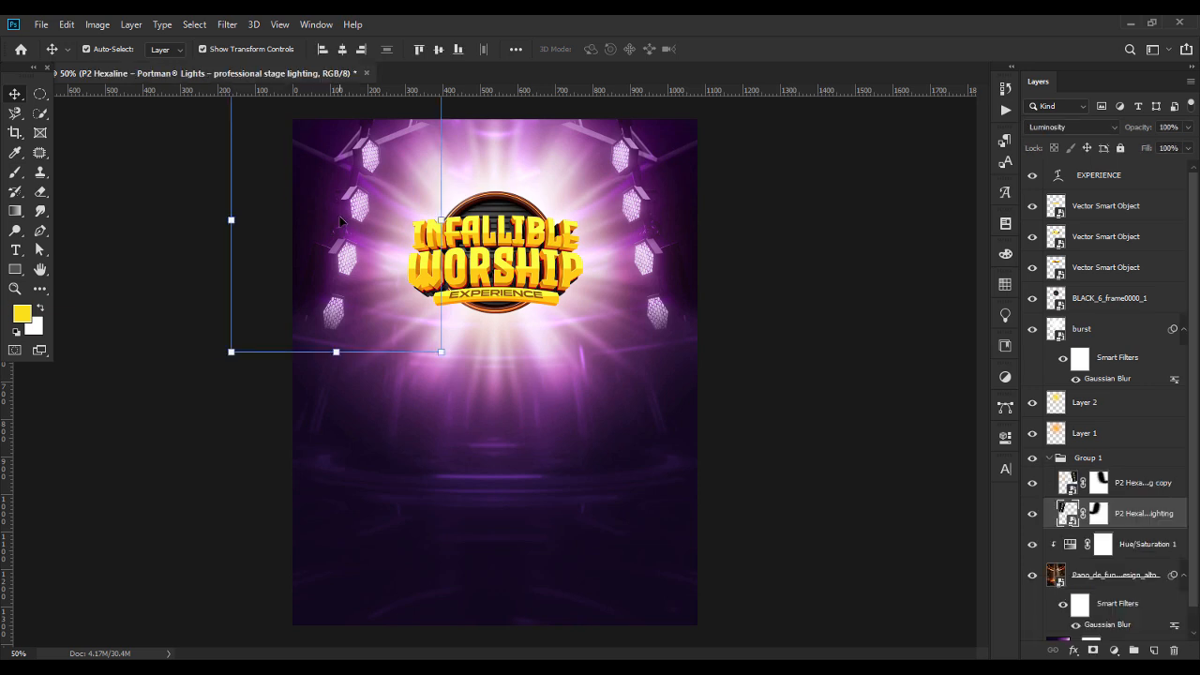
Move the left and right rows of stage lights outward, away from the title and closer to the flyer's edges.
click(656, 240)
click(640, 155)
drag(641, 153, 648, 152)
click(750, 344)
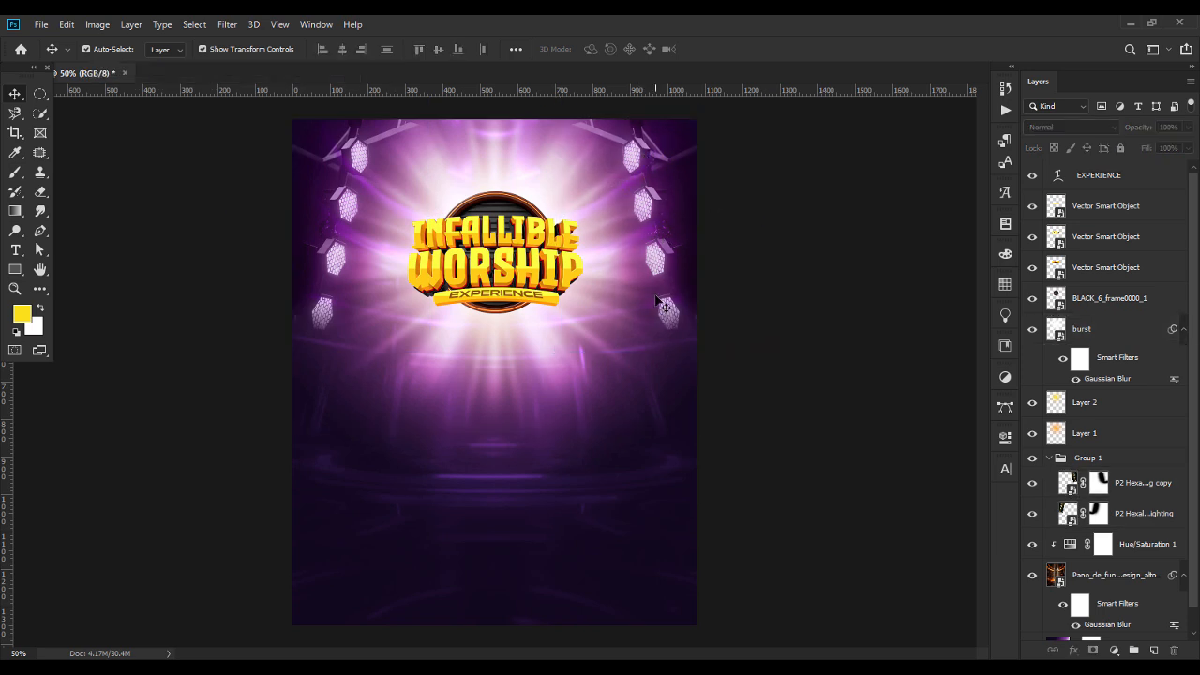
Nudge the black circular frame slightly downward behind the INFALLIBLE WORSHIP title.
click(494, 200)
key(shift+Down)
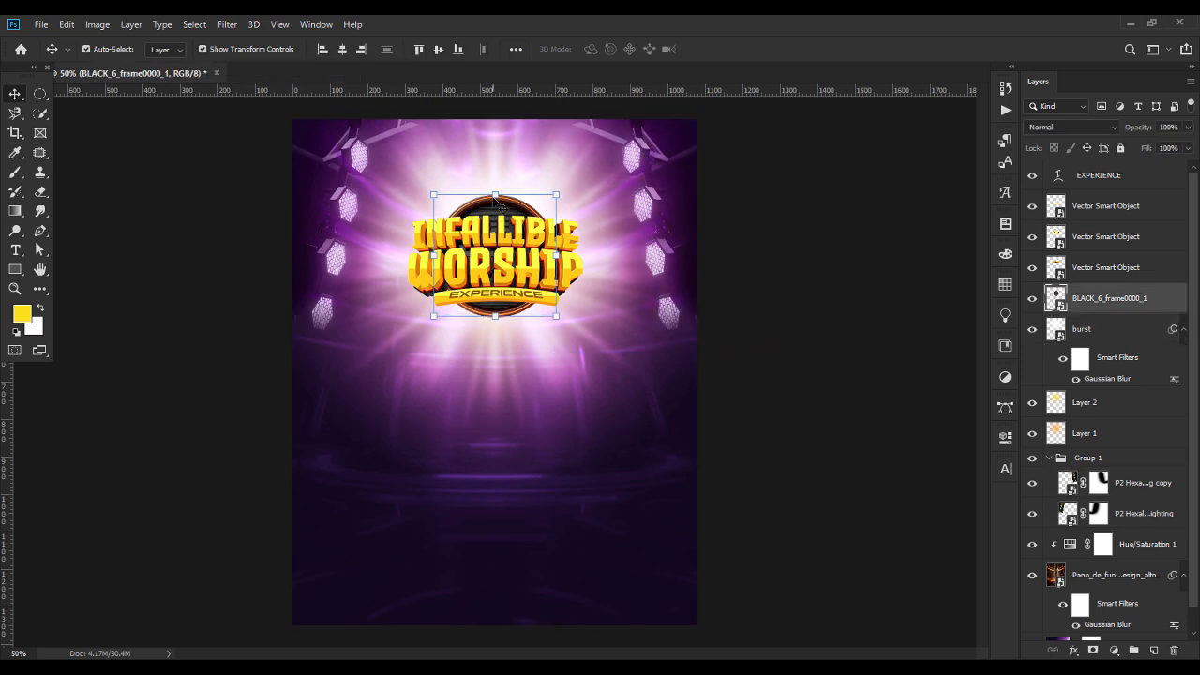
key(Down)
key(Down)
key(Down)
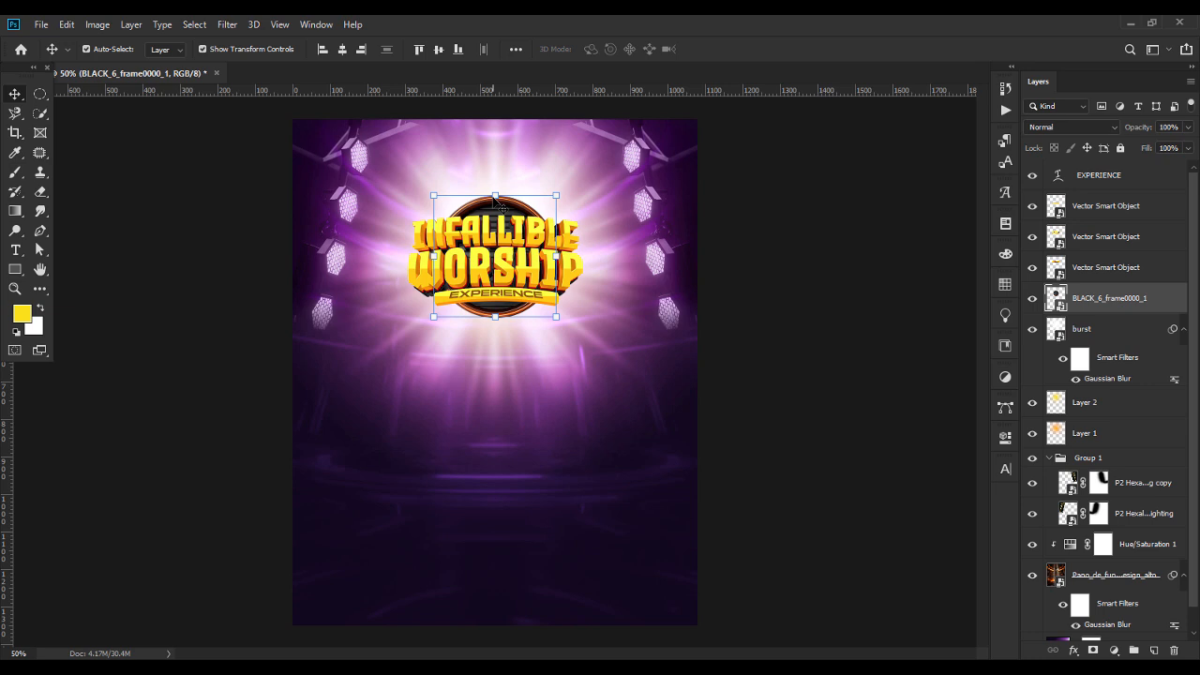
click(825, 328)
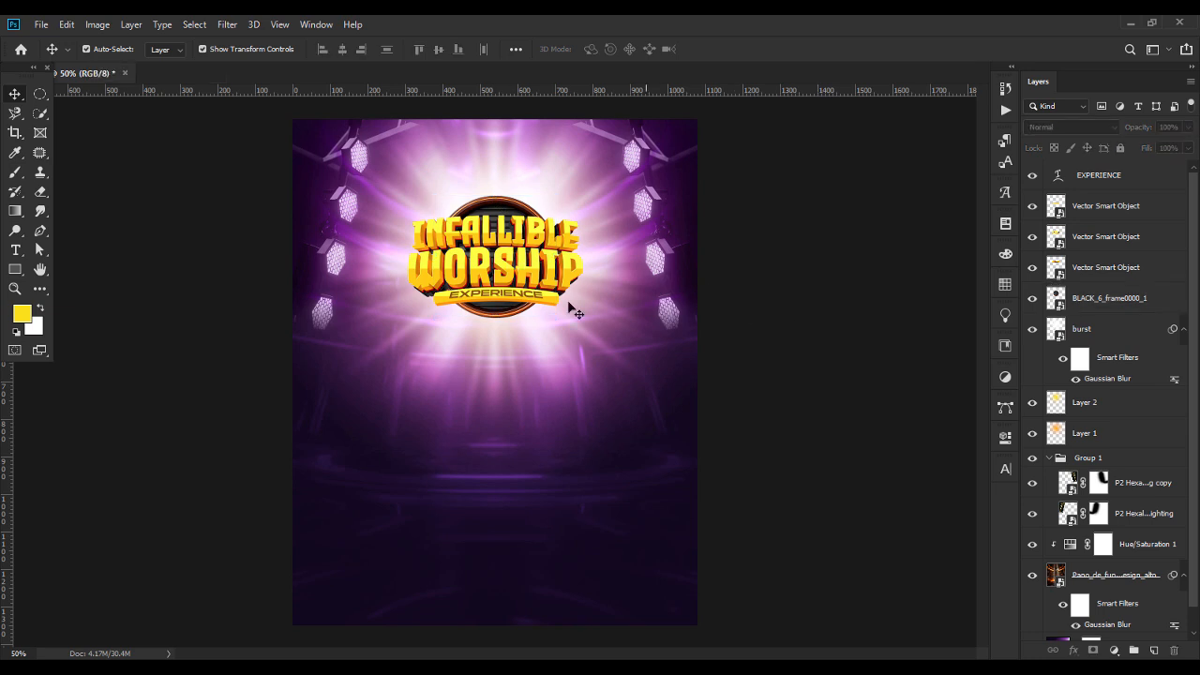
Draw a circle about 348 px in diameter over the title with the Ellipse tool and position it around the black frame.
click(17, 251)
right_click(18, 254)
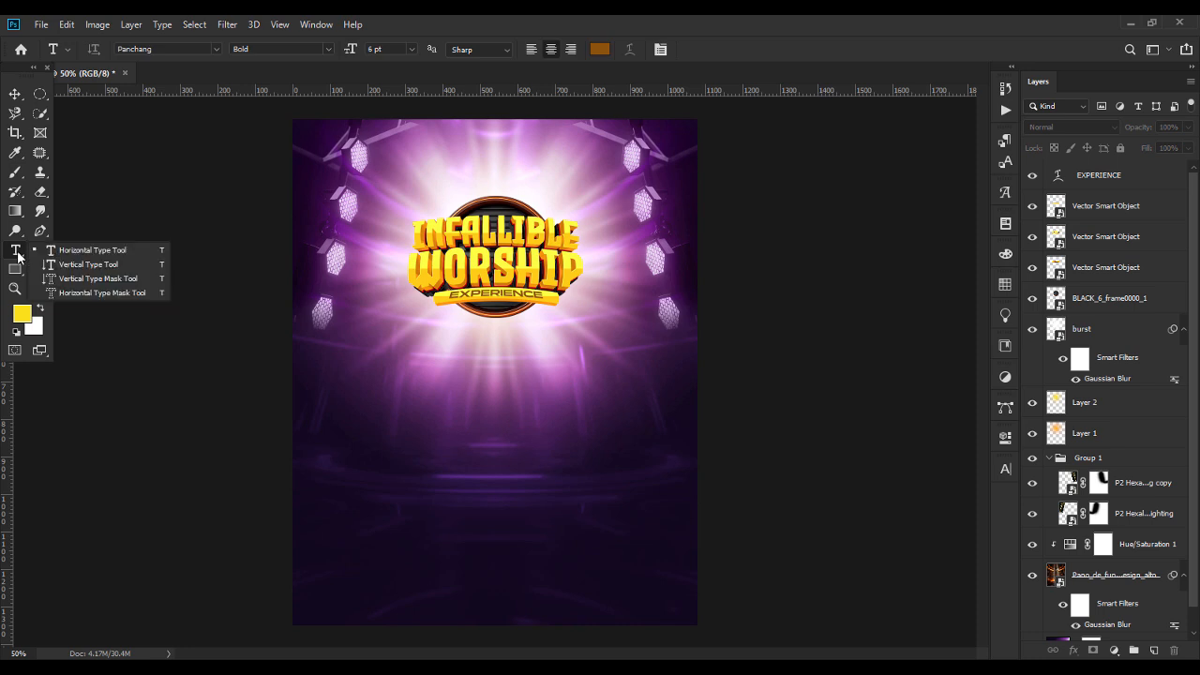
click(16, 272)
right_click(16, 277)
click(71, 270)
right_click(18, 277)
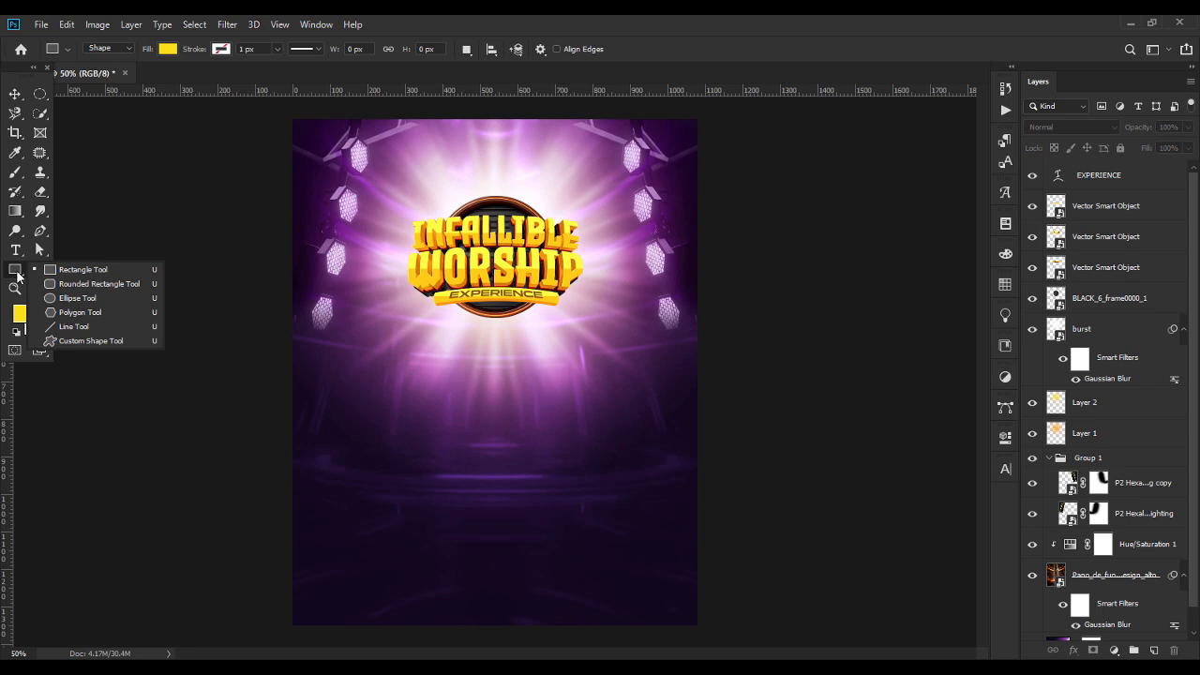
click(78, 299)
alt+click(496, 255)
drag(491, 255, 547, 344)
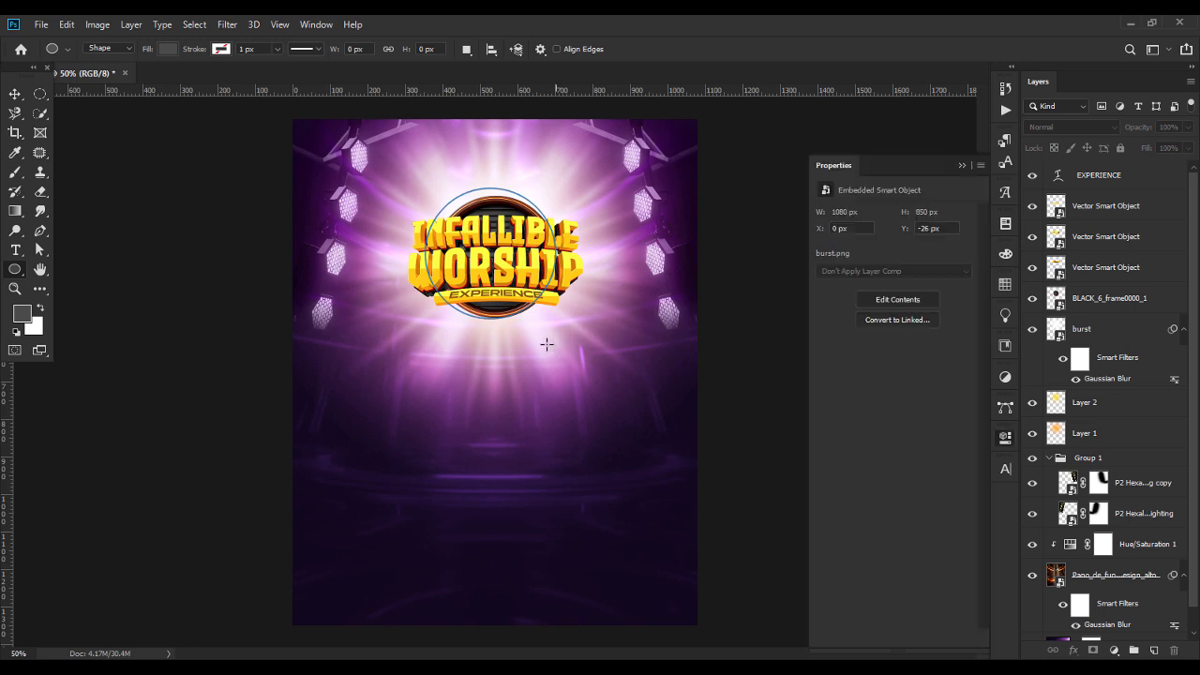
key(v)
drag(502, 246, 513, 254)
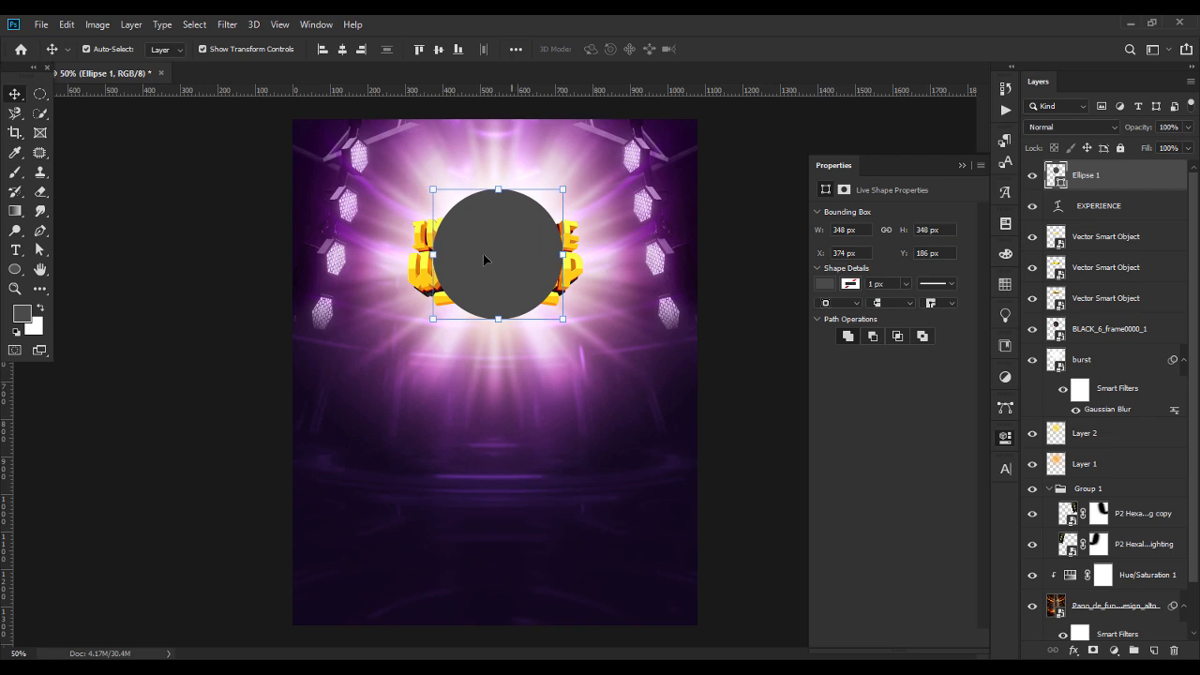
Add "PURE & UNDILUTED WORSHIP |" as text running along the circle's outline and repeat the phrase.
click(16, 251)
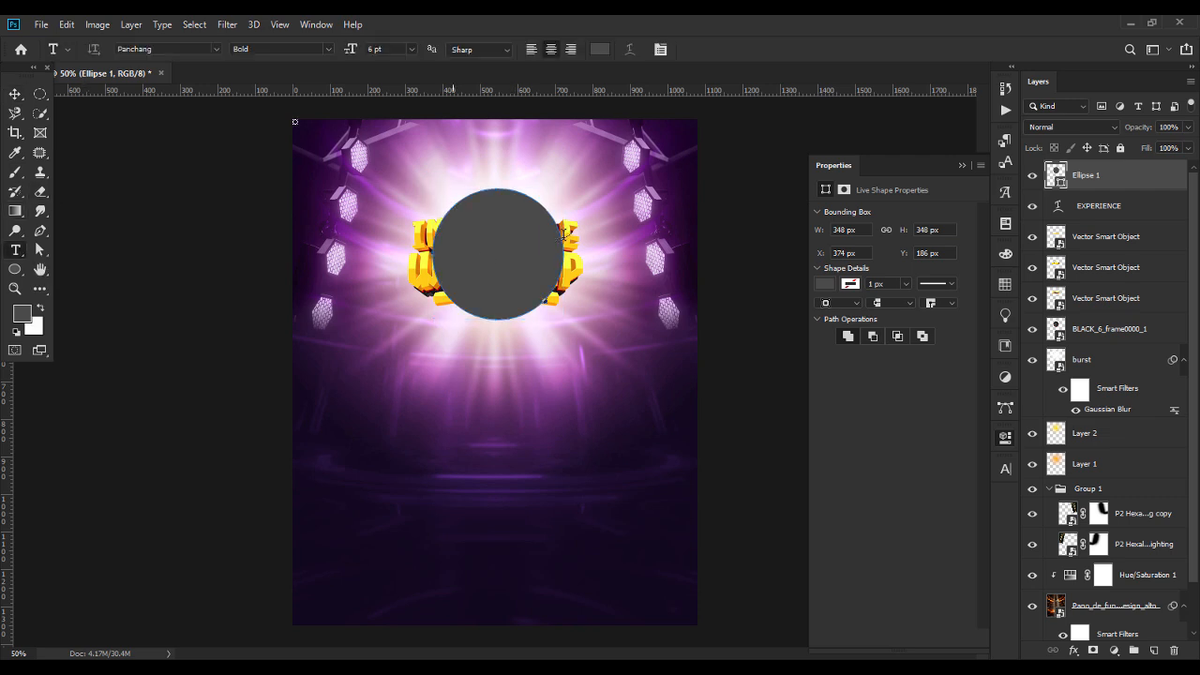
click(564, 235)
text(PURE & UNDILUTED WORSHIP |)
key(ctrl+a)
key(ctrl+c)
key(Right)
key(ctrl+v)
Set the circular text to Oswald Regular, 4 pt, and add further repeats of the phrase to fill the circle.
key(ctrl+a)
click(193, 50)
text(OSW)
click(183, 124)
click(846, 313)
key(Down)
key(Down)
key(Return)
key(Right)
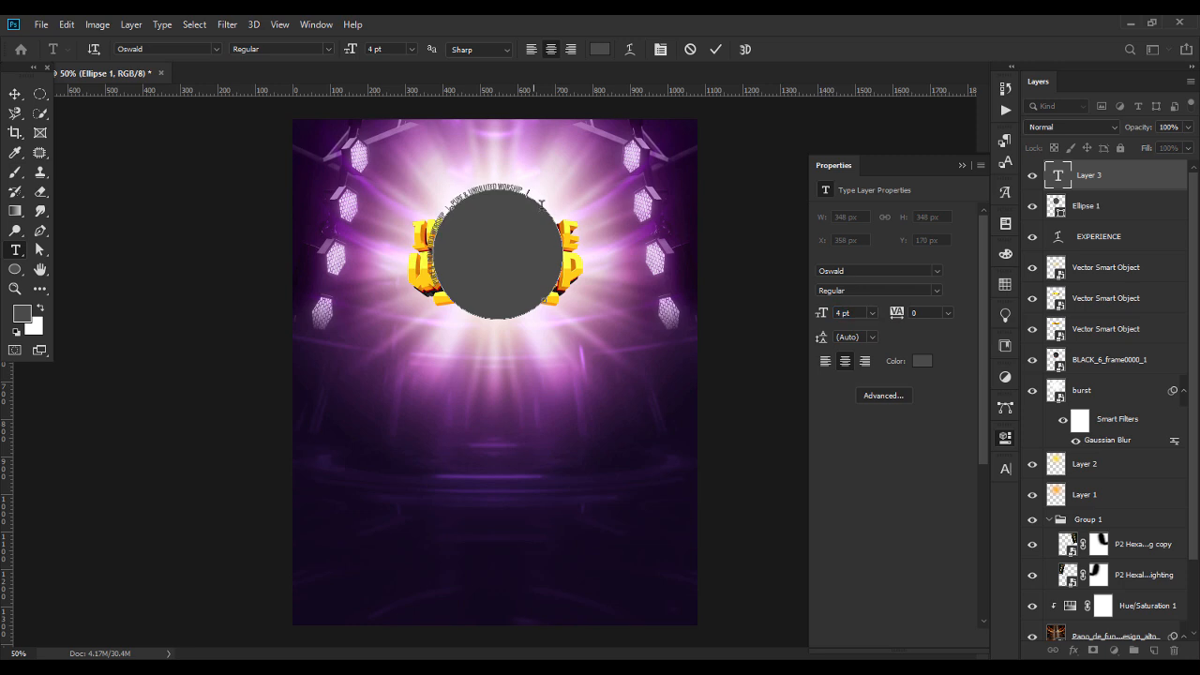
key(ctrl+v)
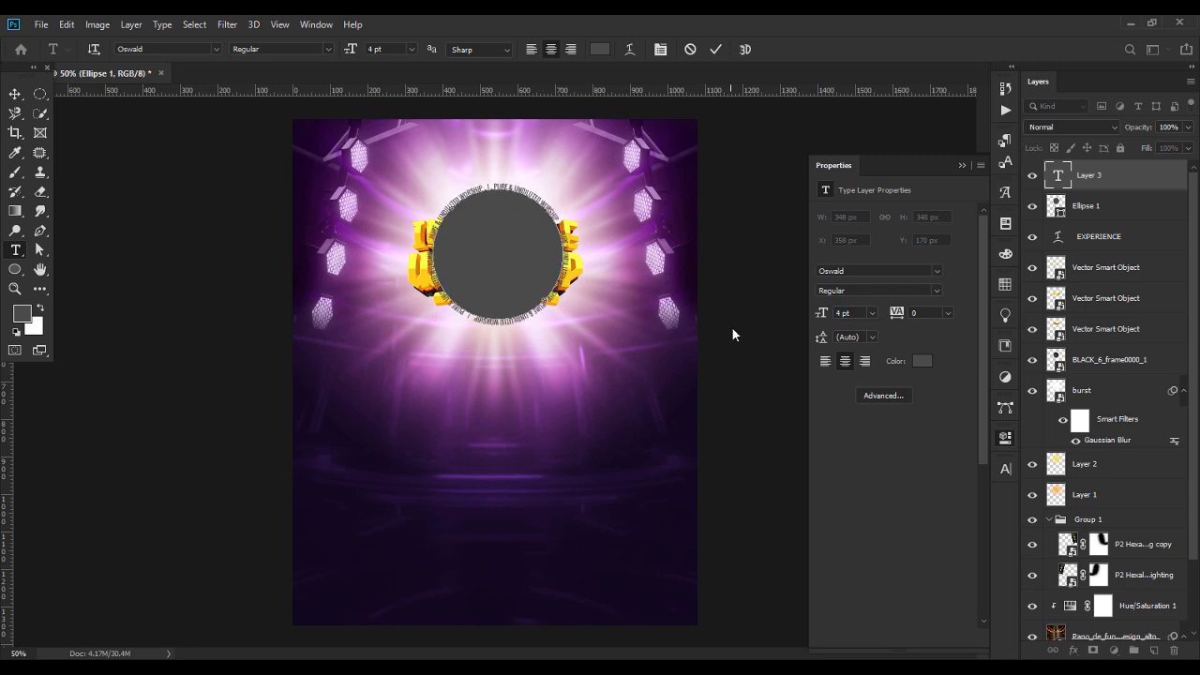
click(961, 165)
Commit the circular text and delete the Ellipse 1 guide shape.
click(1102, 208)
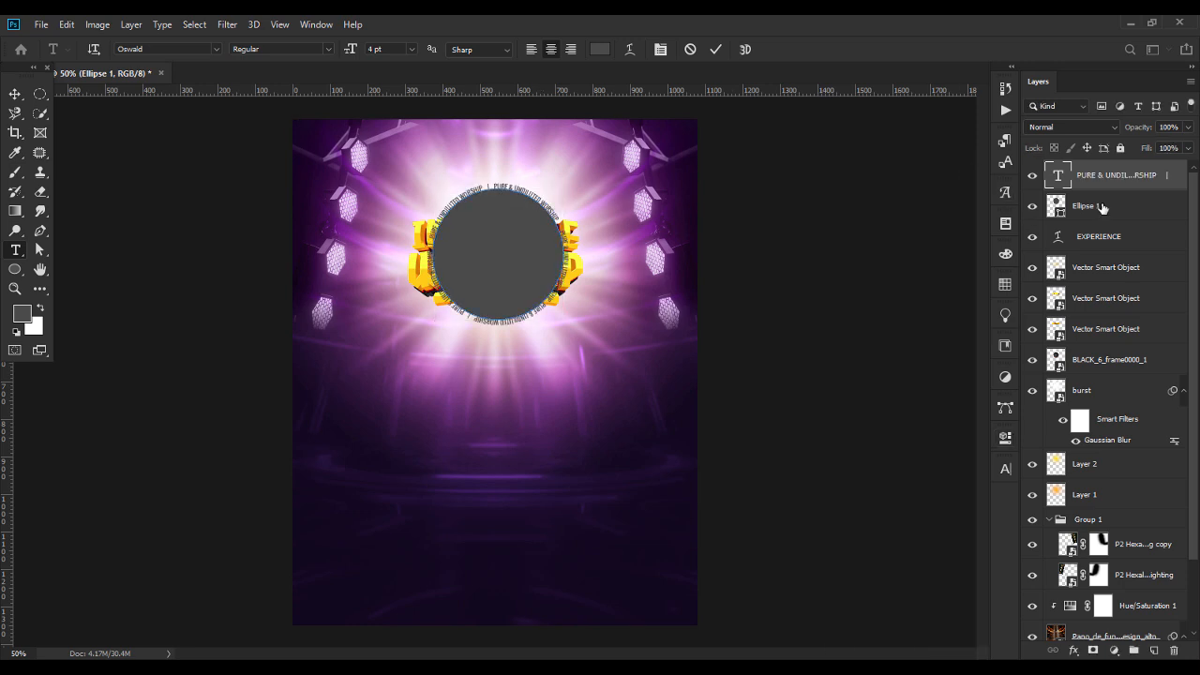
click(1103, 207)
key(Delete)
click(23, 111)
click(15, 93)
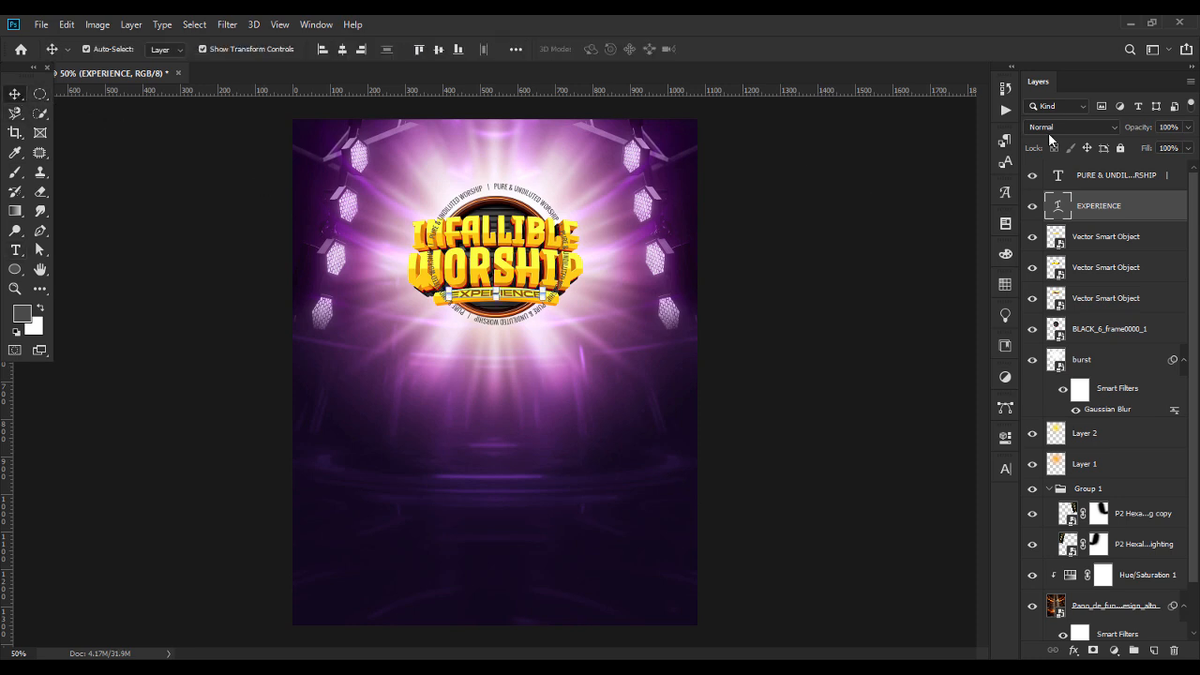
Stack the circular text layer beneath the black frame and nudge it down and left so it surrounds the frame evenly.
click(1102, 176)
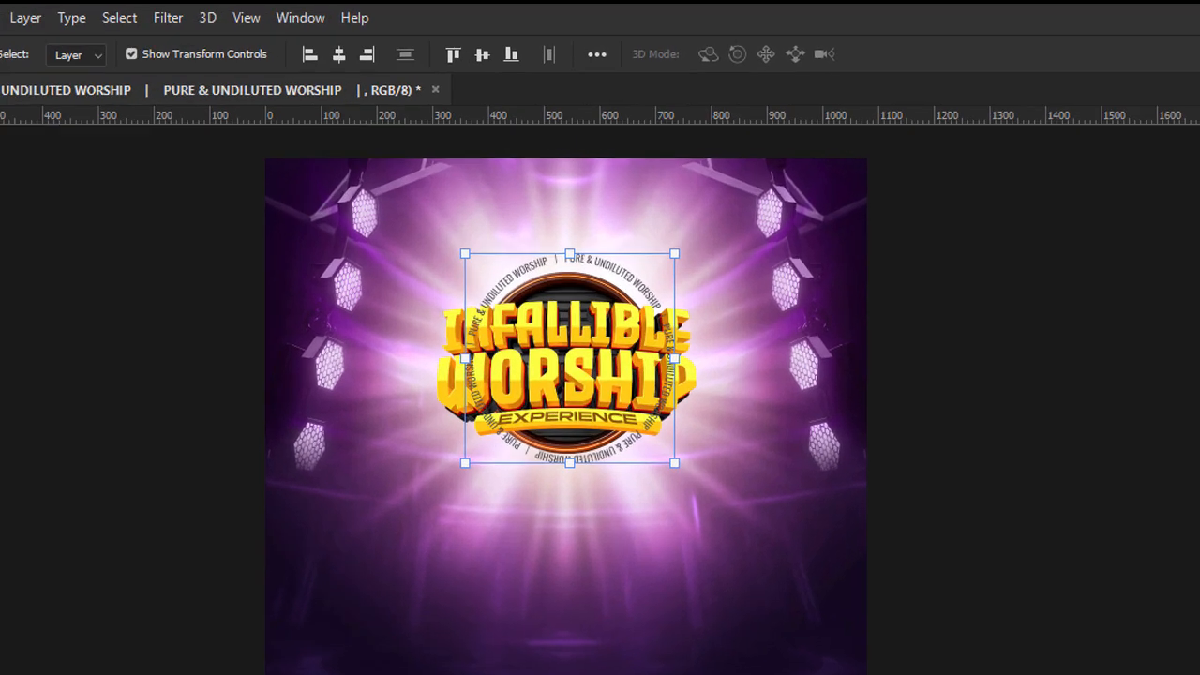
key(ctrl+[)
key(ctrl+[)
key(ctrl+[)
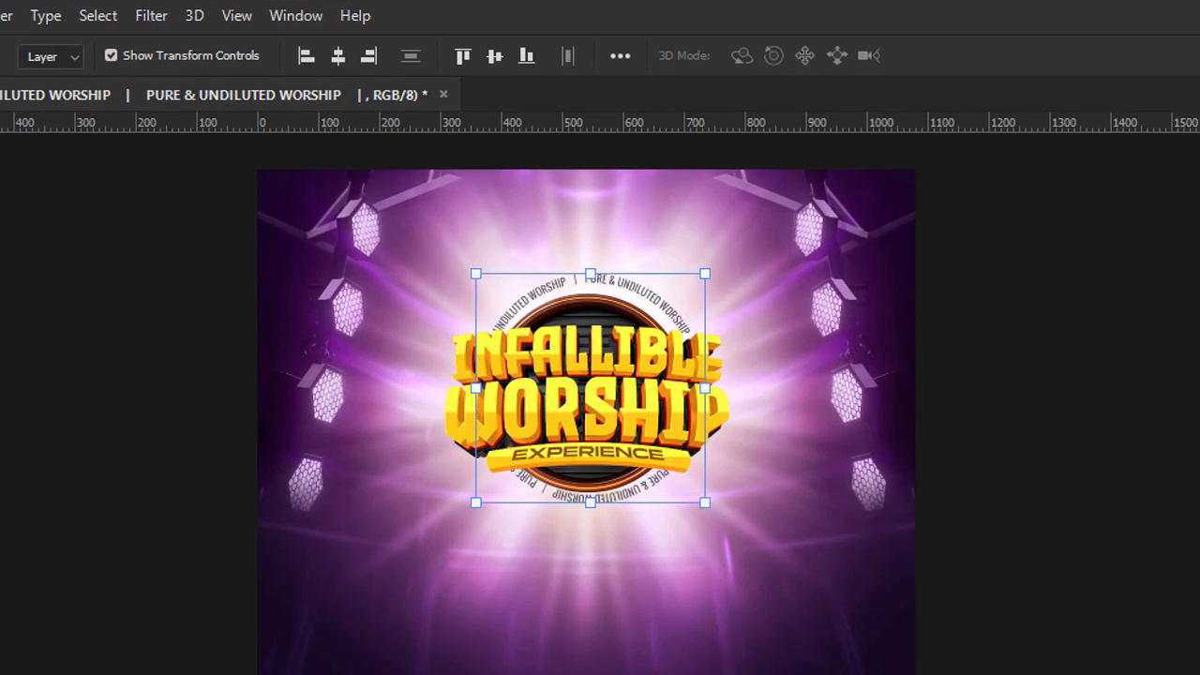
key(shift+Down)
key(shift+Left)
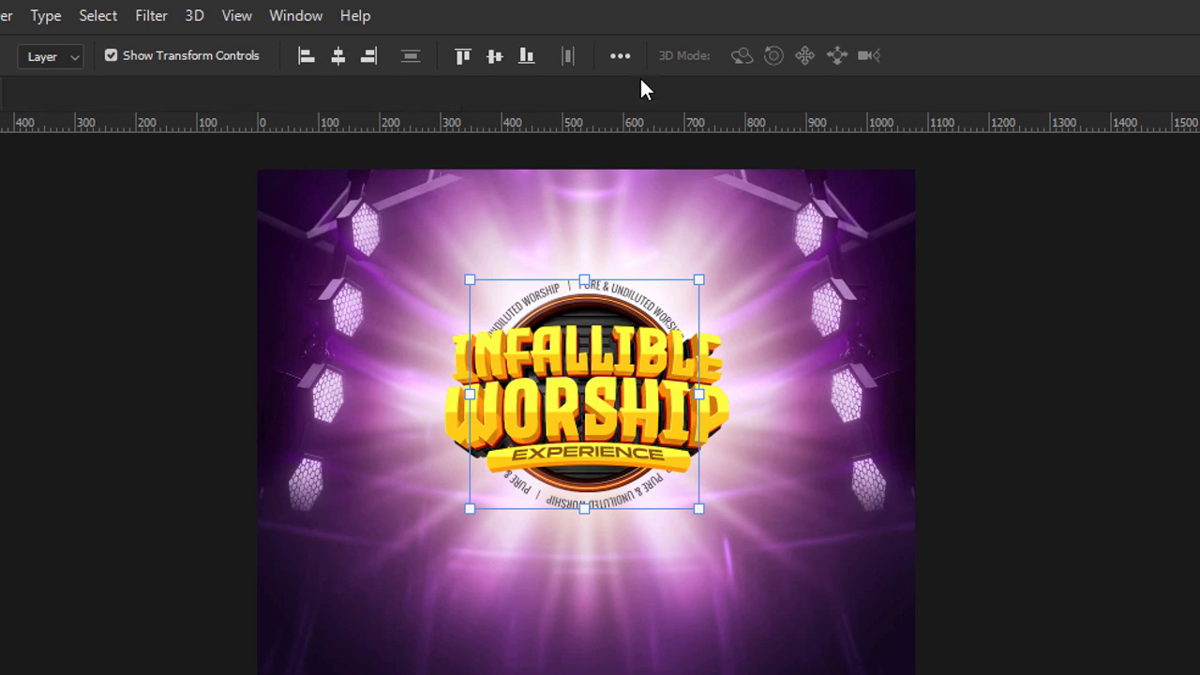
Set alignment to be relative to the selection and apply vertical and horizontal centre alignment to the circular text.
click(622, 56)
click(686, 278)
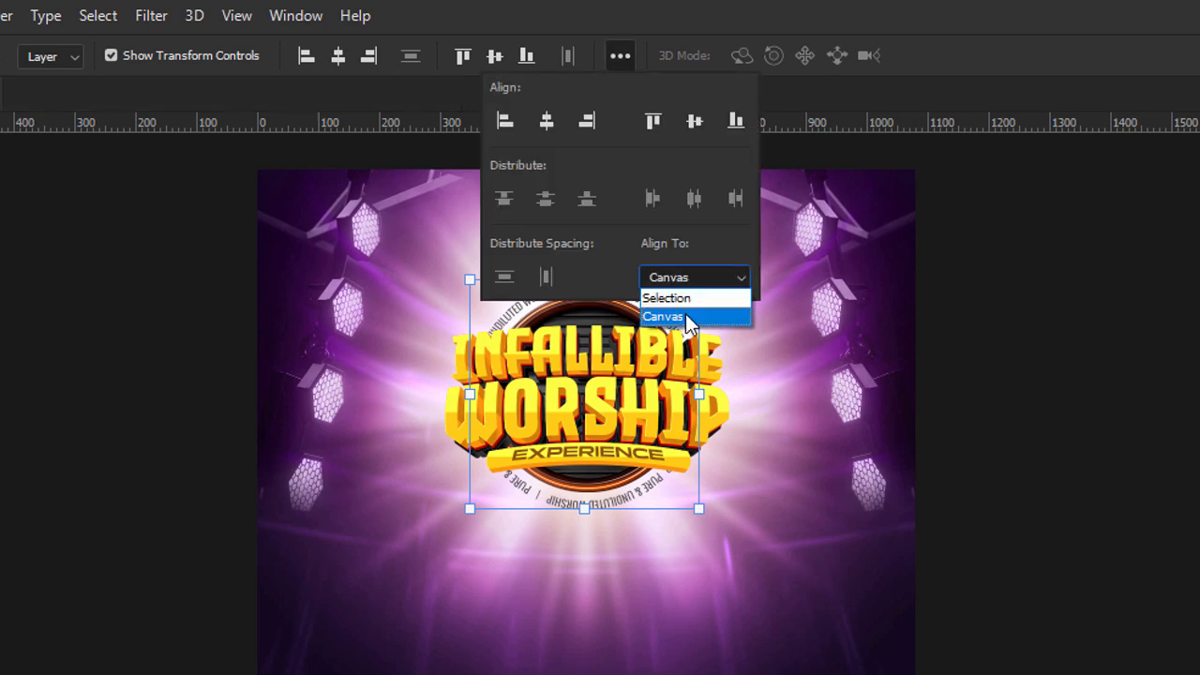
click(687, 297)
click(694, 121)
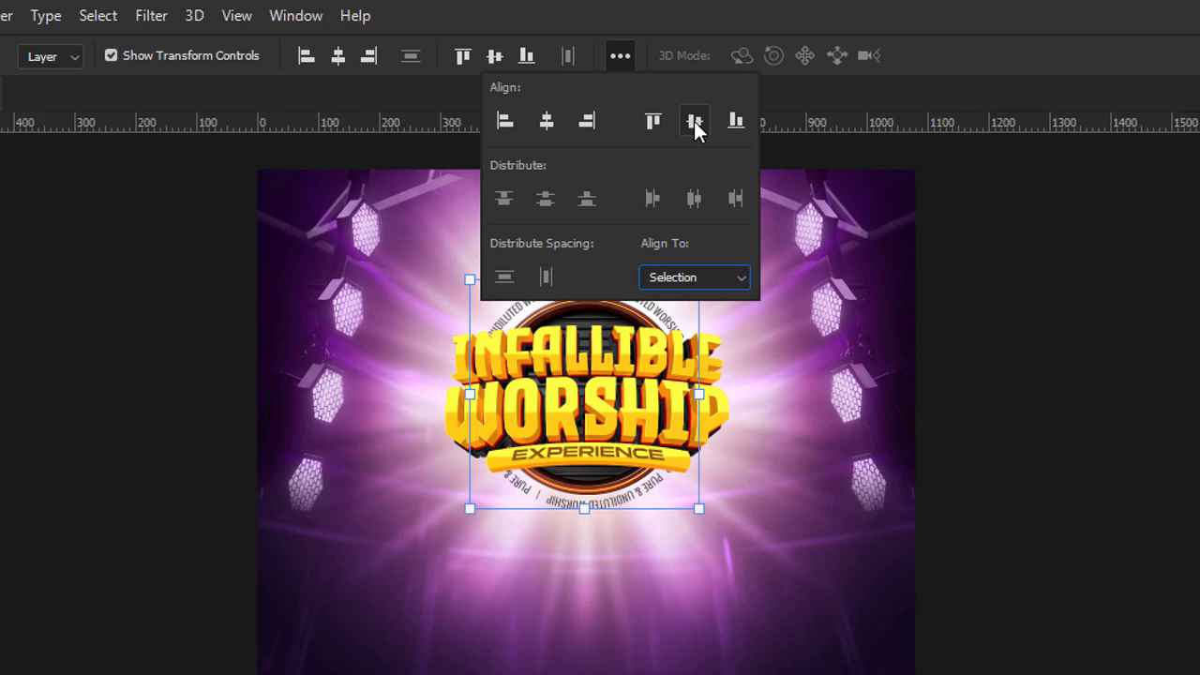
click(547, 123)
click(1078, 437)
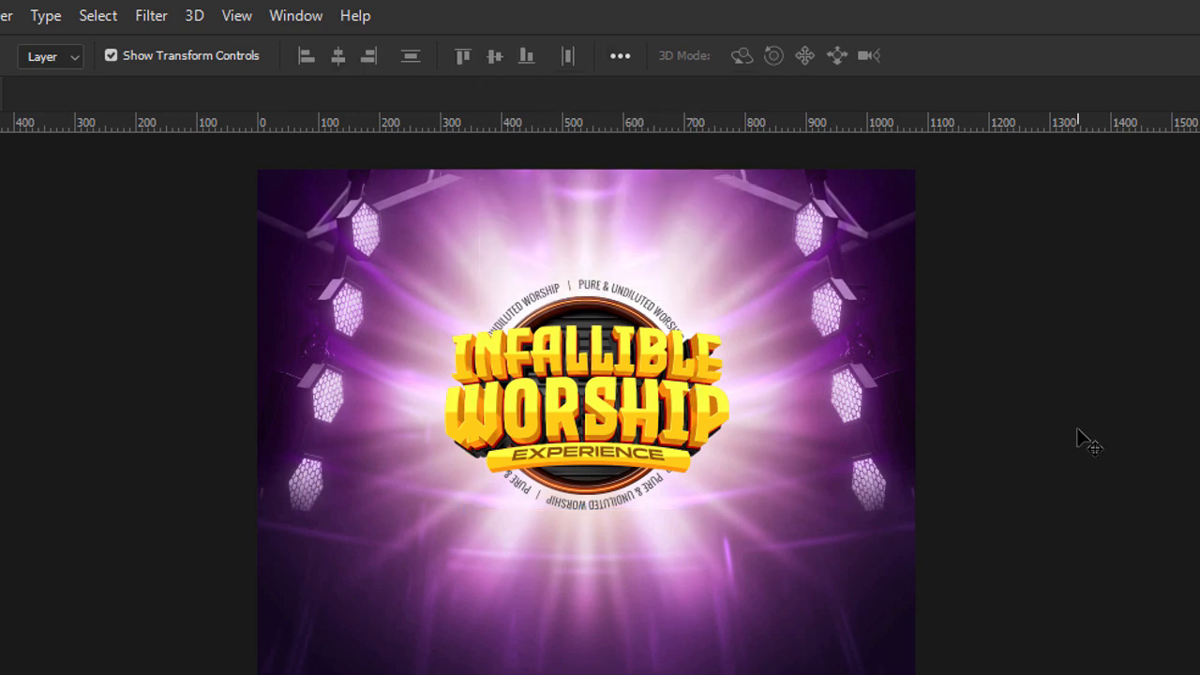
Set the circular text's colour to a very dark purple with hue 274°, saturation 74% and brightness 12%.
double_click(668, 310)
click(757, 55)
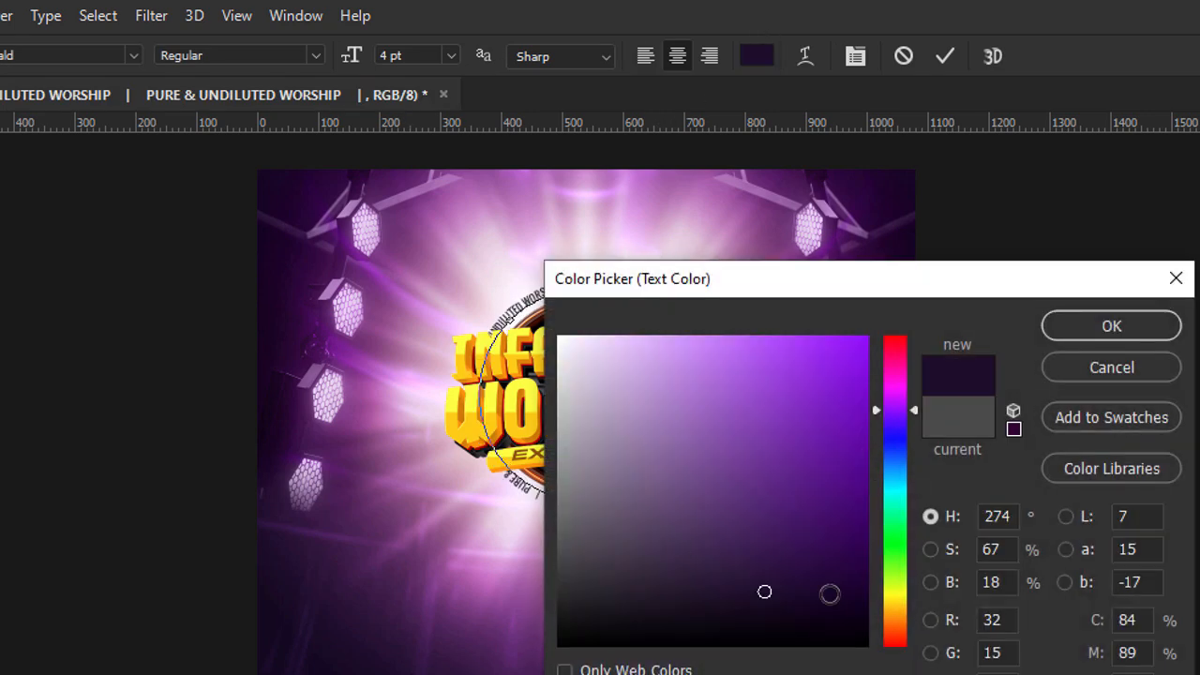
drag(764, 594, 787, 609)
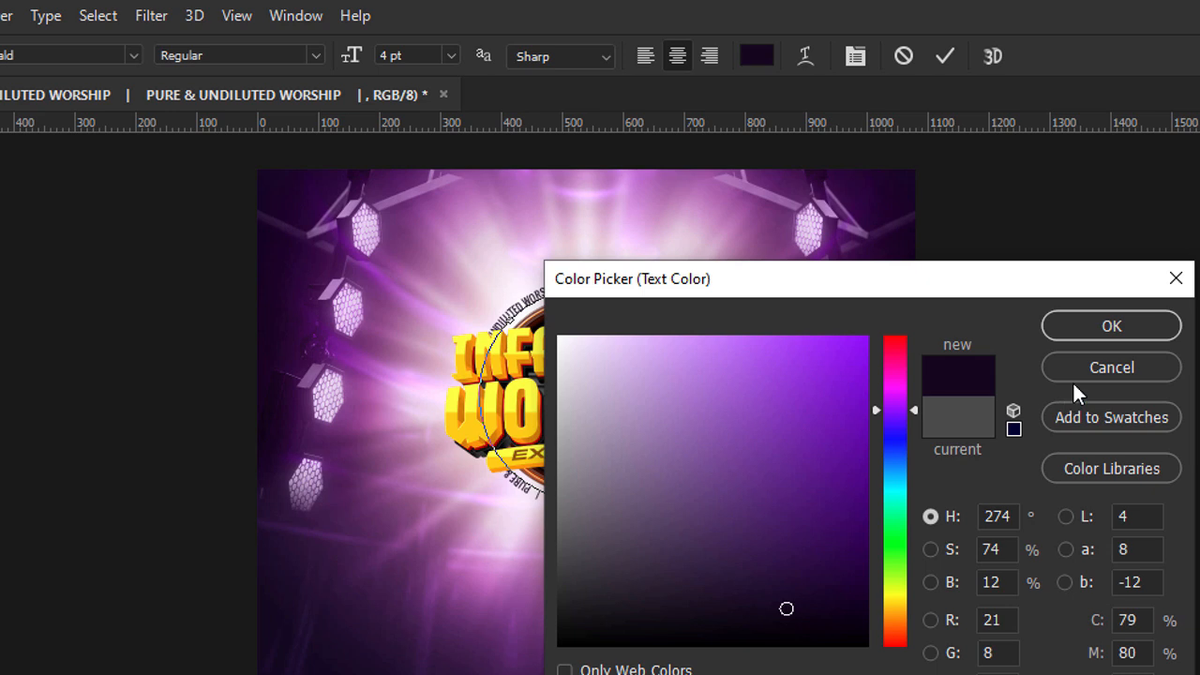
click(1101, 330)
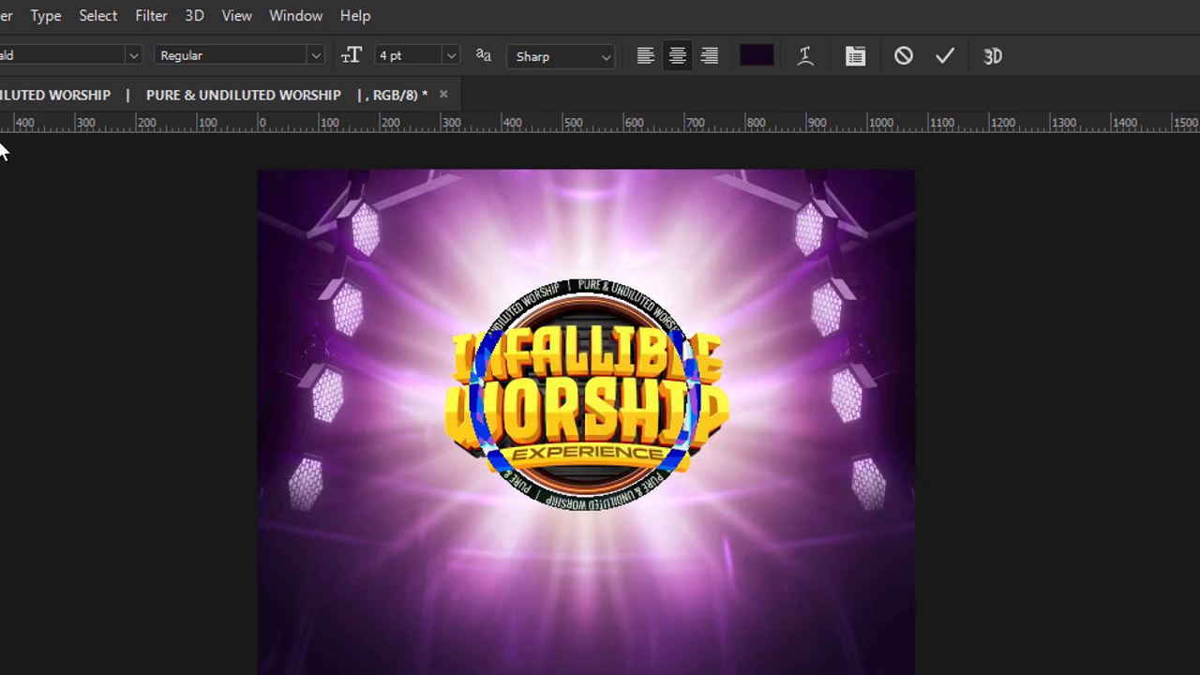
key(ctrl+Return)
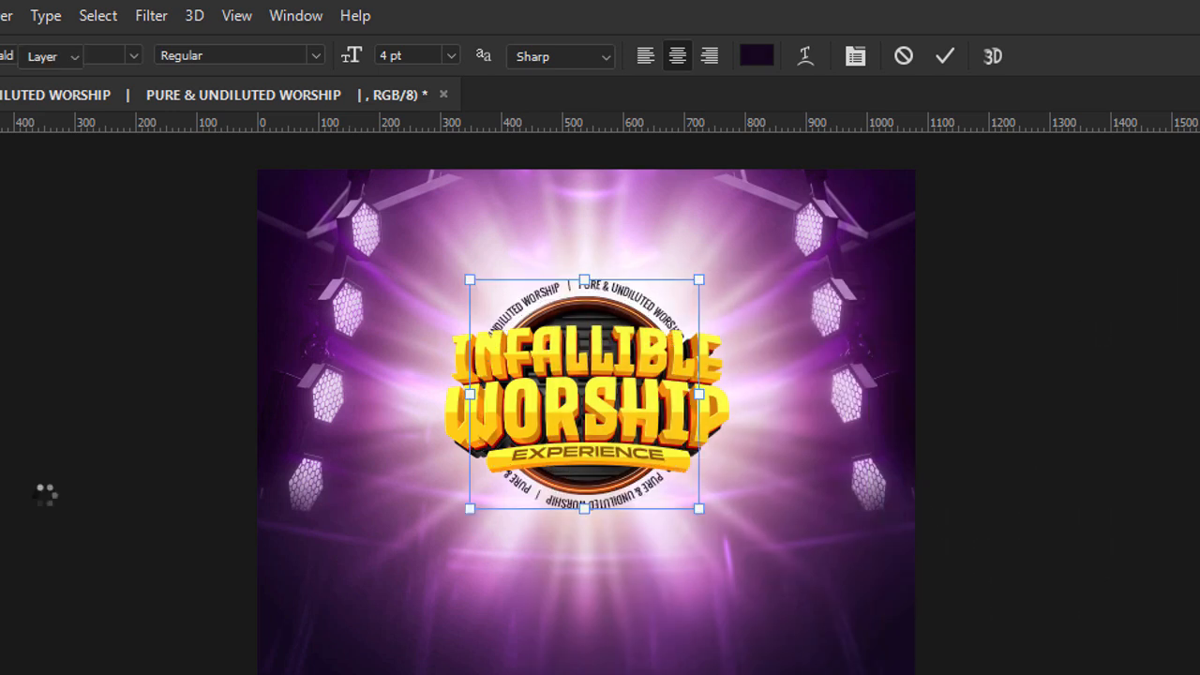
key(v)
key(ctrl+plus)
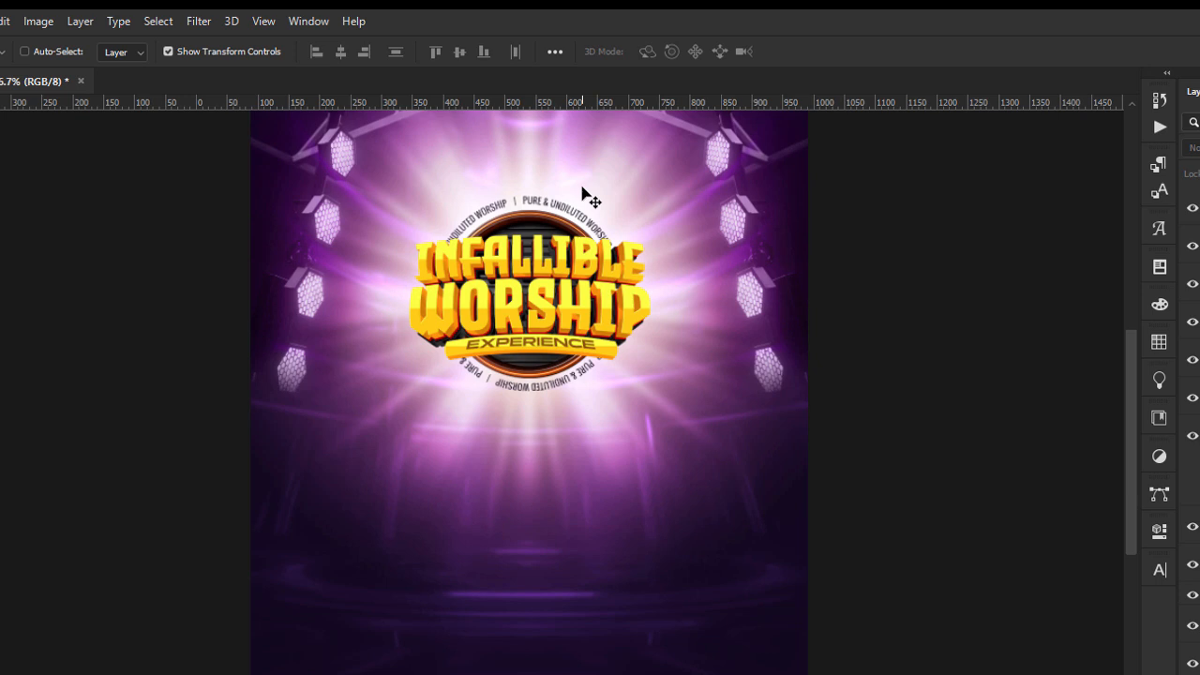
key(ctrl+minus)
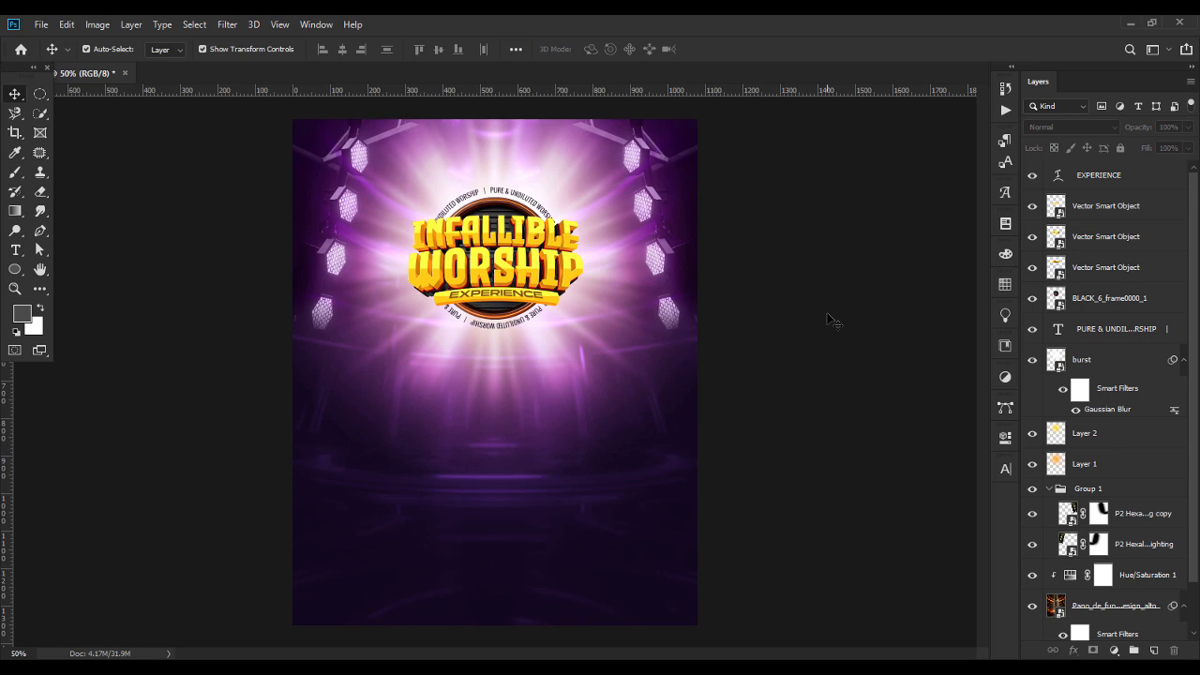
Place flare-3.png from the infallible worship flyer folder over the title's lower-right part, scaled to 16.89%.
key(alt+Tab)
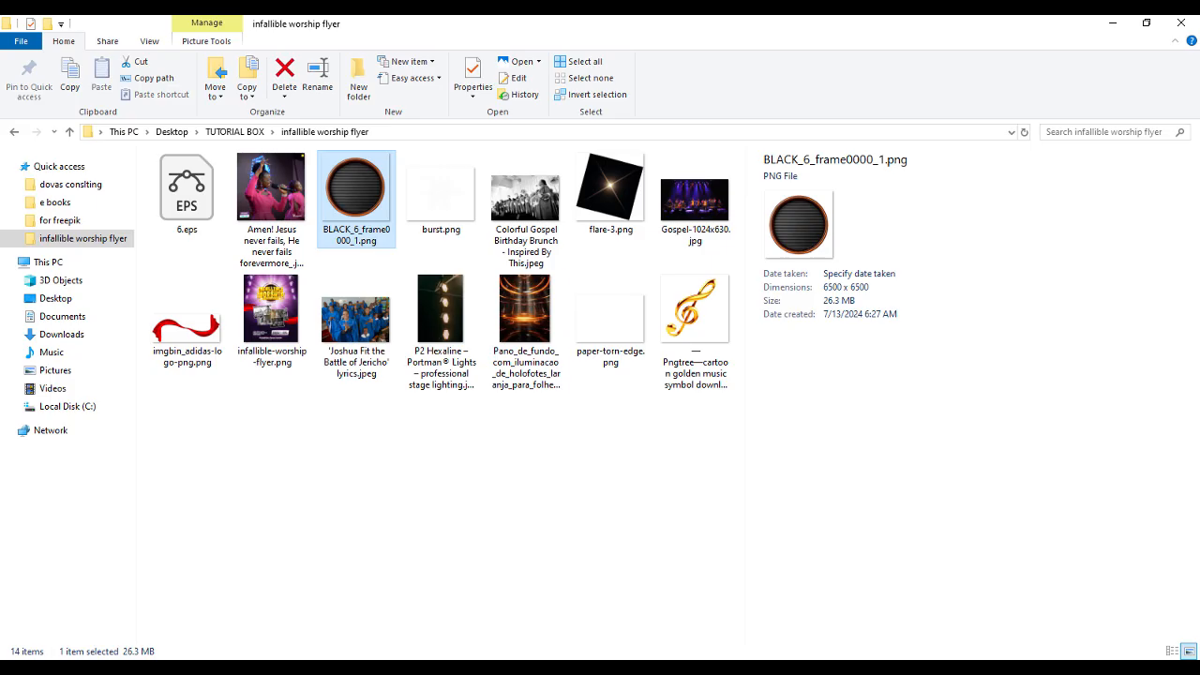
drag(610, 192, 557, 309)
drag(293, 373, 557, 372)
drag(637, 366, 558, 291)
key(Return)
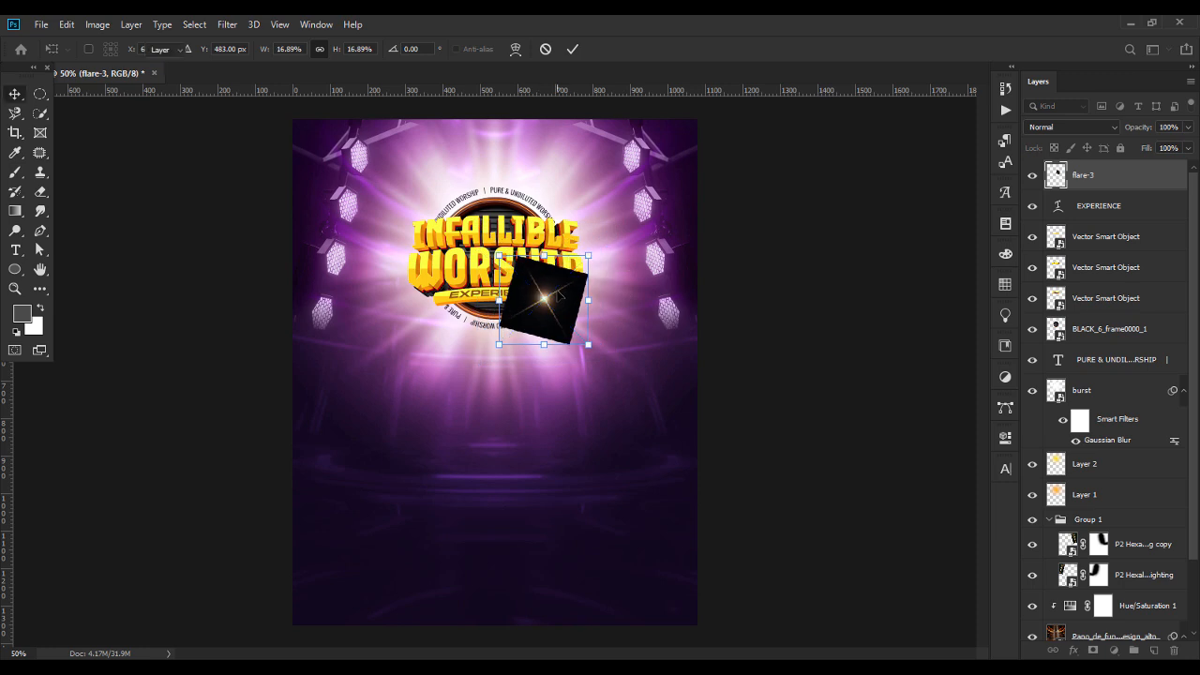
Set the flare-3 layer's blend mode to Screen and centre the flare on the right end of the EXPERIENCE banner.
click(1068, 128)
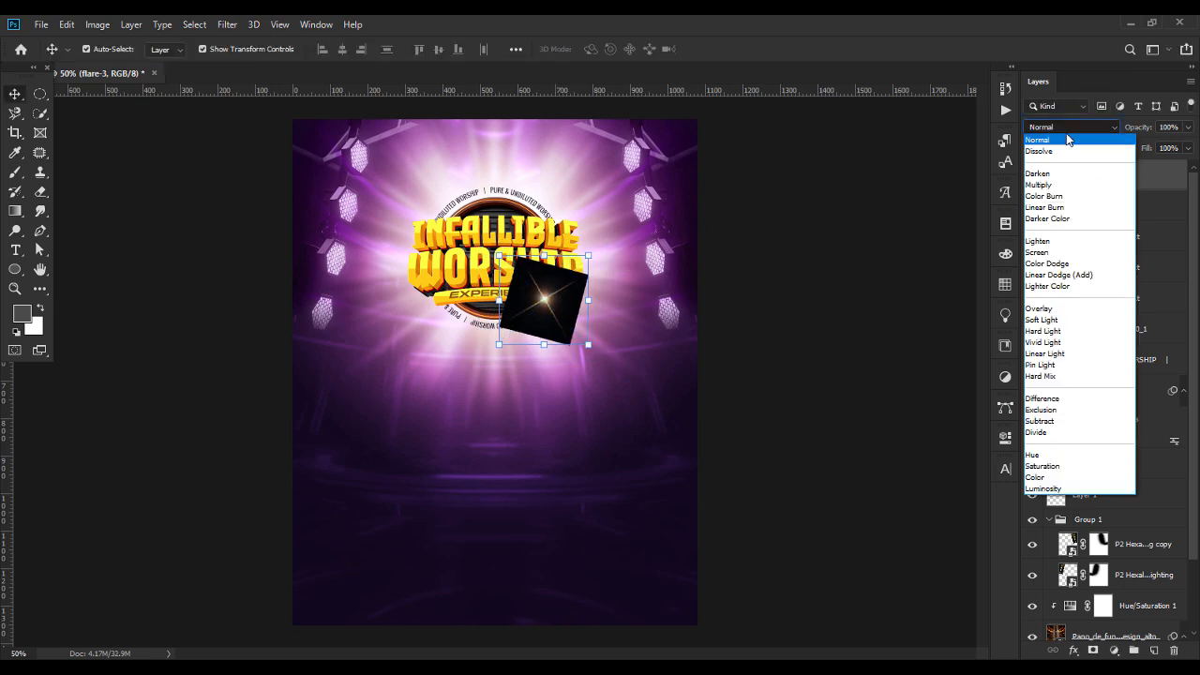
click(1050, 252)
drag(551, 306, 557, 302)
click(841, 325)
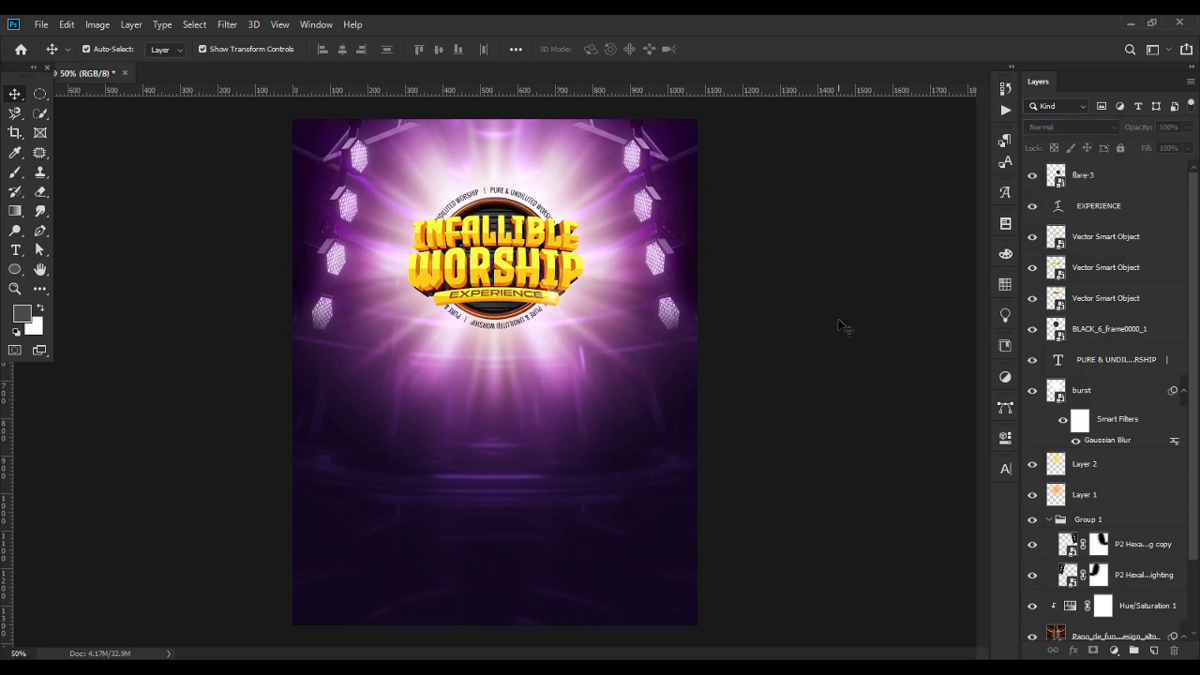
Duplicate the flare-3 layer and move the copy to the left end of the EXPERIENCE banner.
click(561, 311)
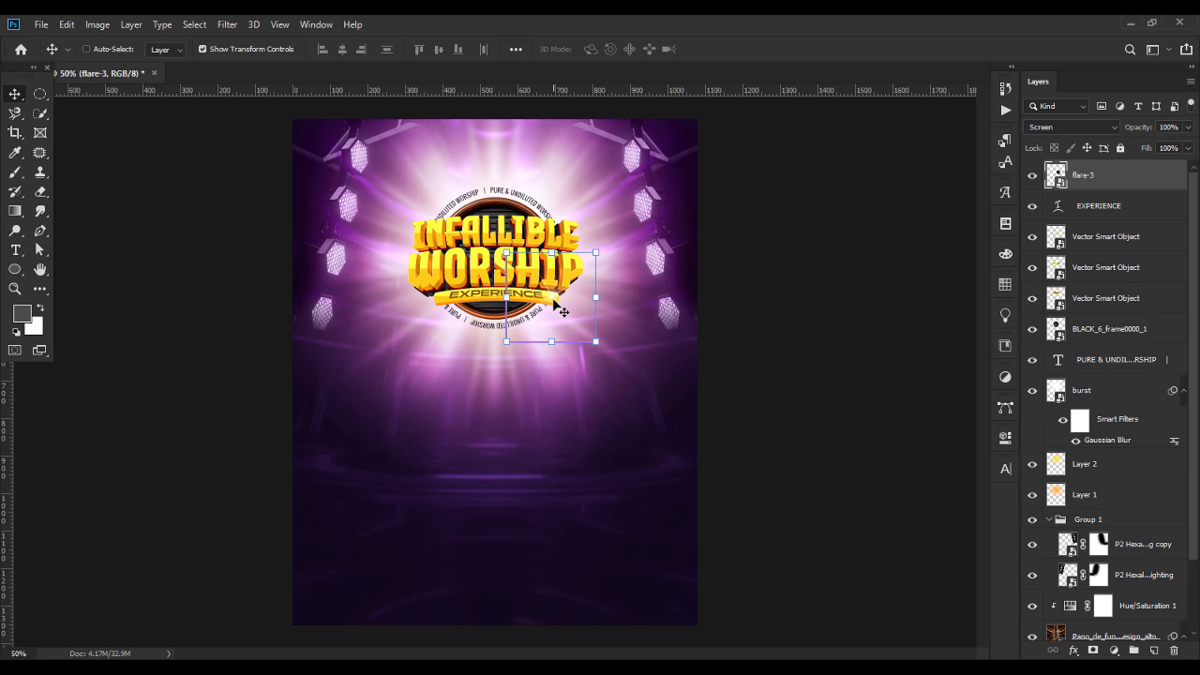
key(ctrl+j)
drag(553, 302, 440, 302)
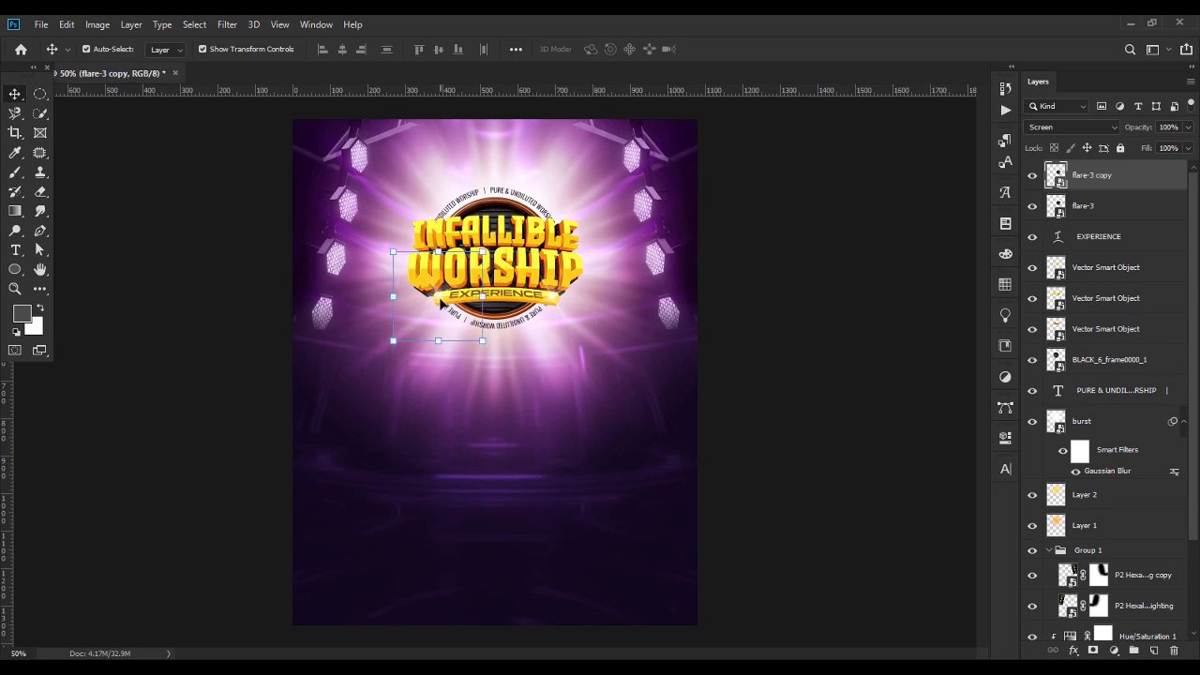
click(812, 321)
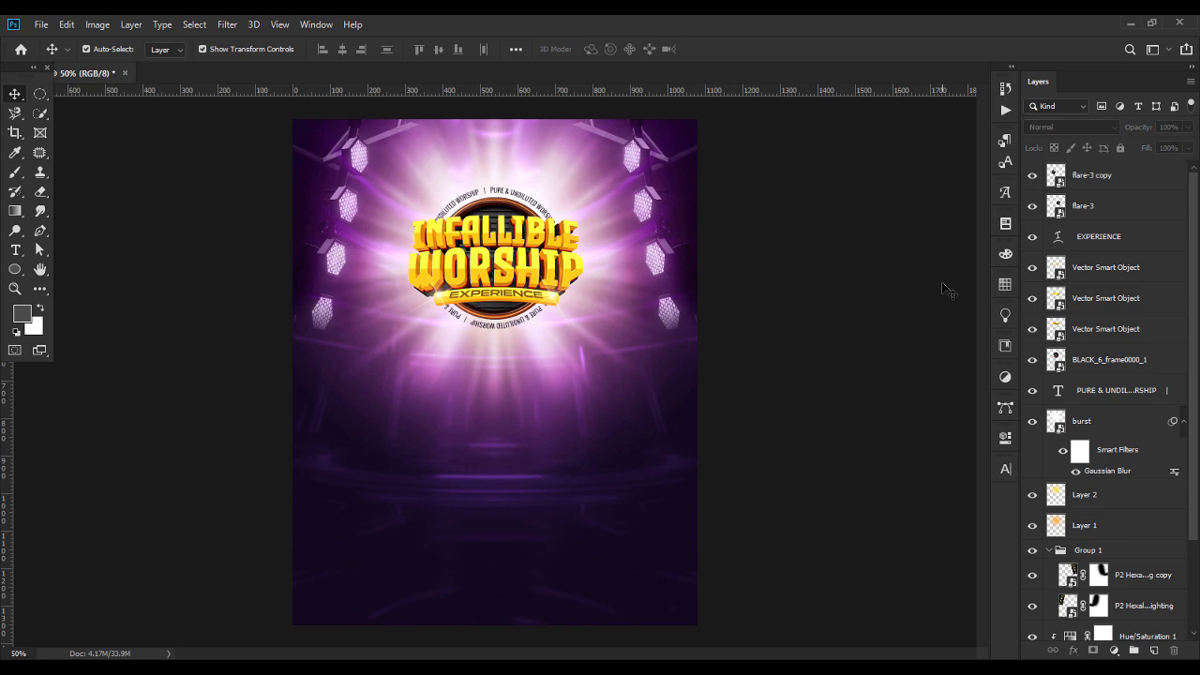
Place the cartoon golden music symbol PNG above the EXPERIENCE layer, scaled to 11.30% near the flyer's left edge.
click(1118, 248)
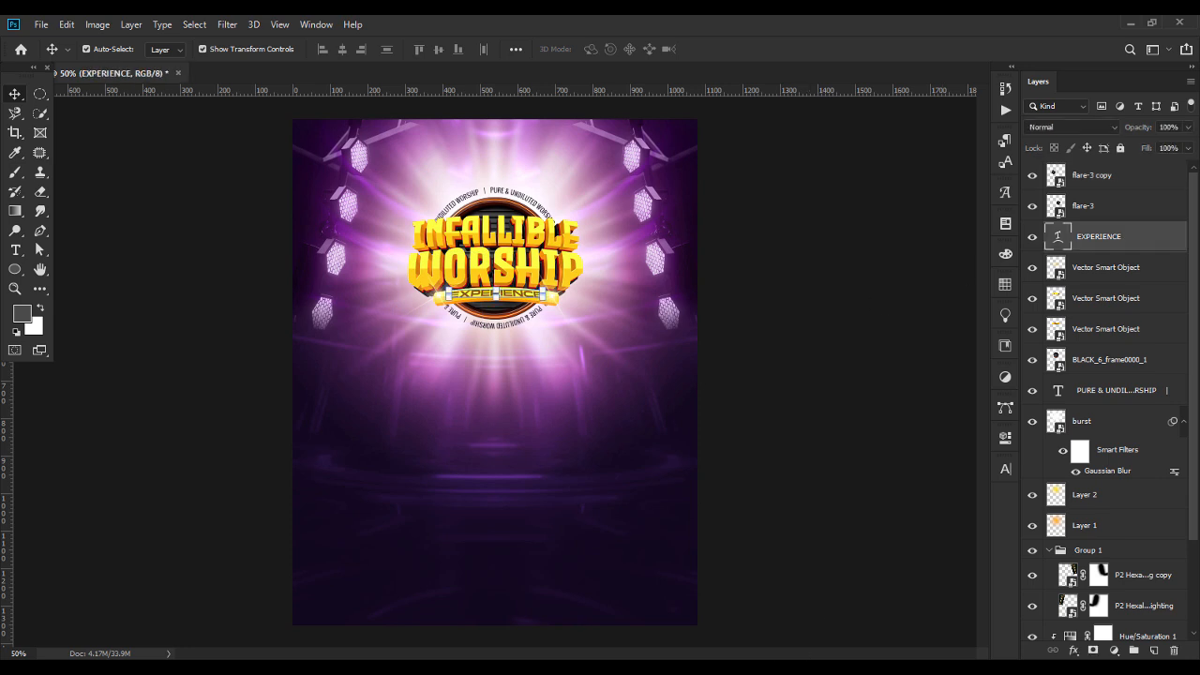
click(717, 667)
drag(713, 319, 446, 296)
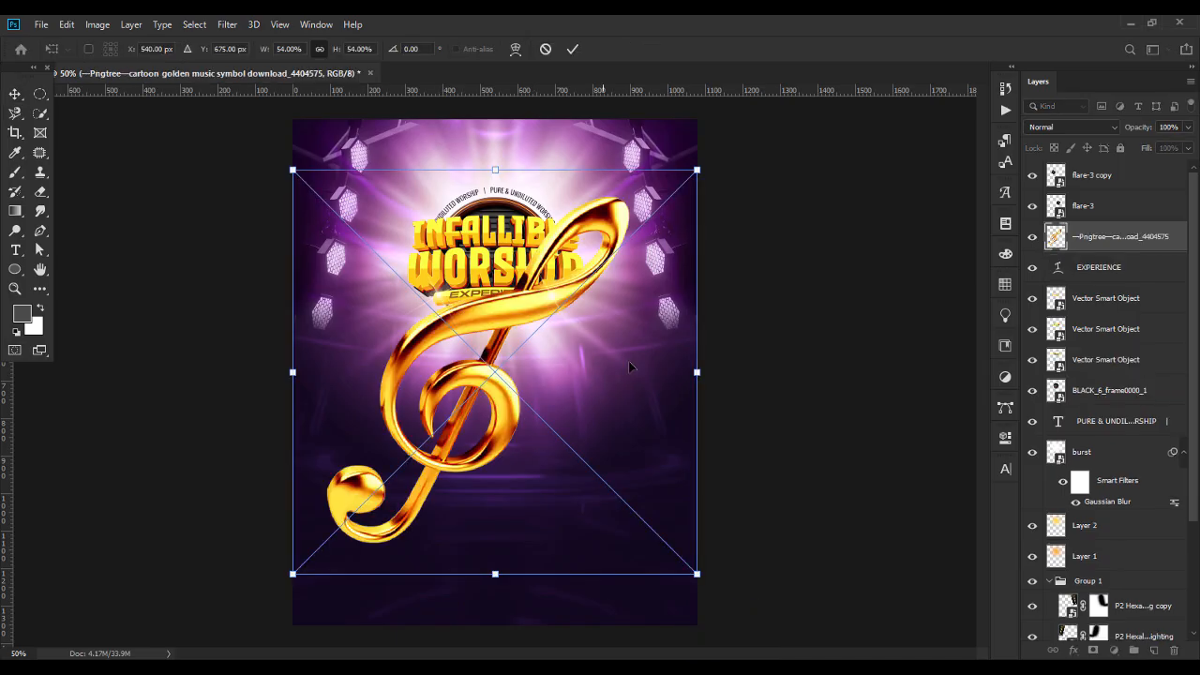
drag(699, 397, 377, 328)
key(Return)
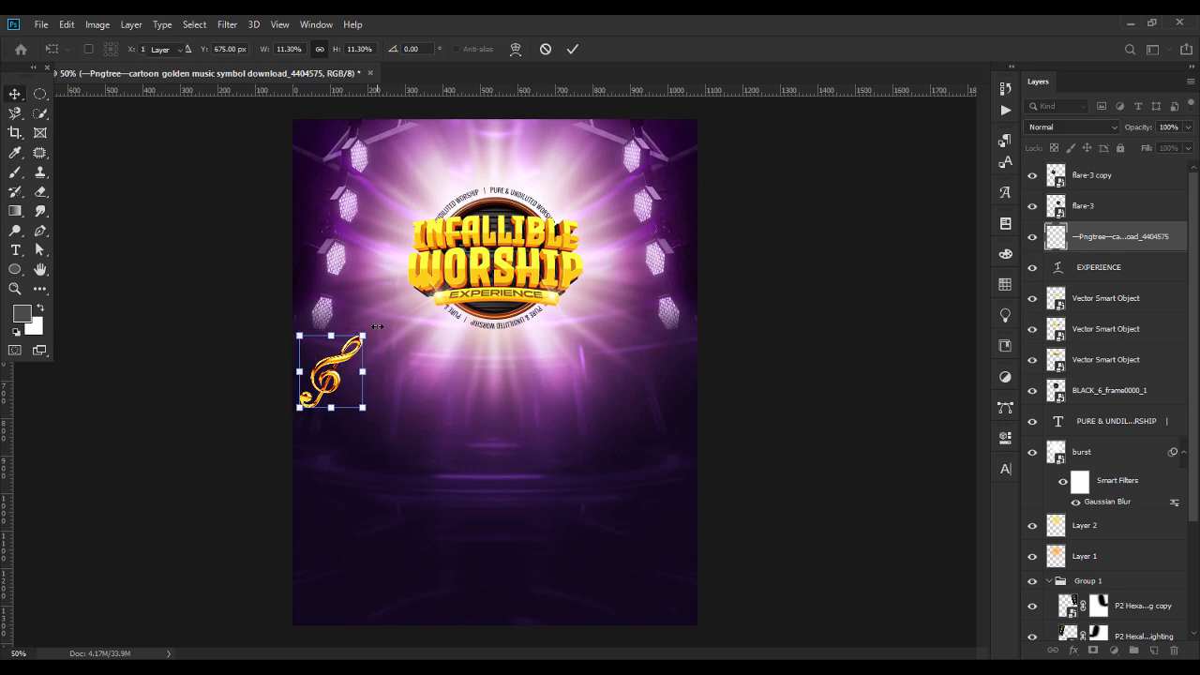
Scale the golden music symbol to 7.61%, rotate it to -63.06° and position it against the left end of WORSHIP.
click(381, 348)
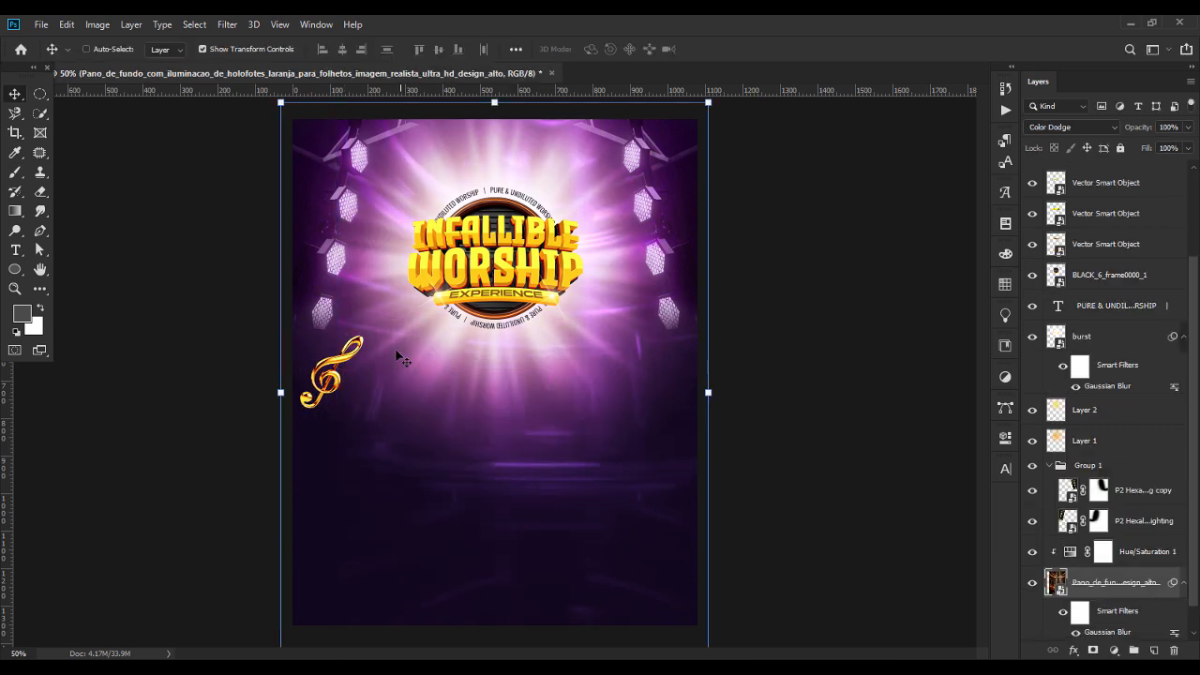
click(330, 369)
drag(330, 369, 401, 252)
key(ctrl+z)
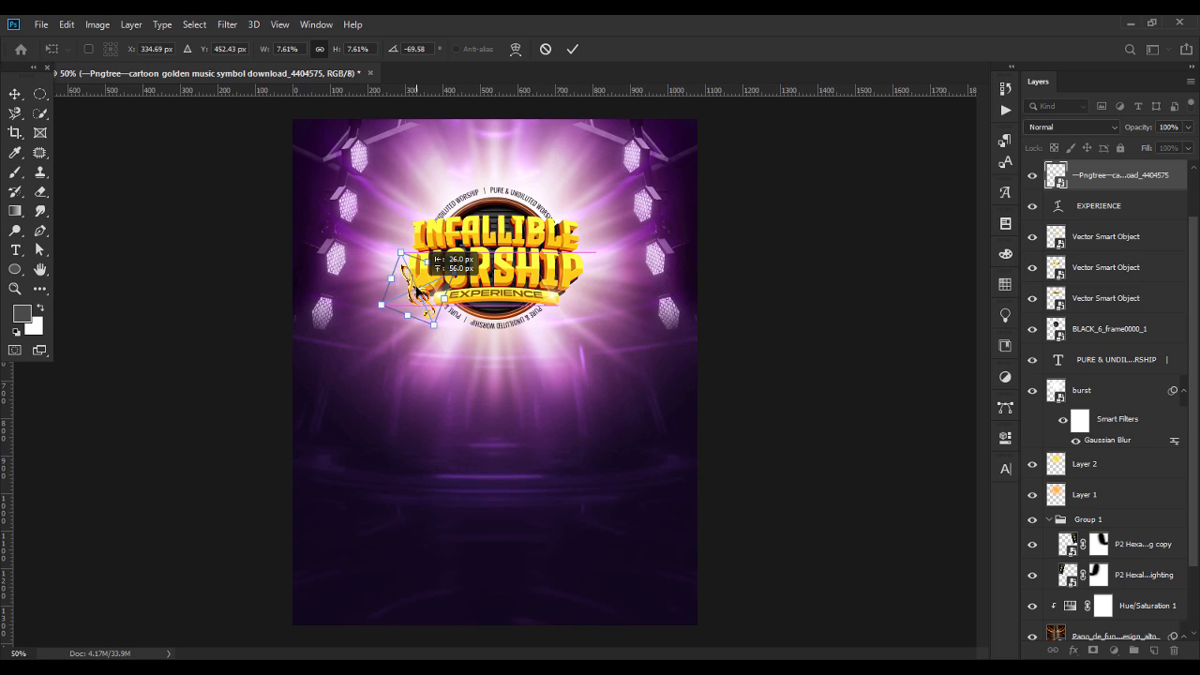
drag(419, 288, 418, 287)
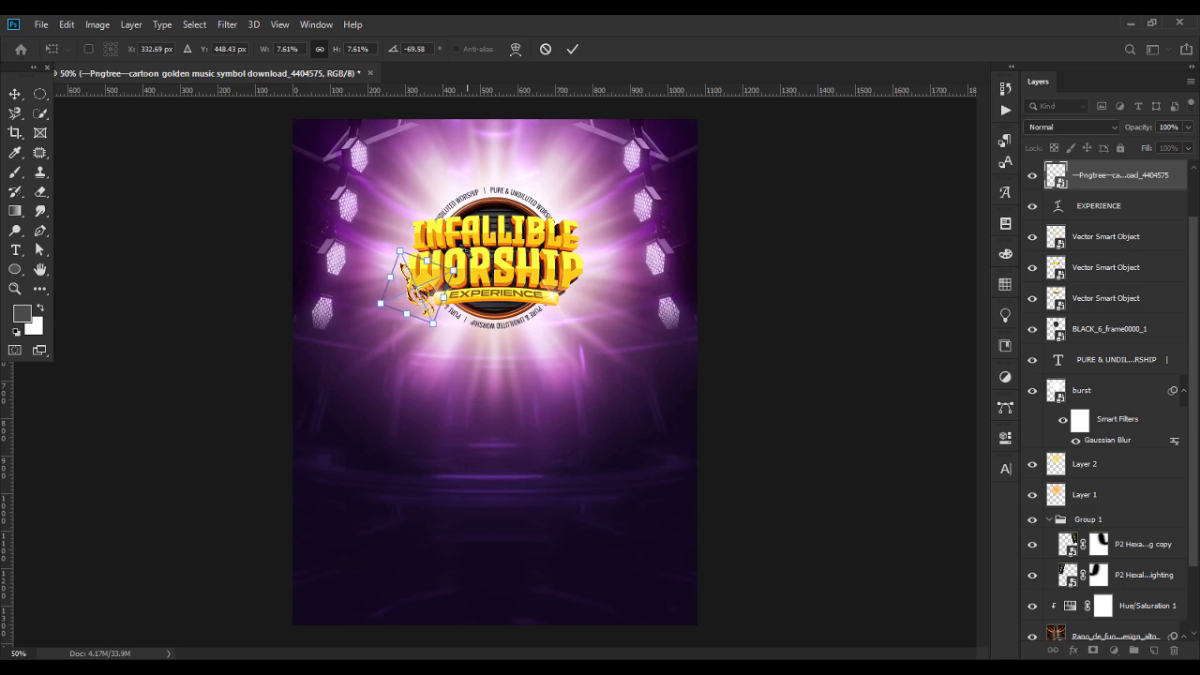
drag(468, 255, 428, 286)
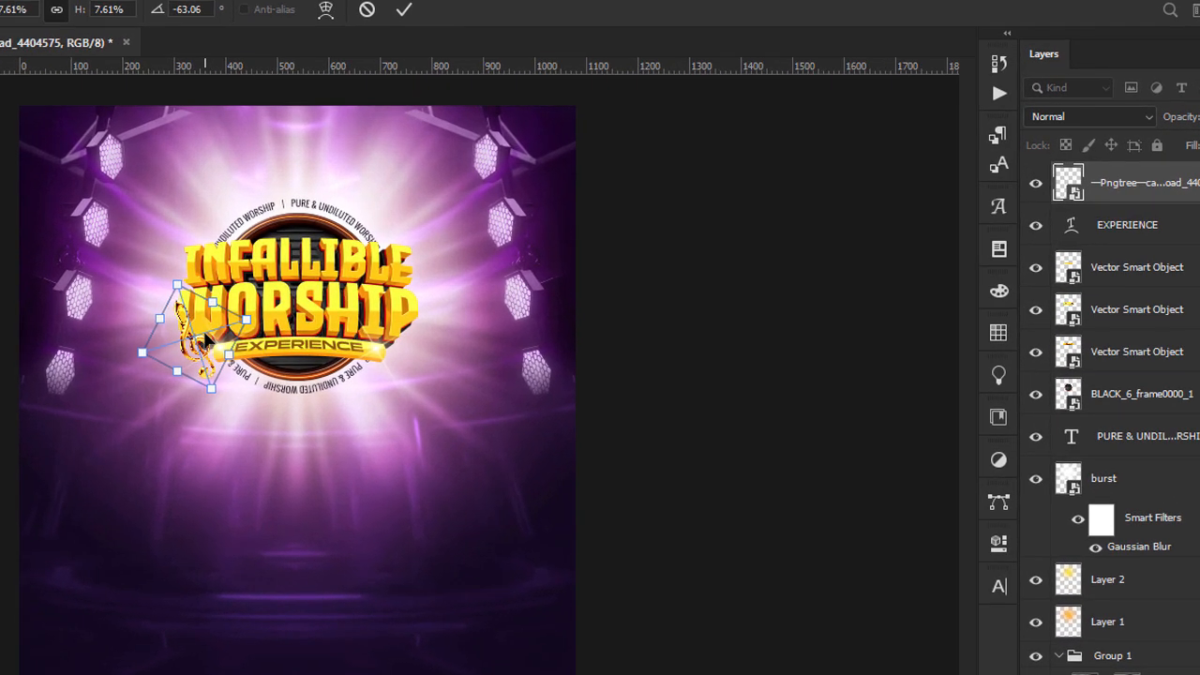
drag(206, 337, 202, 338)
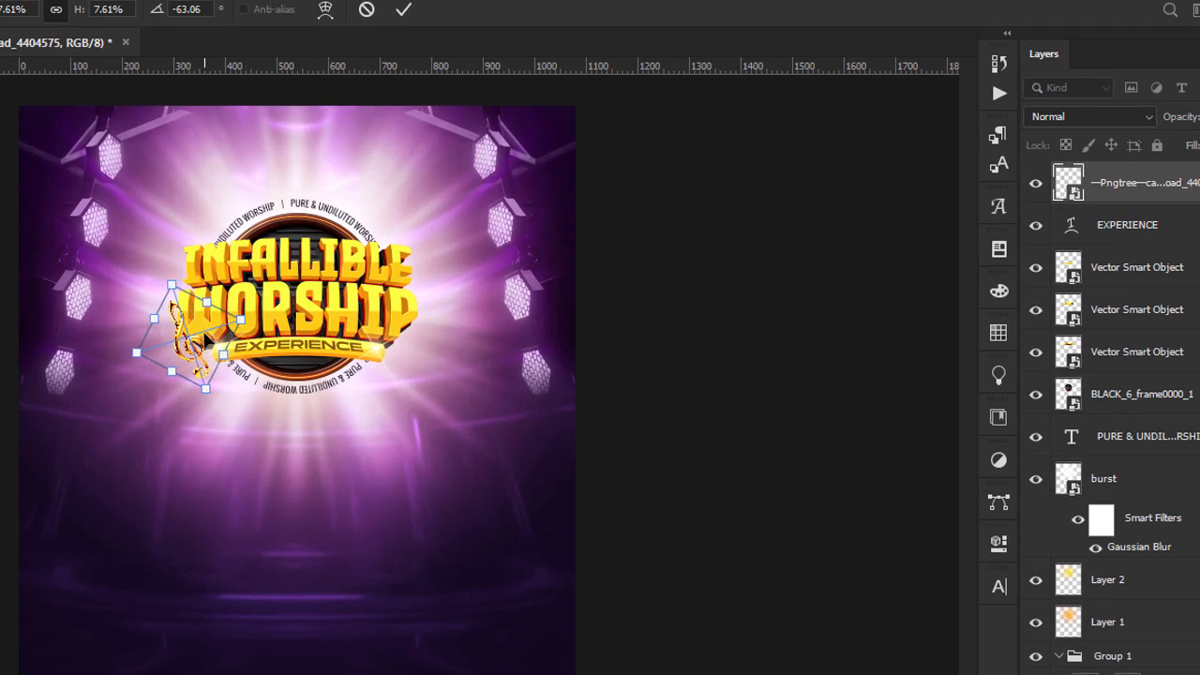
key(Return)
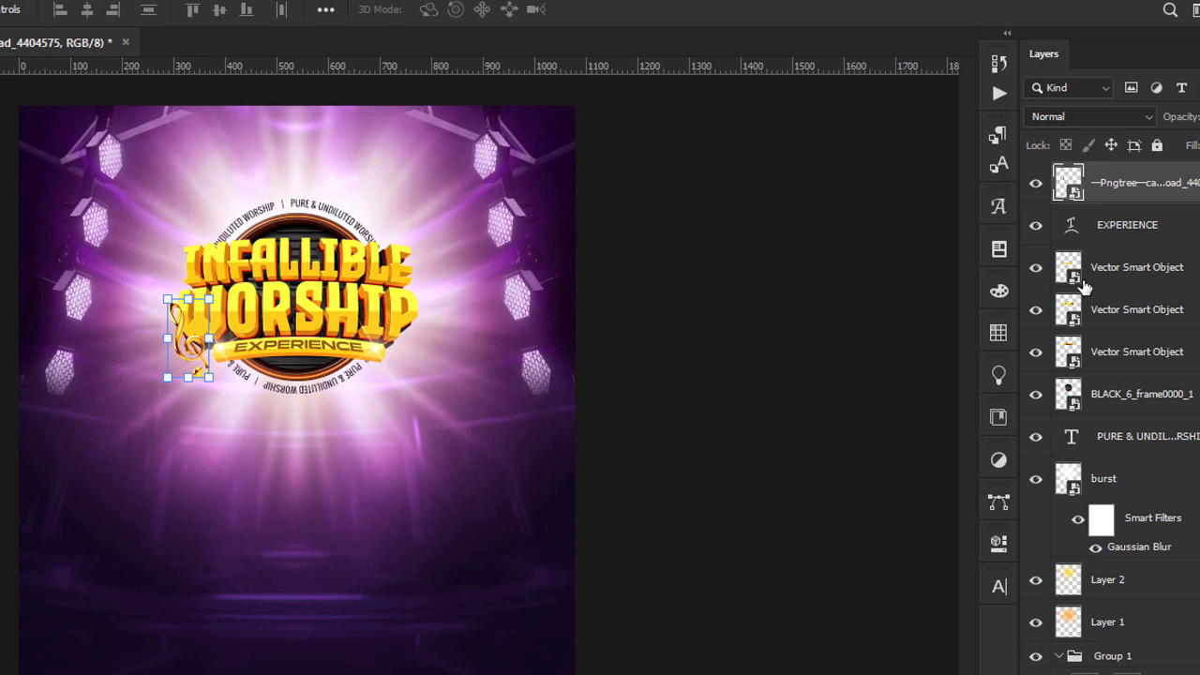
Duplicate the golden music symbol, flip the copy horizontally and move it 410 px across to the right end of WORSHIP.
scroll(1111, 375, up, 2)
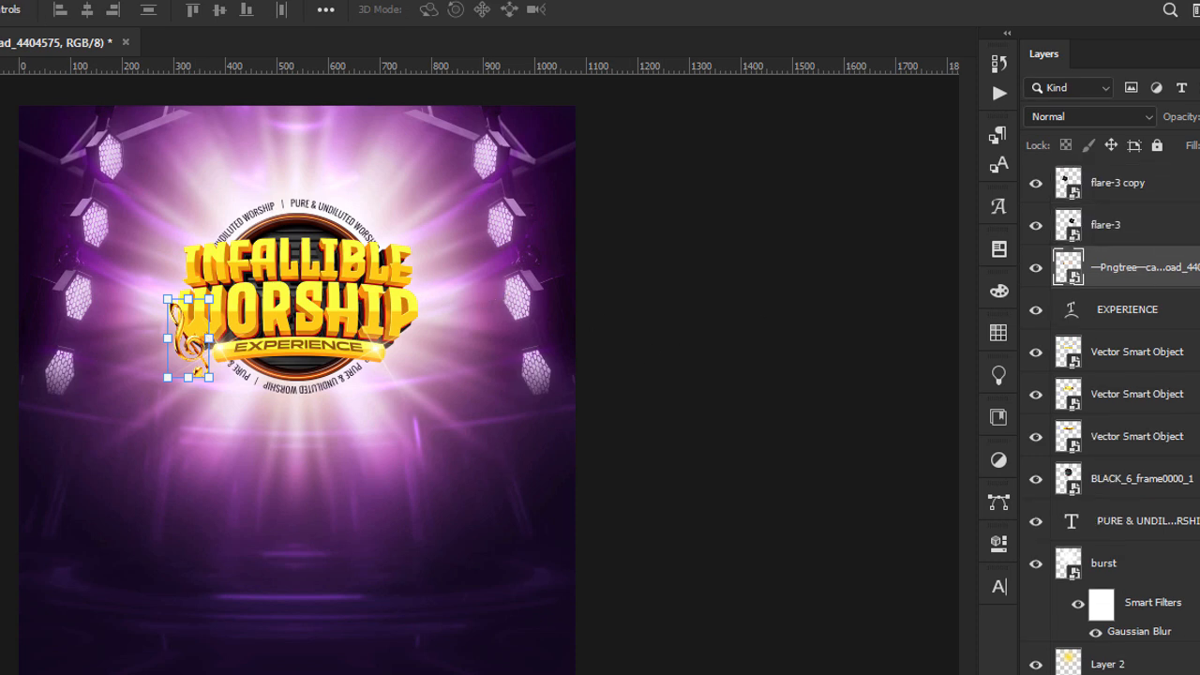
key(ctrl+j)
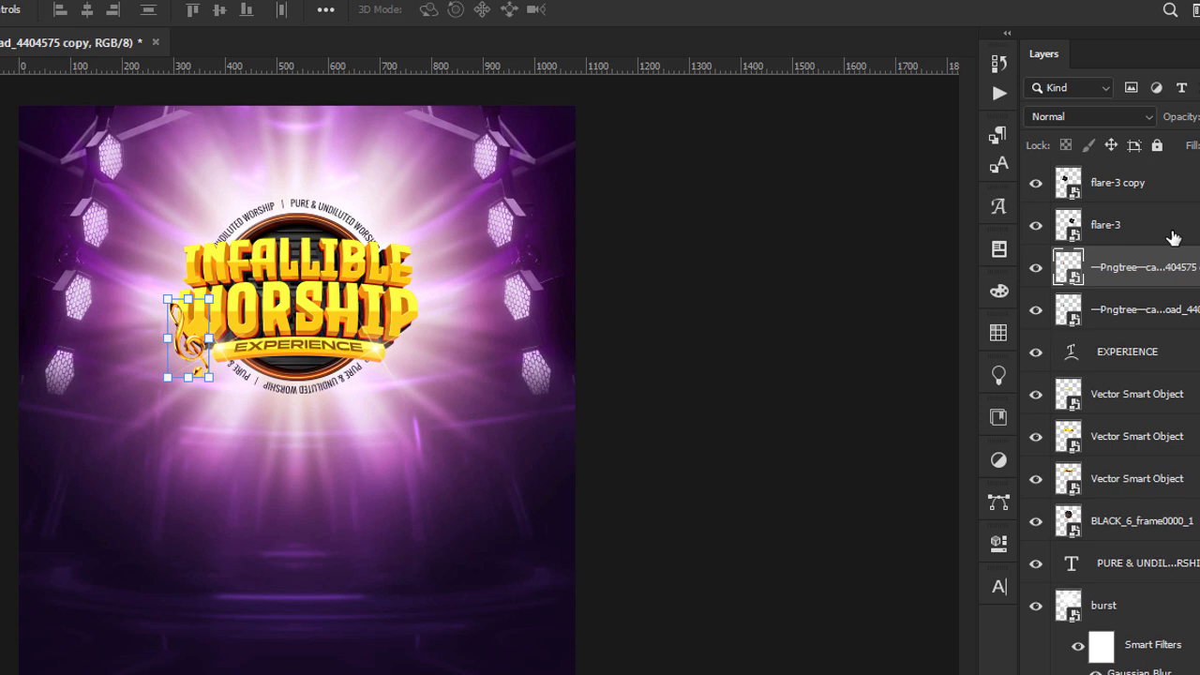
key(ctrl+t)
right_click(195, 328)
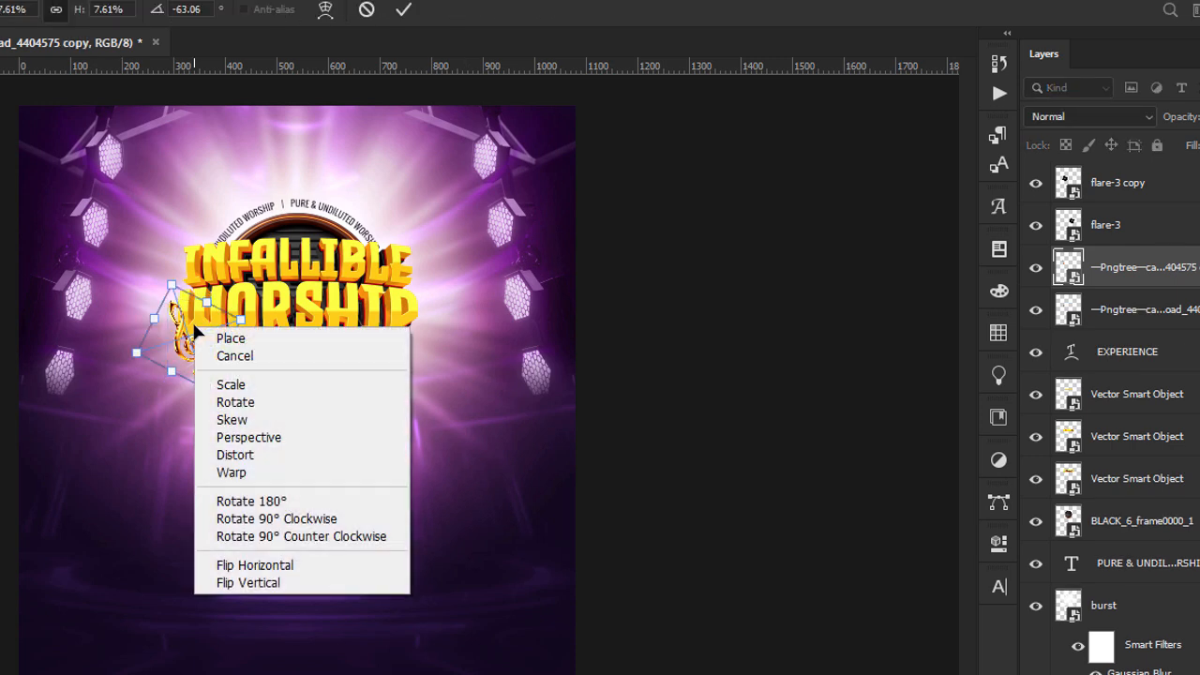
click(286, 566)
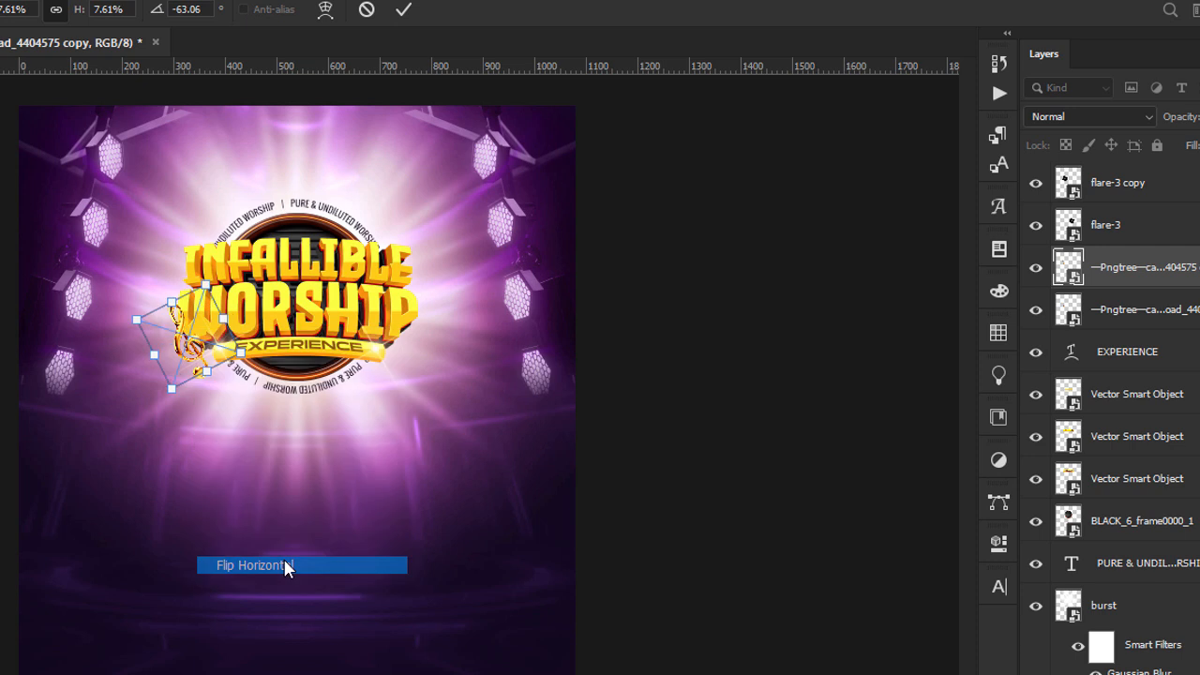
drag(197, 349, 404, 349)
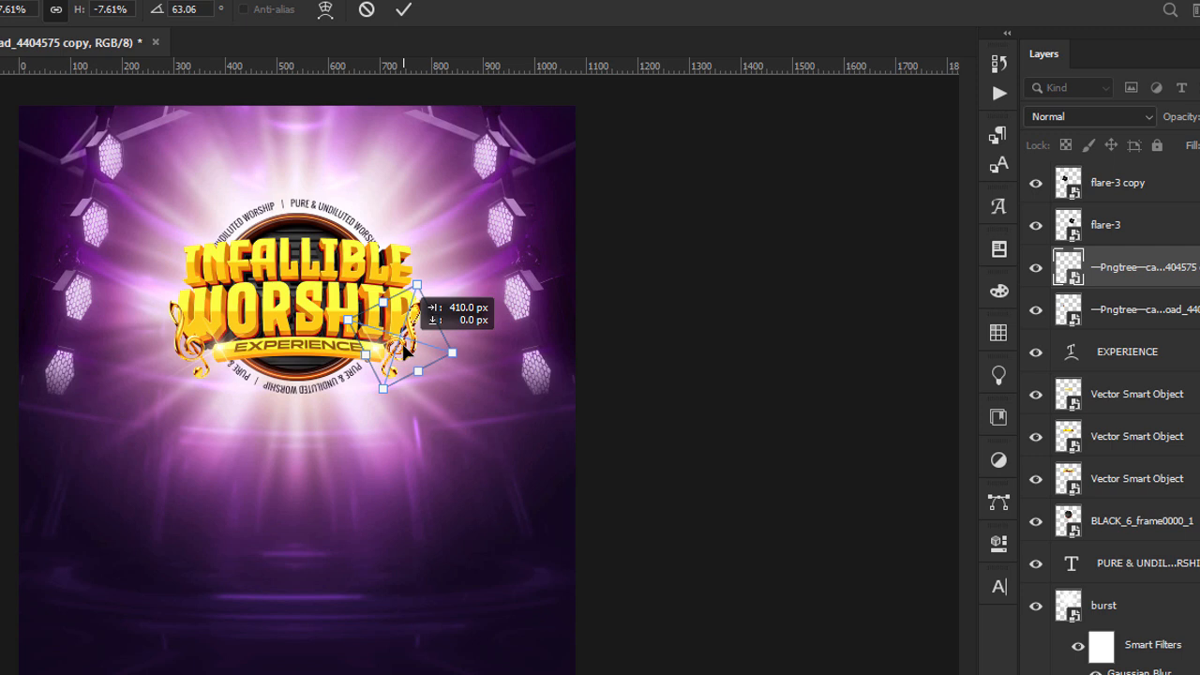
drag(404, 349, 404, 349)
key(Return)
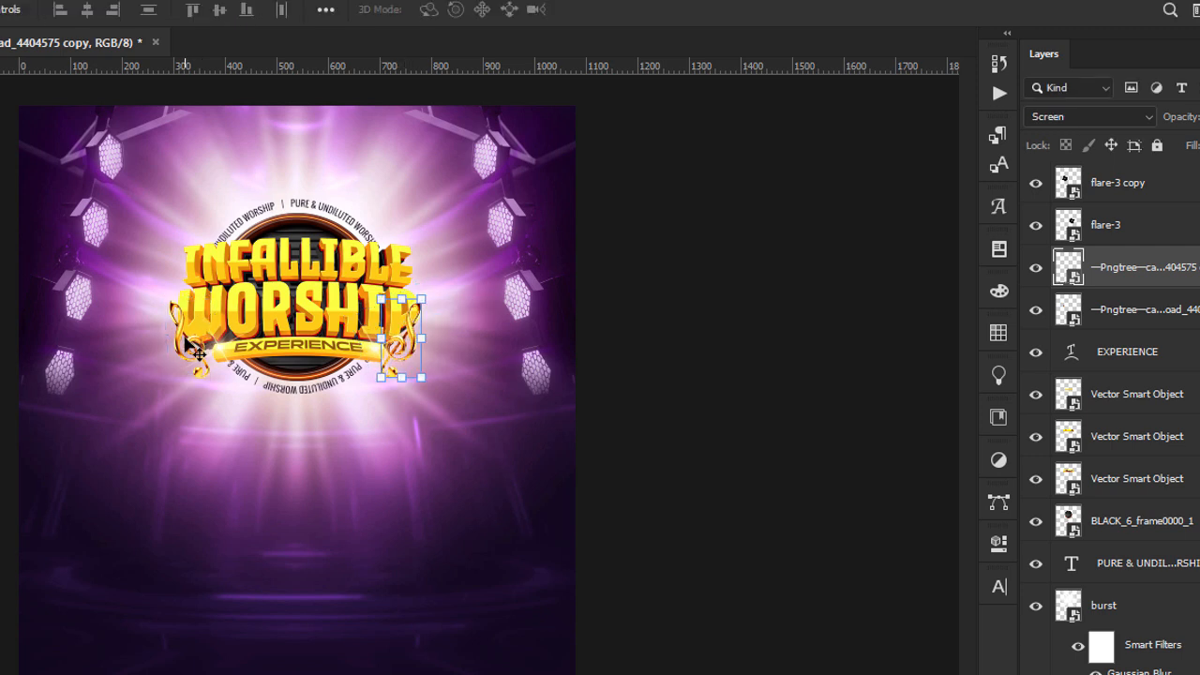
Nudge the two golden music symbols horizontally so they sit evenly at the outer ends of WORSHIP.
click(198, 352)
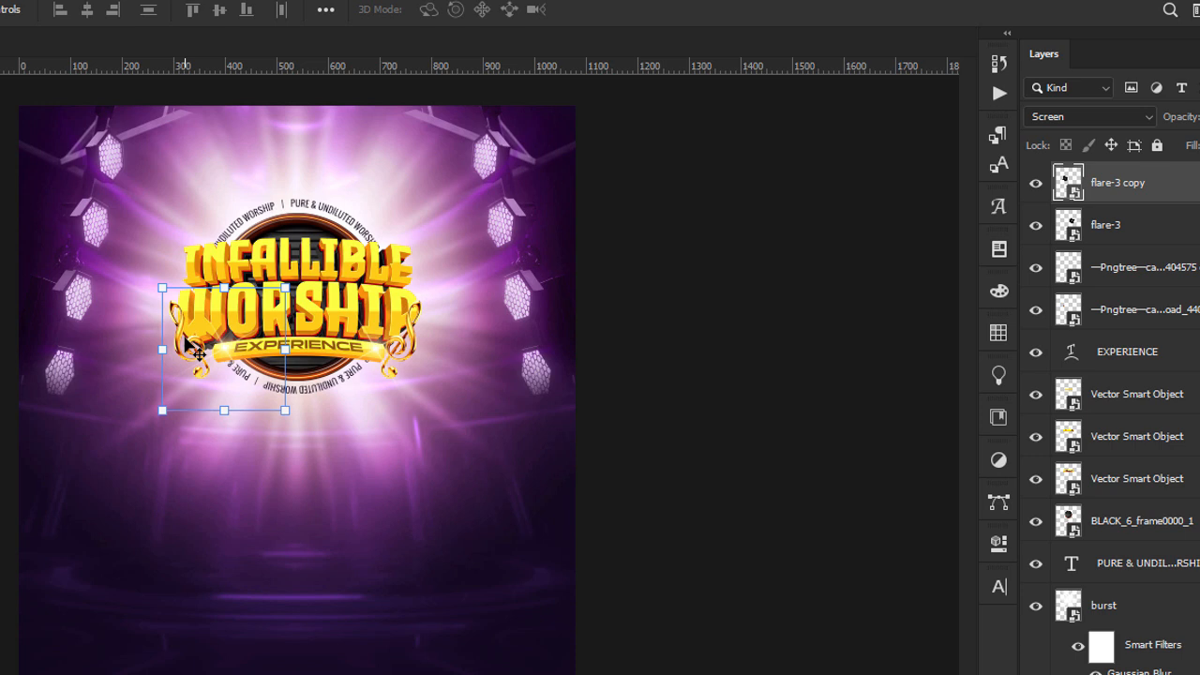
click(1147, 285)
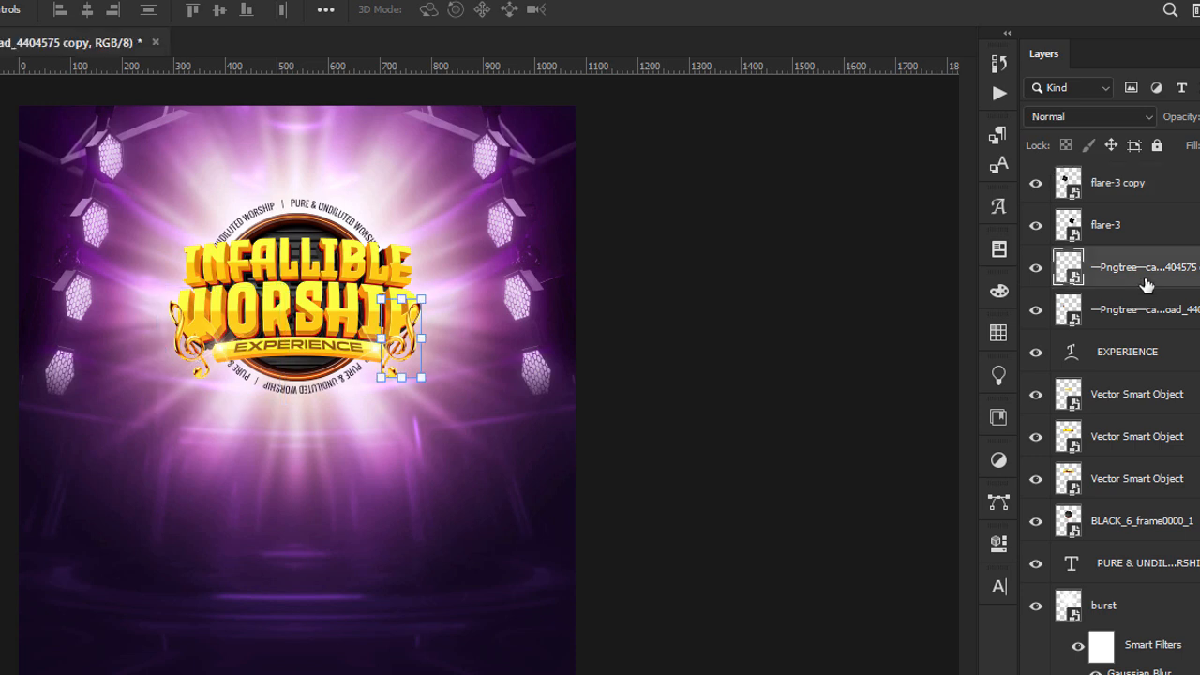
click(1137, 334)
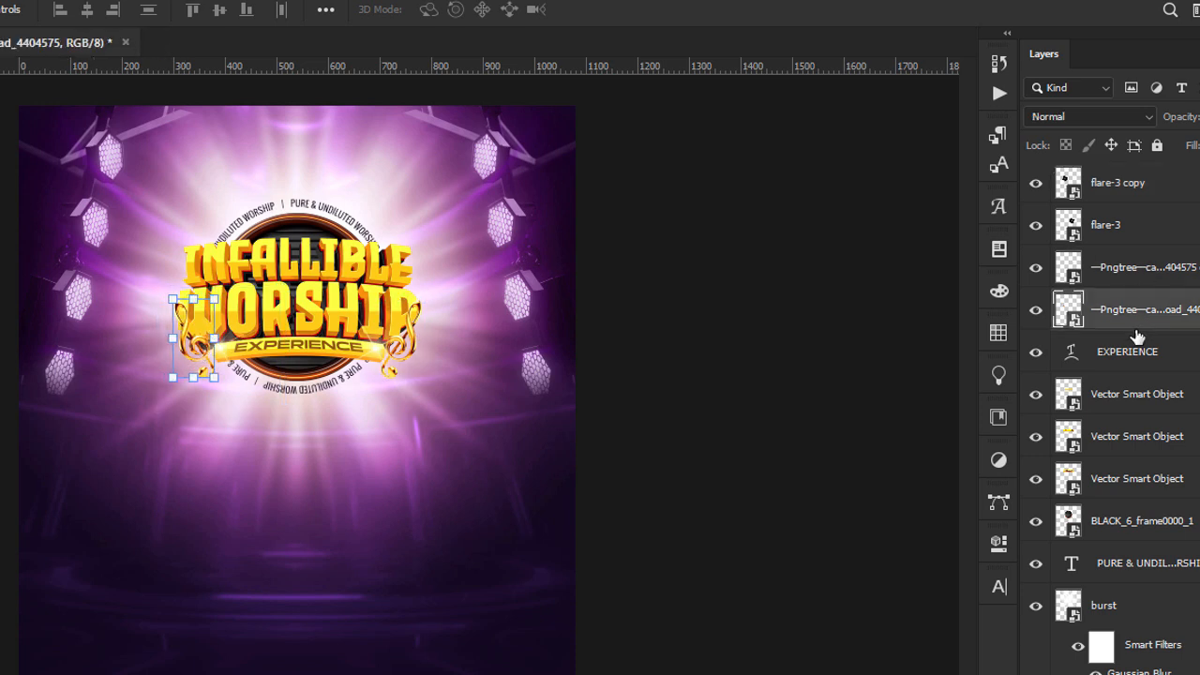
click(740, 367)
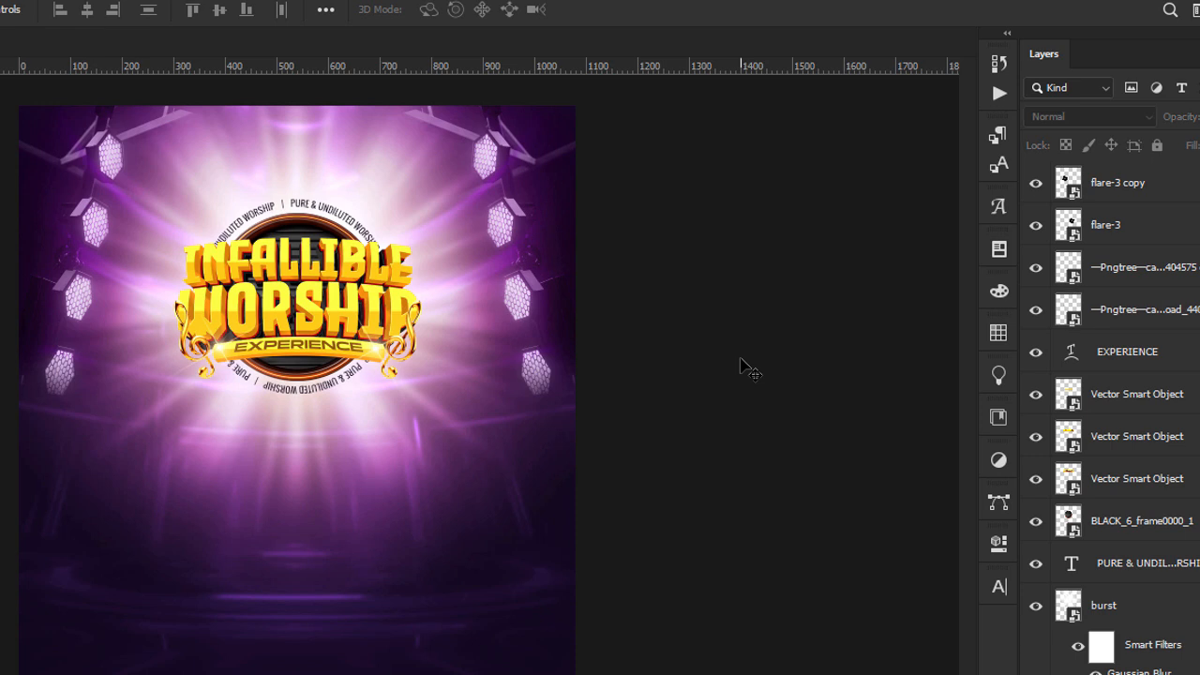
click(305, 300)
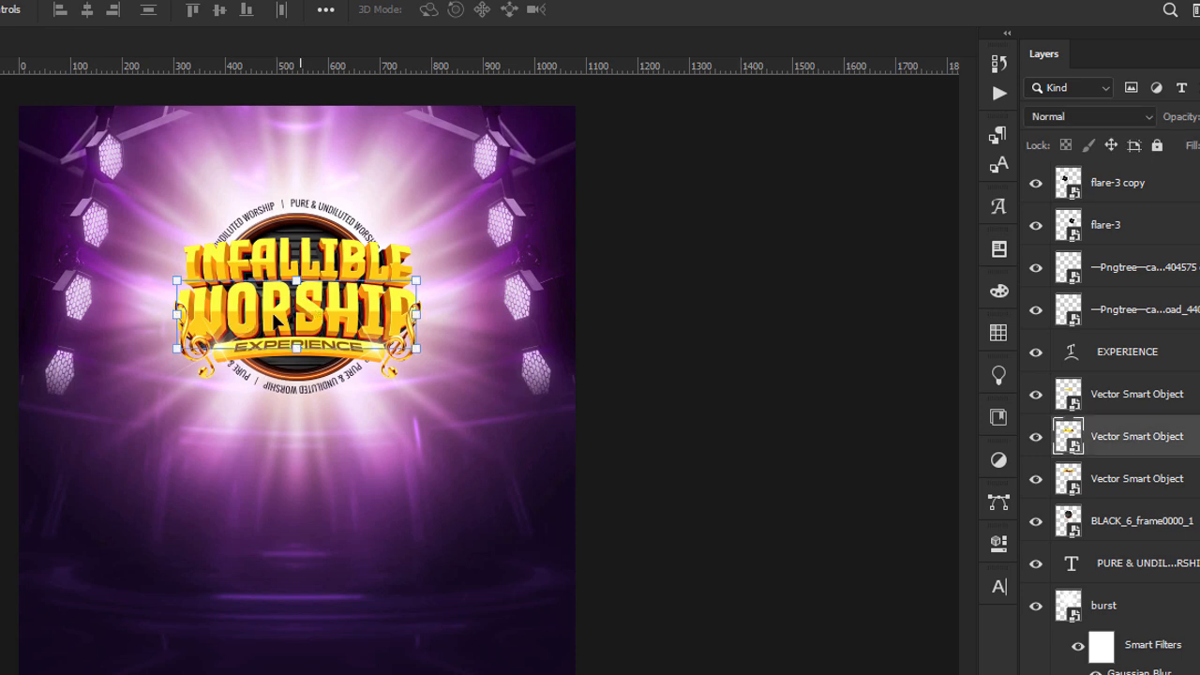
click(961, 333)
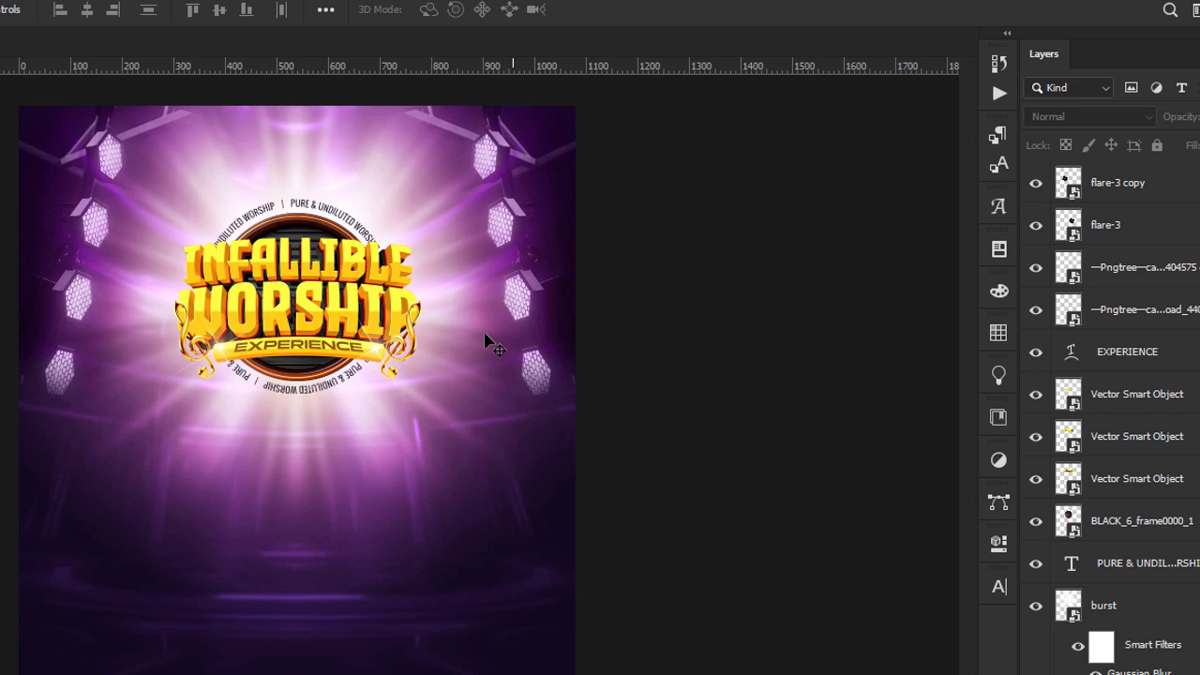
click(410, 338)
click(1148, 271)
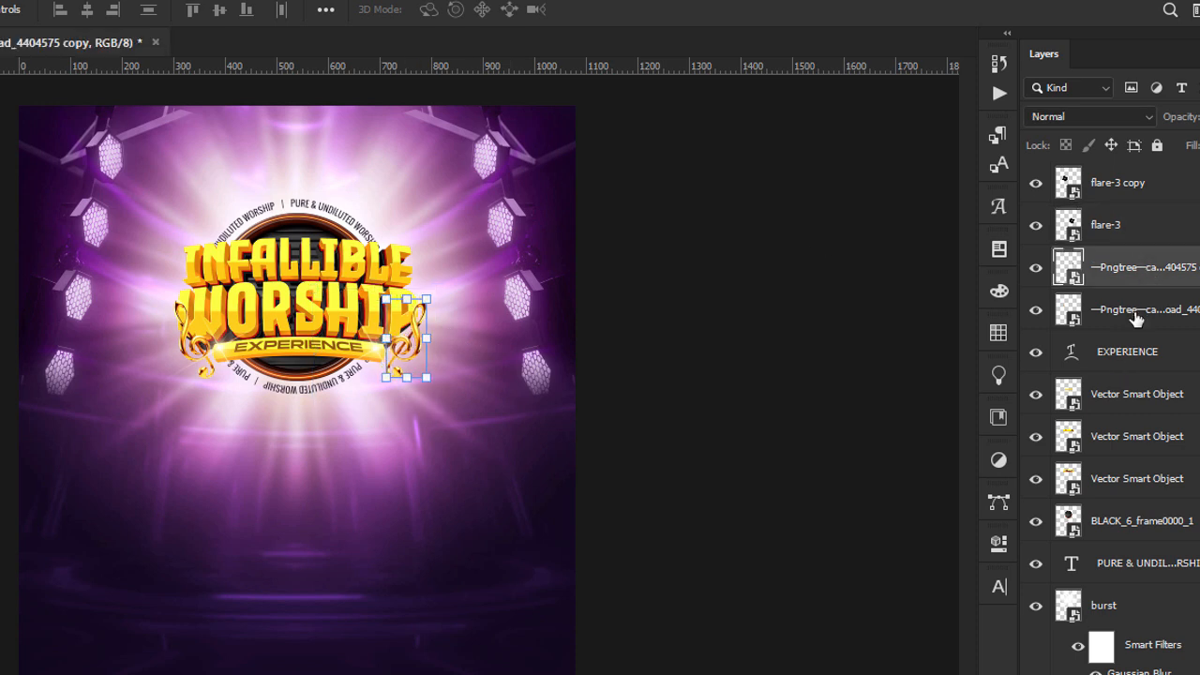
click(1137, 315)
click(776, 339)
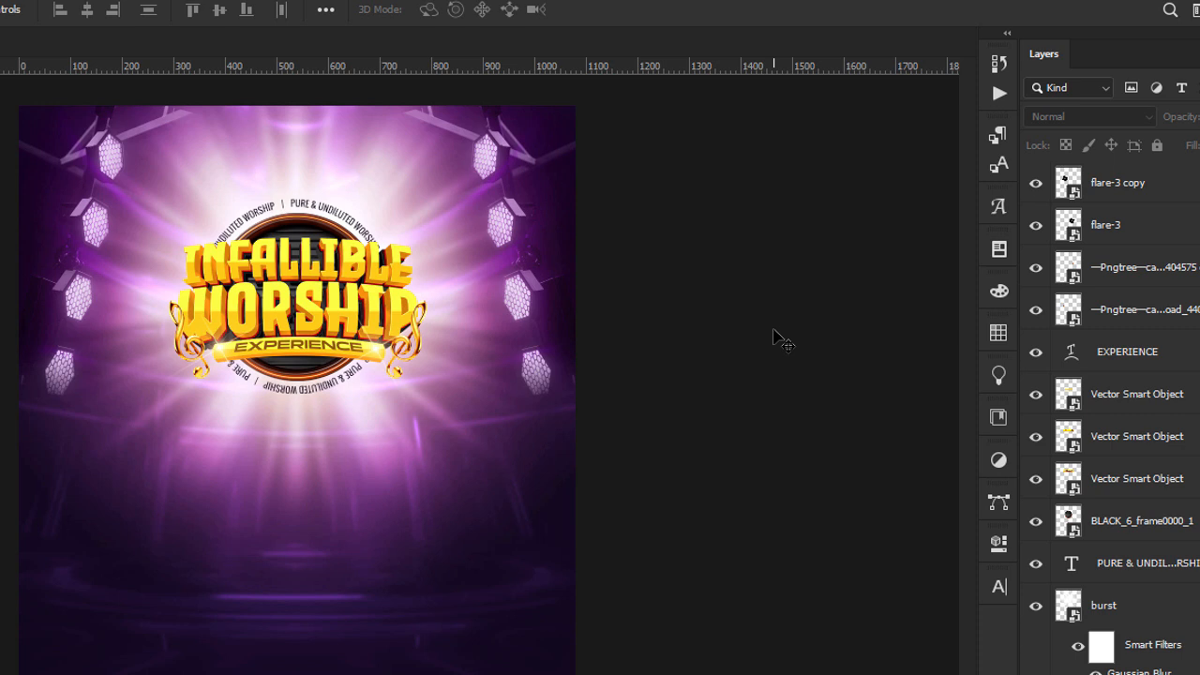
Group all title layers from the circular text up to flare-3 copy and toggle the group's visibility to check it.
click(1125, 563)
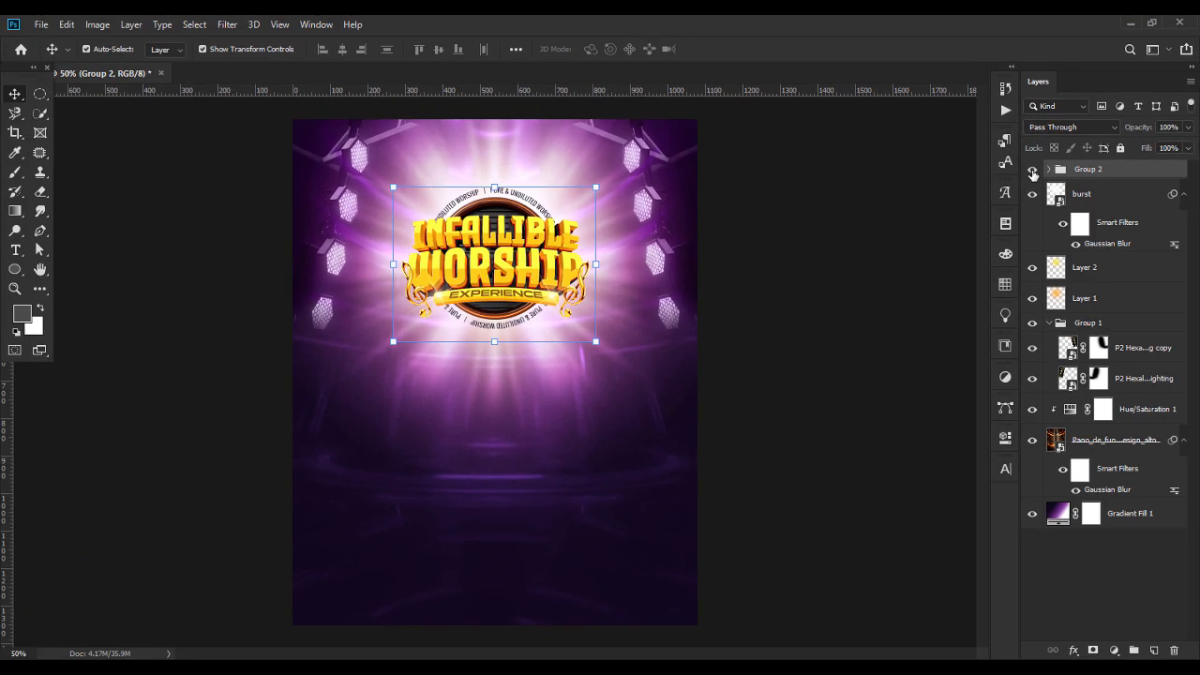
click(1032, 170)
click(1032, 169)
Enlarge the grouped title artwork proportionally to 109.66%.
click(494, 340)
drag(493, 340, 495, 348)
key(Return)
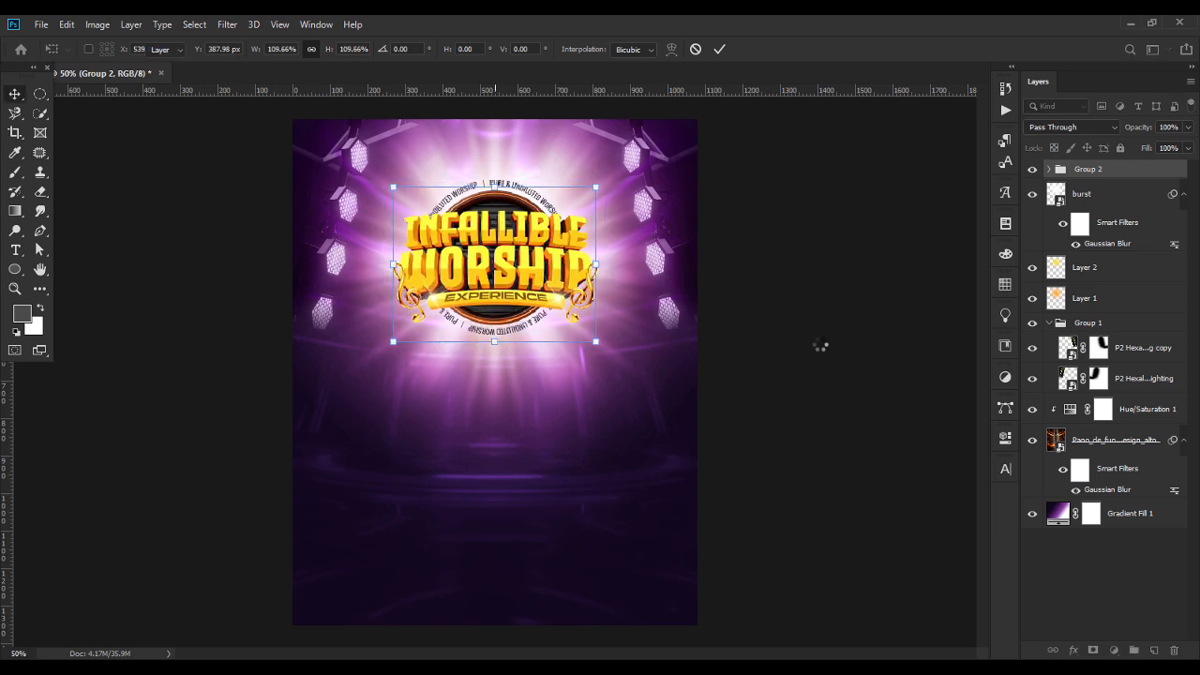
click(836, 350)
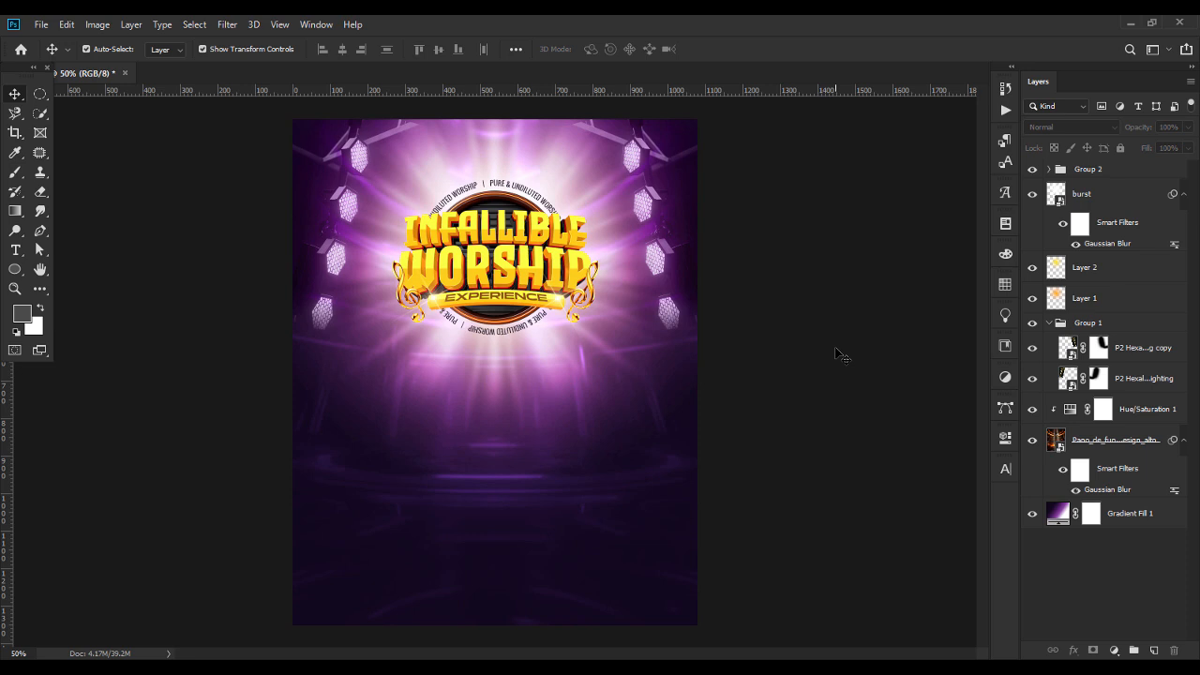
Nudge the stage background image slightly downward.
click(1130, 450)
click(802, 481)
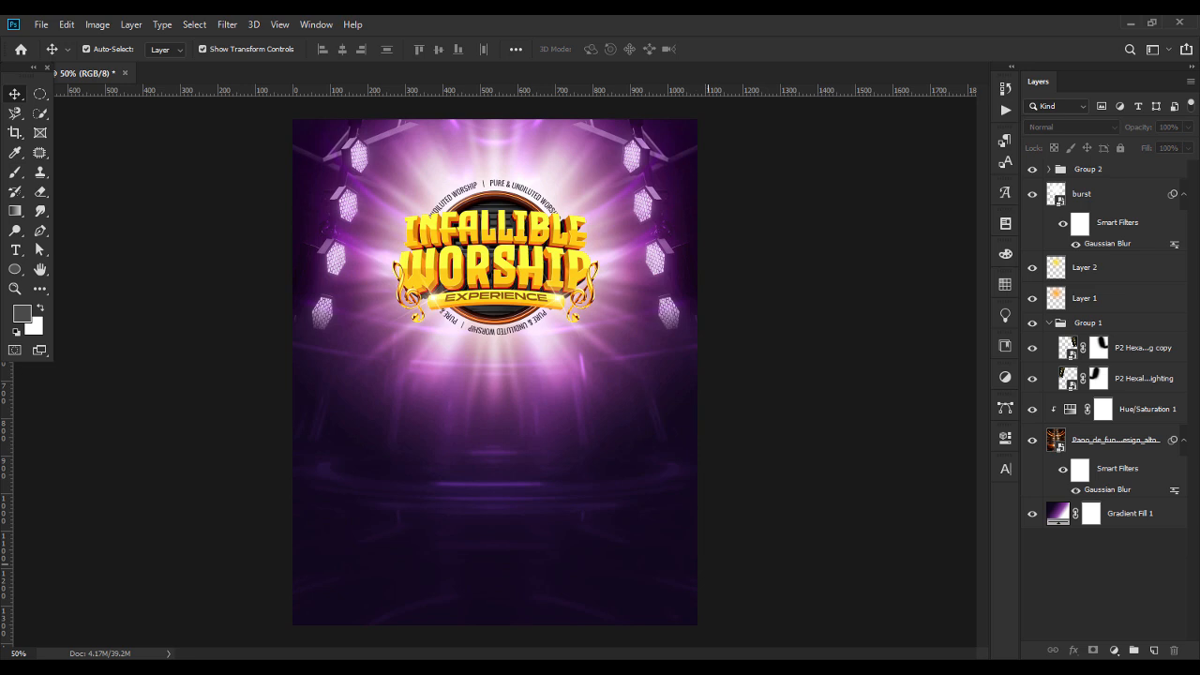
Place paper-torn-edge.png from the infallible worship flyer folder and scale it to about 14.4% below the title.
key(alt+Tab)
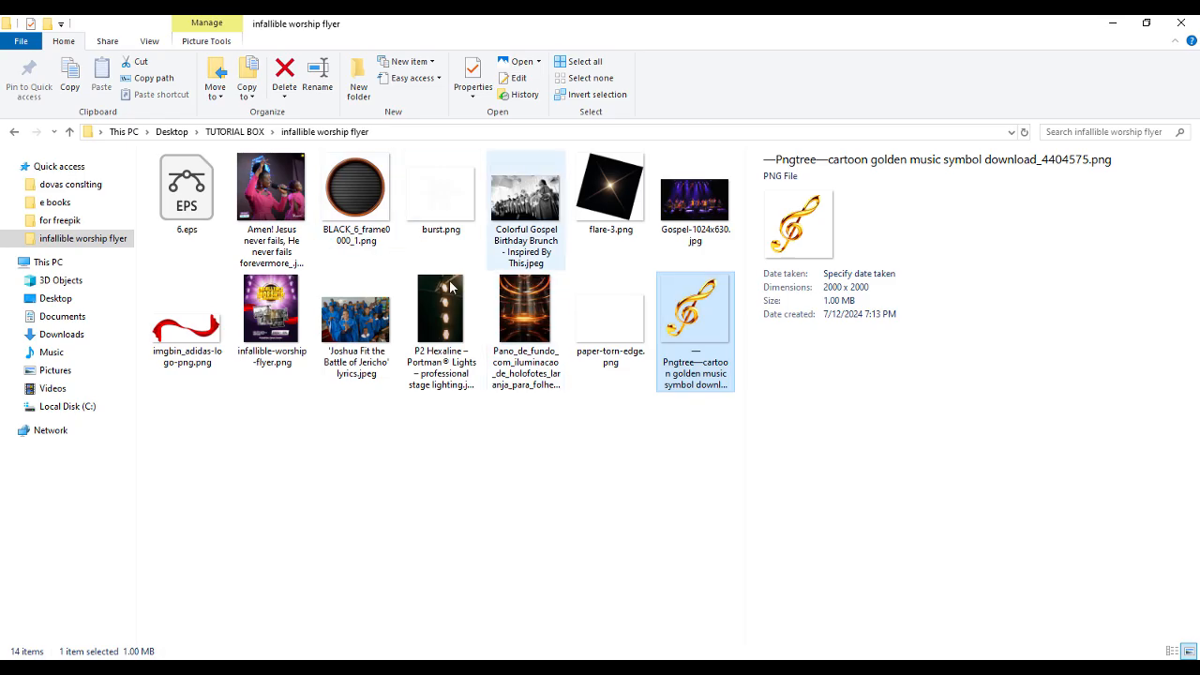
drag(622, 323, 458, 436)
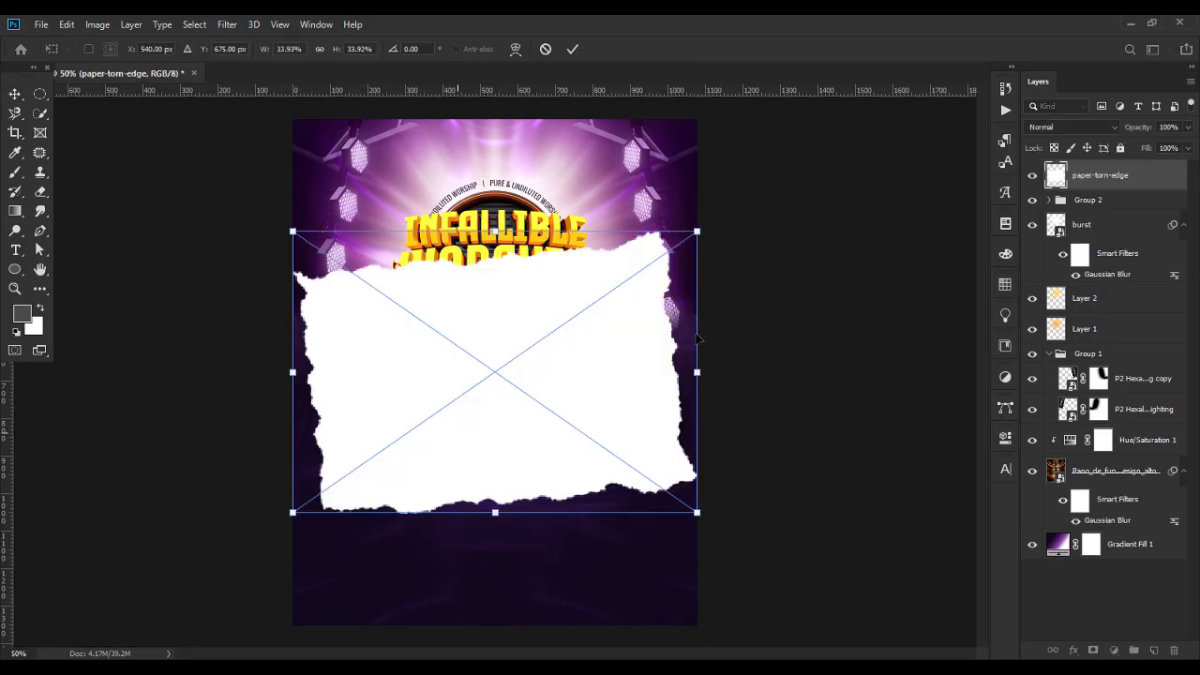
drag(696, 372, 476, 438)
key(Return)
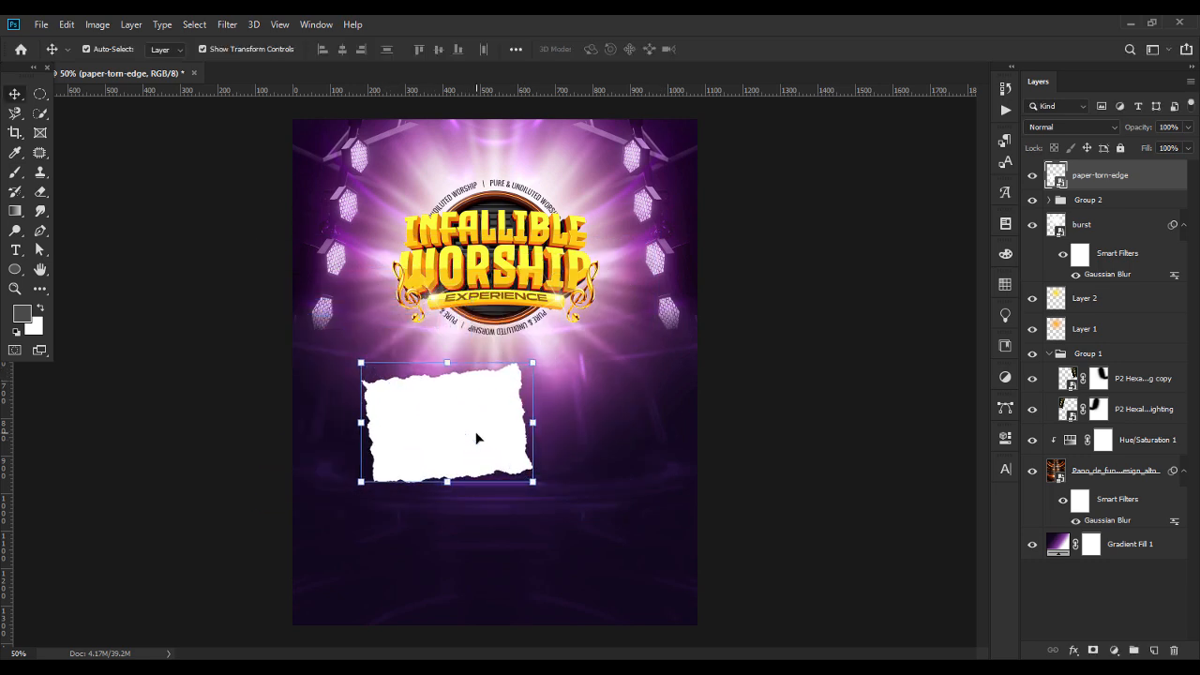
Duplicate the torn paper, offset the duplicate down and to the right so they overlap, and stack paper-torn-edge copy beneath the original.
click(720, 431)
click(462, 451)
key(ctrl+j)
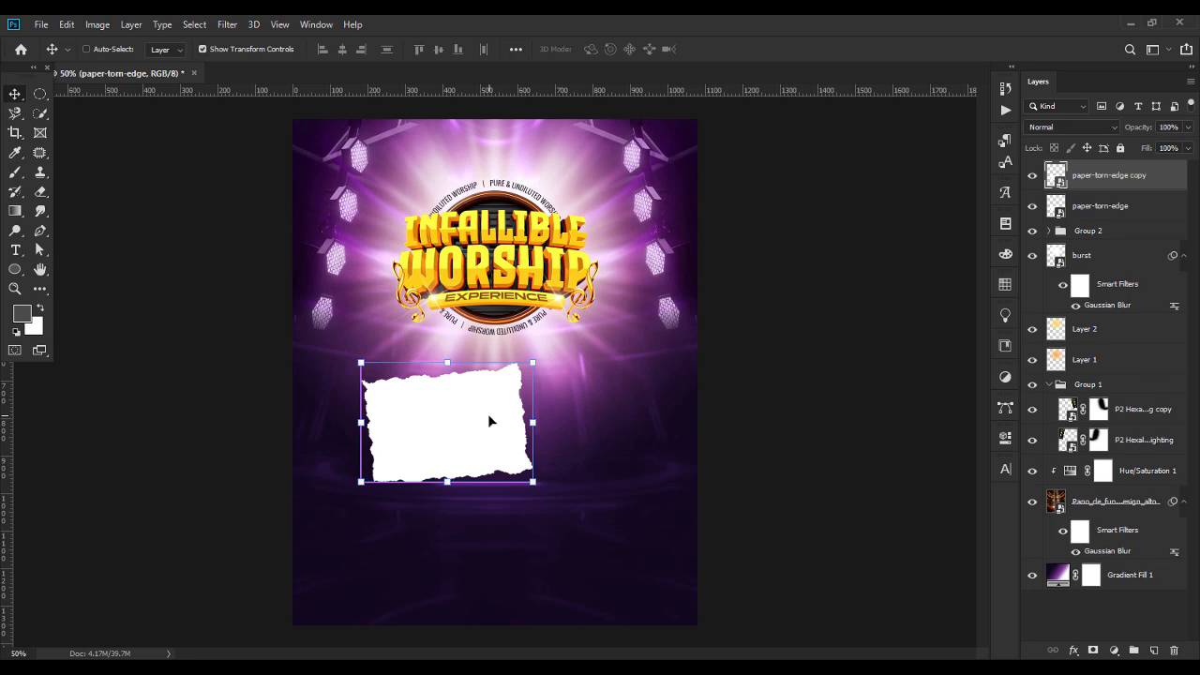
click(1088, 211)
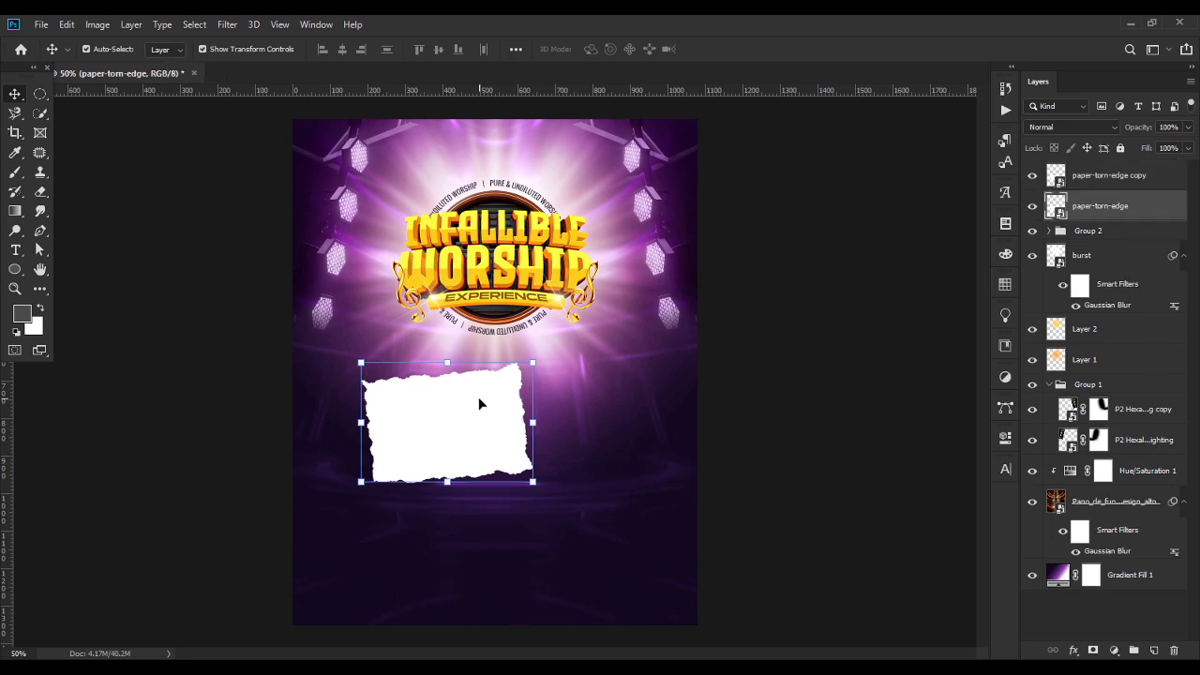
drag(487, 406, 600, 437)
key(ctrl+t)
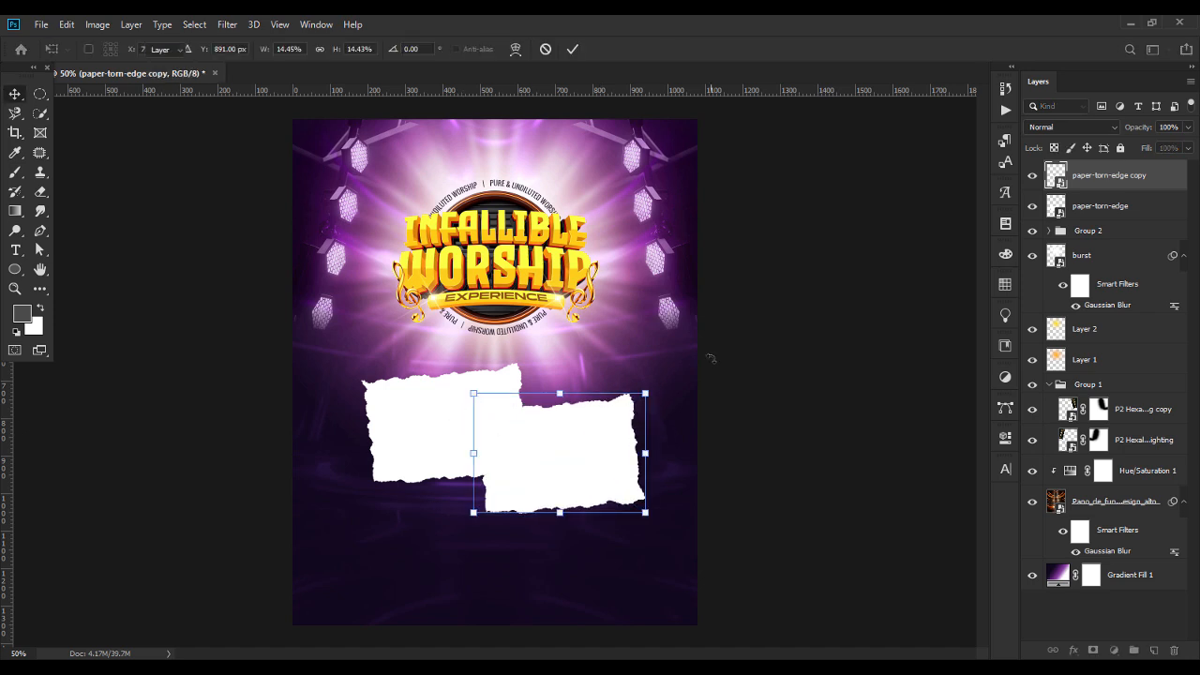
key(Return)
drag(1116, 205, 1115, 173)
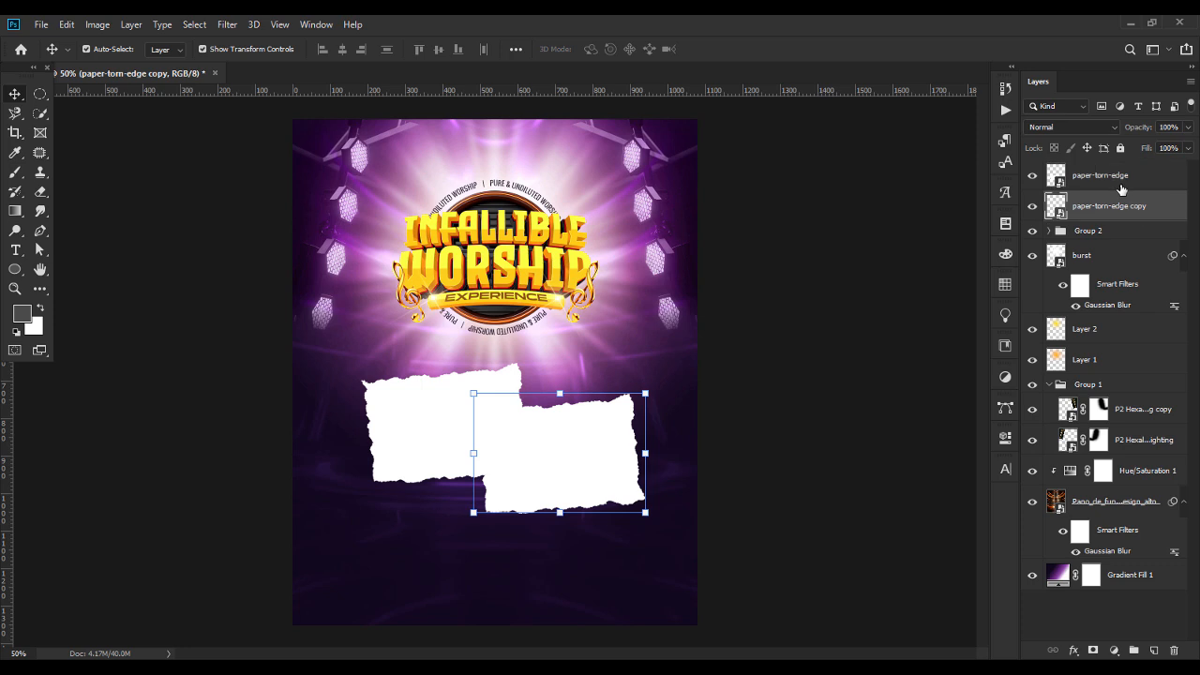
Place the Colorful Gospel Birthday Brunch choir photo above the paper-torn-edge layer and clip it to that paper.
click(678, 668)
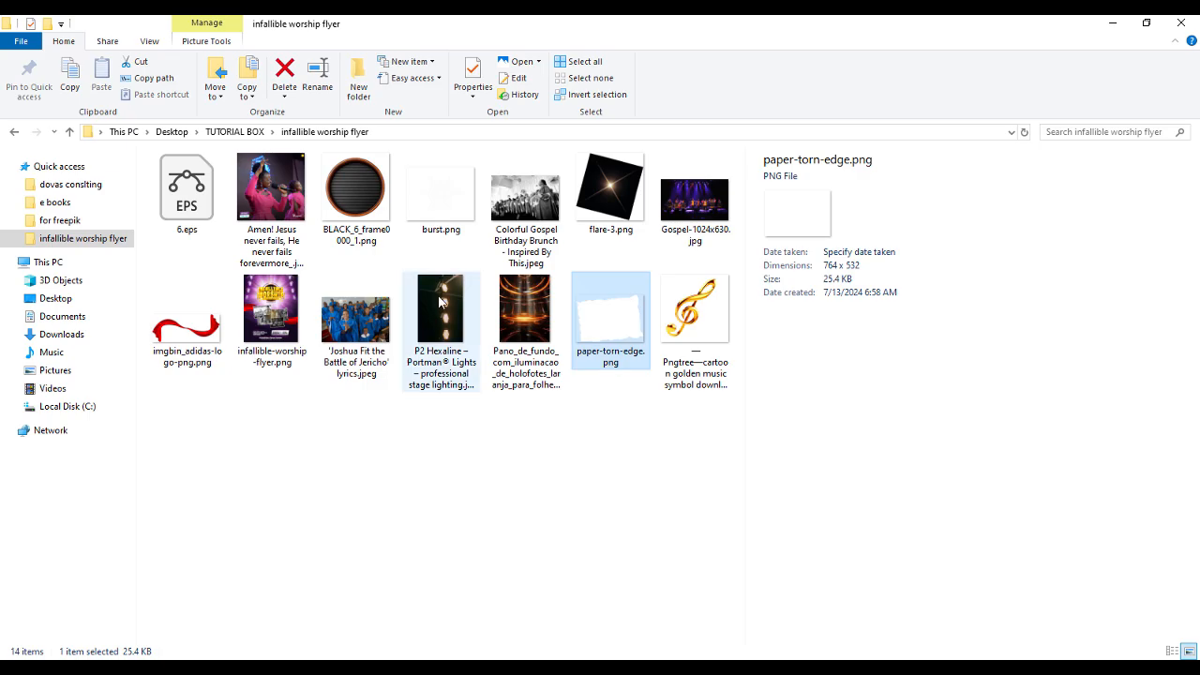
drag(518, 208, 477, 421)
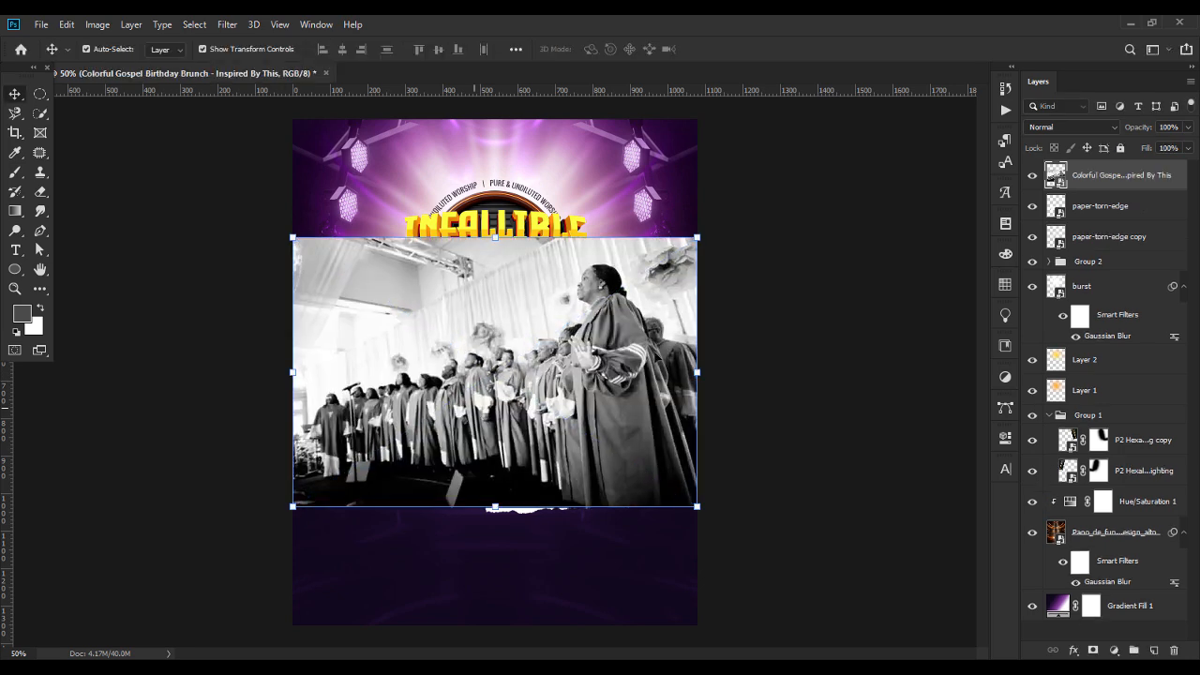
right_click(1104, 190)
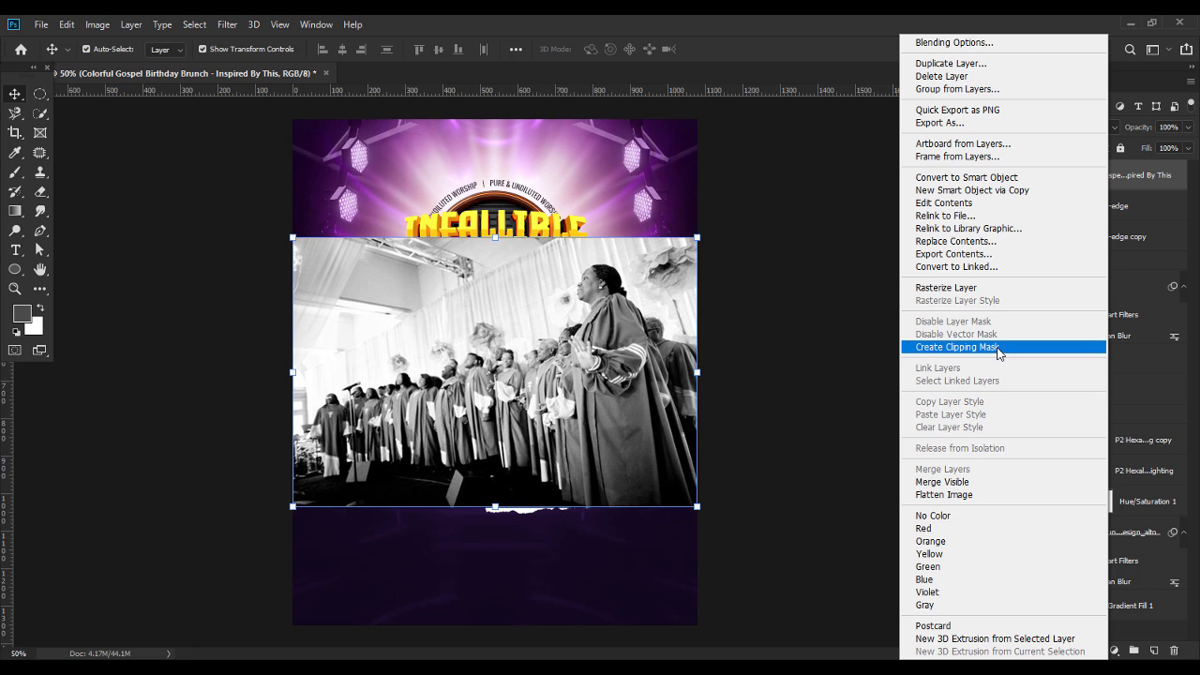
click(999, 346)
Scale down the black-and-white choir photo and position it to fill the left torn paper.
drag(493, 240, 479, 348)
drag(465, 403, 410, 401)
drag(443, 511, 443, 486)
drag(454, 428, 455, 434)
key(Return)
Place the 'Joshua Fit the Battle of Jericho' choir photo above paper-torn-edge copy and clip it to that paper.
click(594, 435)
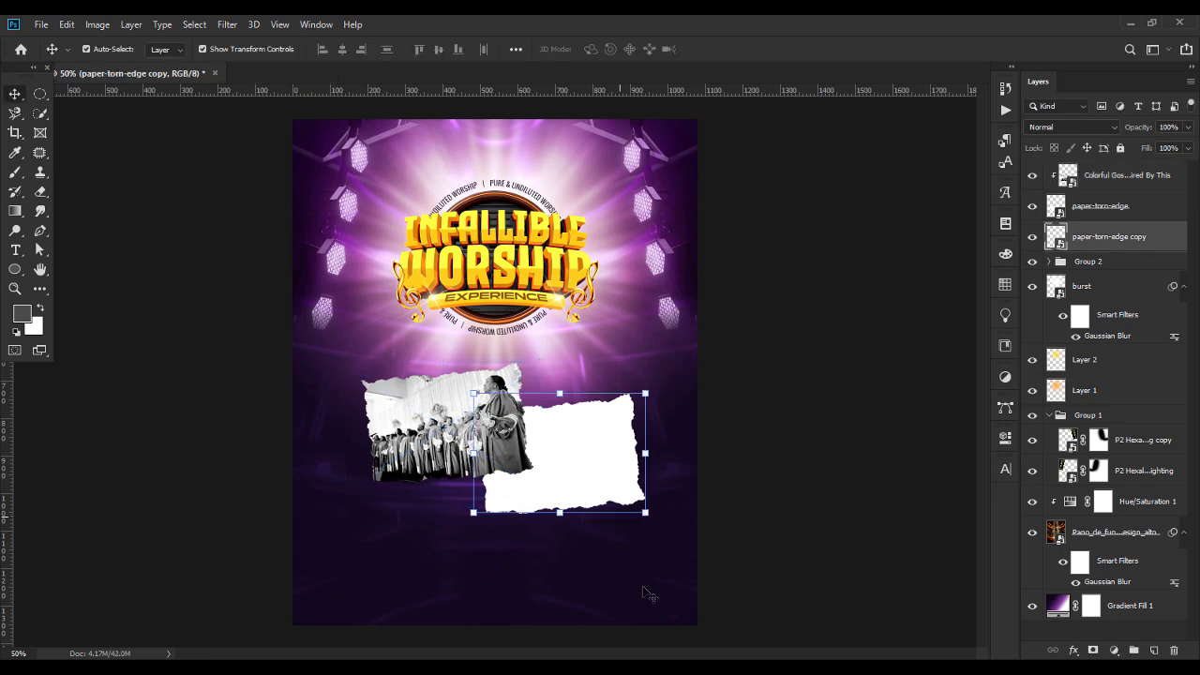
key(alt+Tab)
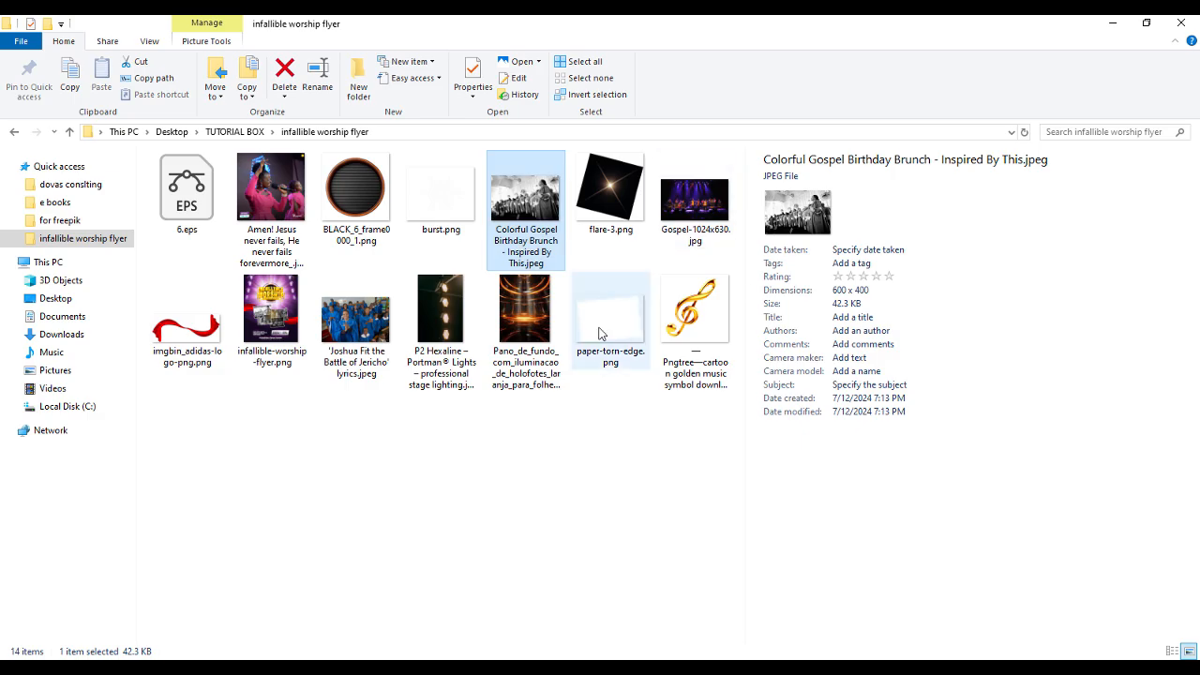
drag(356, 317, 568, 456)
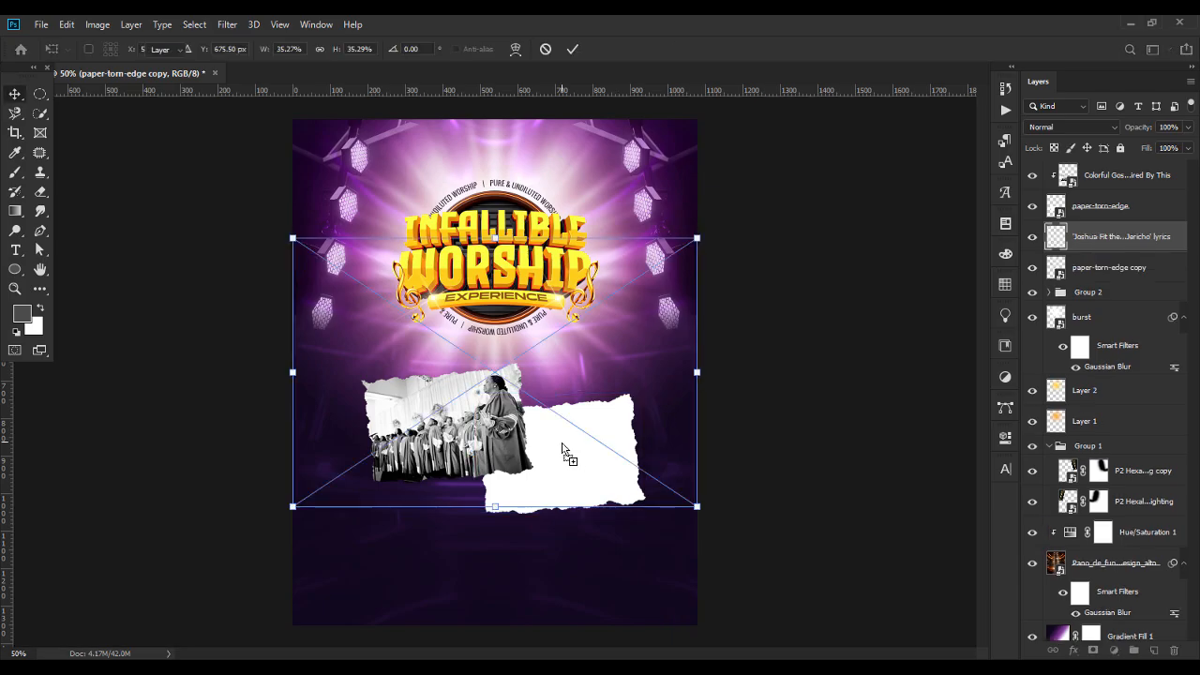
key(Return)
right_click(1123, 236)
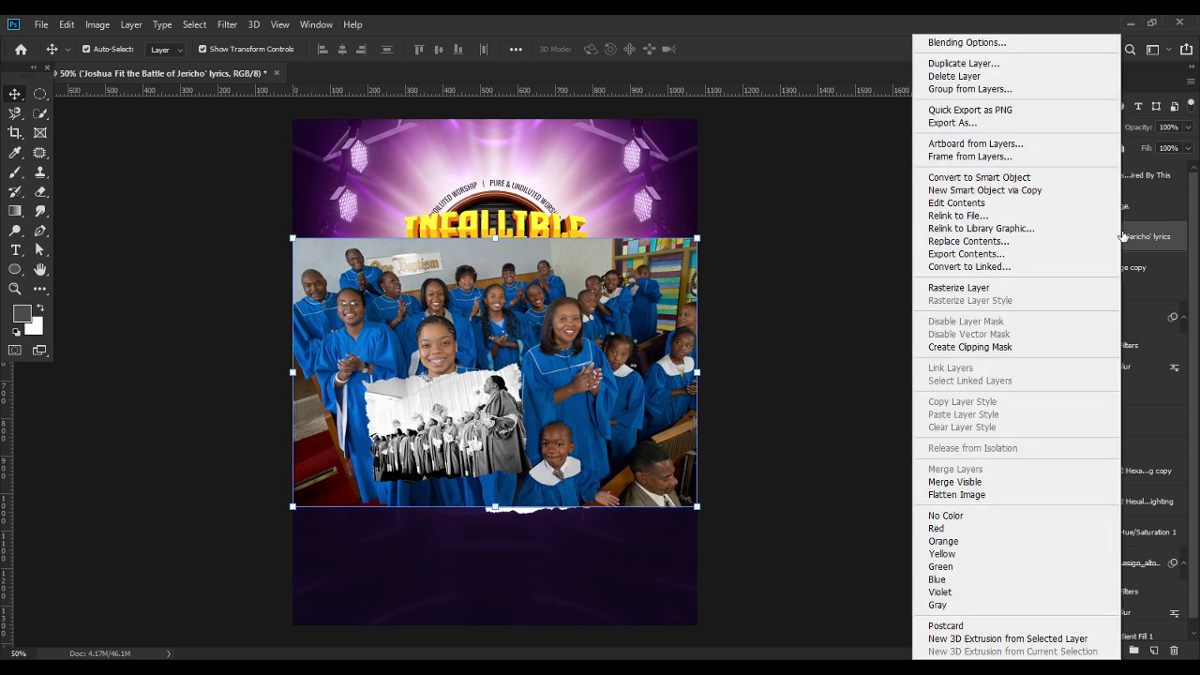
click(988, 348)
Scale down the blue-robed choir photo and position it to fill the right torn paper.
drag(495, 238, 527, 382)
drag(565, 430, 631, 438)
key(Return)
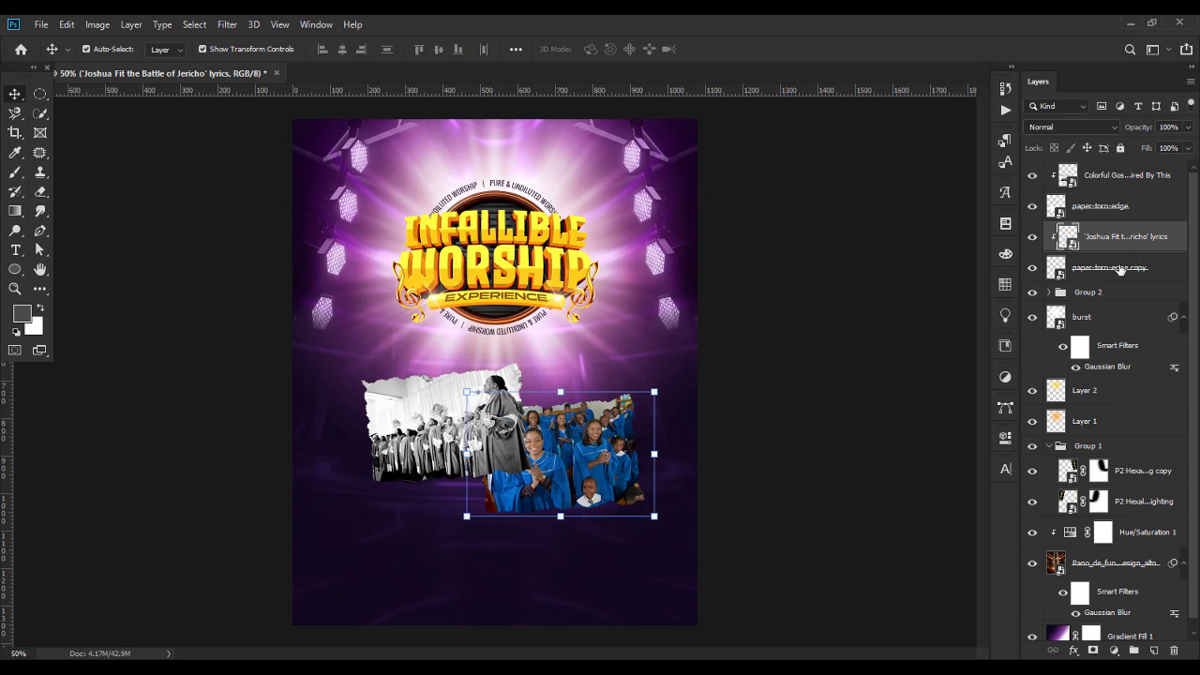
click(1116, 272)
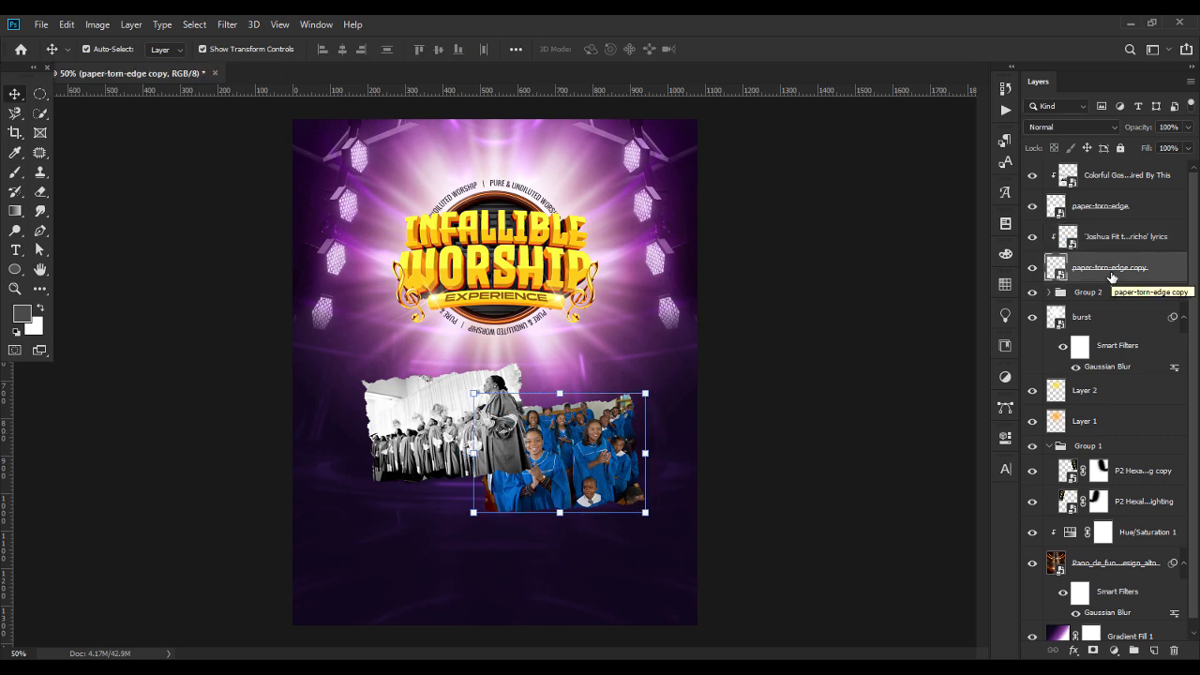
click(874, 310)
click(613, 446)
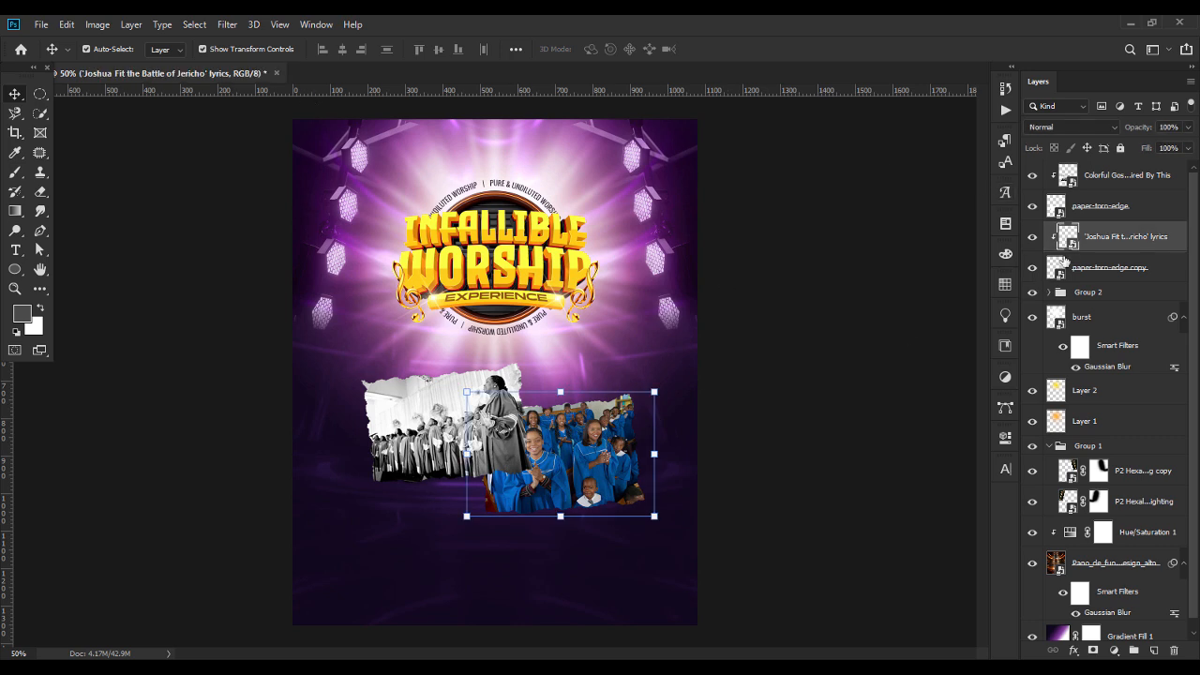
click(1063, 260)
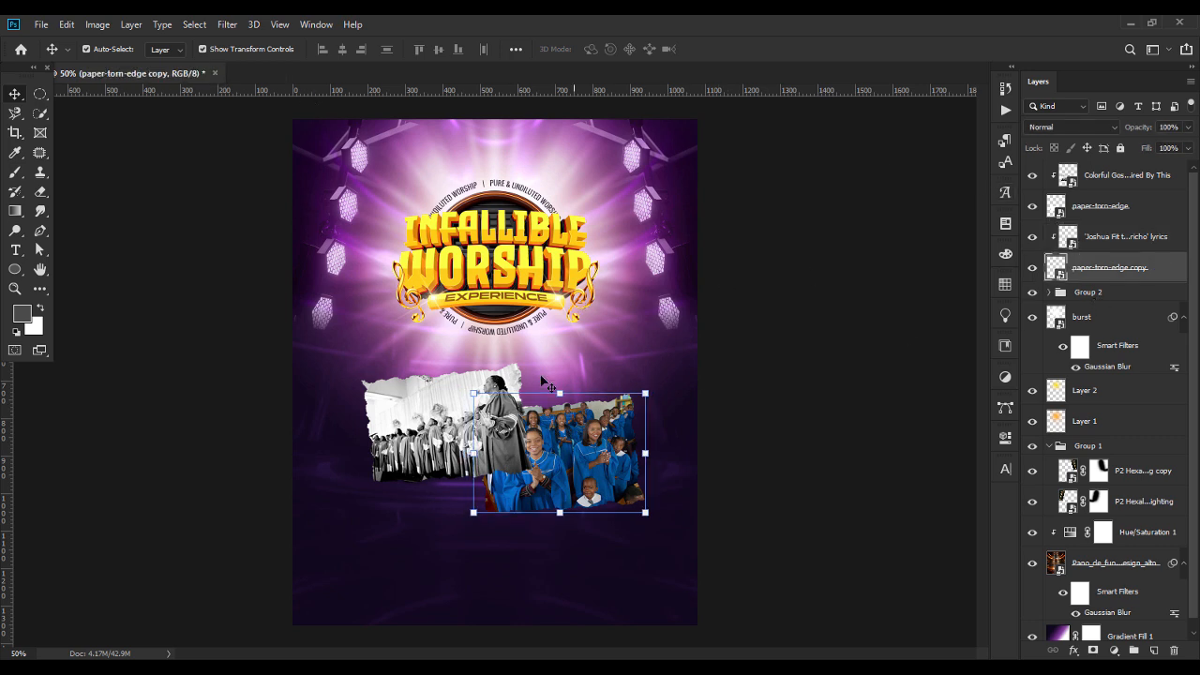
click(228, 26)
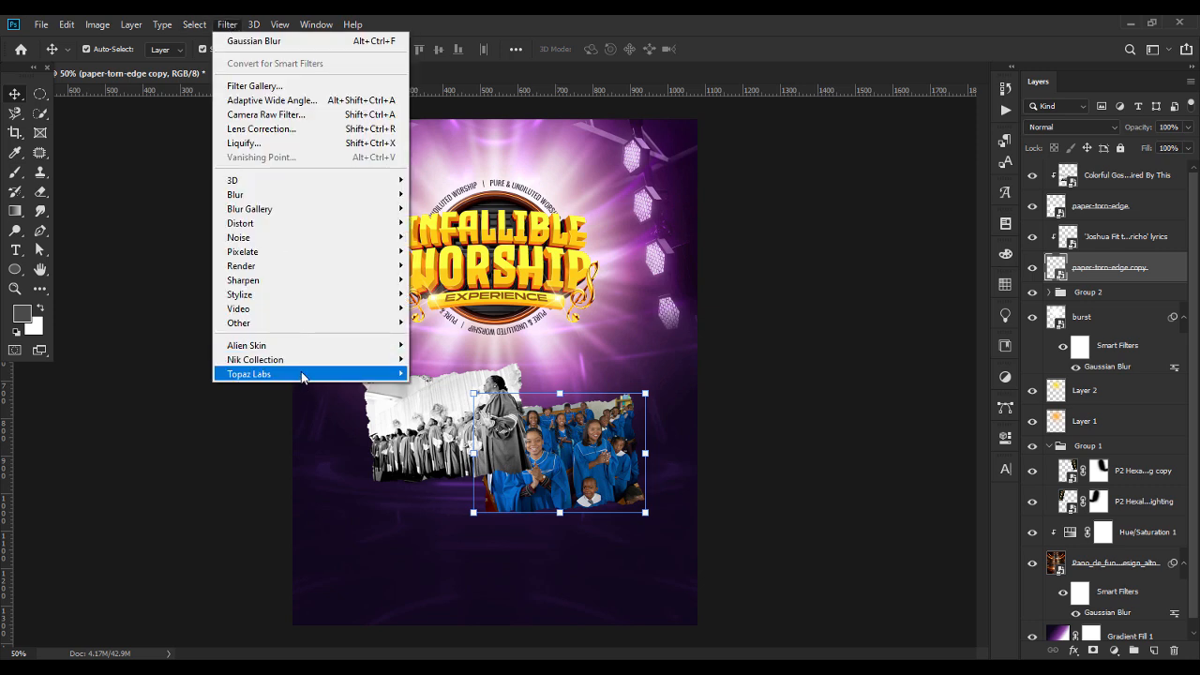
mouse_move(302, 376)
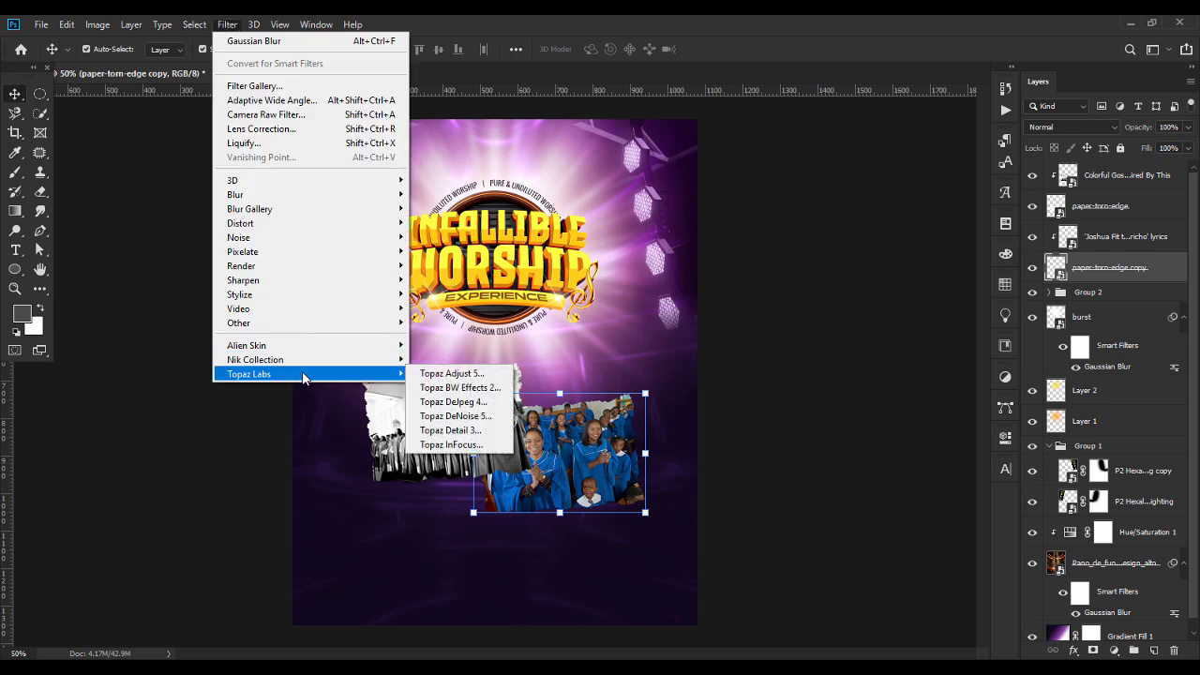
click(482, 388)
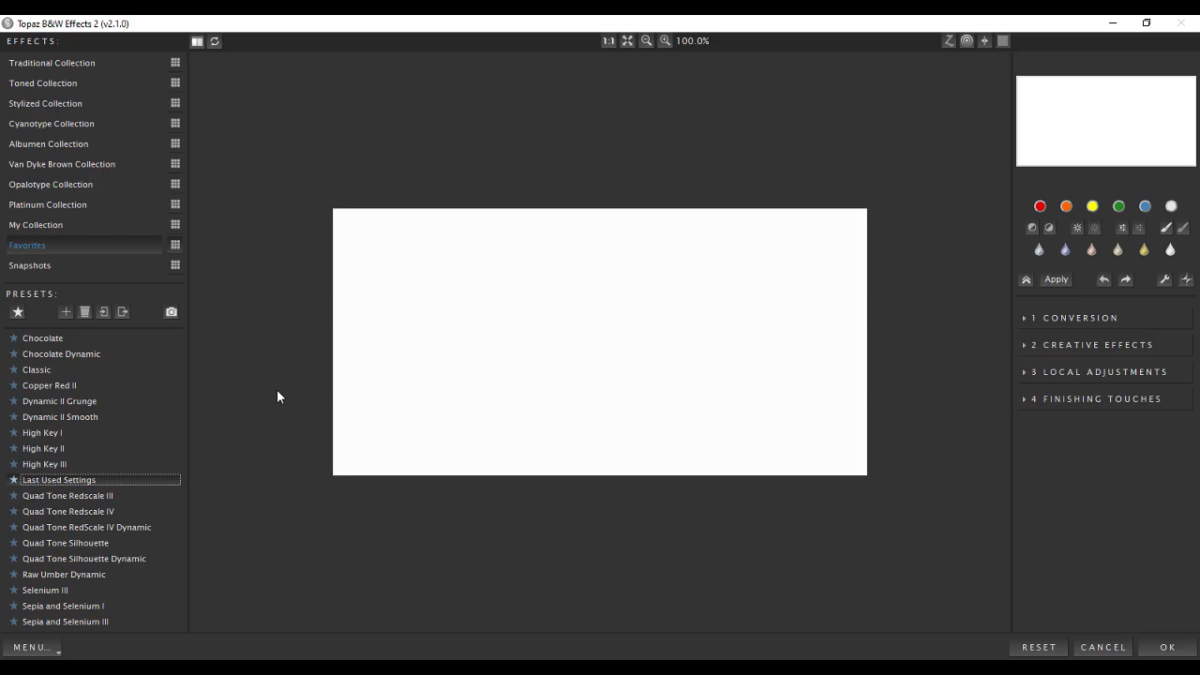
mouse_move(39, 434)
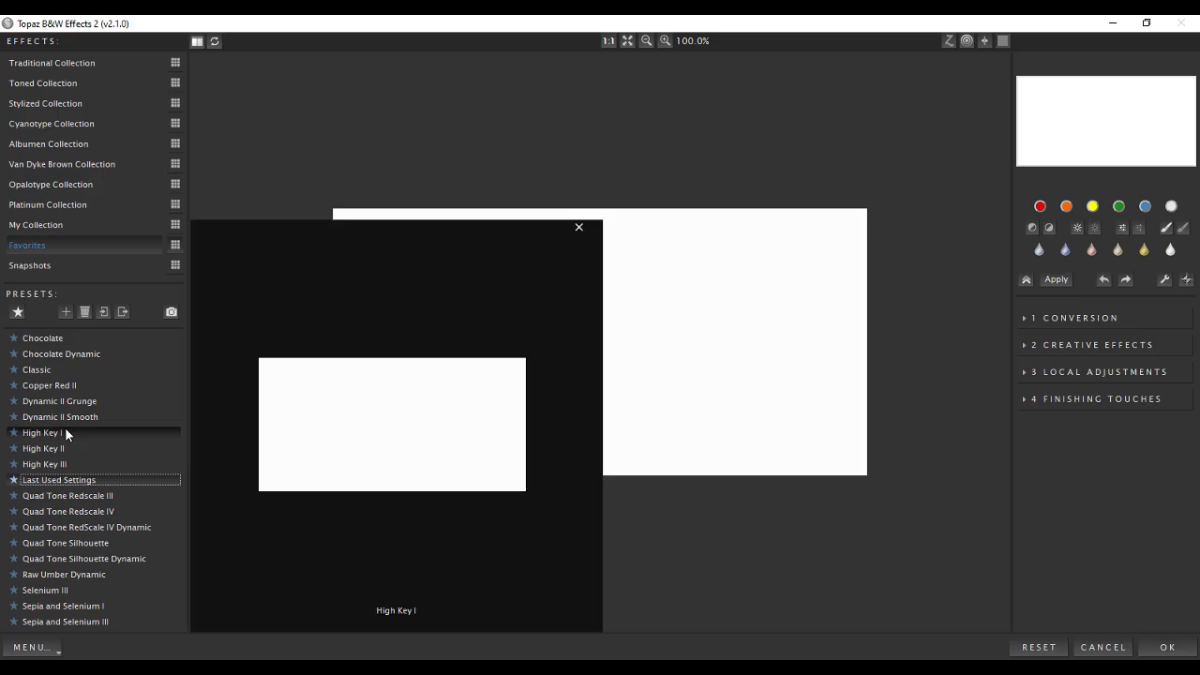
click(579, 227)
click(1099, 646)
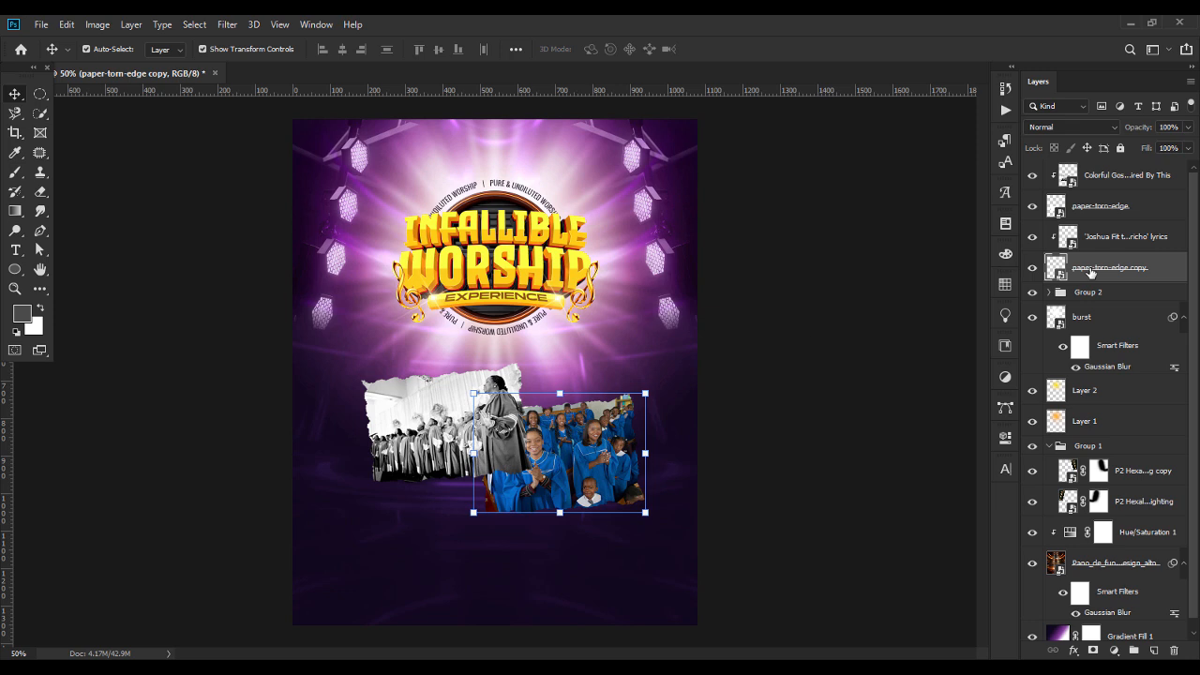
Convert the blue-robed choir photo to black and white with Topaz BW Effects 2, using the Dynamic II Smooth preset.
click(1101, 246)
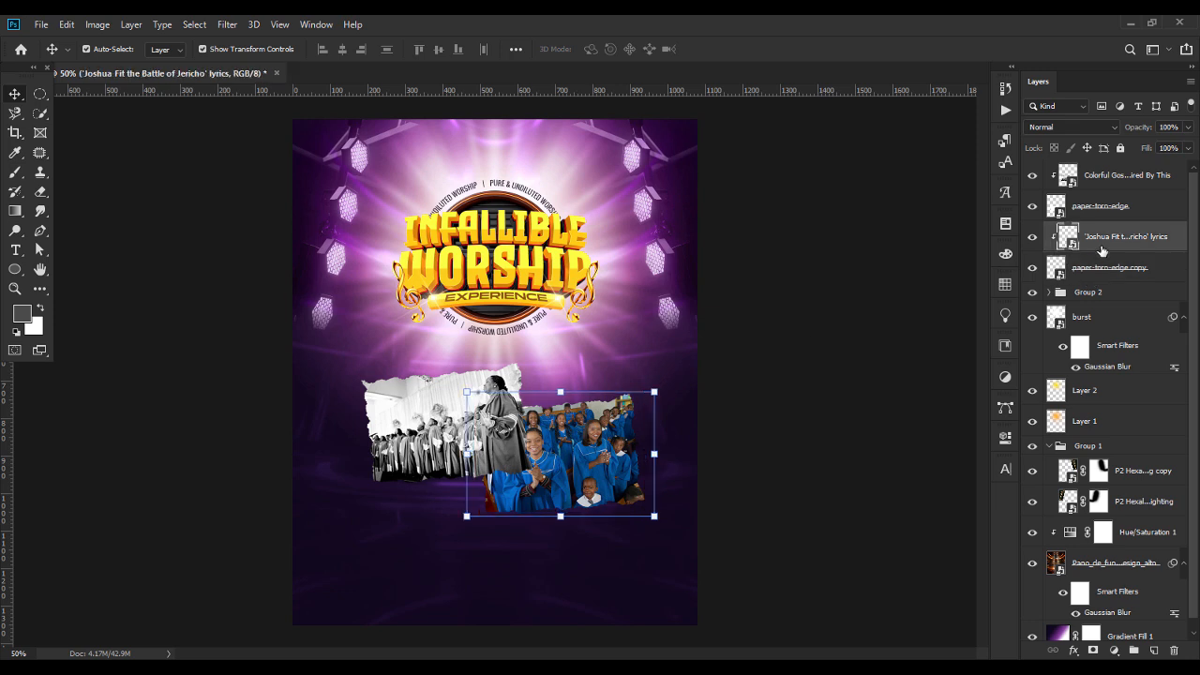
click(215, 25)
mouse_move(309, 374)
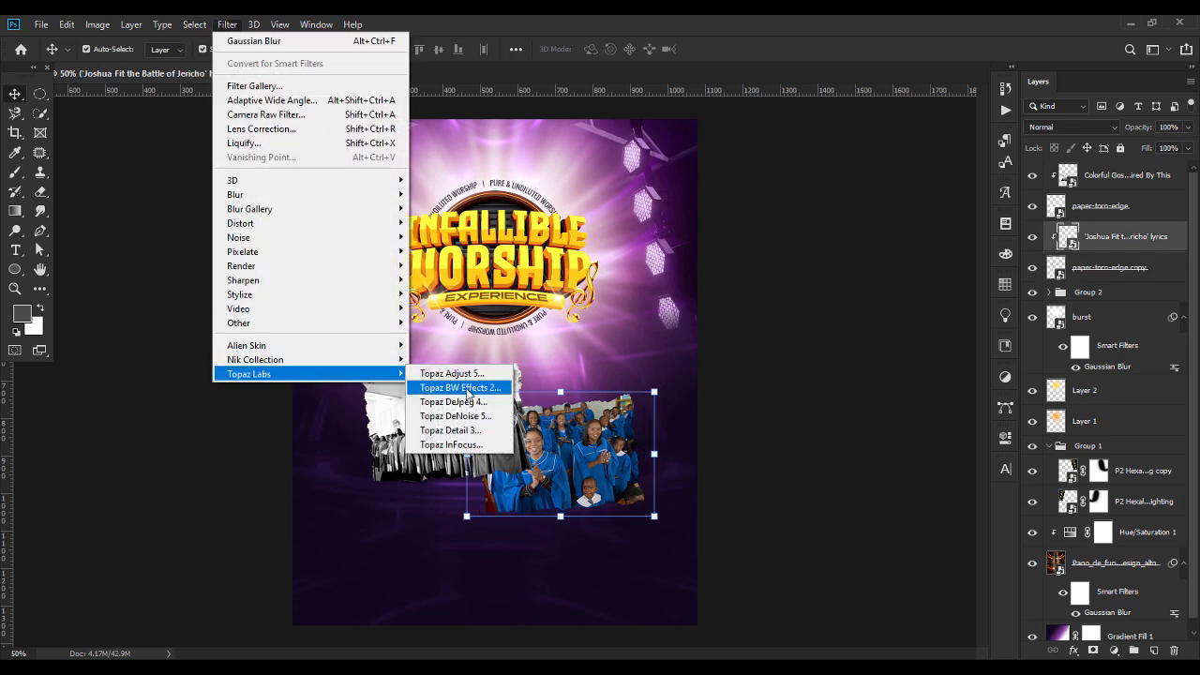
click(459, 387)
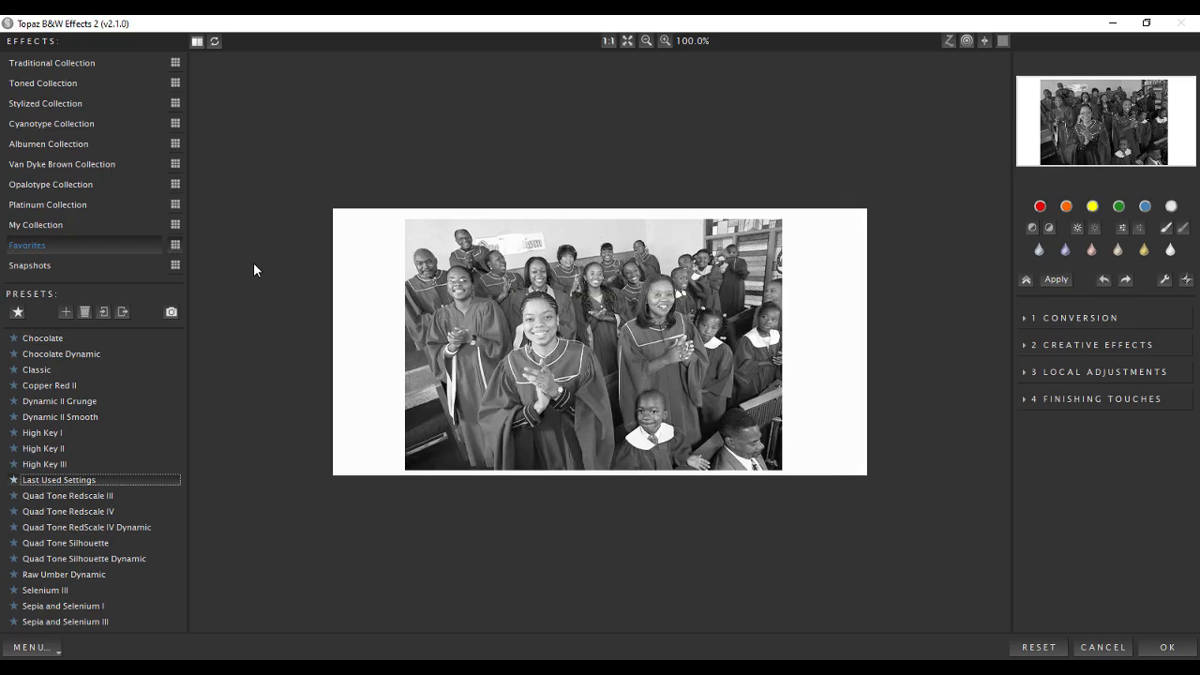
mouse_move(84, 431)
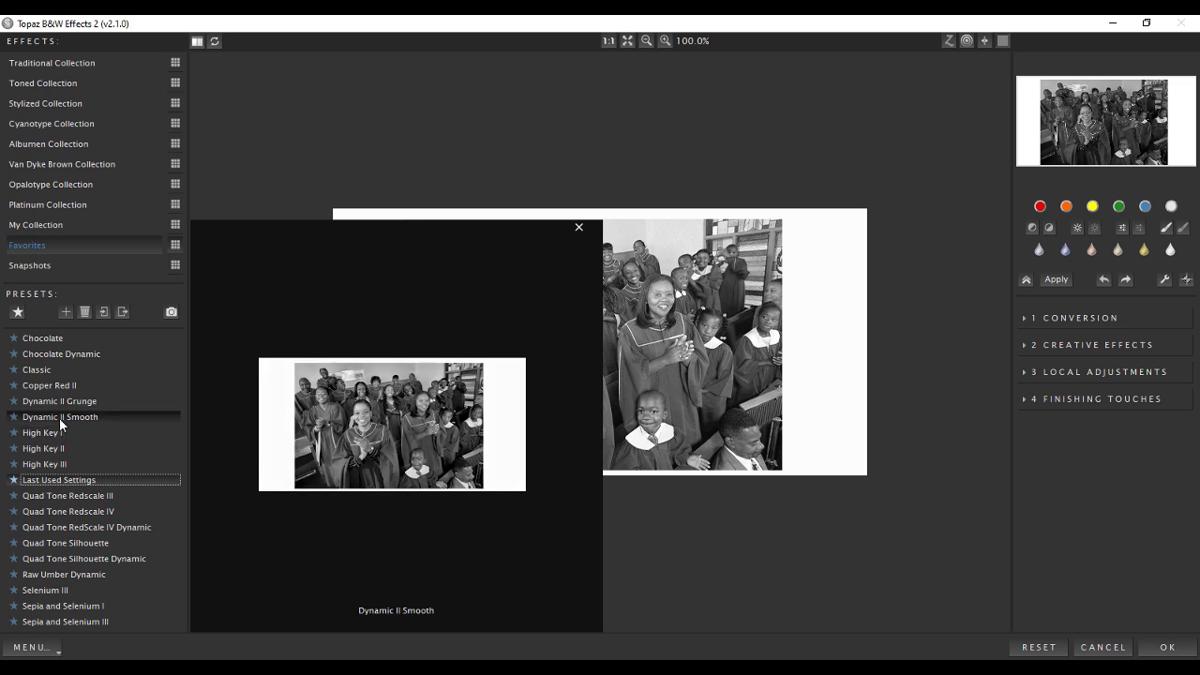
click(68, 418)
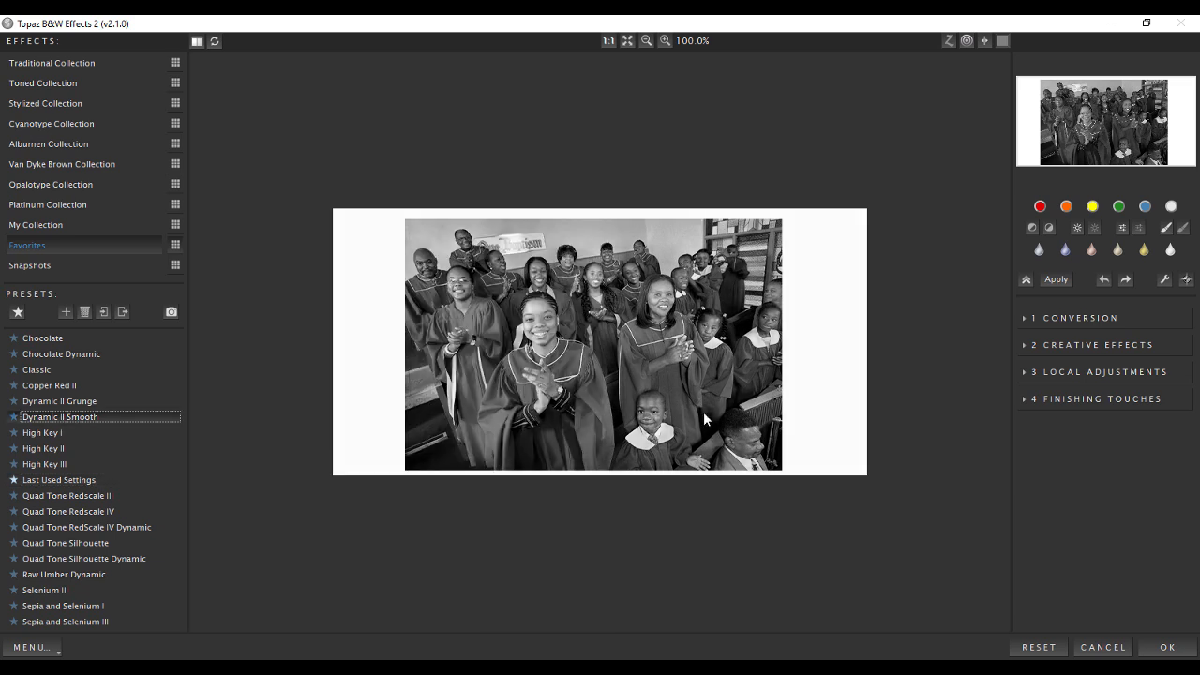
click(1162, 648)
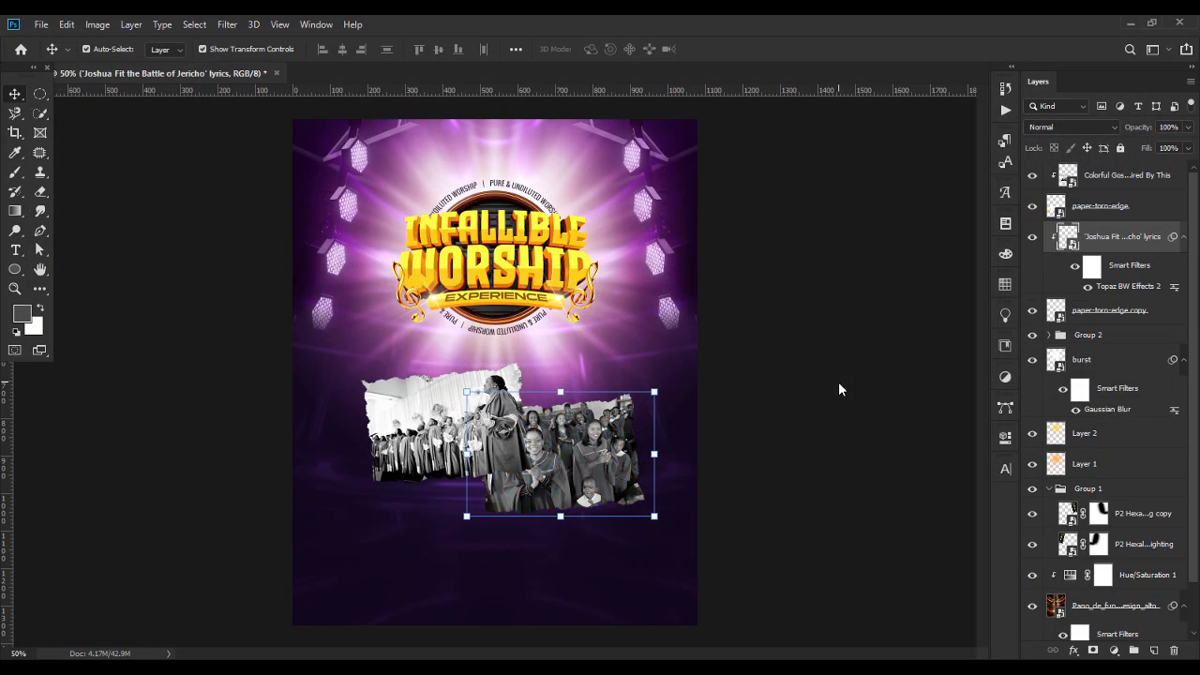
click(838, 382)
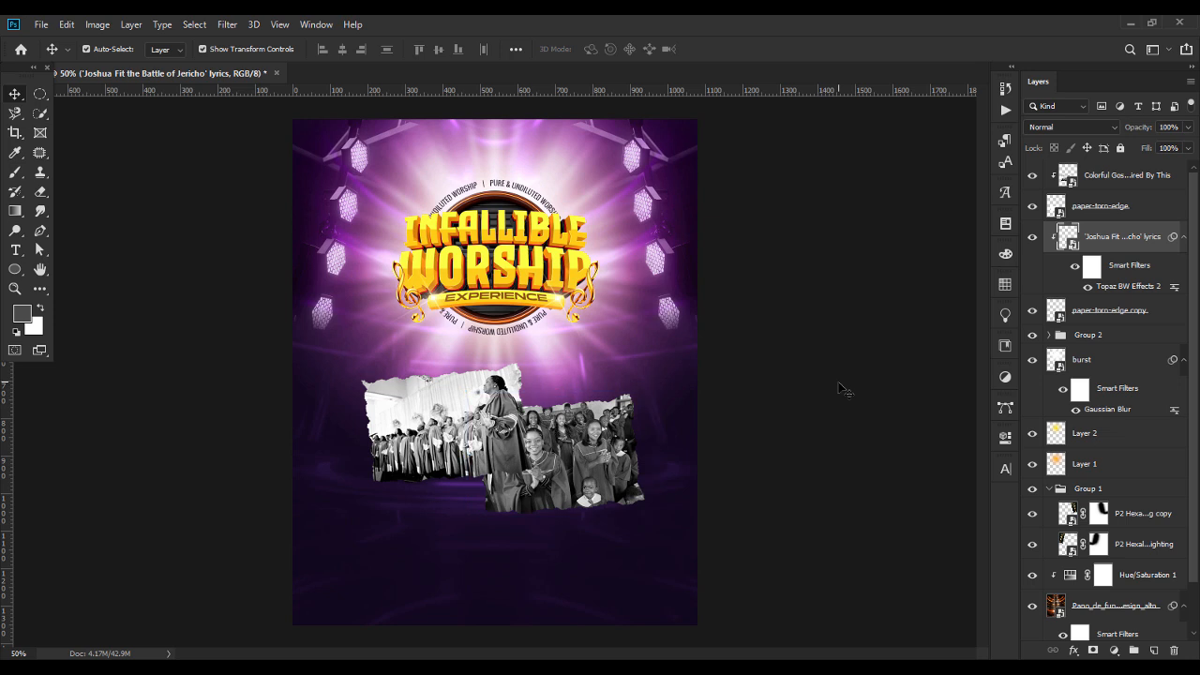
Add a 4 px white outside Stroke at 100% opacity to the paper-torn-edge layer.
click(457, 426)
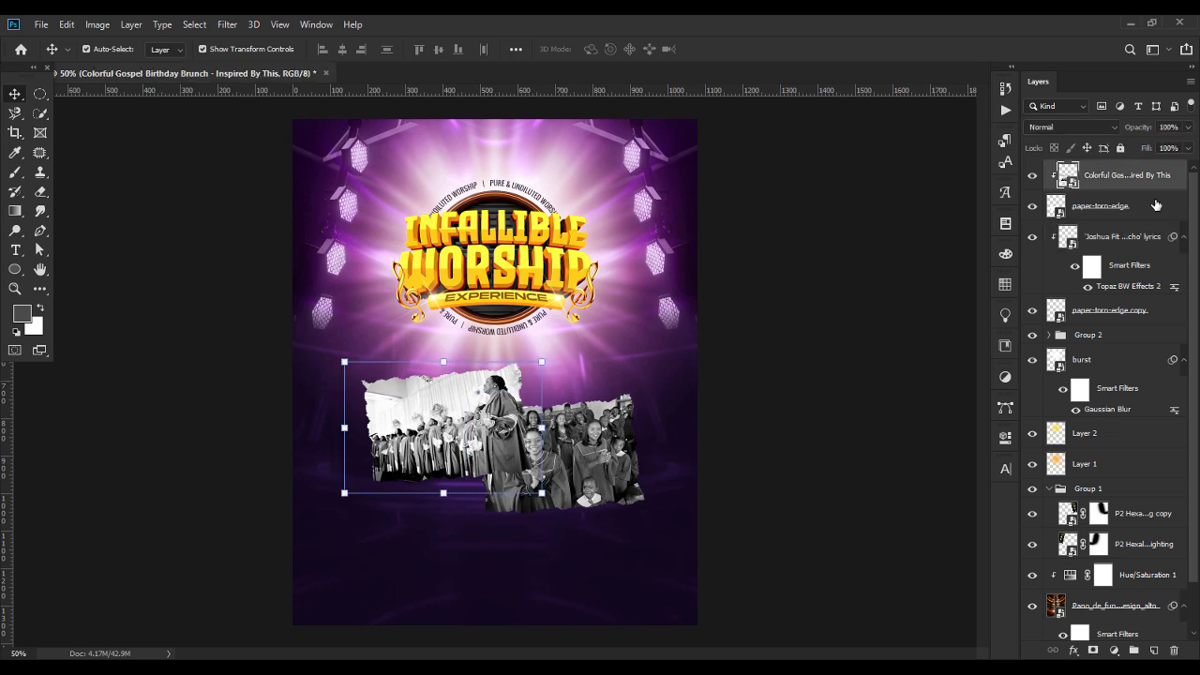
right_click(1121, 214)
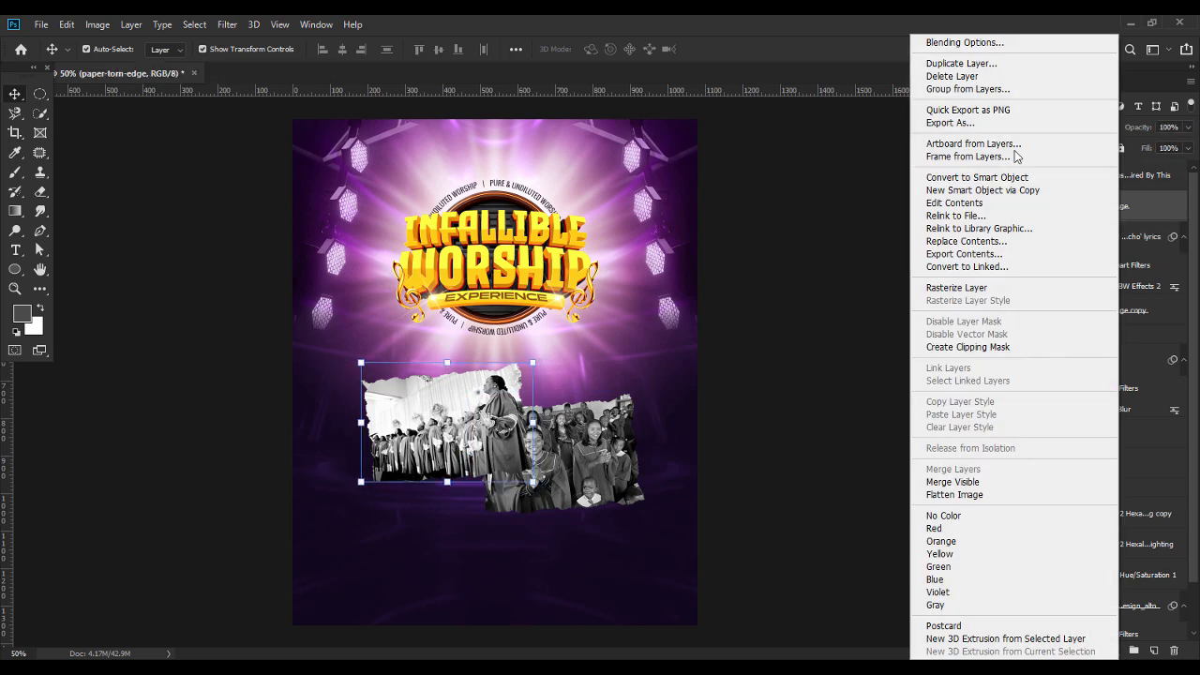
click(937, 42)
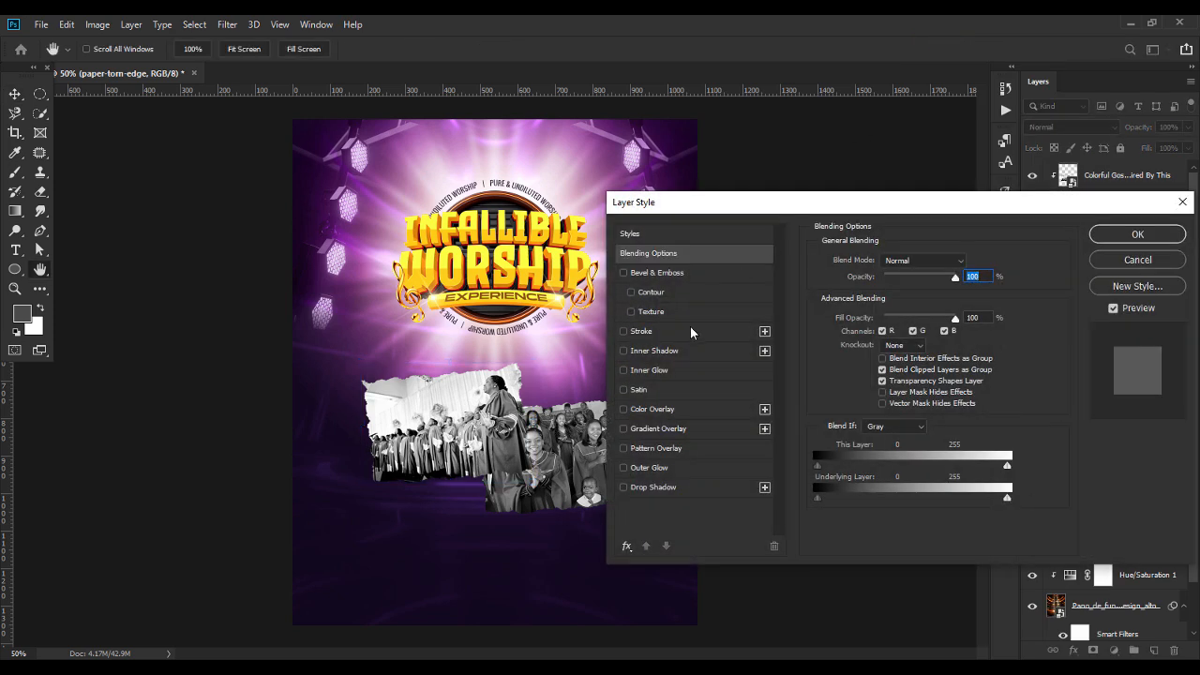
drag(792, 212, 745, 185)
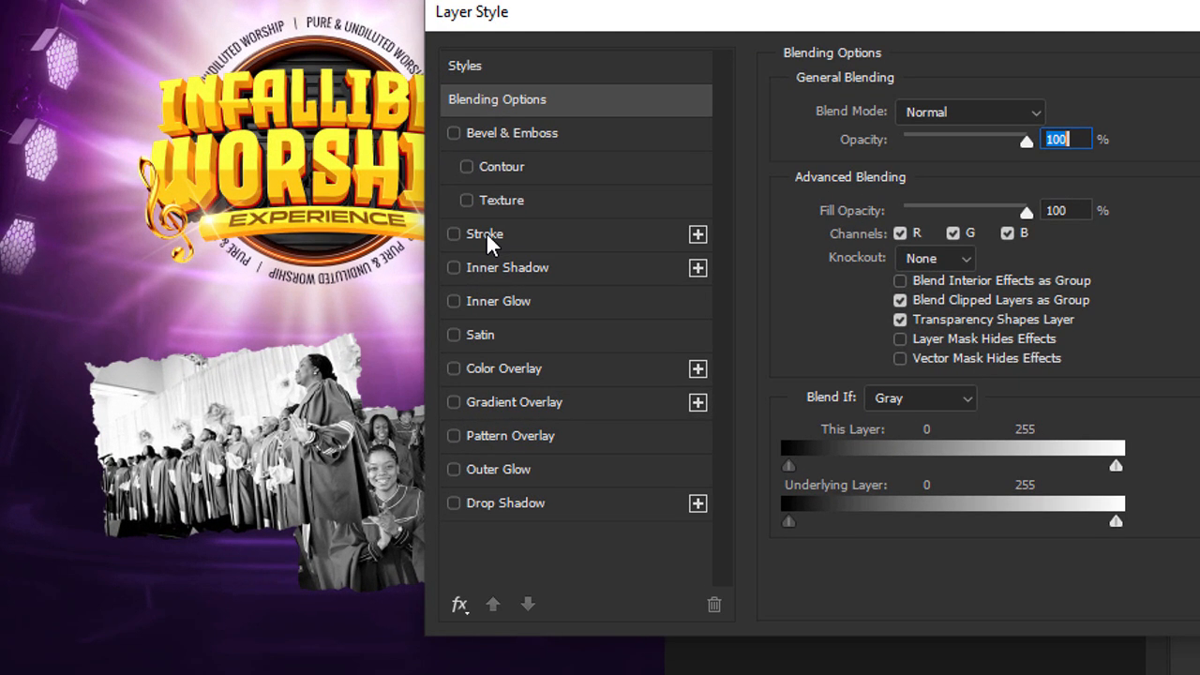
click(486, 233)
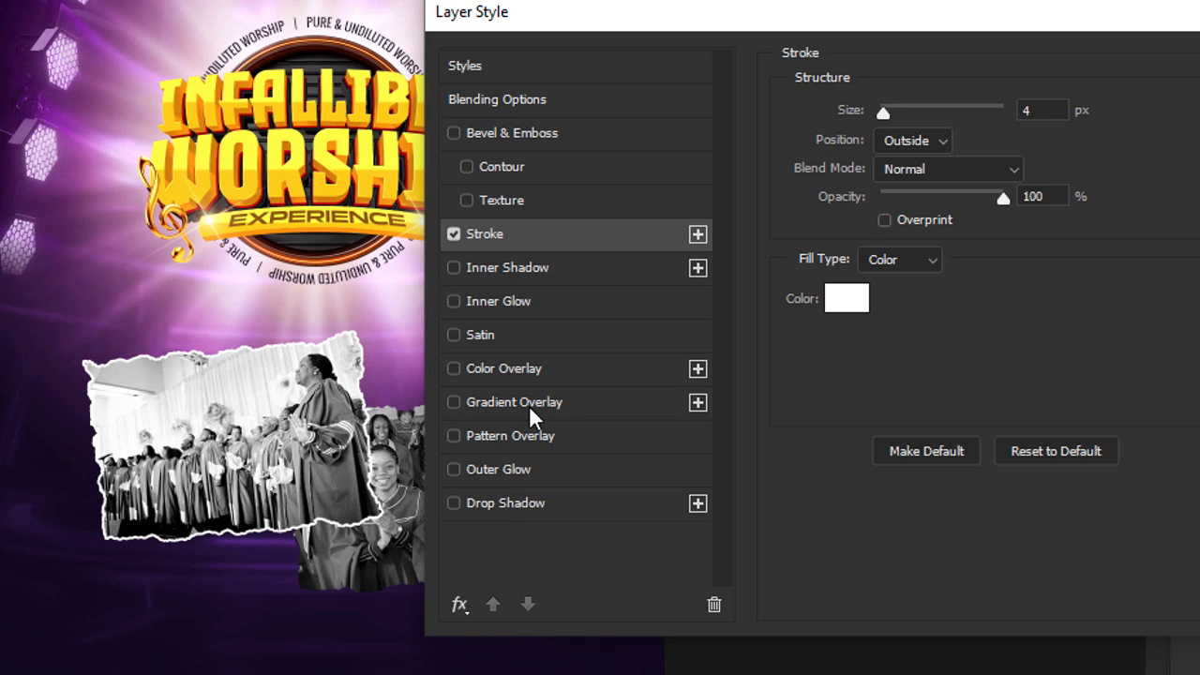
Add a Multiply Inner Shadow in colour 231138 at 46% opacity, 90° angle without global light, 25 px distance and 7 px size.
click(506, 269)
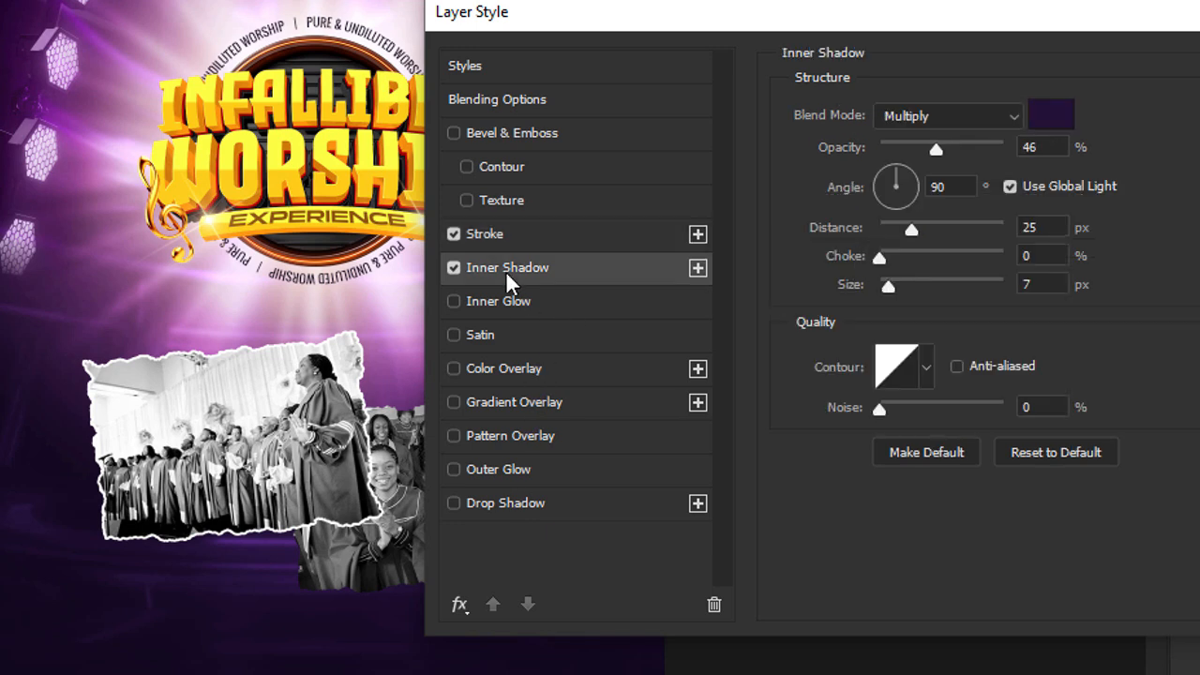
click(1057, 116)
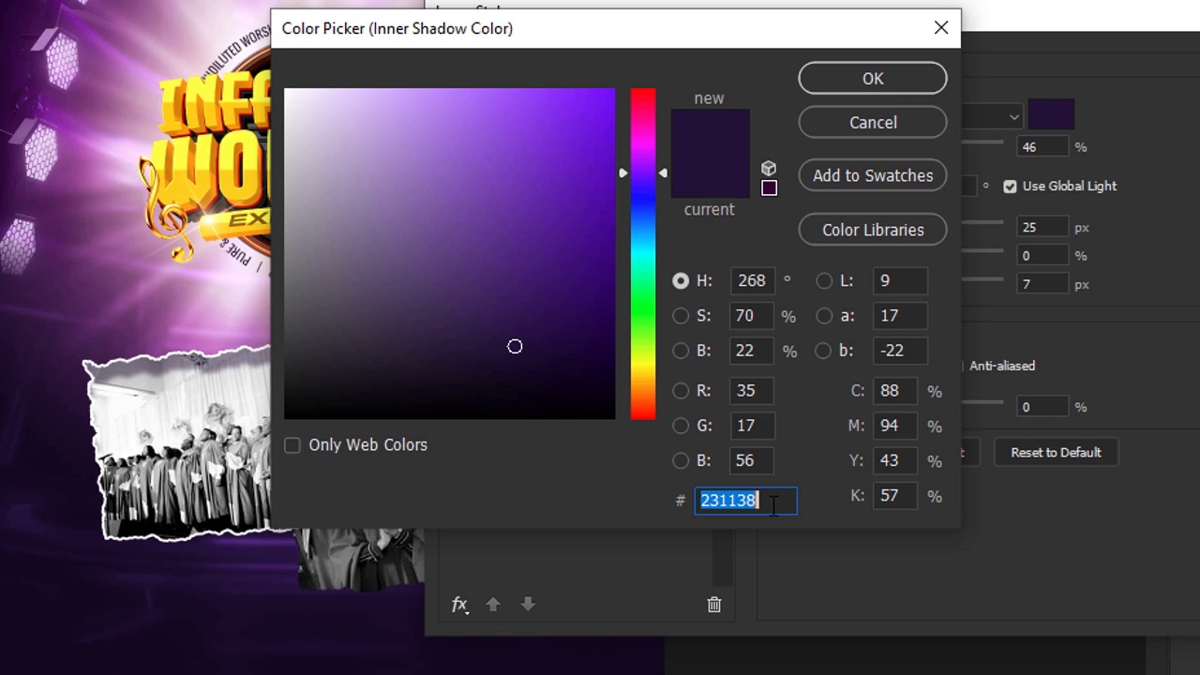
click(873, 78)
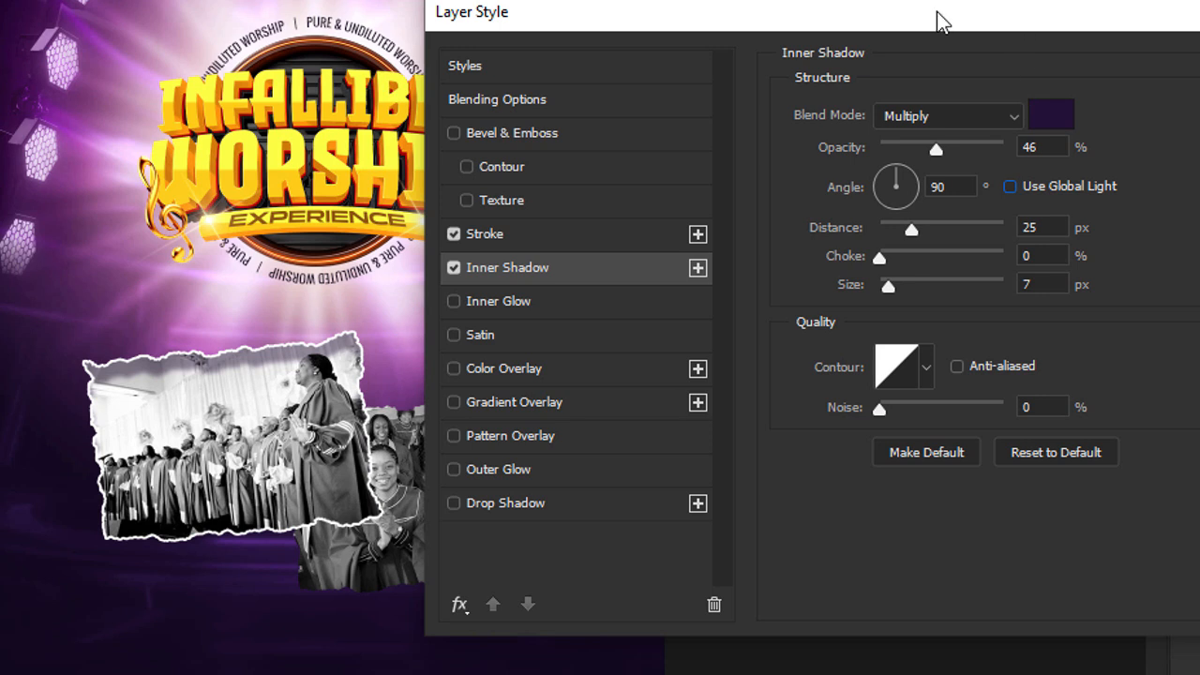
drag(937, 11, 697, 0)
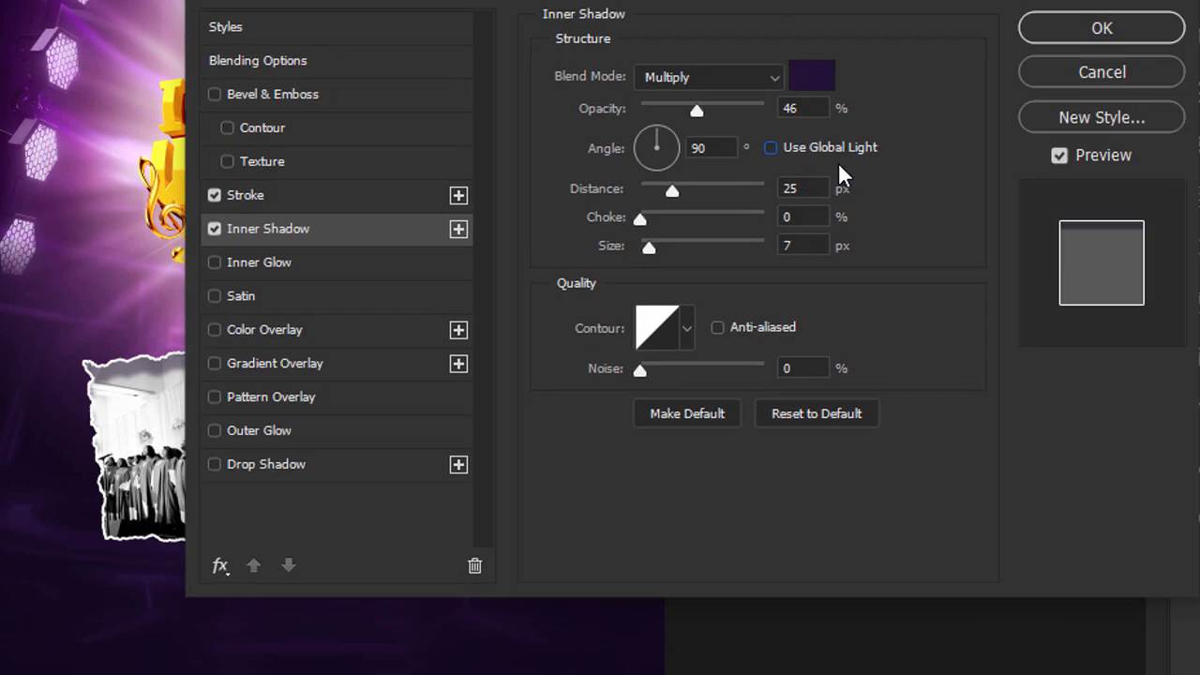
click(1045, 38)
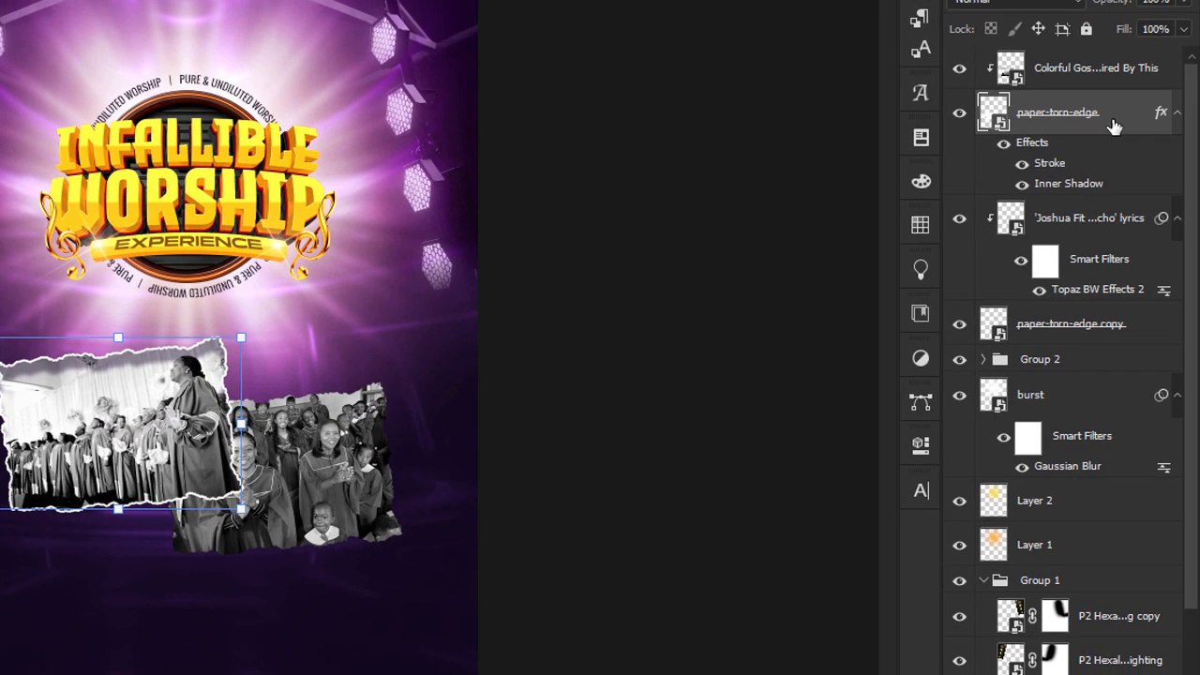
Copy the layer style of the paper-torn-edge layer.
right_click(1113, 126)
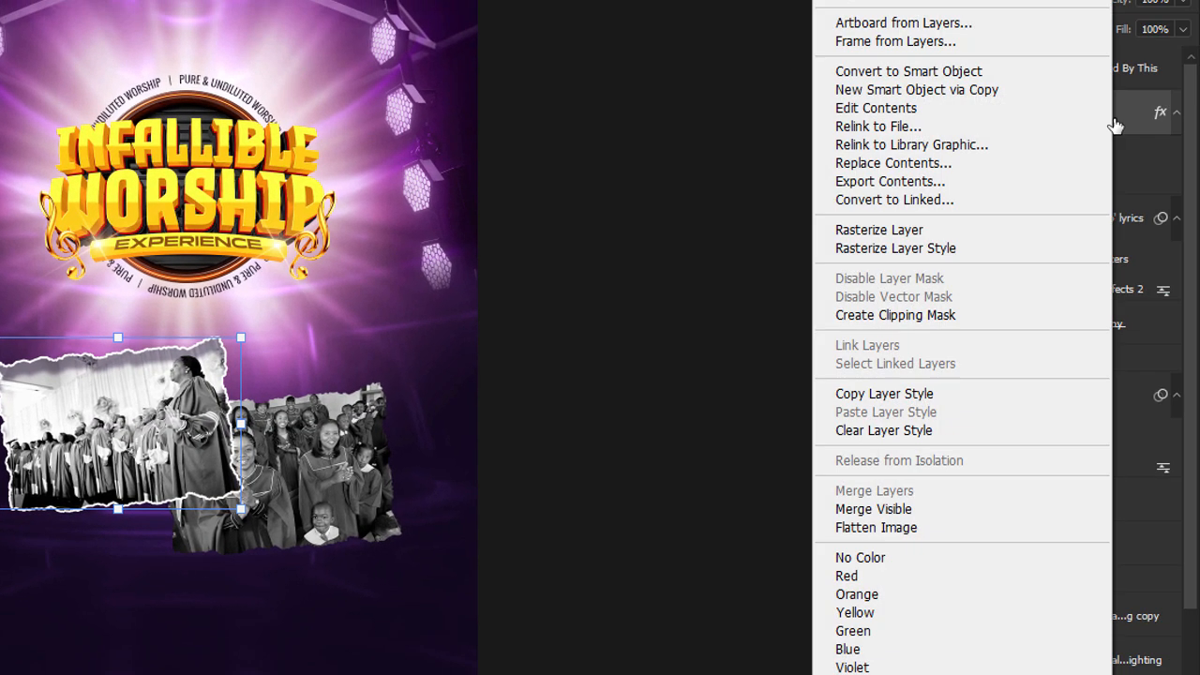
click(917, 396)
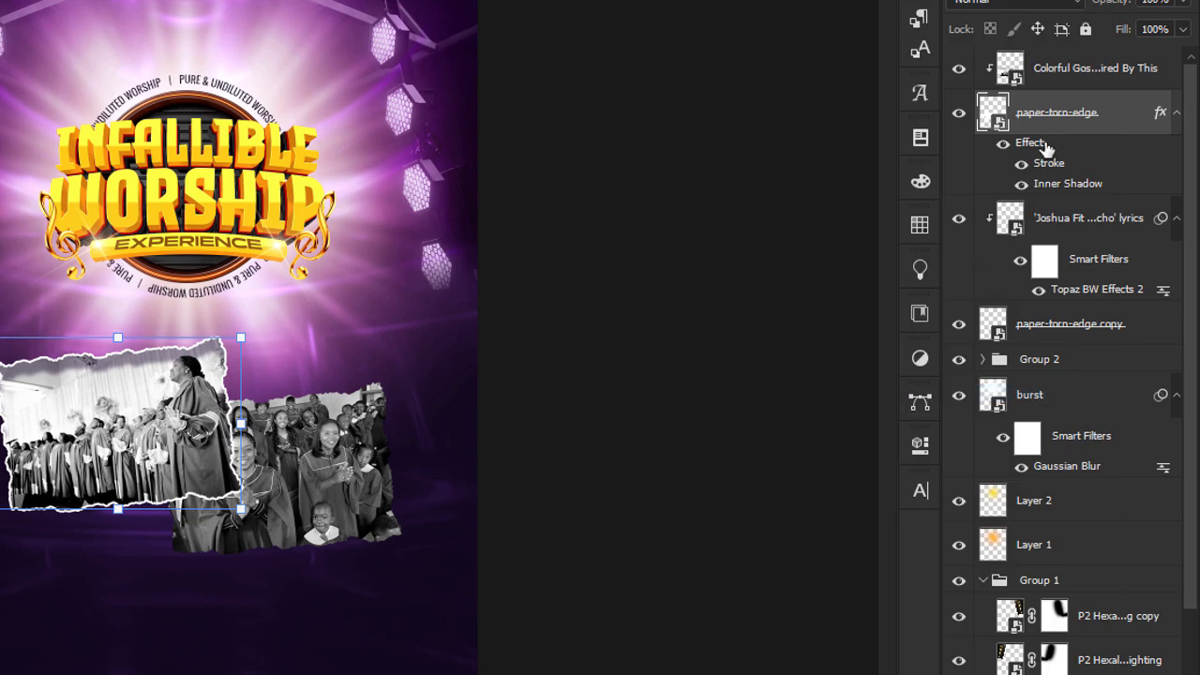
click(1081, 220)
right_click(1081, 220)
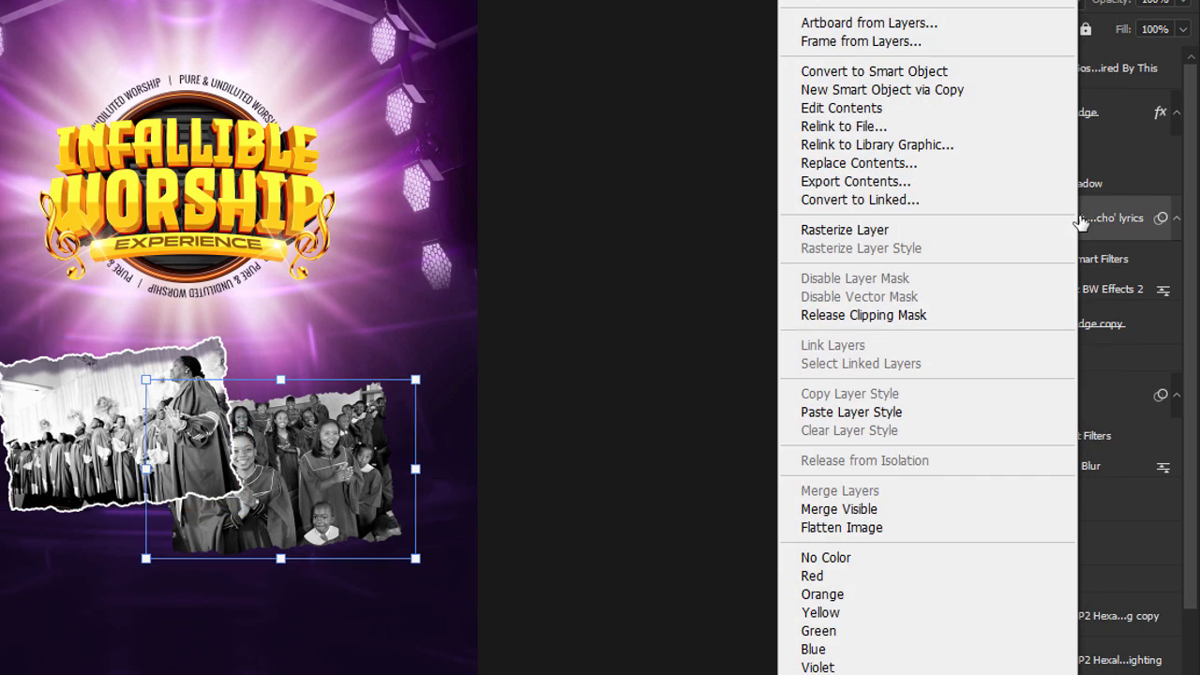
click(843, 412)
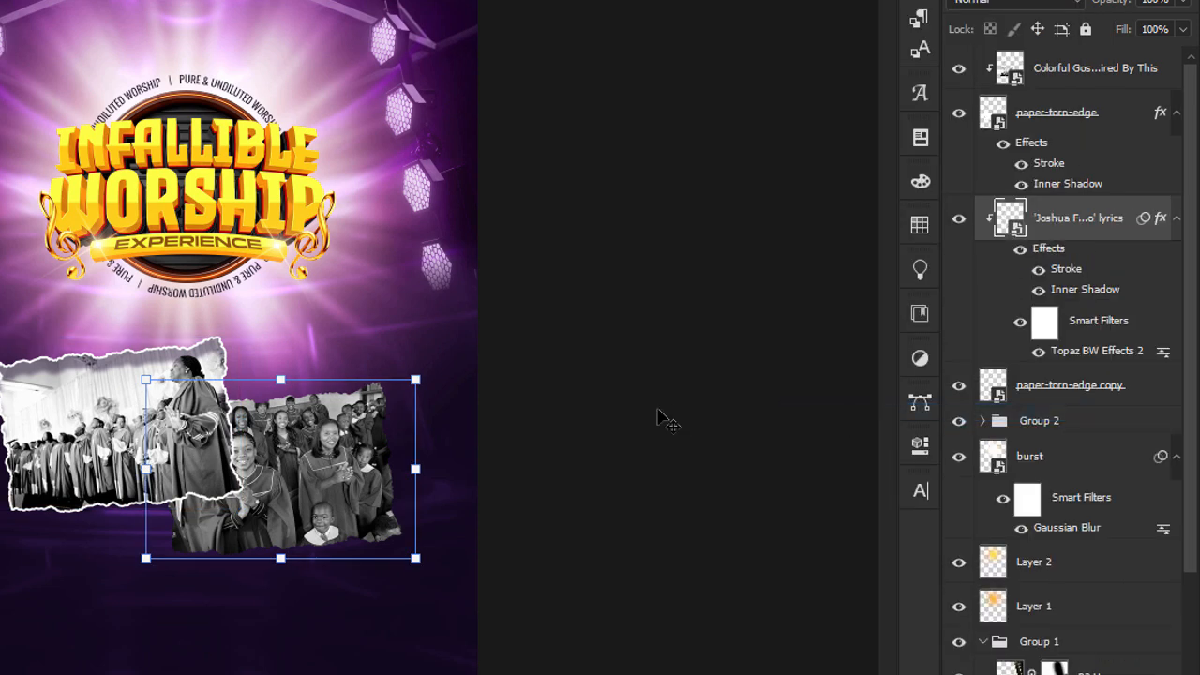
key(ctrl+z)
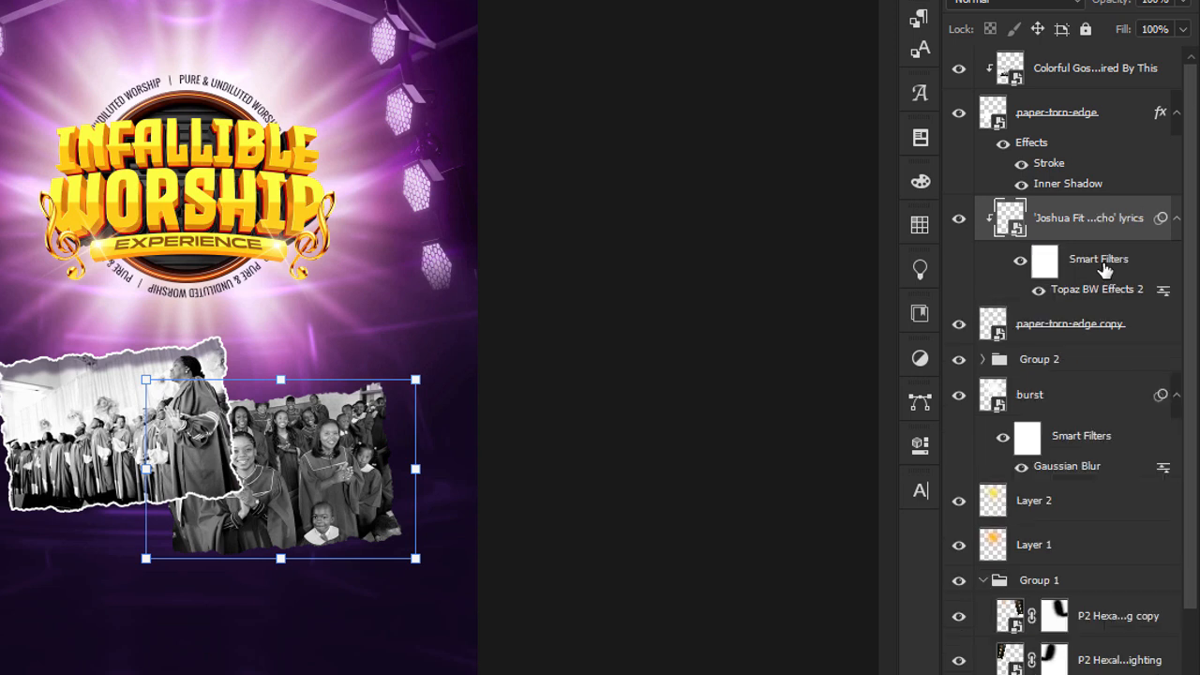
Paste the copied stroke and inner shadow style onto the paper-torn-edge copy layer.
click(1061, 323)
right_click(1078, 325)
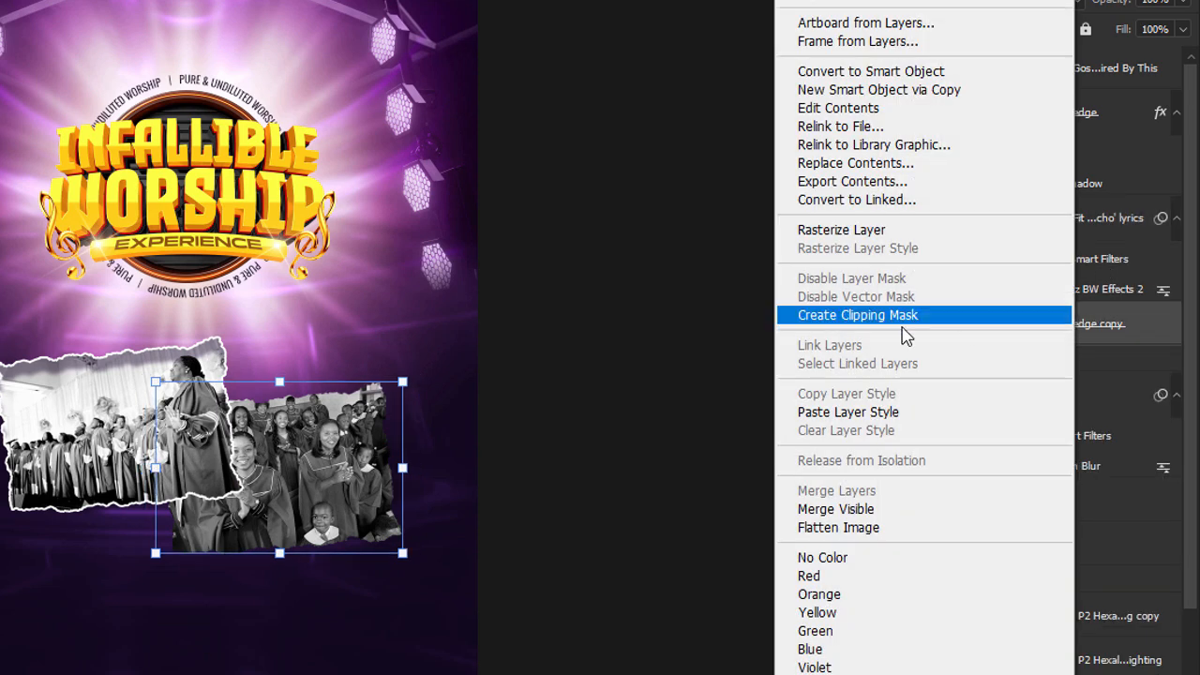
click(825, 415)
click(441, 420)
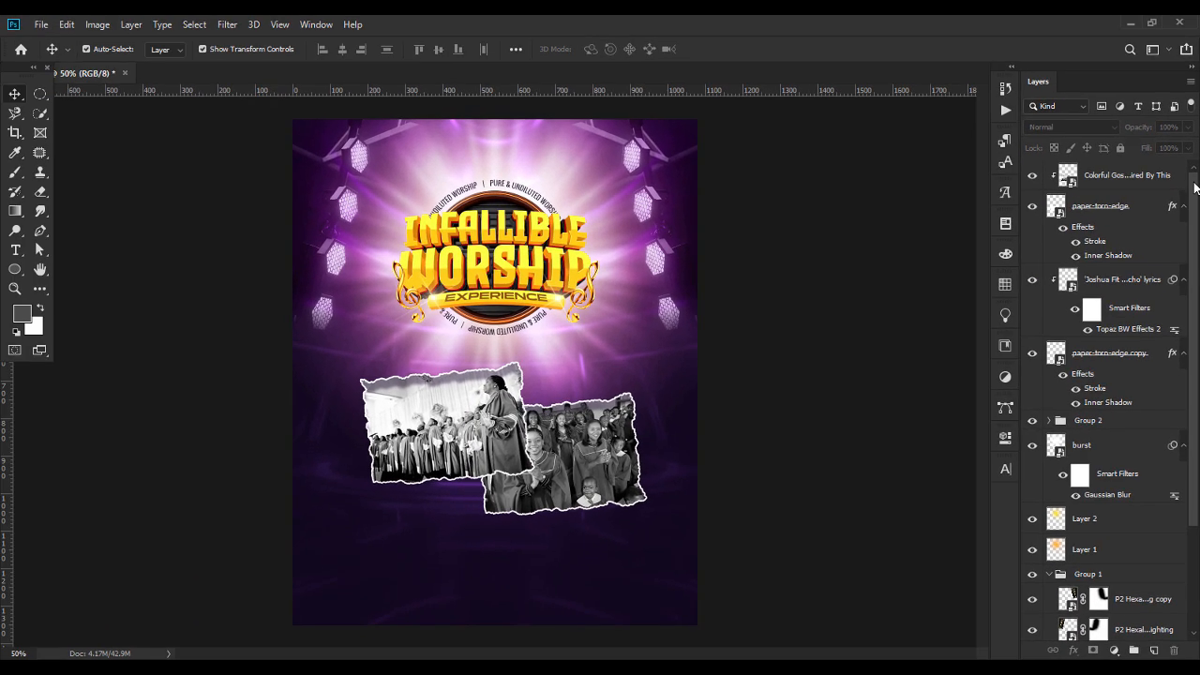
Group both torn-paper layers with their clipped choir photos and check the group by toggling its visibility.
click(1160, 182)
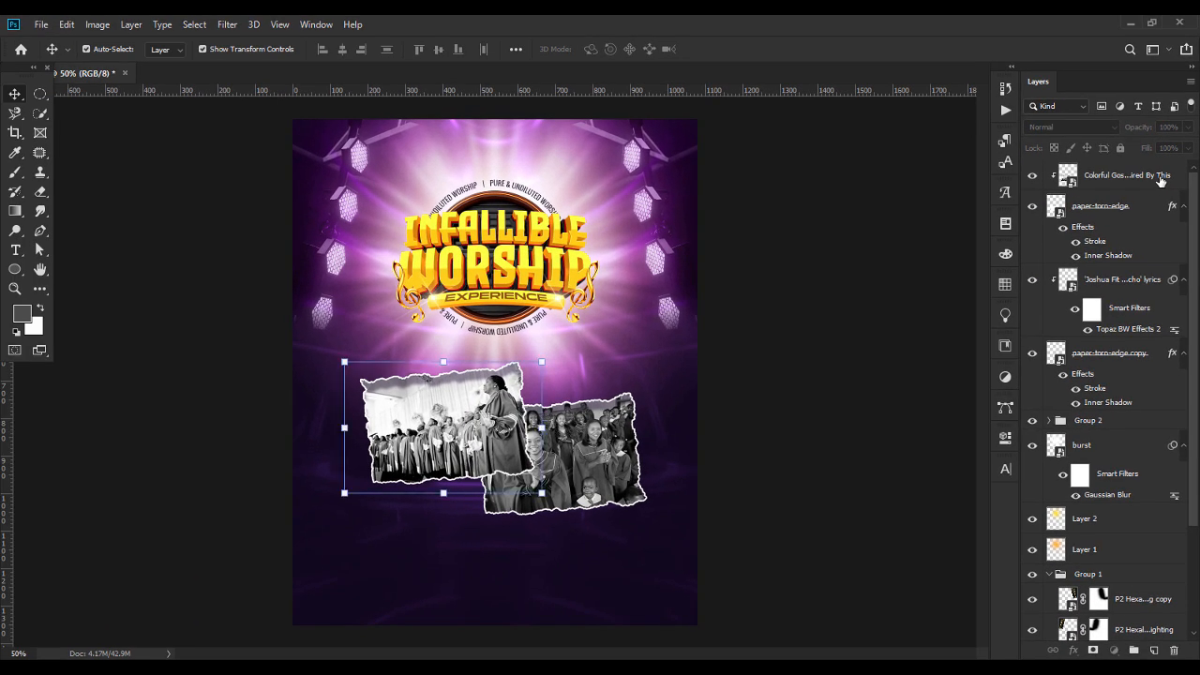
shift+click(1102, 353)
key(ctrl+g)
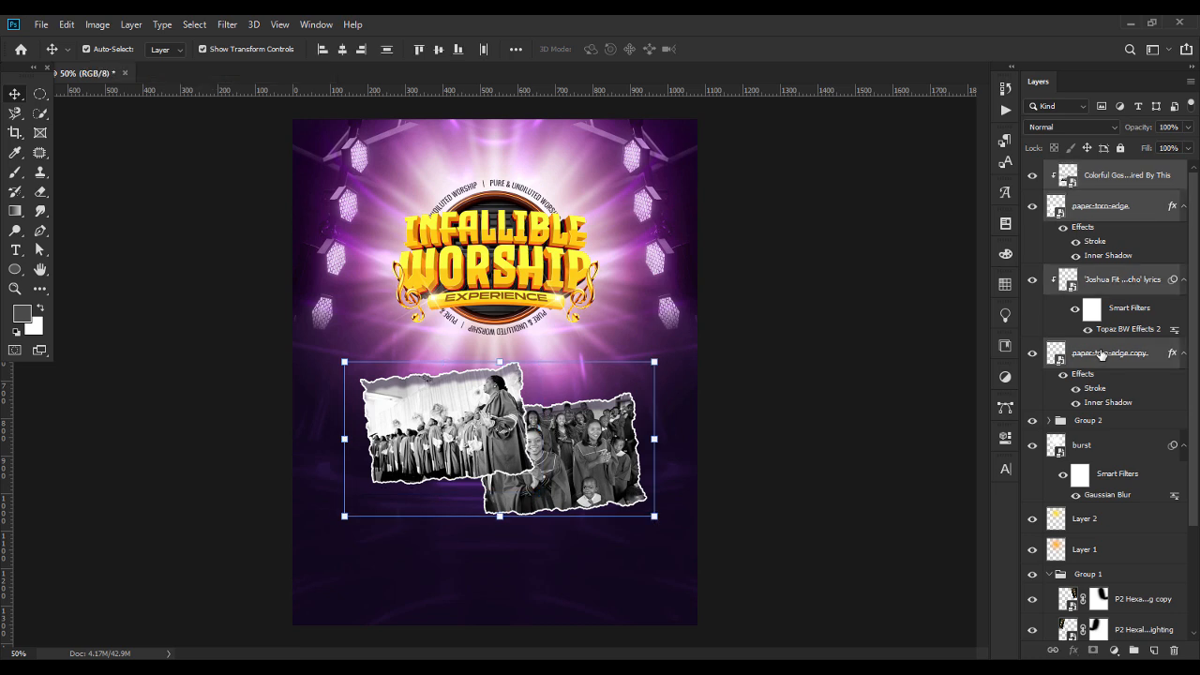
click(1032, 169)
click(1033, 168)
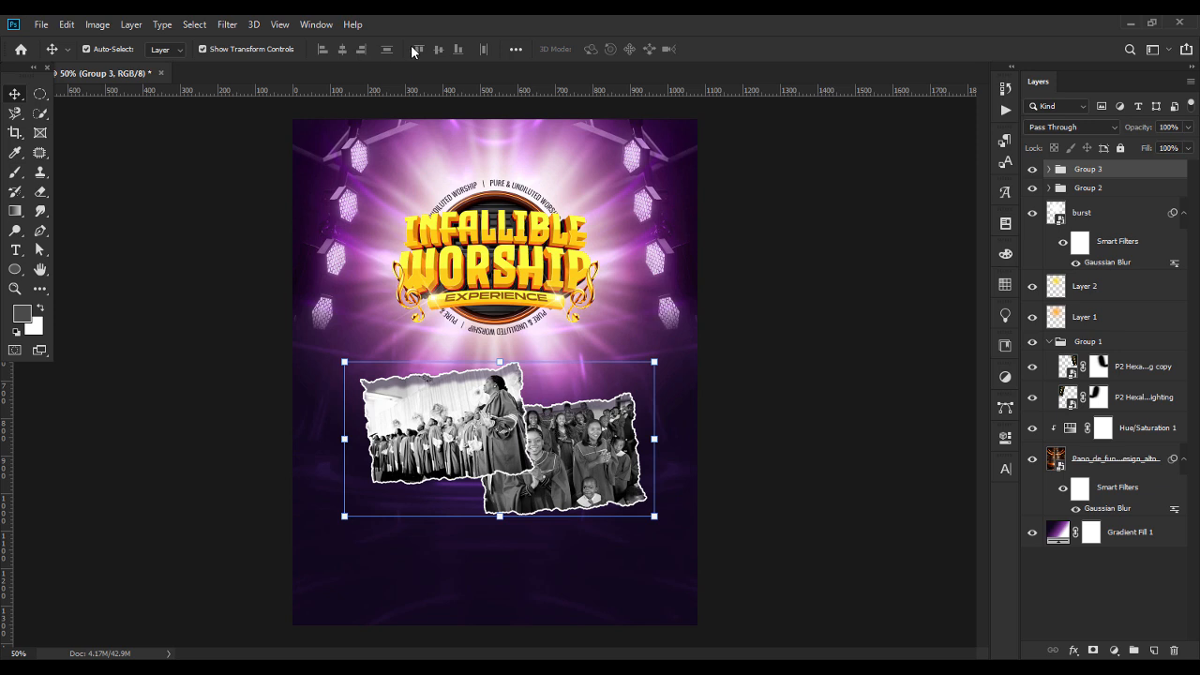
Centre the torn-photo group horizontally on the canvas, then set alignment back to Selection.
click(515, 49)
click(560, 186)
click(549, 202)
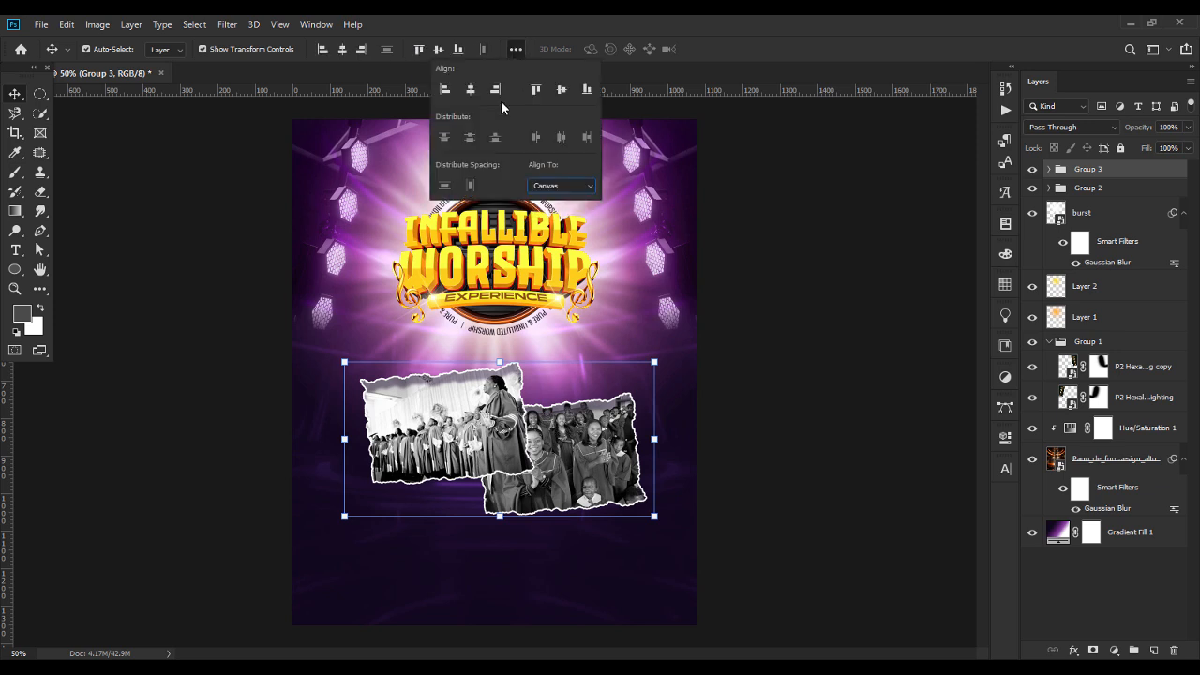
click(470, 89)
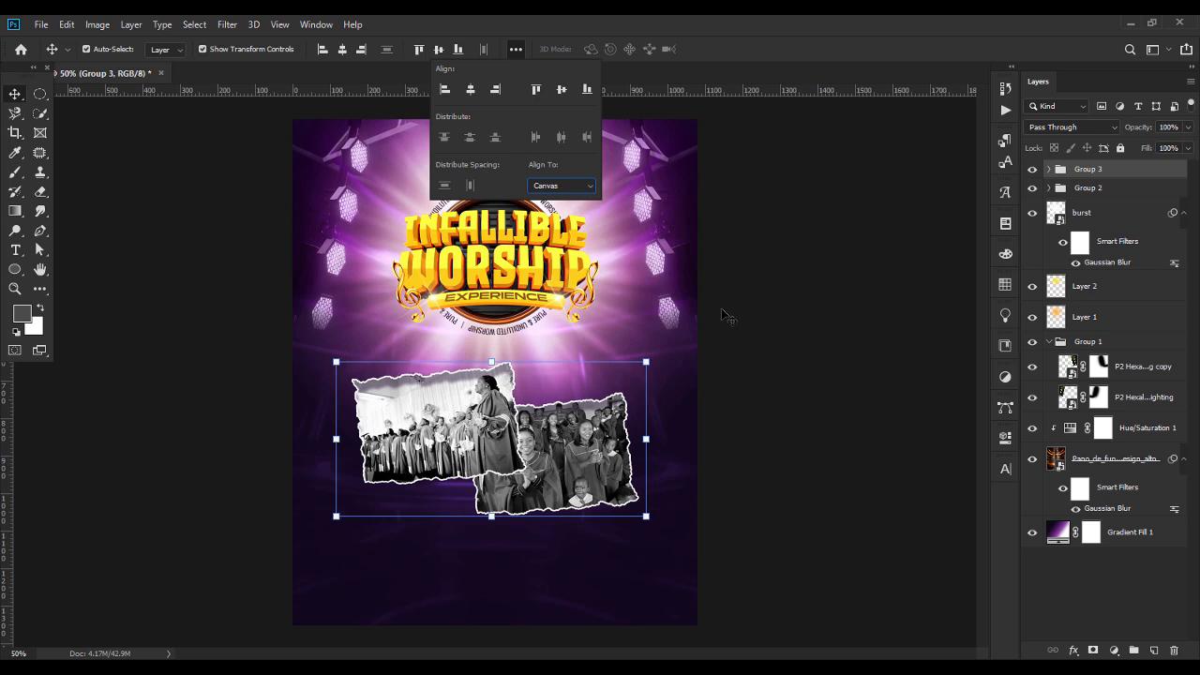
key(Up)
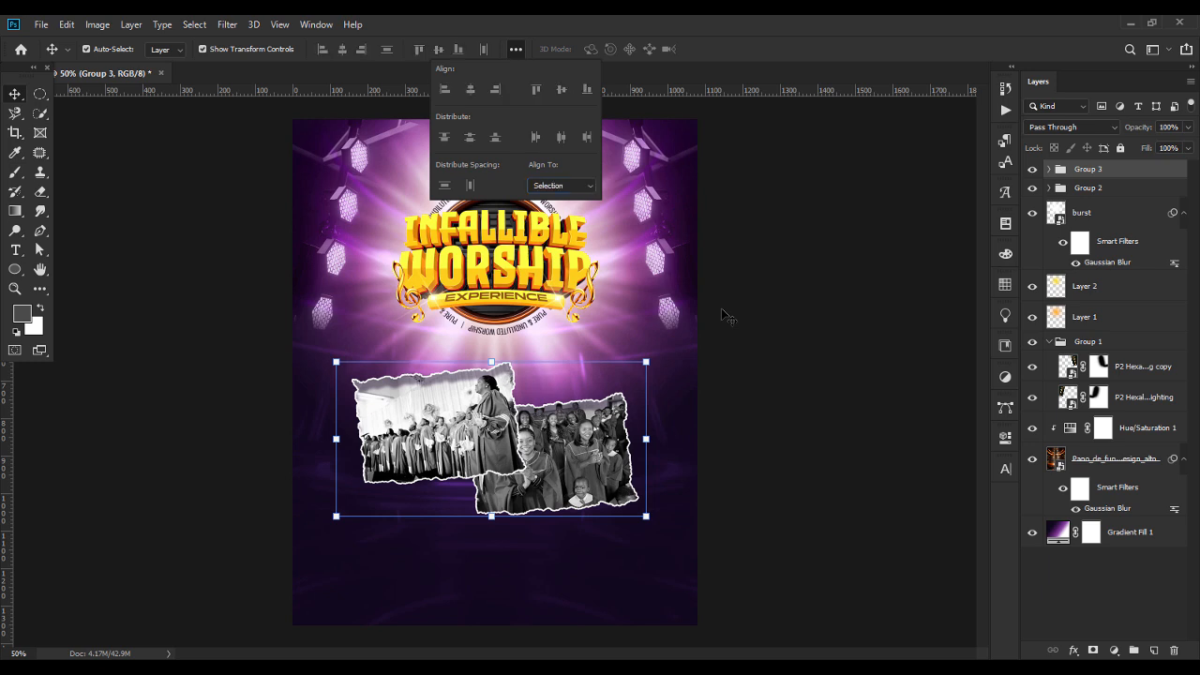
click(798, 313)
Nudge the torn-photo group upward and scale it down to about 89% beneath the title.
click(1125, 180)
key(shift+Up)
key(shift+Up)
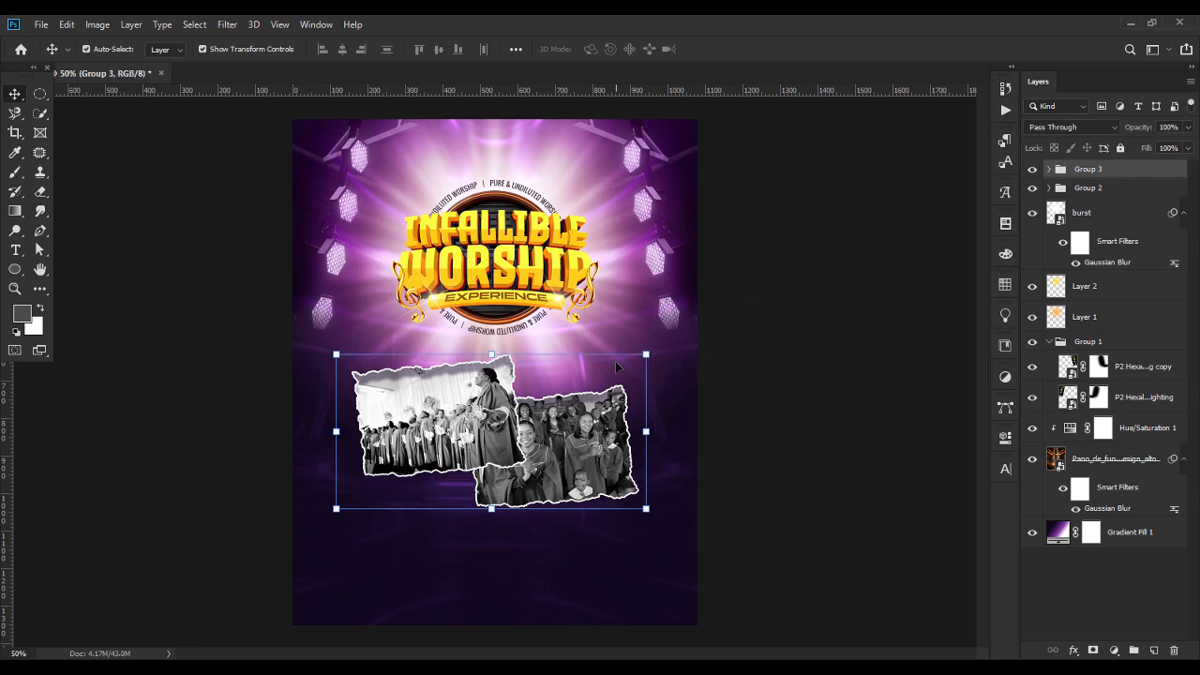
click(491, 509)
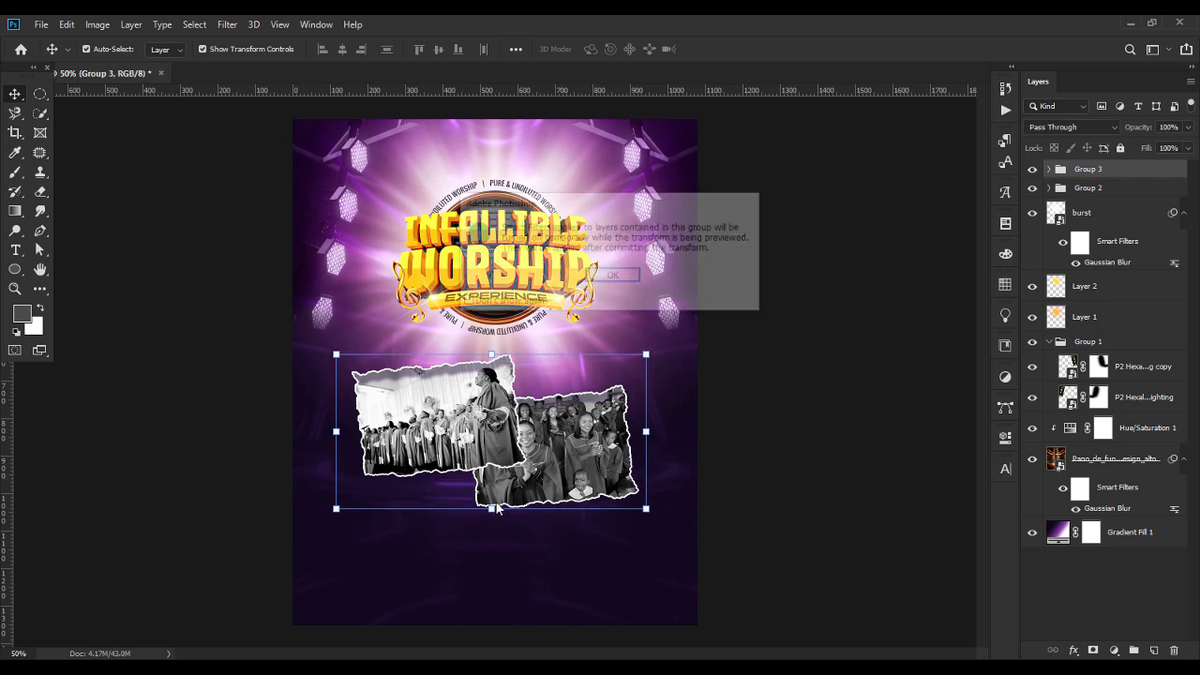
key(Return)
drag(491, 509, 490, 494)
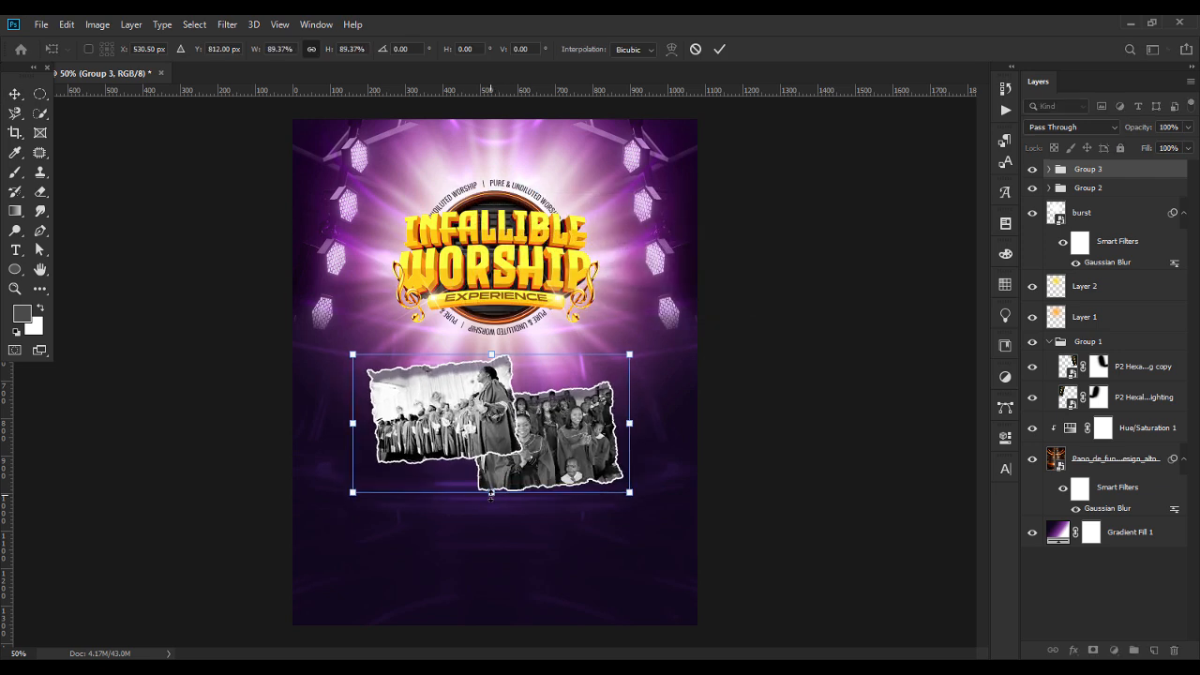
key(Return)
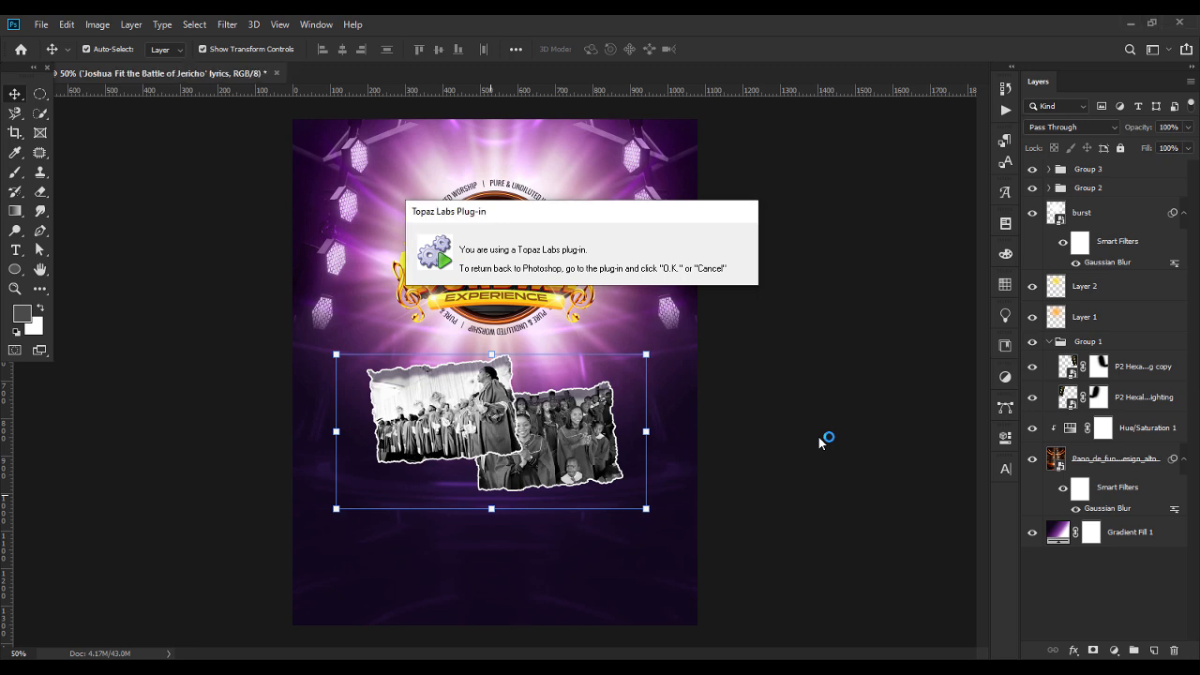
Duplicate the torn-photo group, move the copy below the original photos and scale it down.
key(ctrl+j)
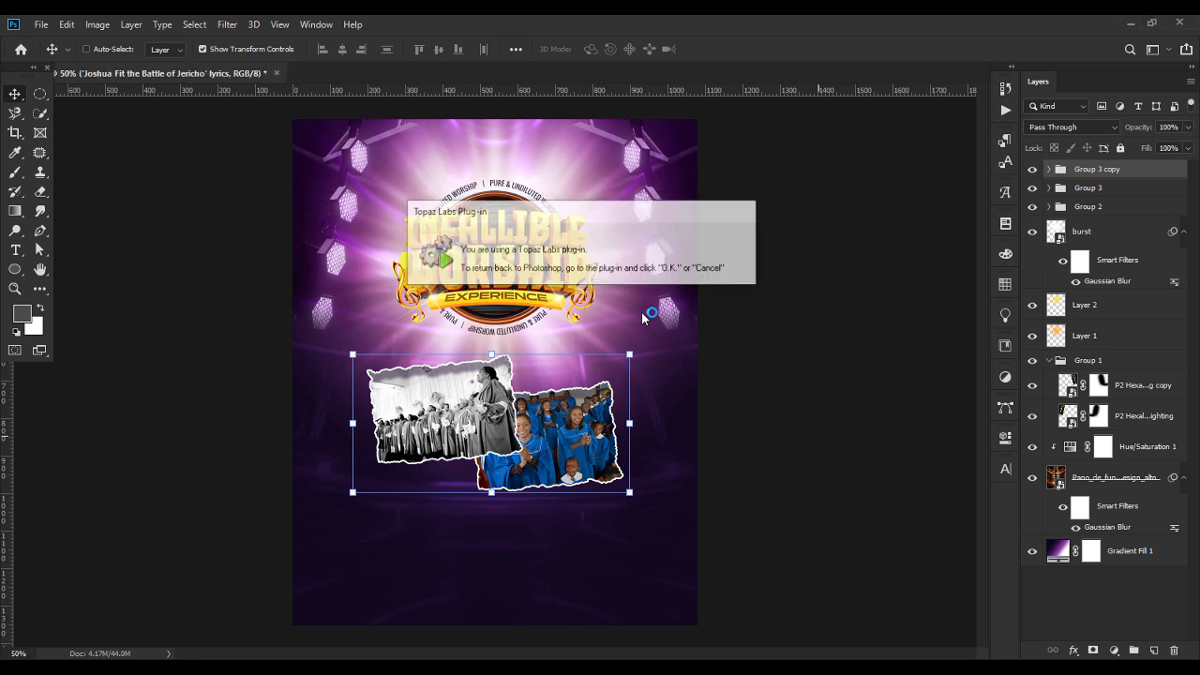
drag(530, 436, 528, 510)
key(ctrl+t)
key(Return)
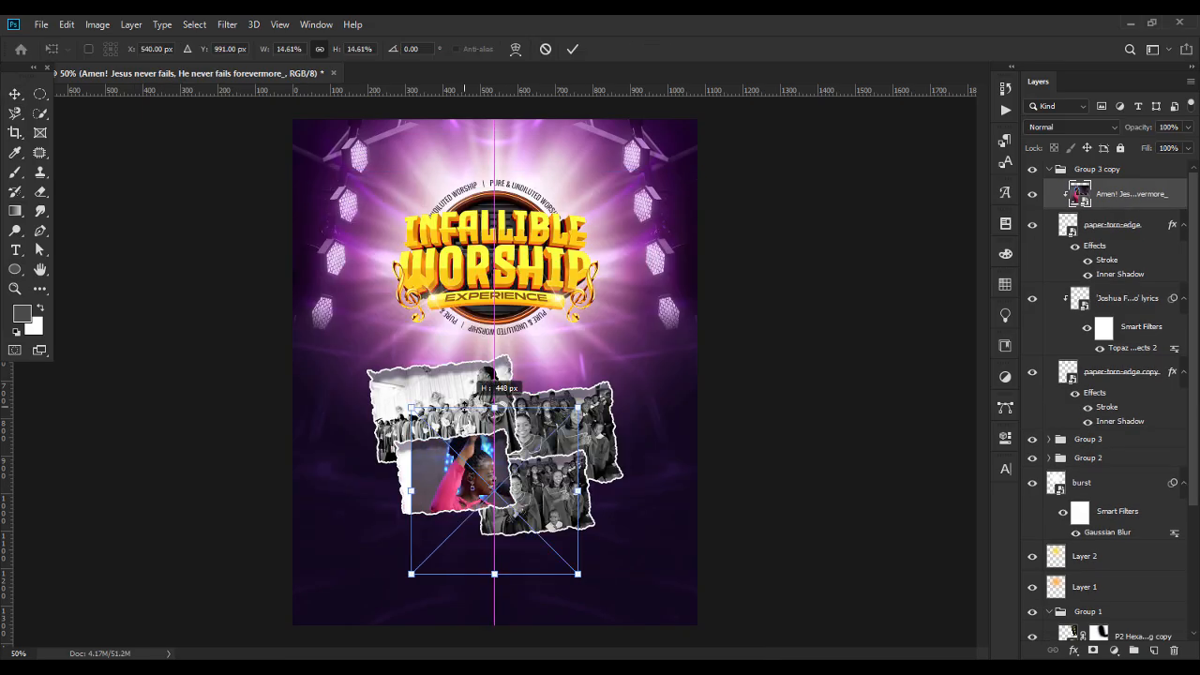
drag(459, 487, 460, 473)
key(Return)
Convert the pink-dressed singer photo to black and white with Topaz BW Effects 2, using the Last Used Settings preset.
click(450, 494)
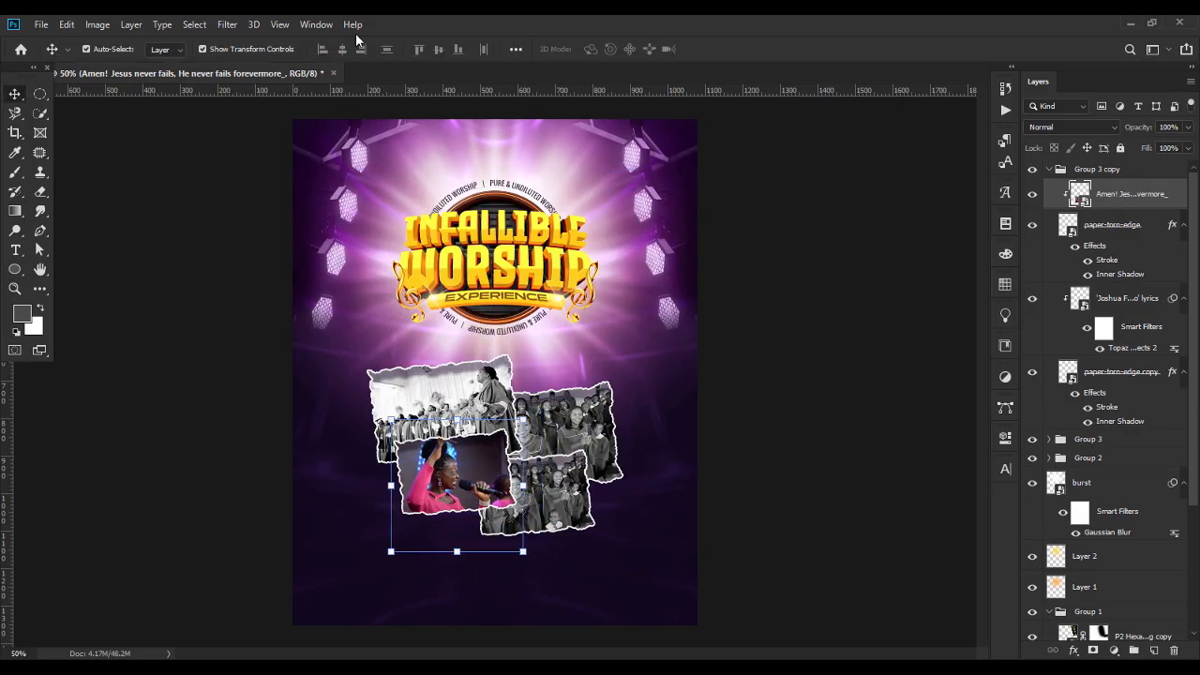
click(161, 25)
mouse_move(227, 24)
mouse_move(287, 375)
click(452, 389)
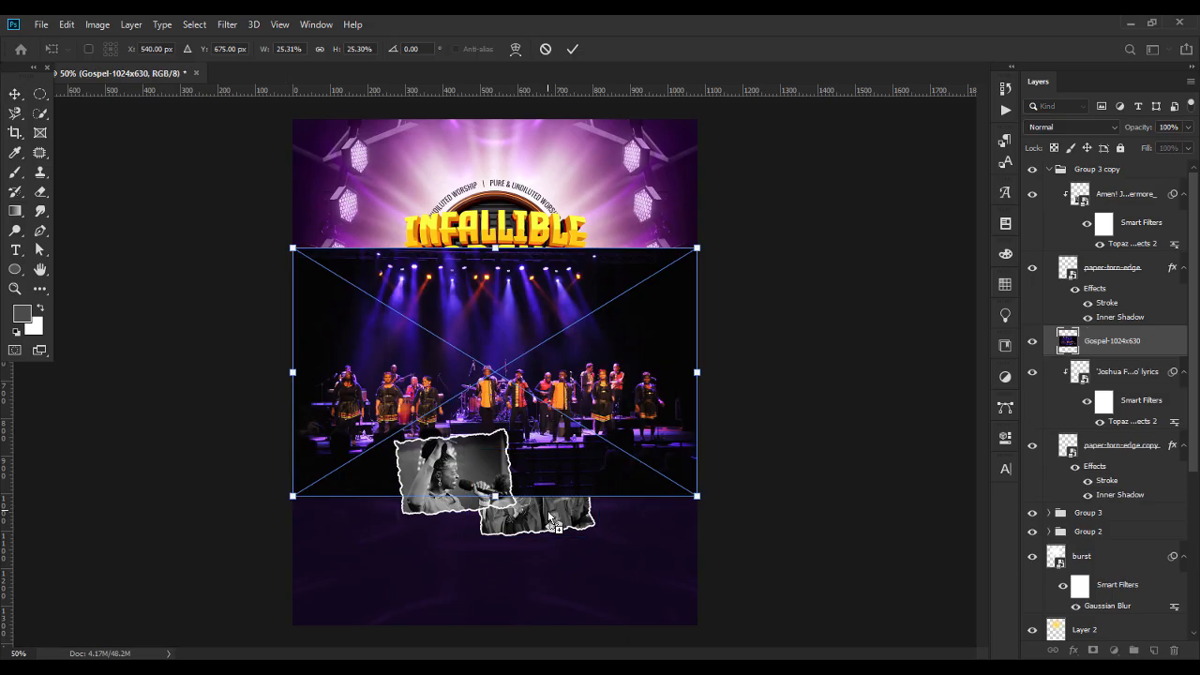
key(Return)
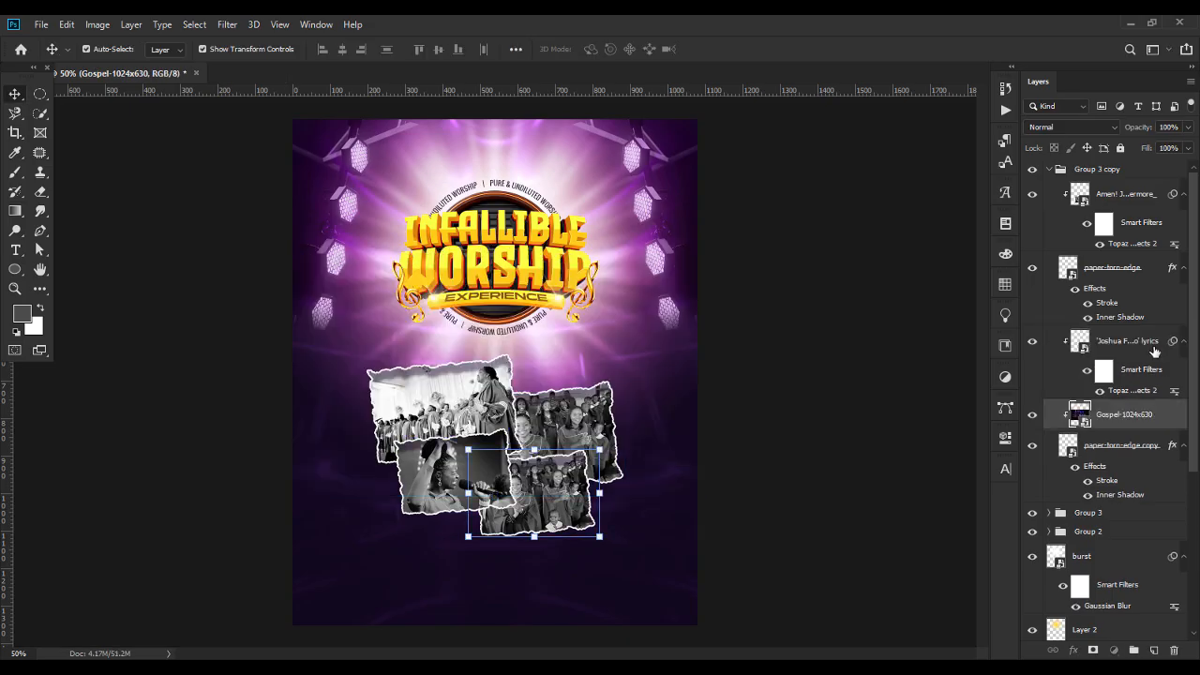
Convert the Gospel-1024x630 stage photo to black and white with Topaz BW Effects 2.
click(227, 24)
mouse_move(287, 369)
click(452, 385)
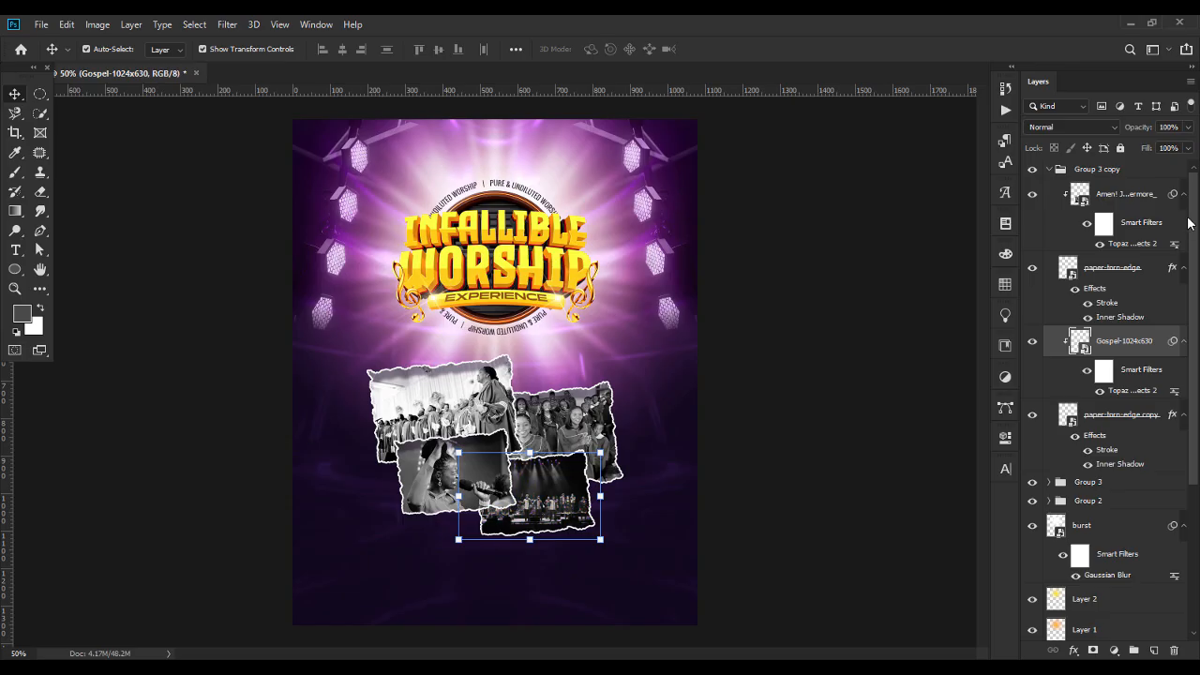
Nudge Group 3 upward on the flyer and select it together with Group 3 copy.
click(1076, 171)
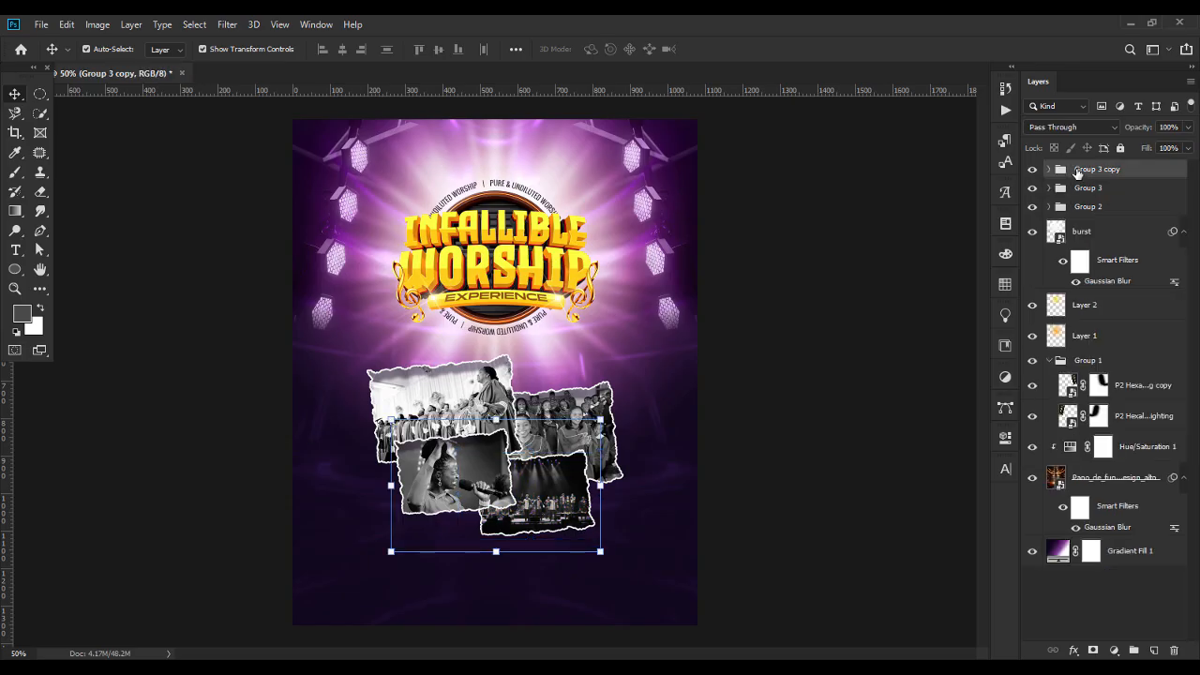
click(1111, 192)
key(Up)
key(Up)
key(Up)
key(Up)
key(Up)
key(Up)
key(Up)
key(Up)
key(Up)
key(Up)
key(Up)
key(Up)
key(Up)
key(Up)
key(Up)
key(Up)
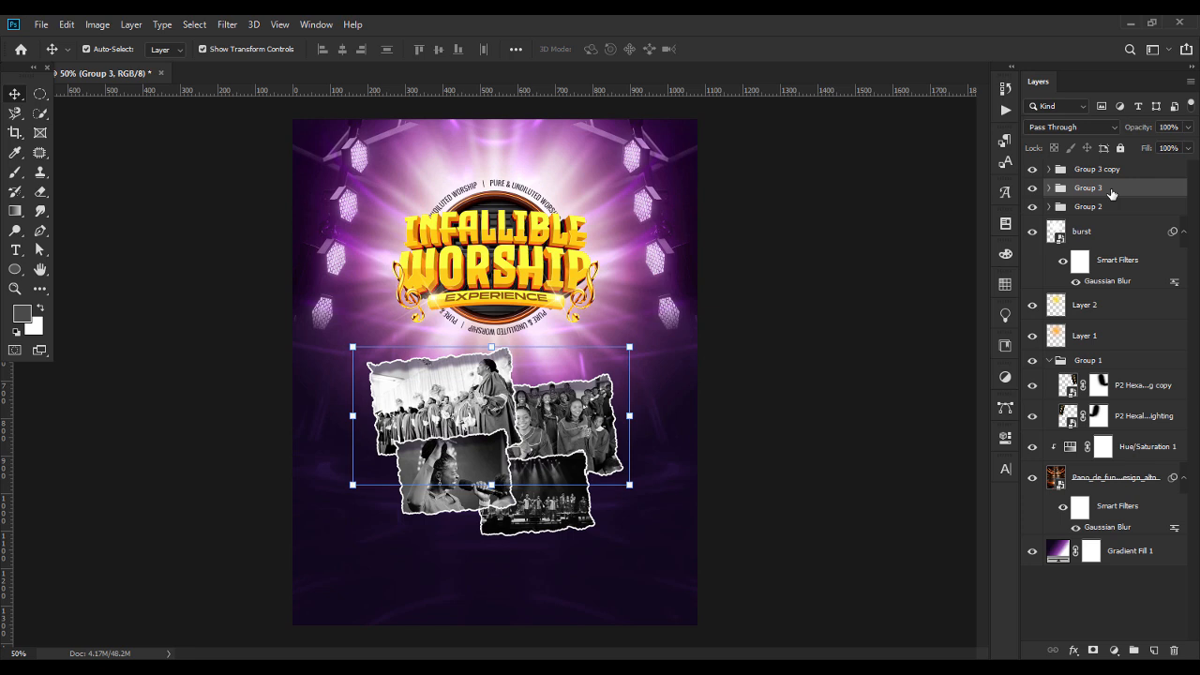
shift+click(1114, 173)
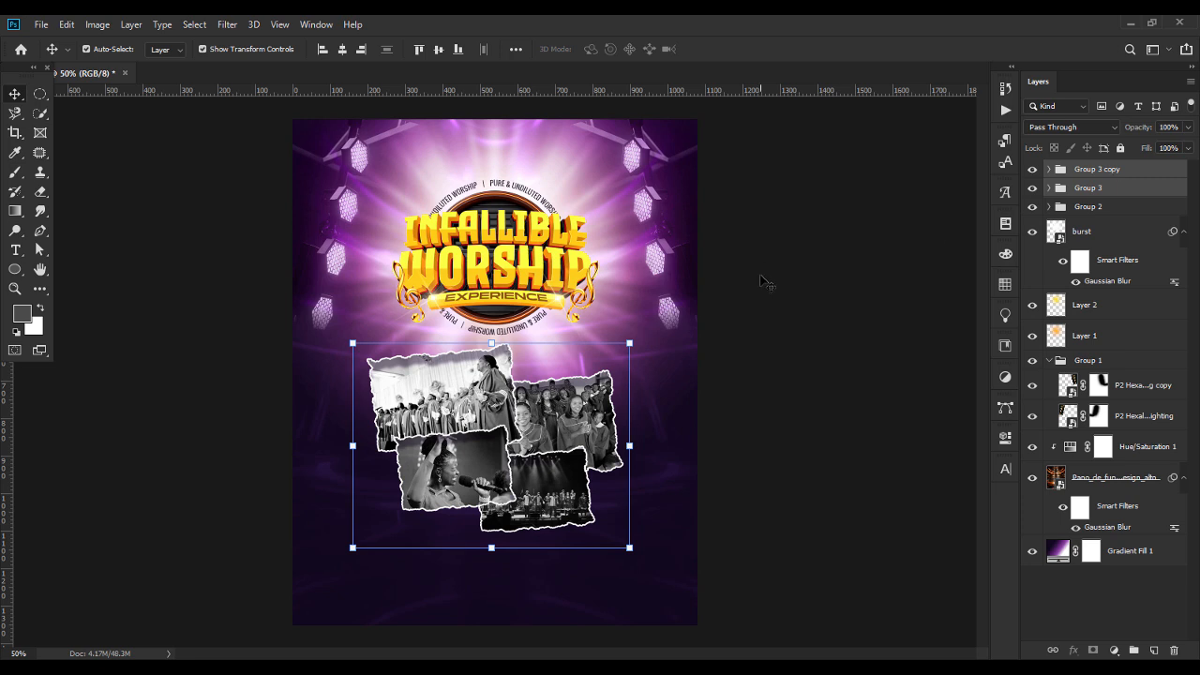
Add a new layer above Group 3 copy and sample the gold title's bright yellow as the foreground colour.
click(820, 348)
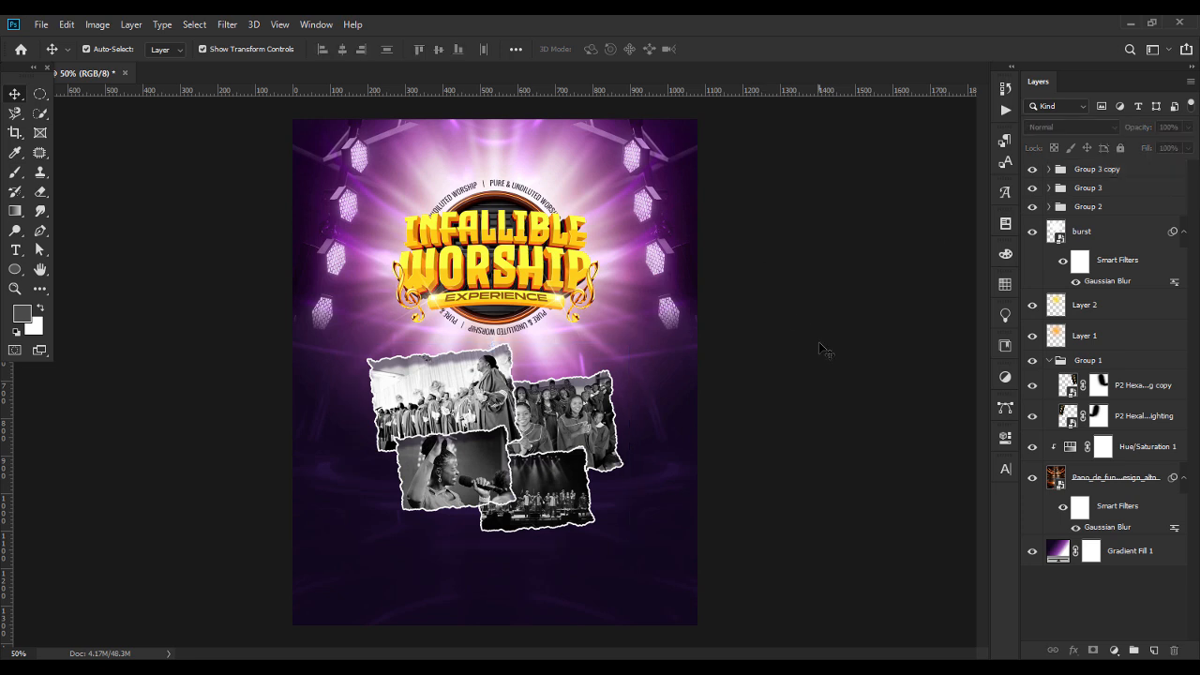
click(1114, 171)
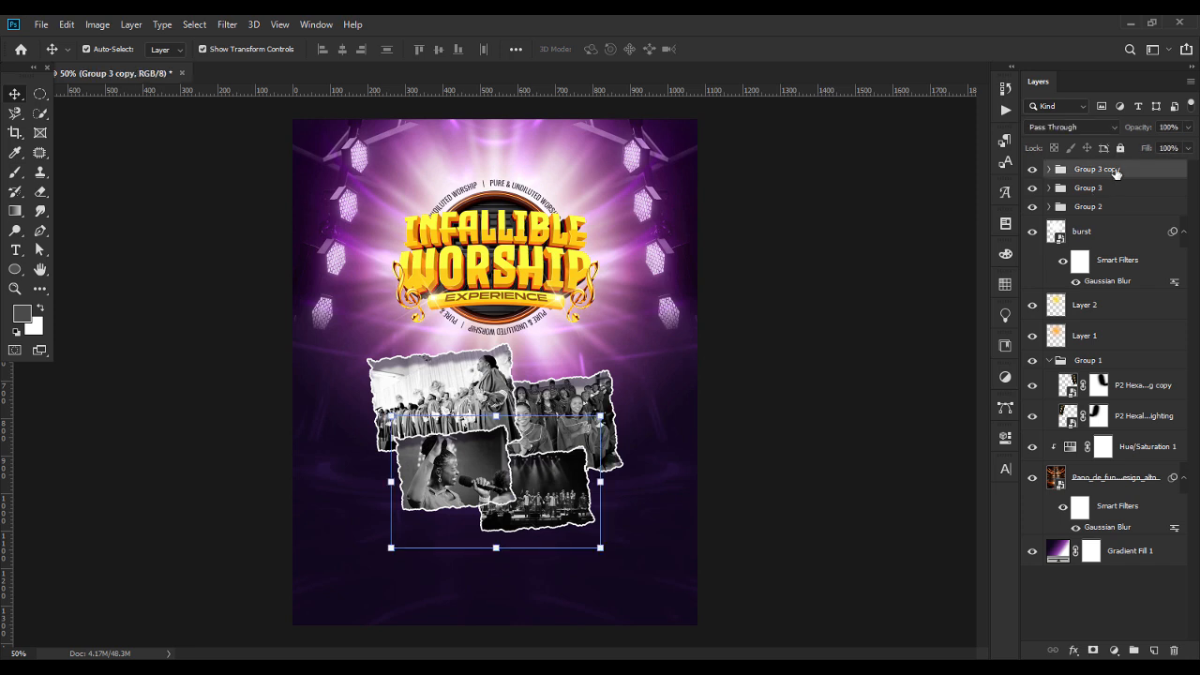
click(1154, 650)
click(26, 317)
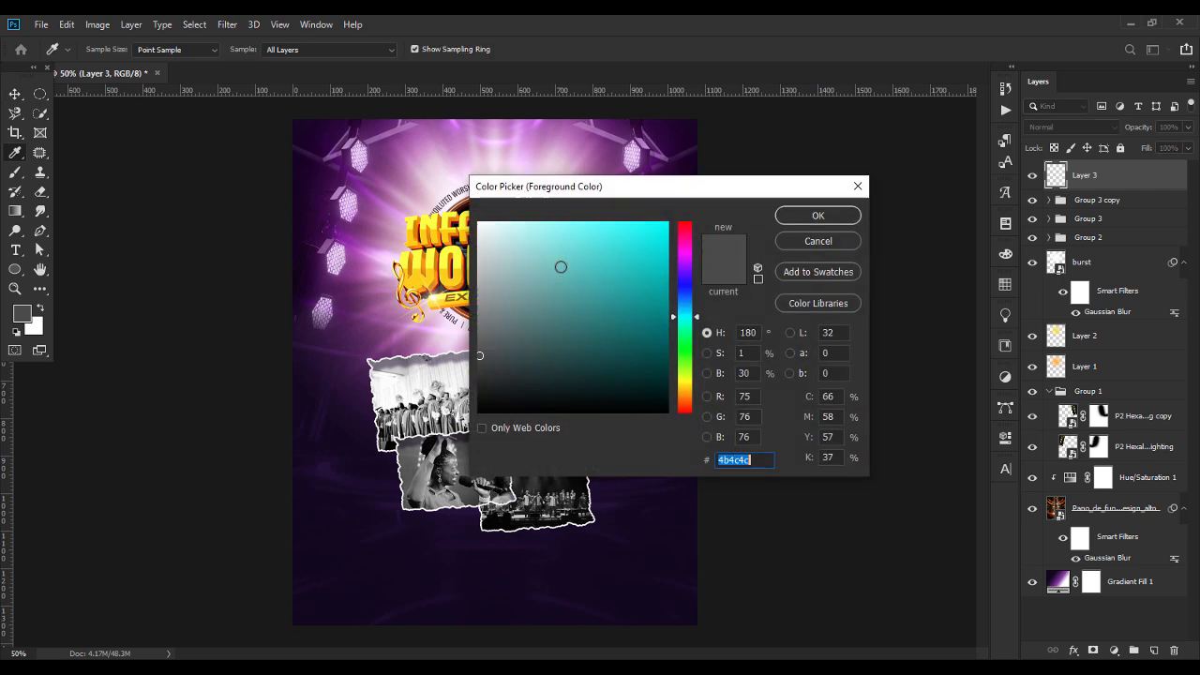
click(447, 252)
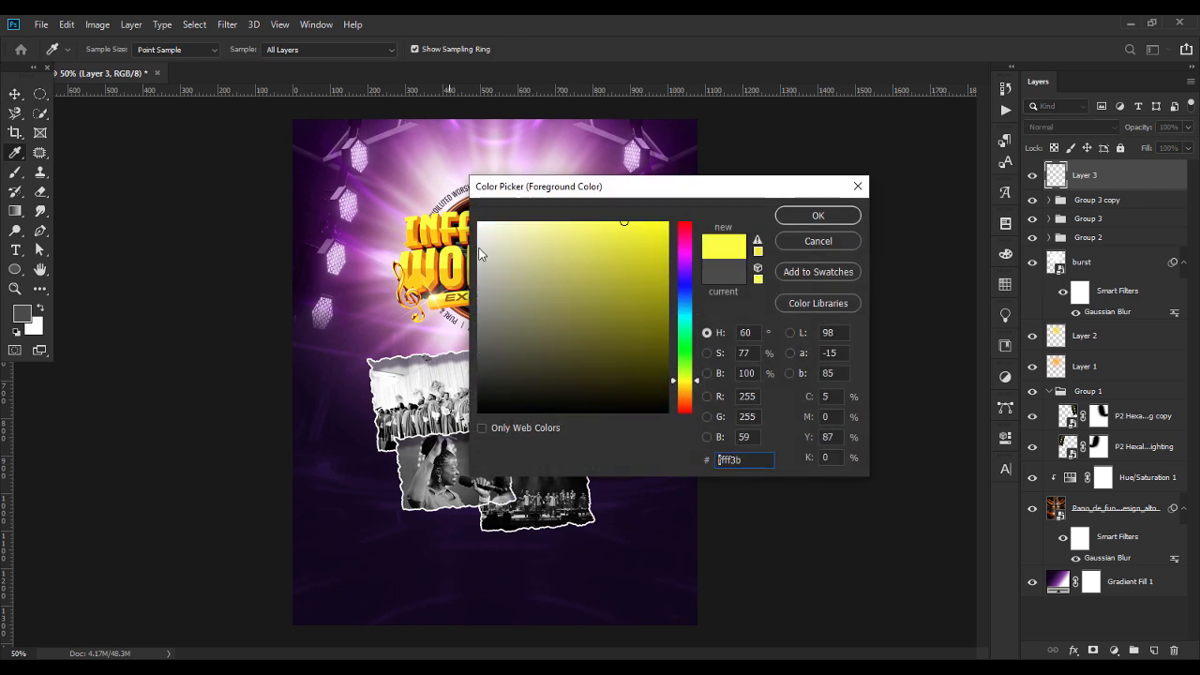
click(818, 216)
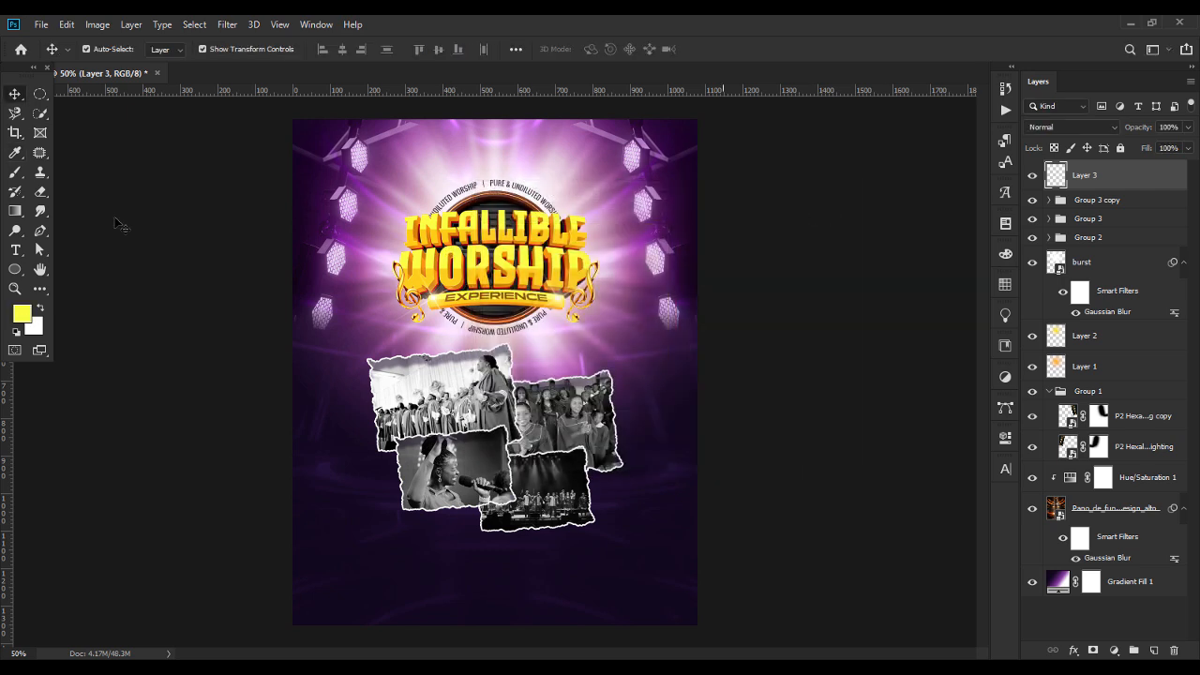
Set up the Brush tool with a soft round tip of 300 px.
click(16, 173)
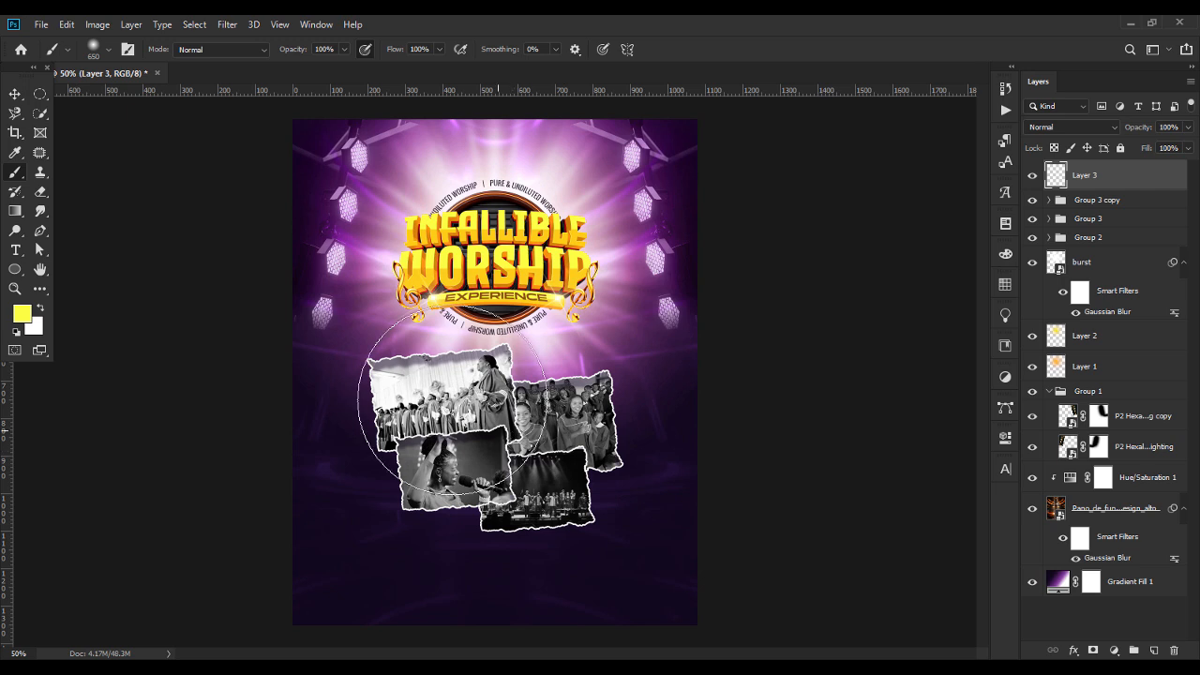
click(106, 50)
drag(152, 97, 153, 97)
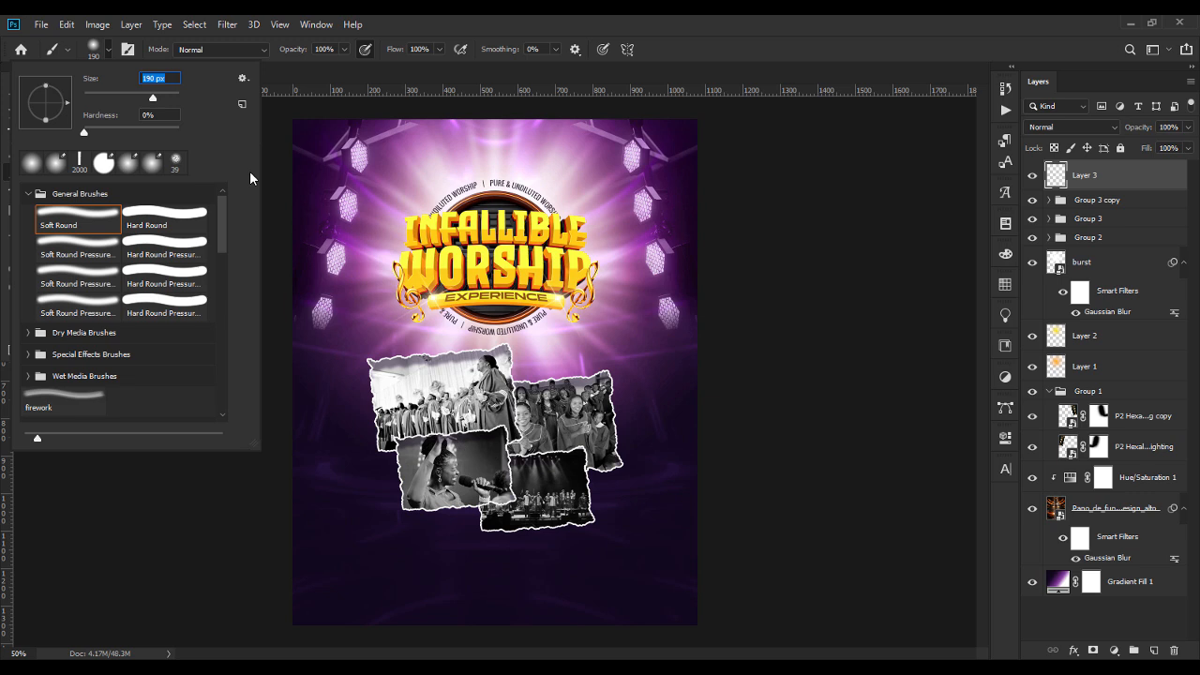
text(300)
key(Return)
Try a yellow brush dab with Screen blending where the four torn photos meet, and undo both.
click(507, 433)
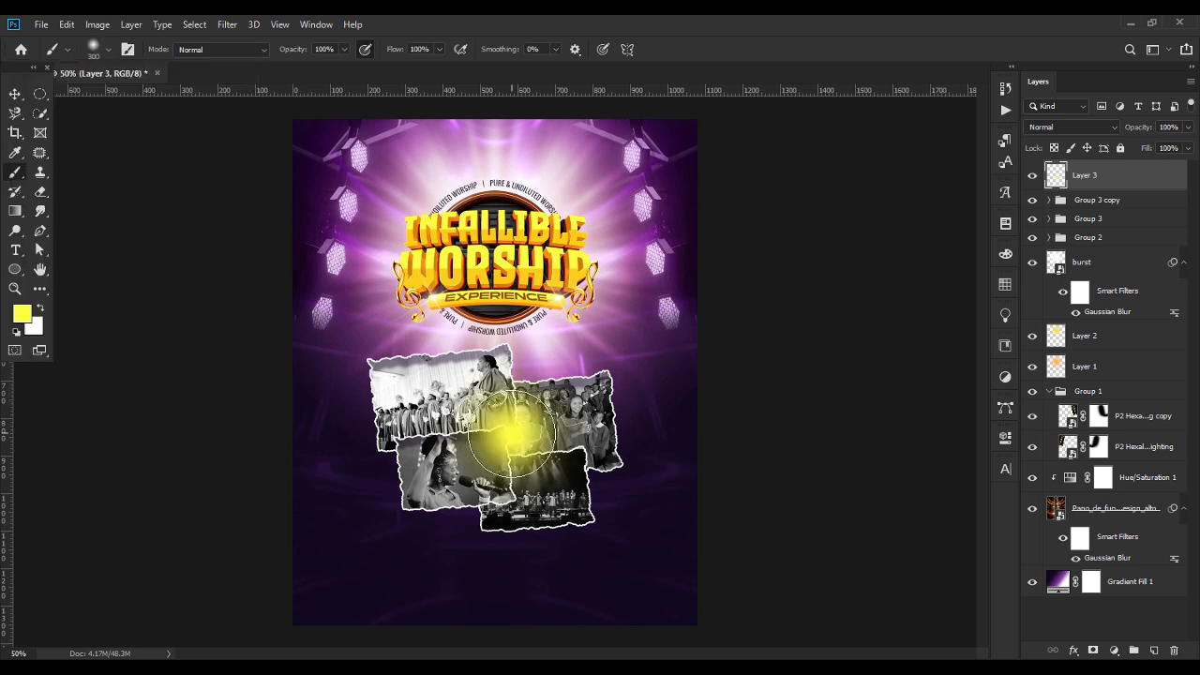
click(1044, 129)
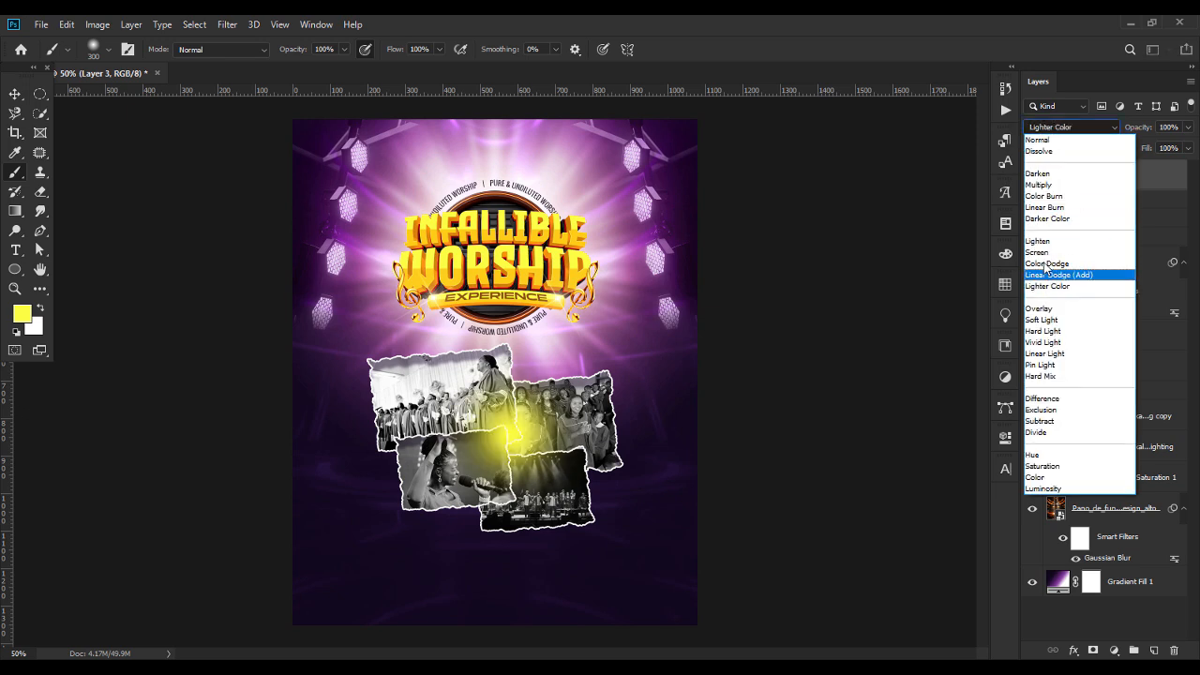
click(1046, 253)
key(ctrl+z)
key(ctrl+z)
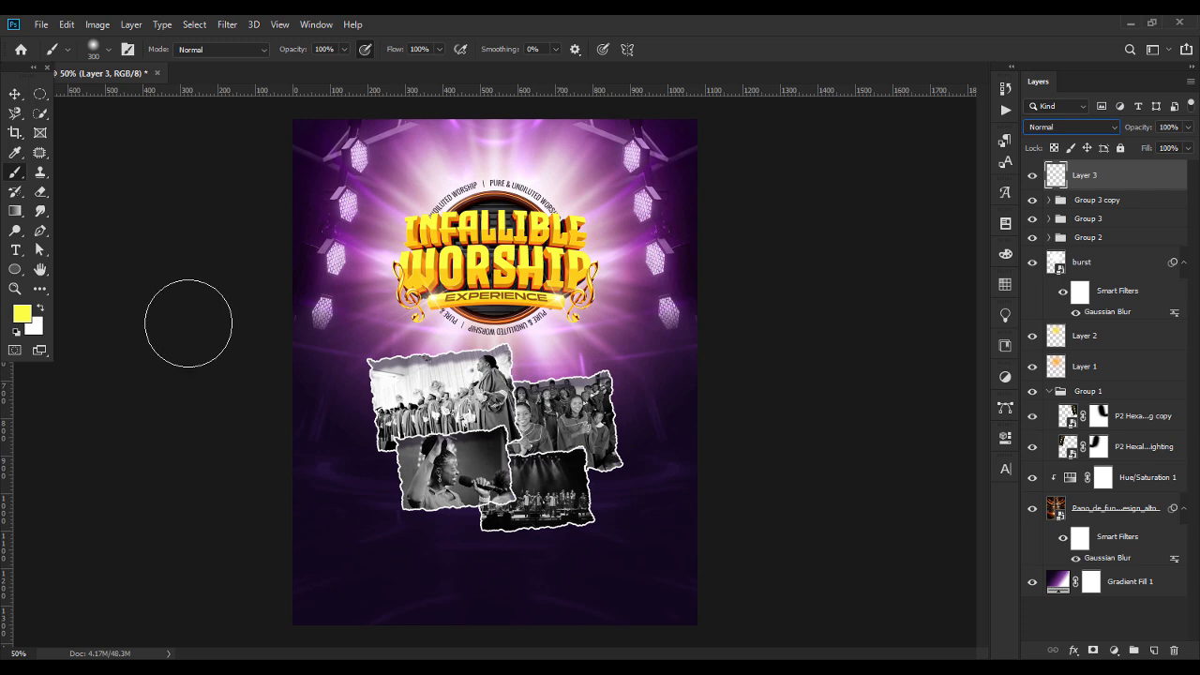
Set the foreground colour to orange-yellow #feb410 and return to the Brush tool.
click(23, 314)
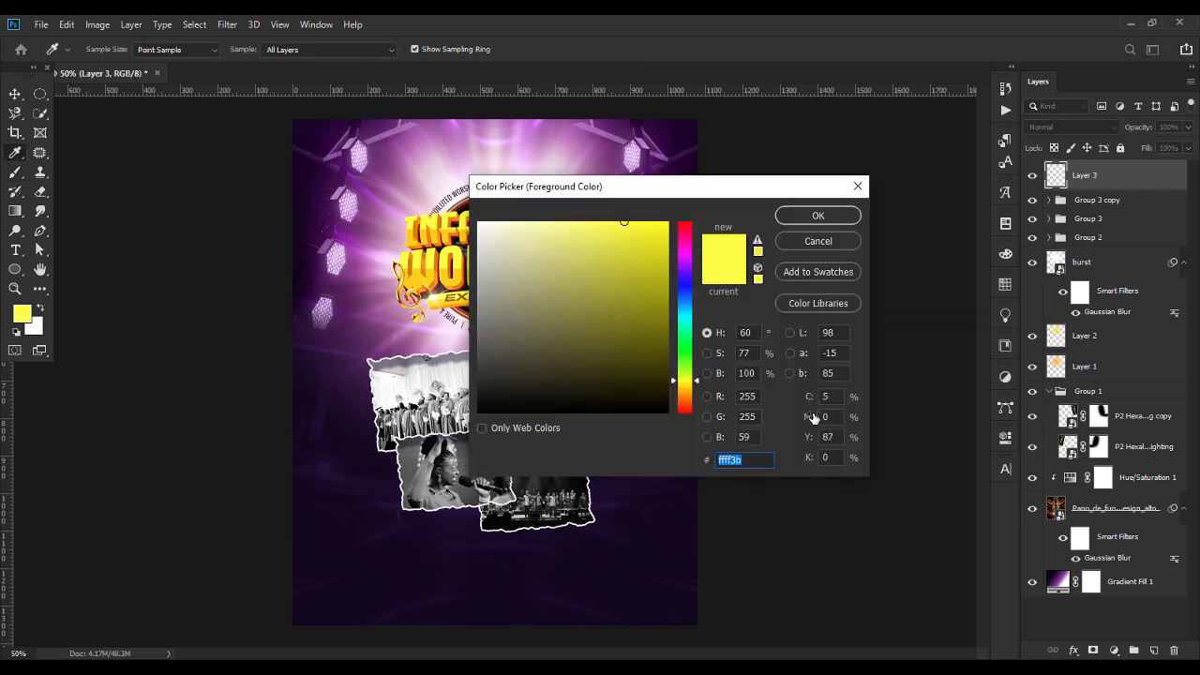
text(feb)
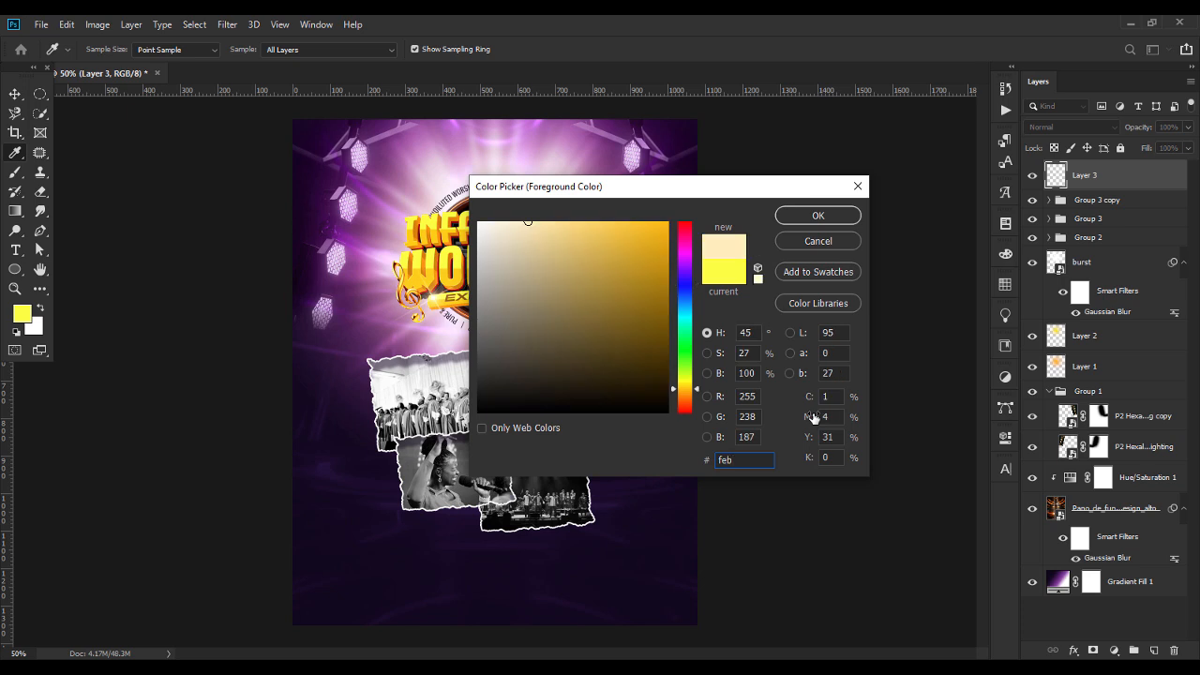
text(104)
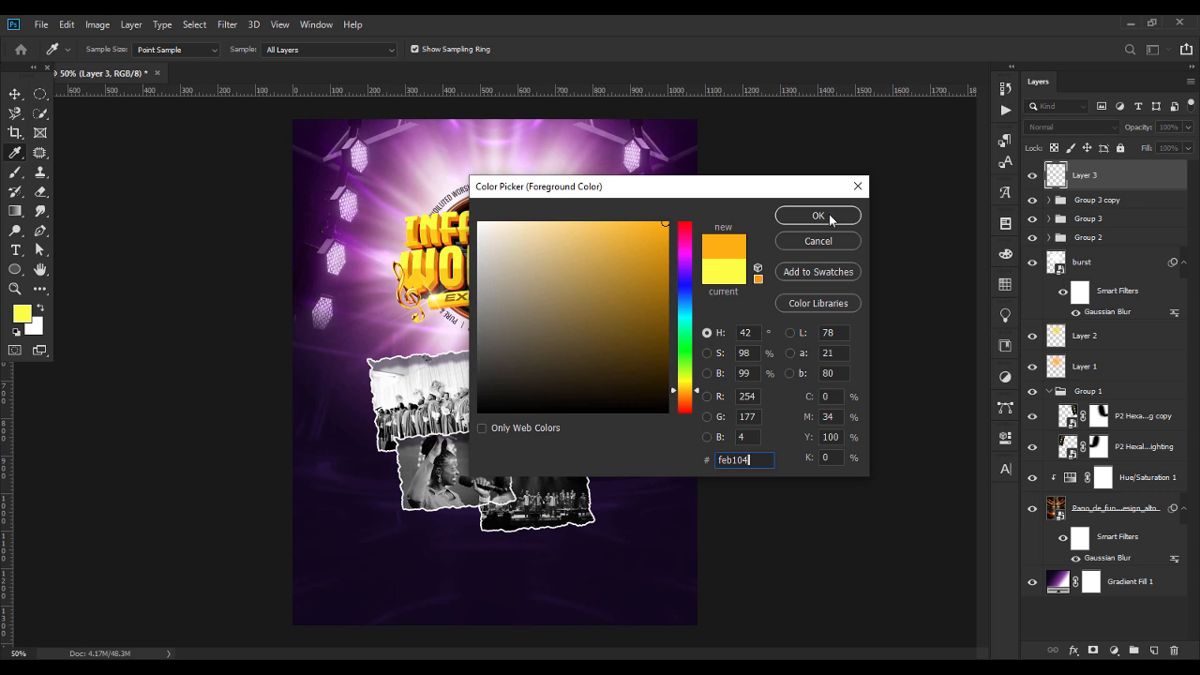
key(BackSpace)
key(BackSpace)
key(BackSpace)
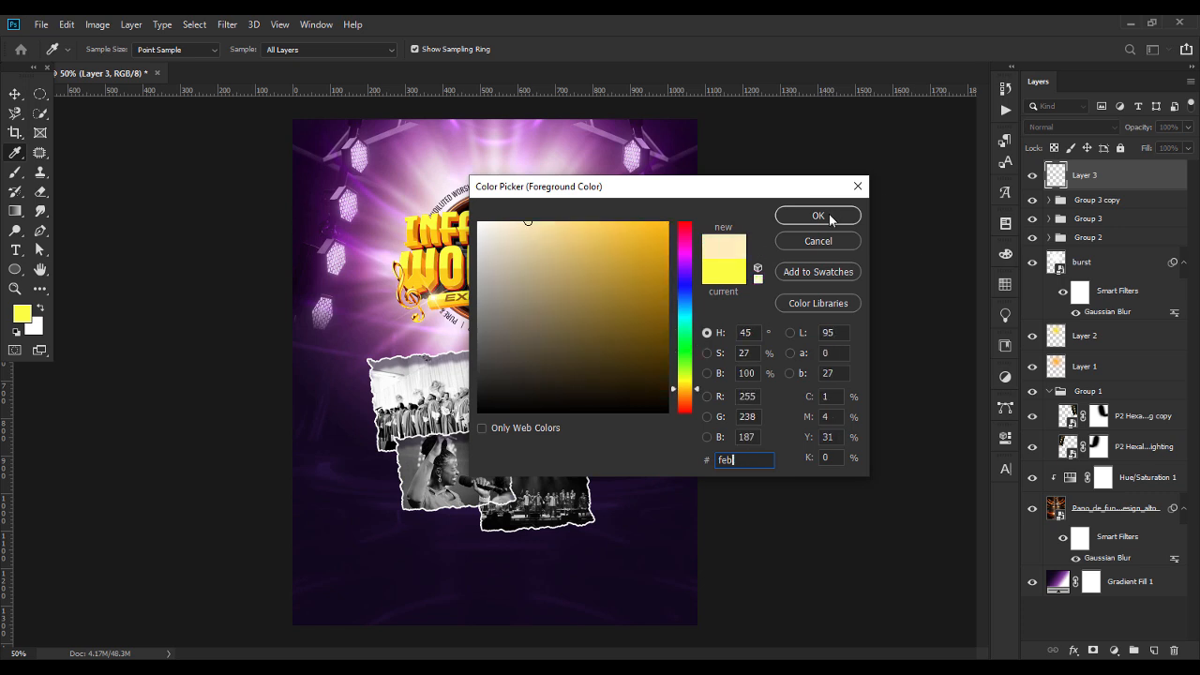
text(4)
text(10)
click(830, 219)
key(b)
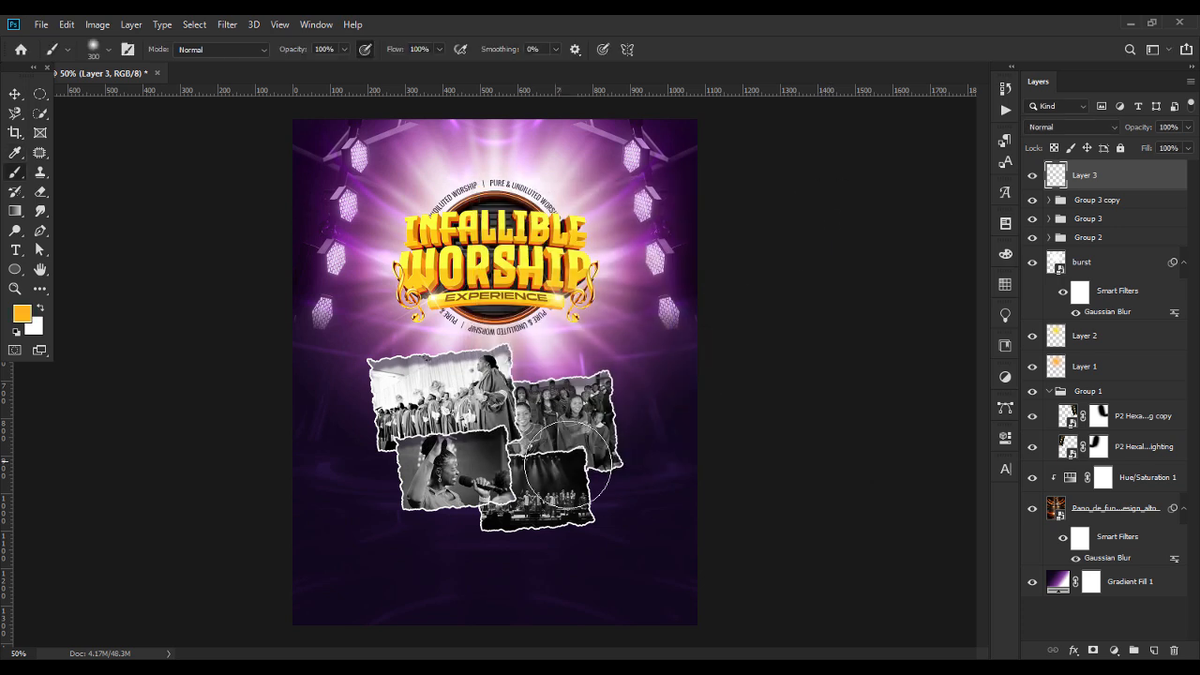
Paint one orange dab where the torn photos meet, blending Layer 3 as Screen at 41% opacity.
click(513, 437)
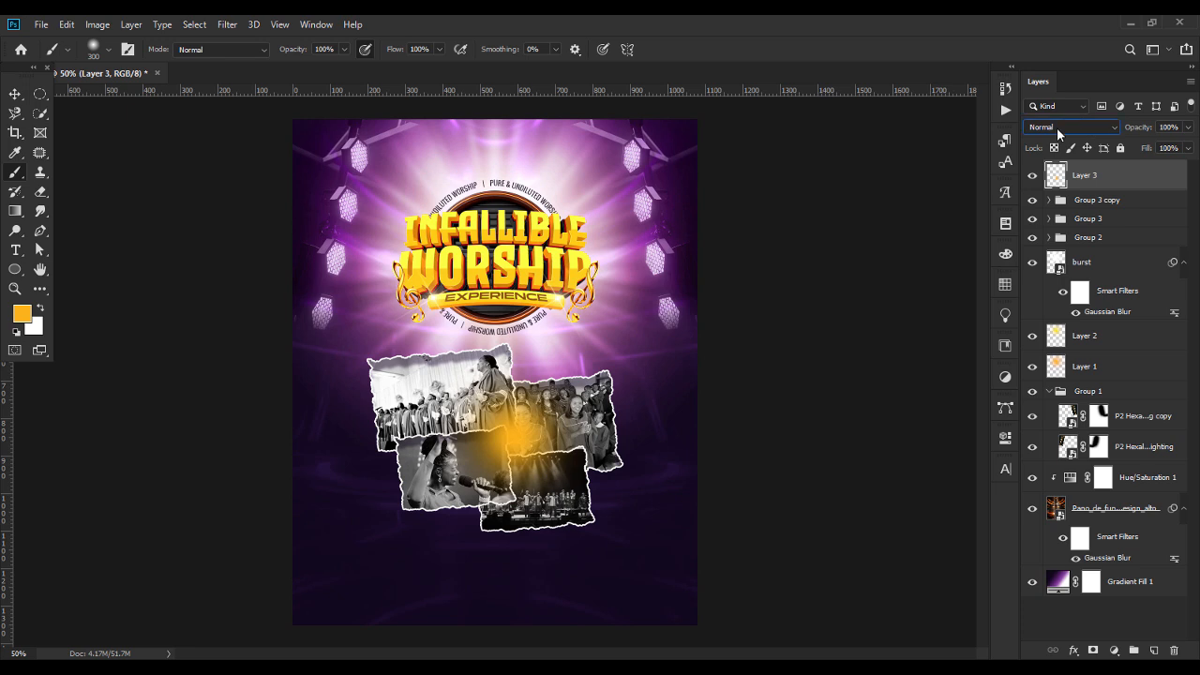
click(1057, 130)
click(1041, 253)
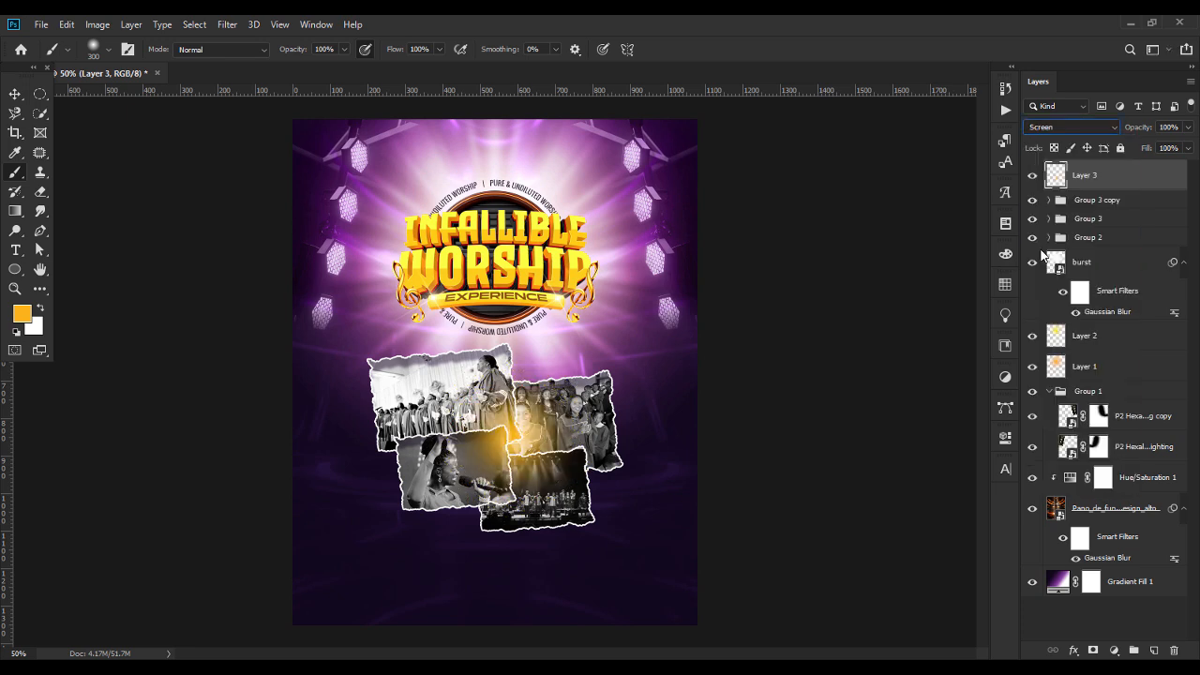
click(1186, 128)
drag(1153, 150, 1148, 144)
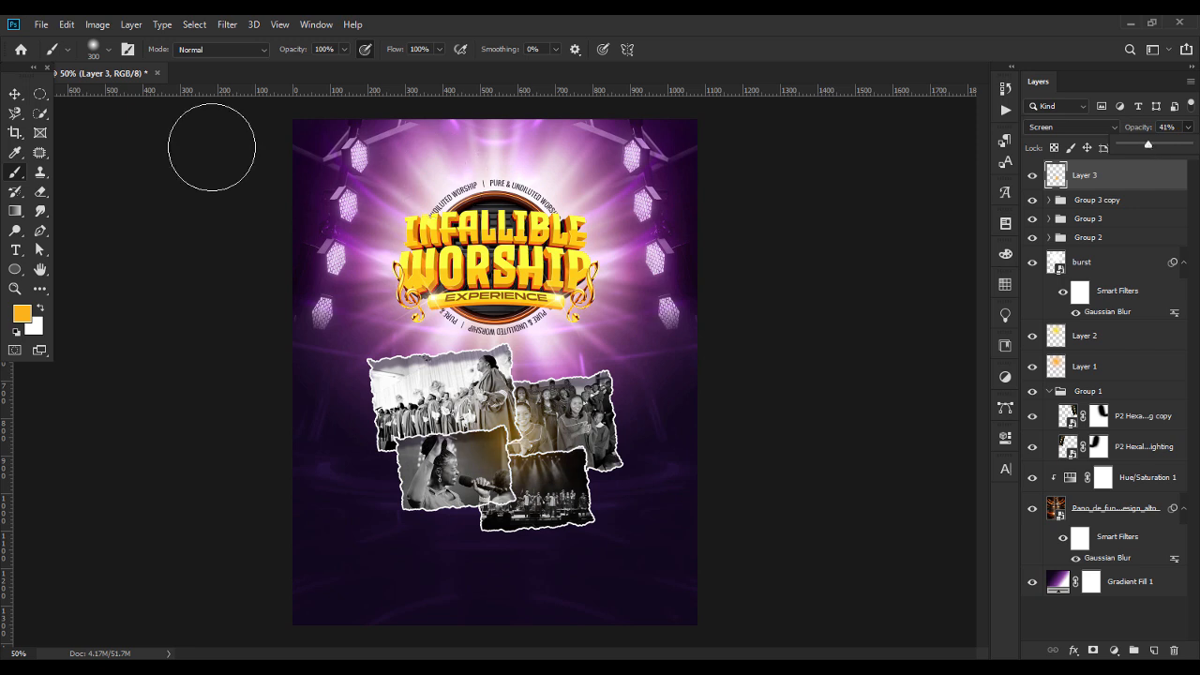
Scale the orange glow on Layer 3 down to about 92.55% and deselect it.
click(14, 95)
drag(605, 526, 592, 512)
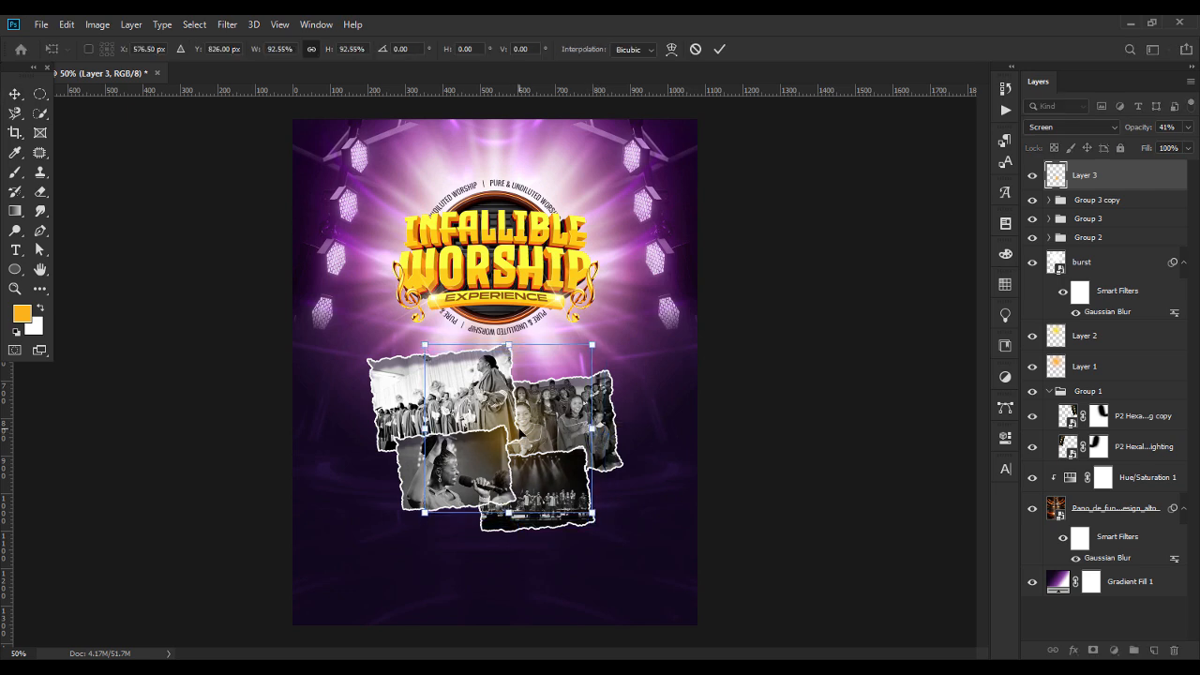
key(Return)
click(836, 450)
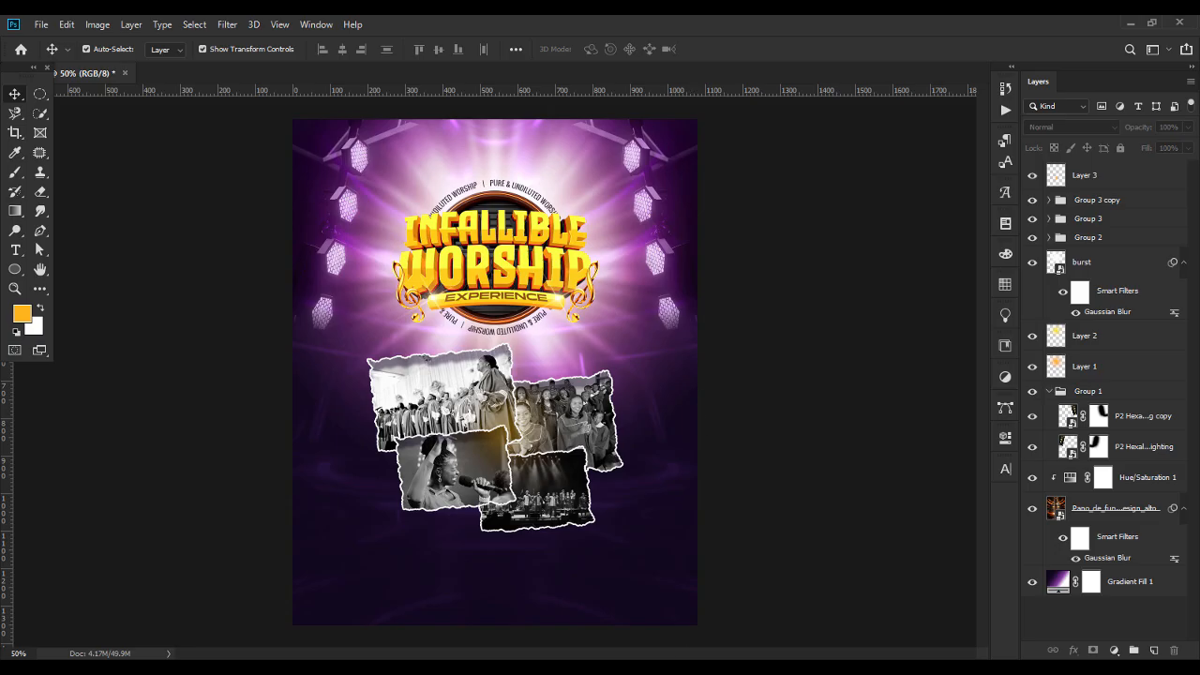
Place the red ribbon image on the flyer, enlarge it beyond both page edges and lower it across the torn photos.
click(649, 669)
drag(188, 324, 645, 457)
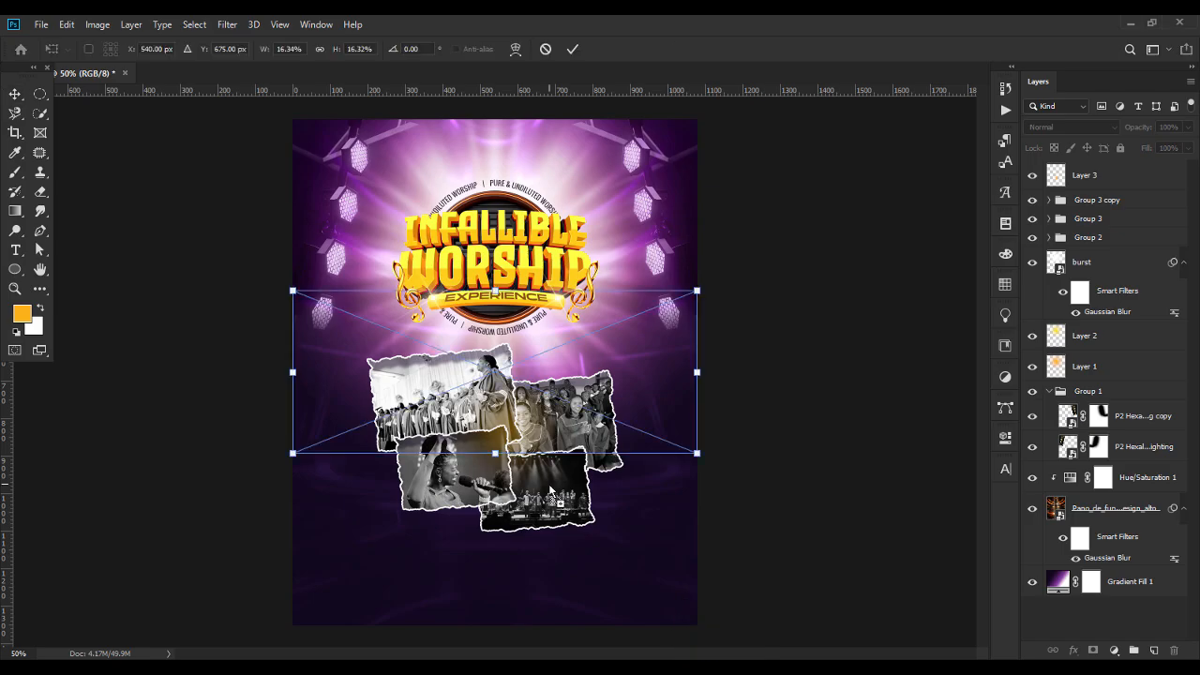
drag(696, 373, 801, 390)
key(Return)
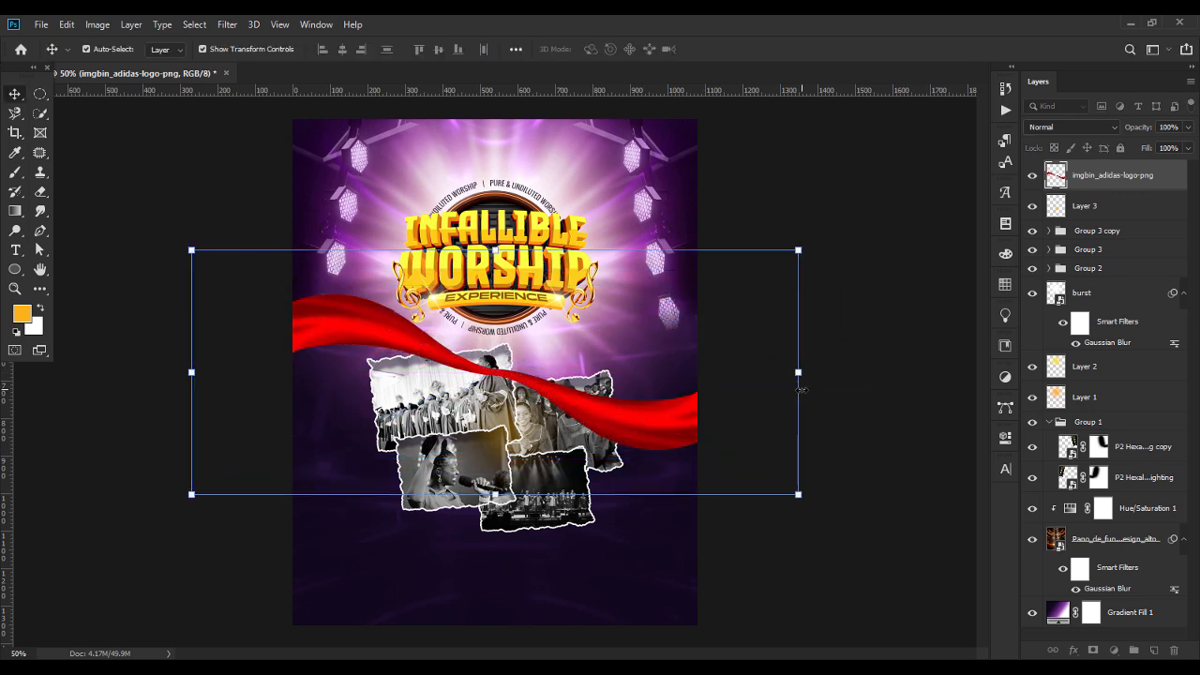
drag(658, 426, 658, 487)
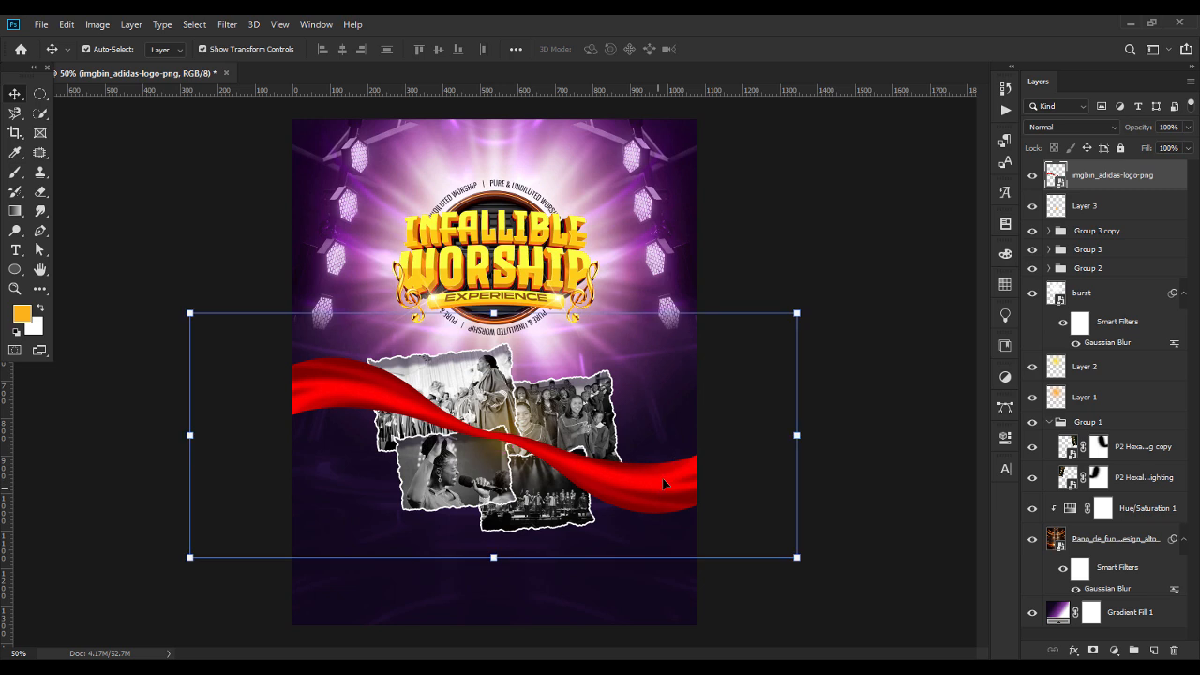
Move the imgbin_adidas-logo-png ribbon layer between Group 3 and Group 2 so it sits behind the torn photos.
drag(1113, 184, 1105, 253)
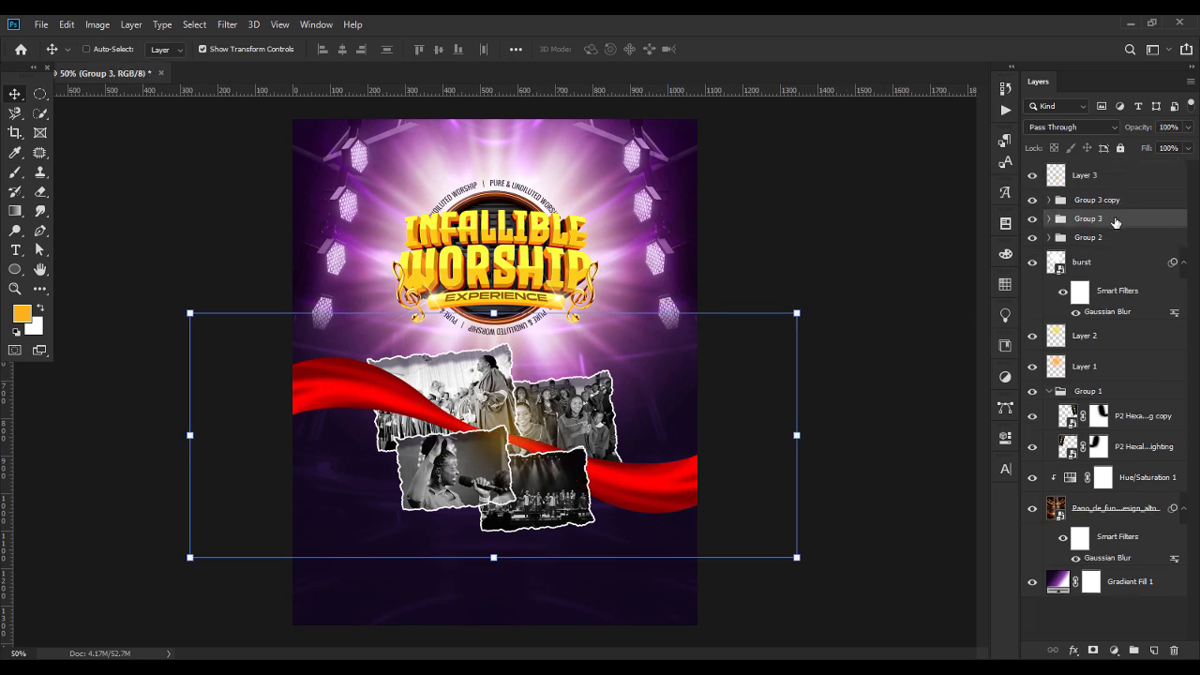
key(ctrl+z)
drag(1113, 180, 1111, 270)
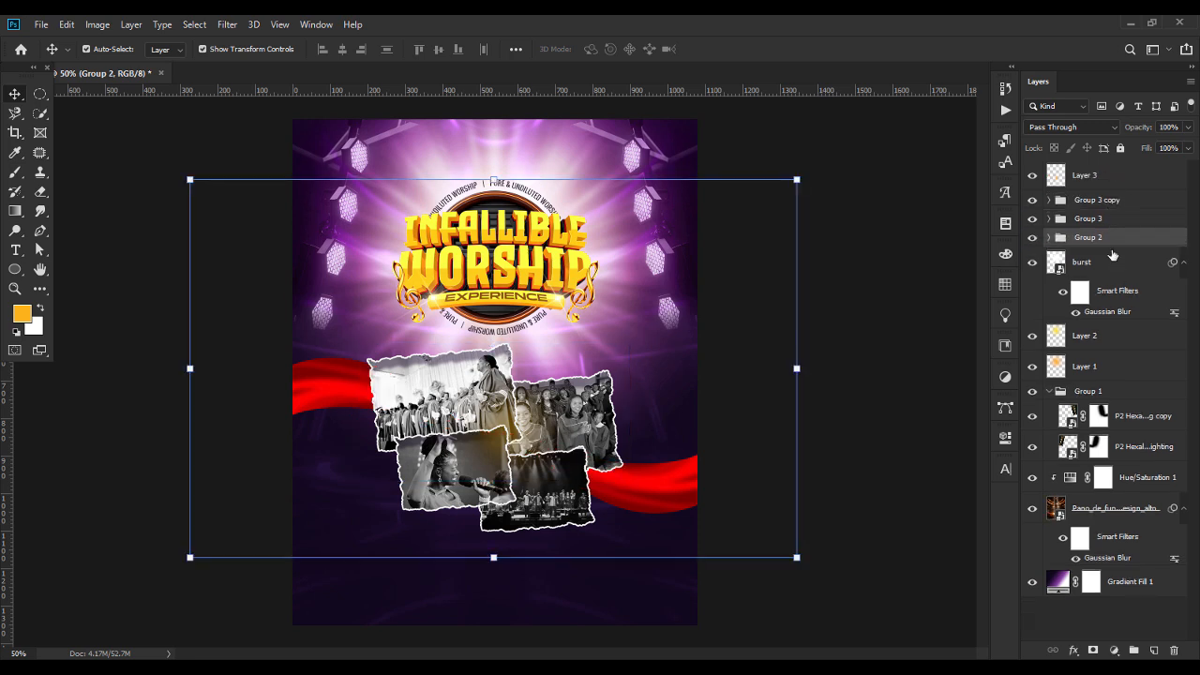
click(1050, 237)
drag(1110, 239, 1113, 235)
click(1049, 269)
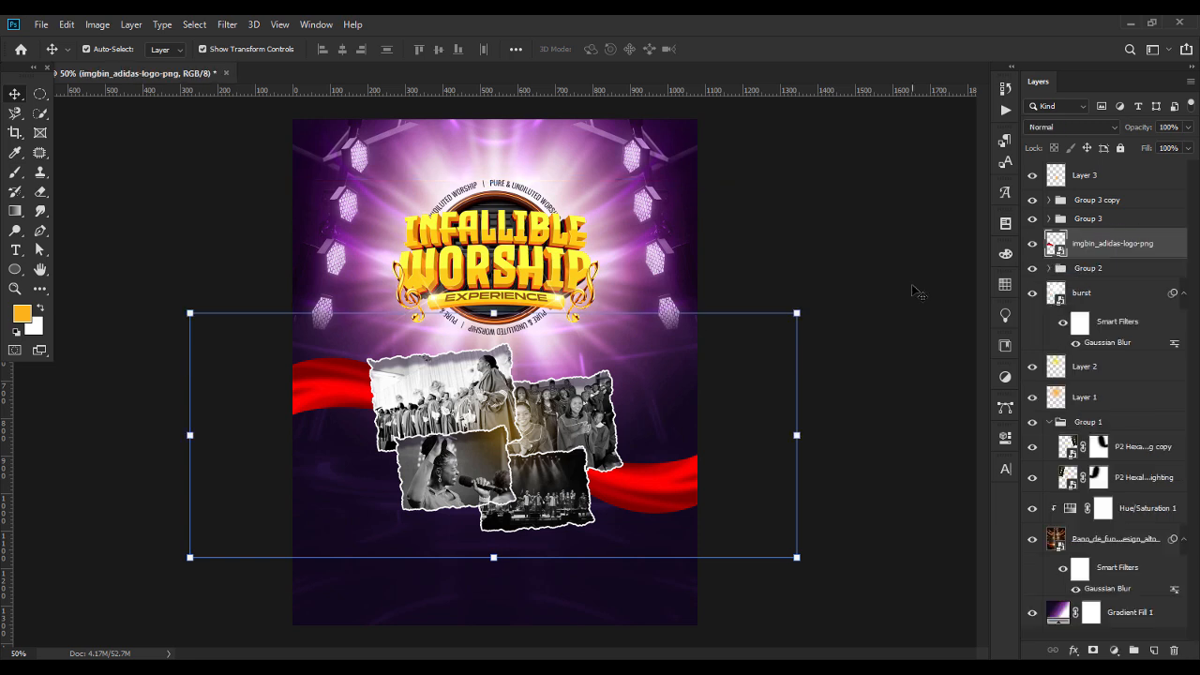
click(899, 299)
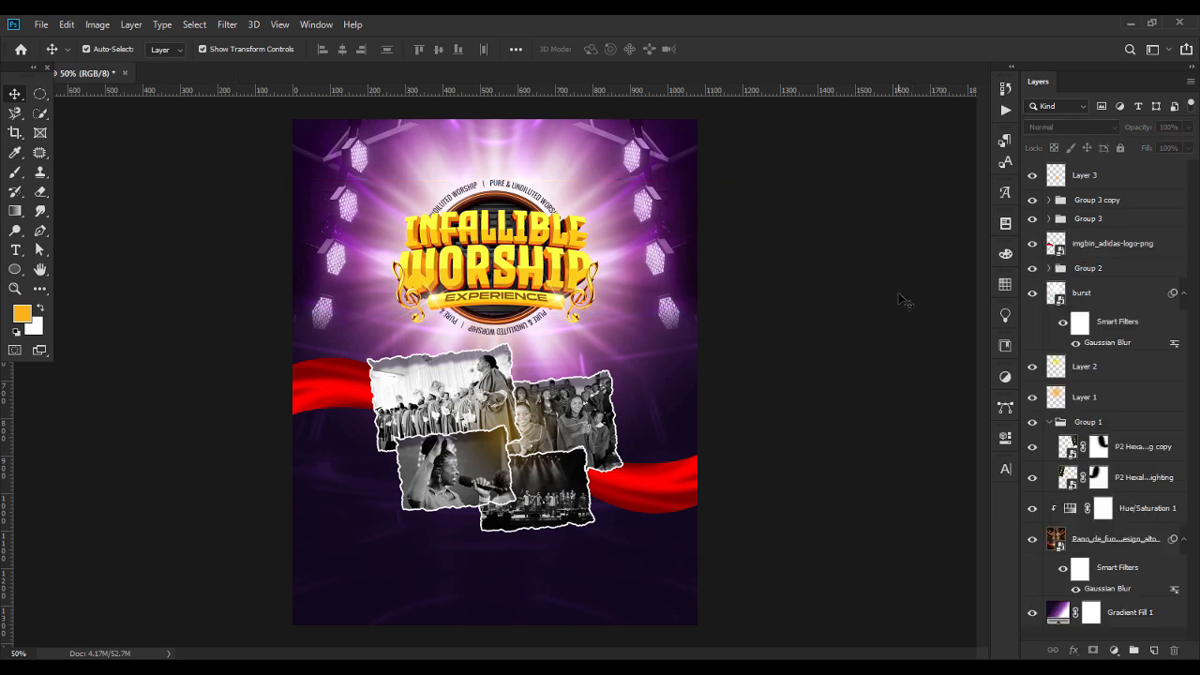
Scale the red ribbon down slightly around its centre and deselect it.
click(667, 491)
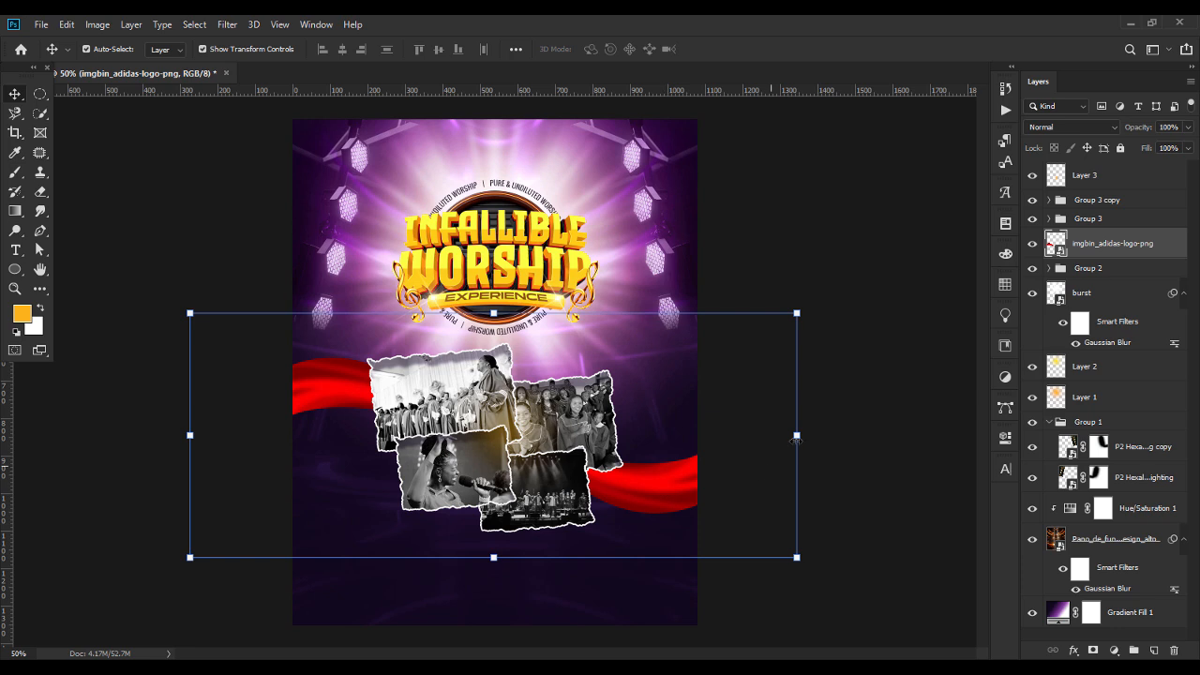
mouse_move(796, 438)
mouse_down()
mouse_move(777, 440)
mouse_move(787, 437)
mouse_up()
key(Return)
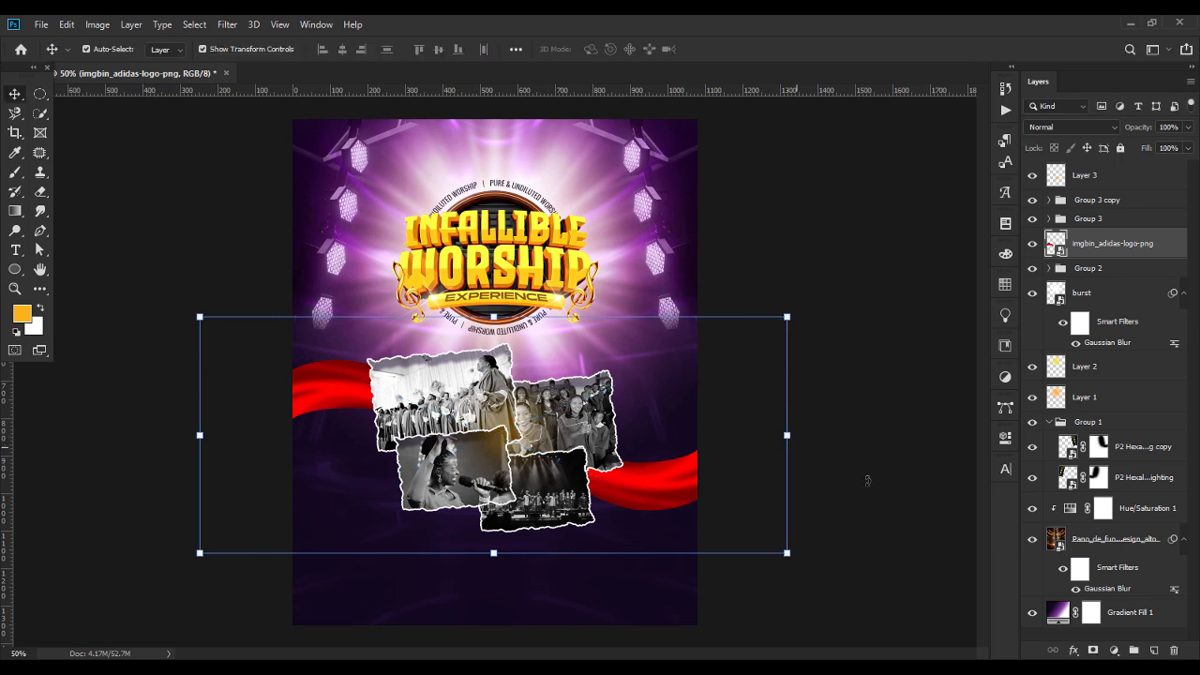
click(874, 489)
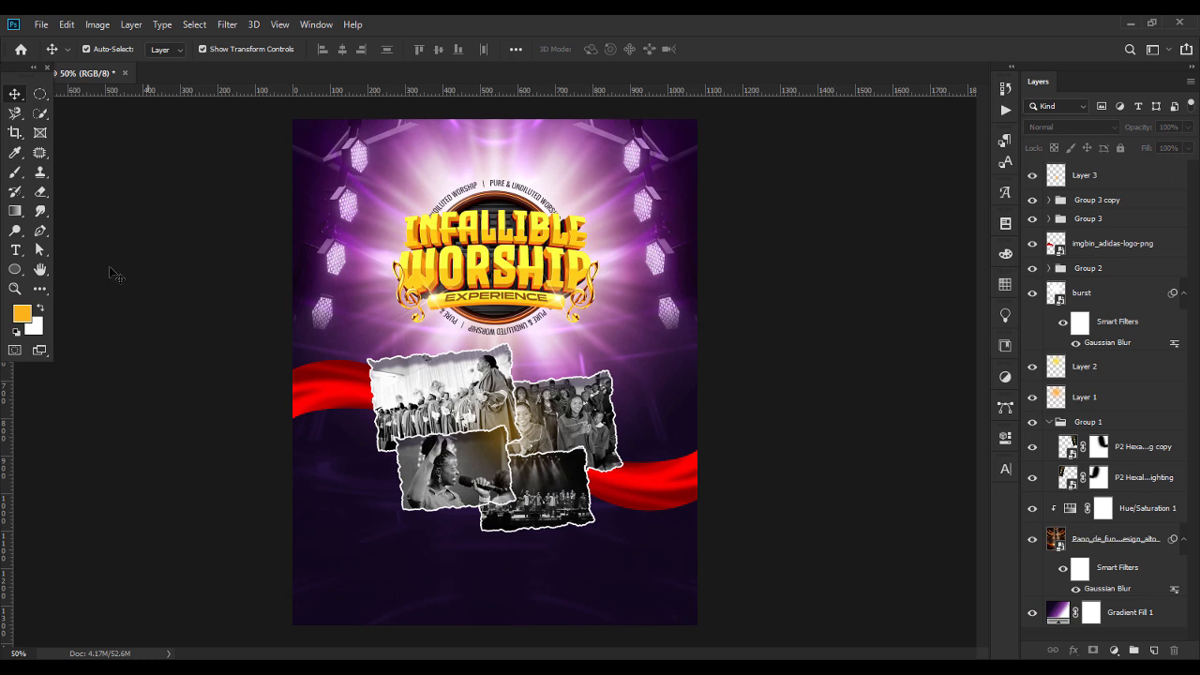
Add "Featuring" in purple script below the photos and a white 12 pt Incised901 NdIt BT Italic list of performers under it.
click(15, 250)
click(369, 548)
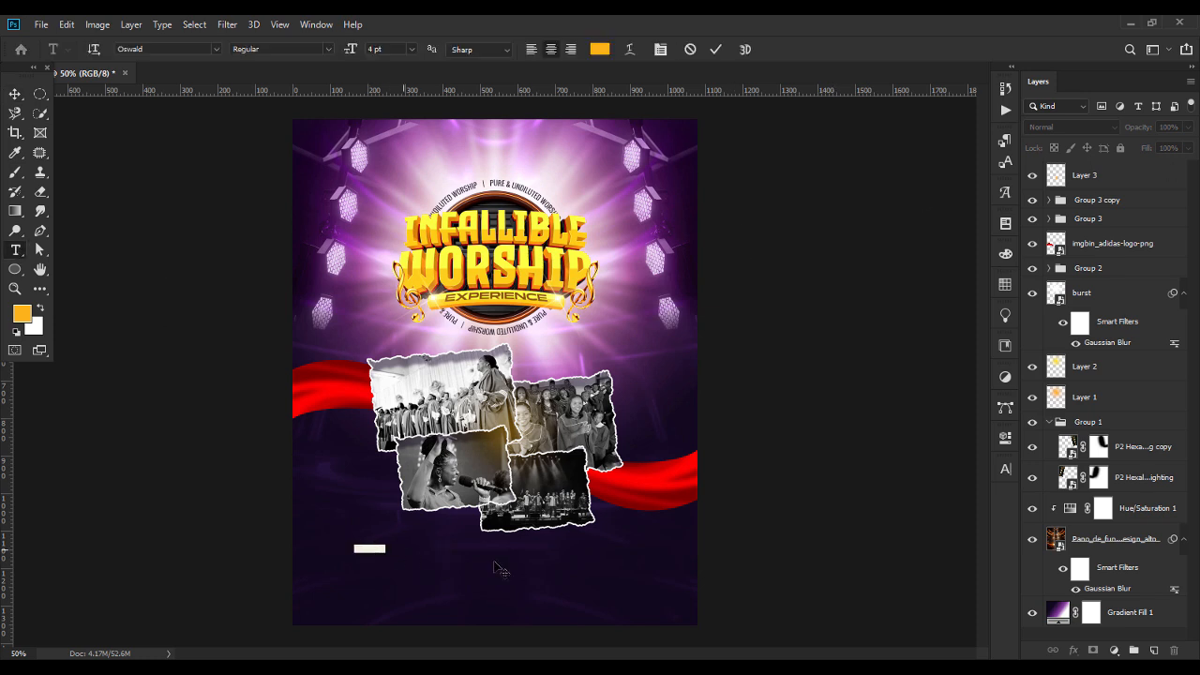
click(599, 48)
key(Return)
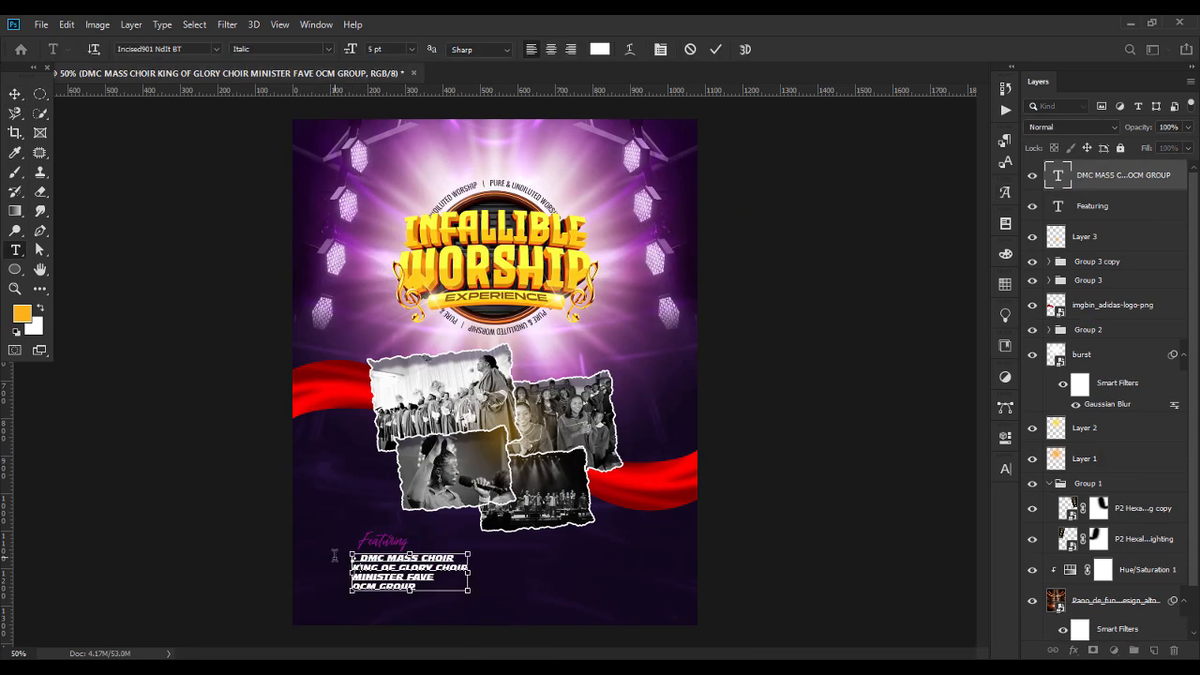
Draw an orange slanted rectangle beside the performer list, below the torn photos.
right_click(15, 211)
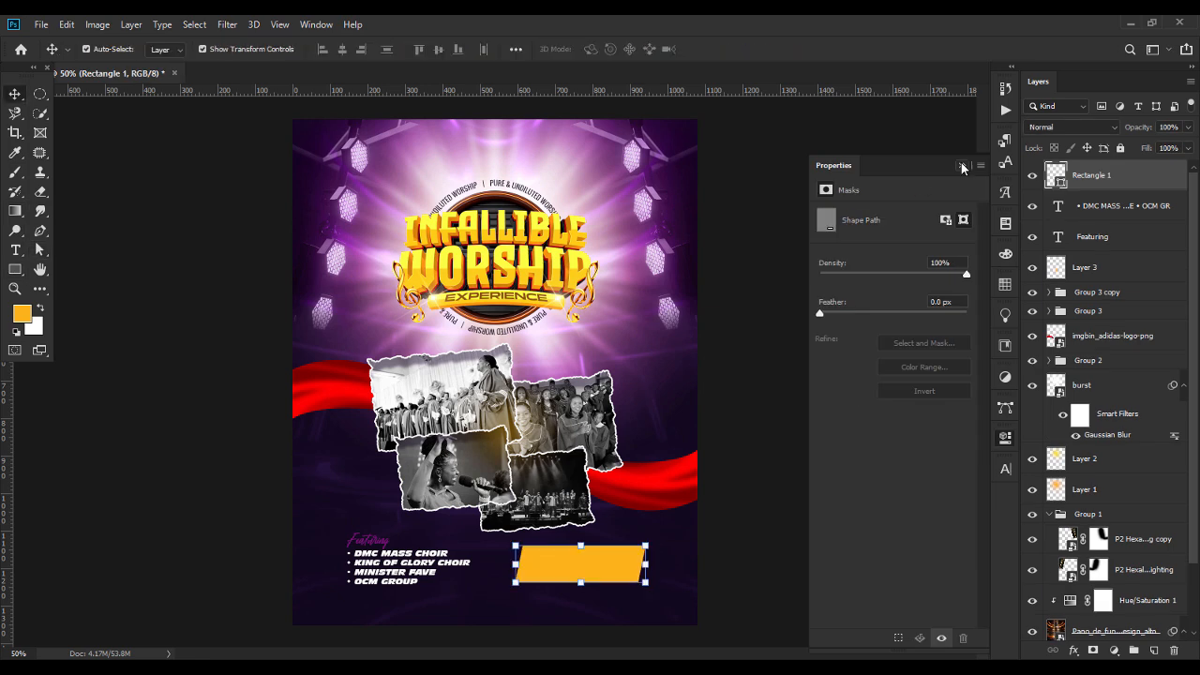
click(13, 95)
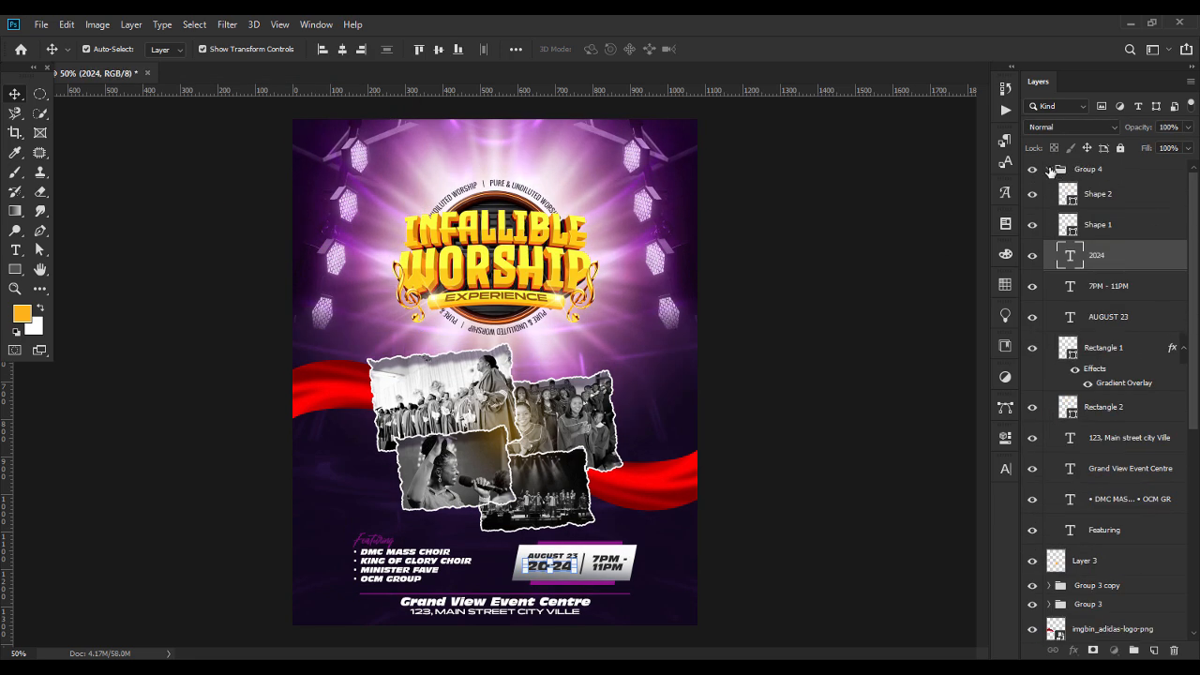
Collapse Group 4, which holds the event details, and hide it.
click(1062, 171)
click(1048, 169)
click(1035, 172)
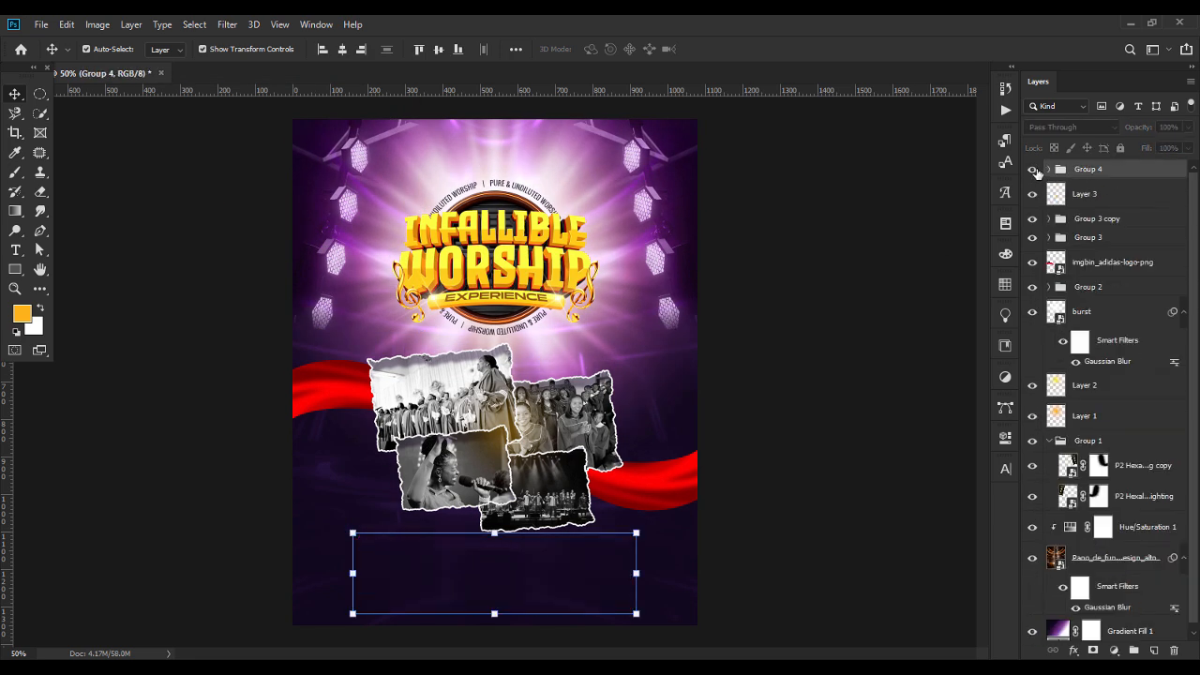
Show Group 4 and shift everything from Group 4 through Group 2 slightly upward on the flyer together, leaving the background layers in place.
click(1033, 170)
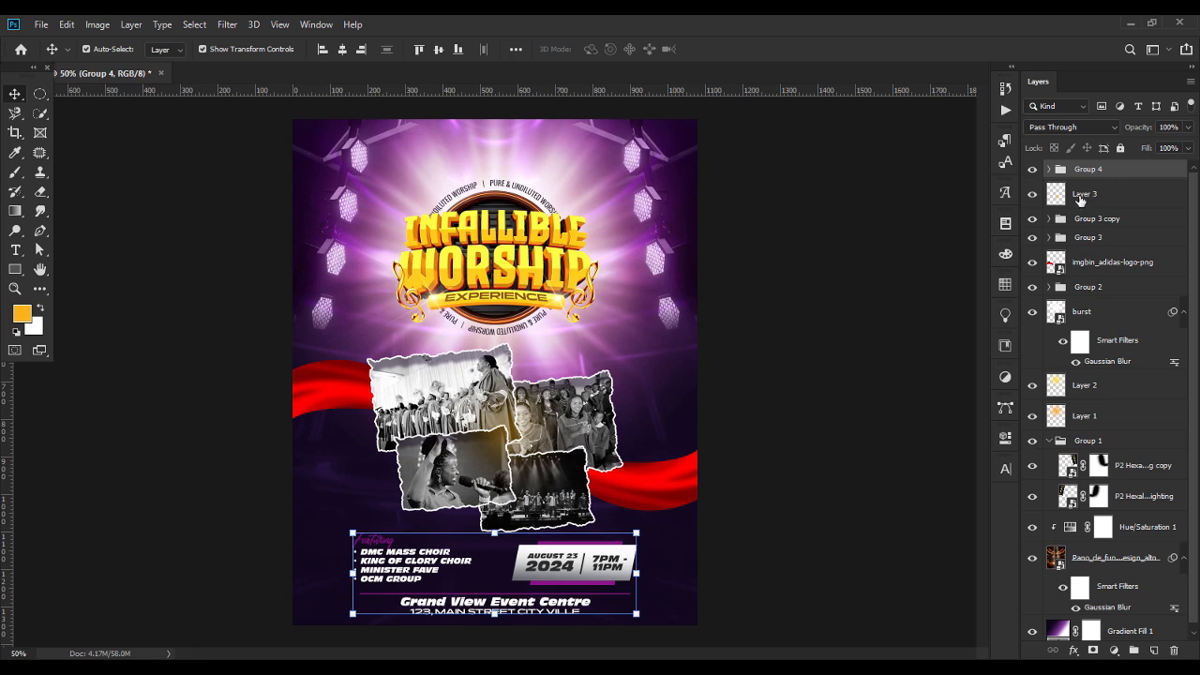
click(1081, 197)
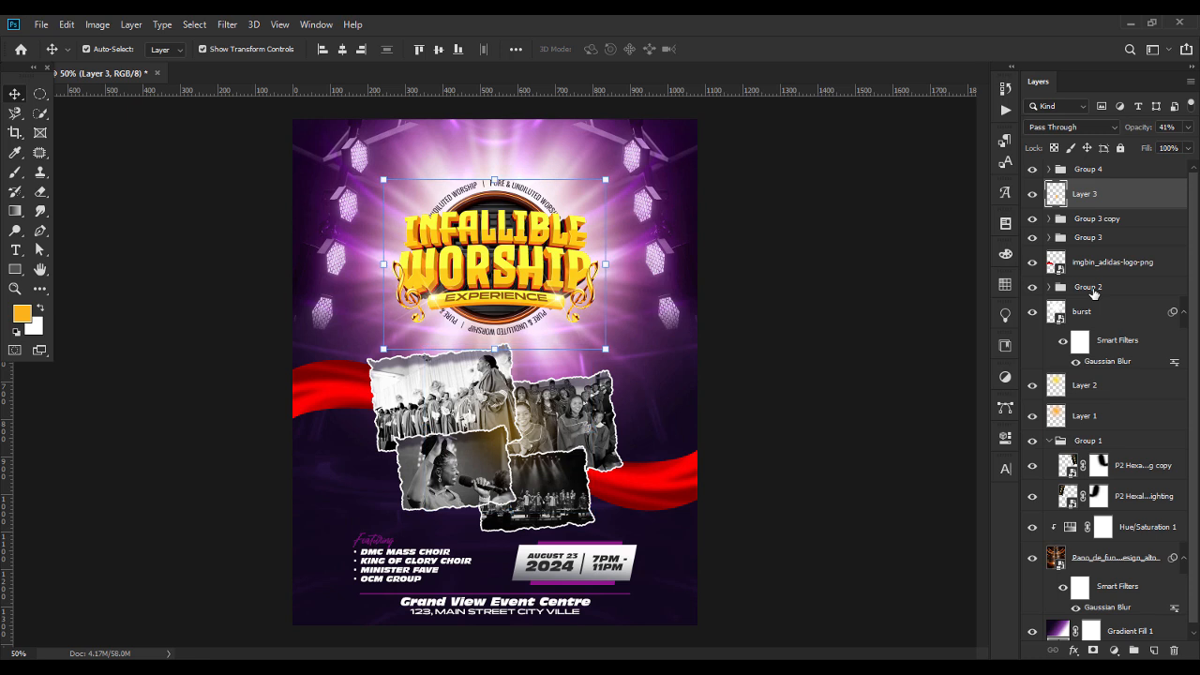
click(1092, 290)
shift+click(1102, 175)
key(shift+Up)
key(shift+Up)
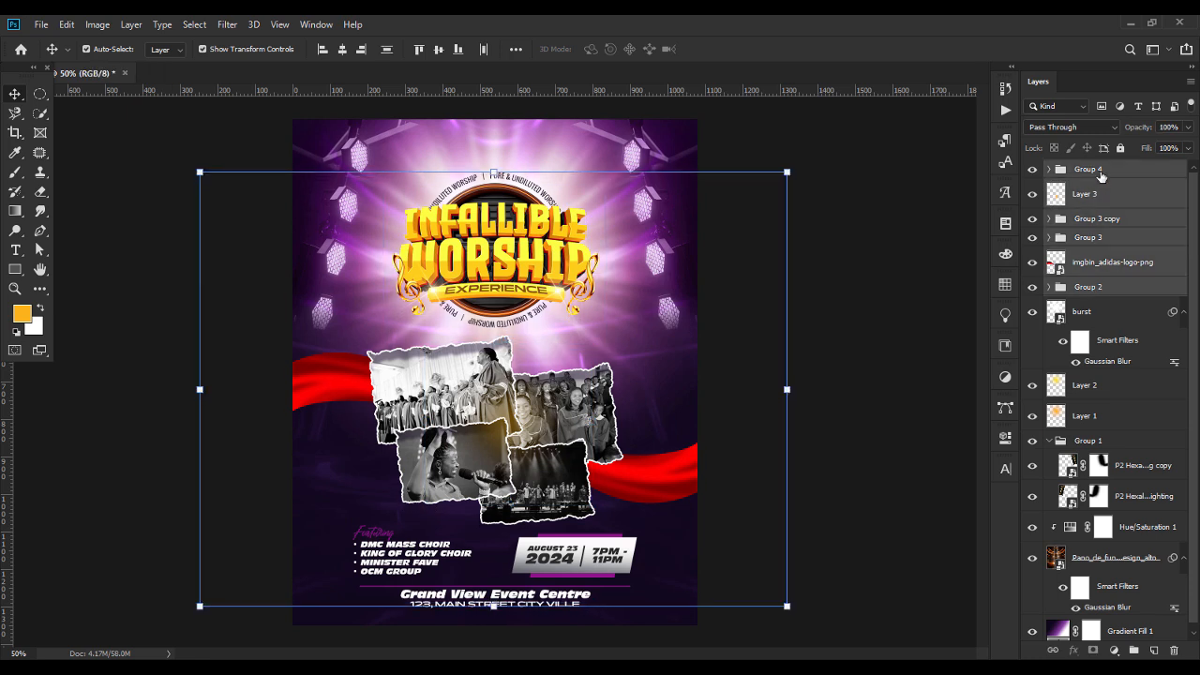
key(Up)
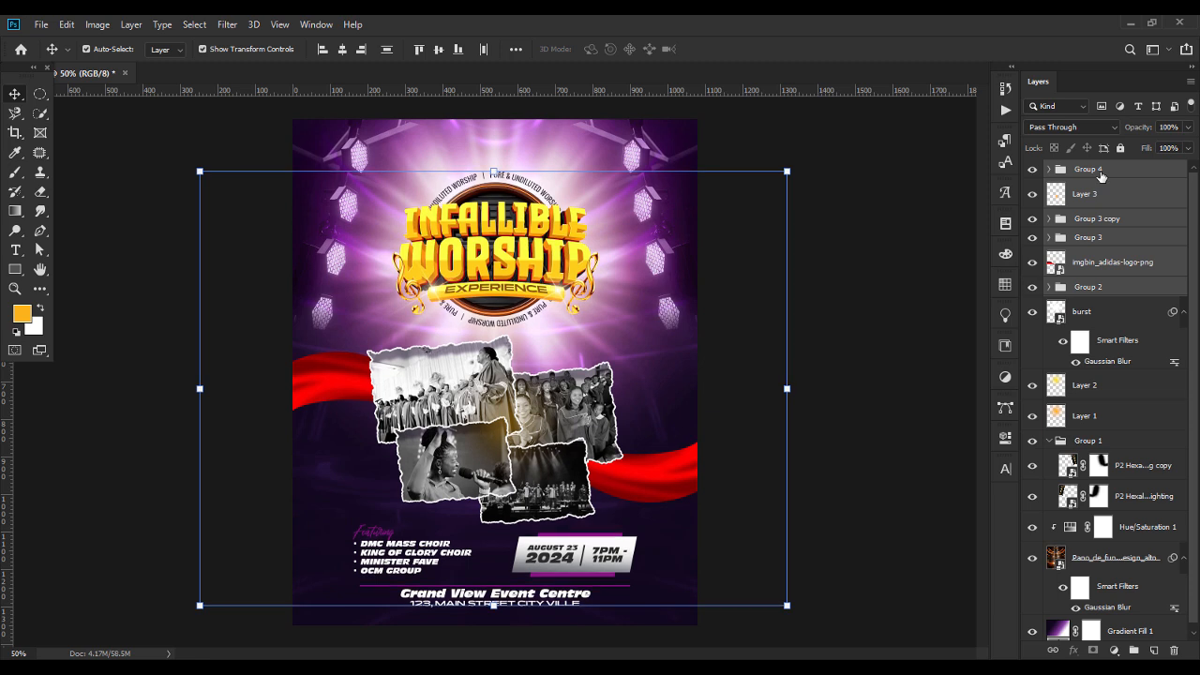
click(855, 257)
Scale both stage-light layers in Group 1 down together to about 91.5% and deselect them.
click(664, 227)
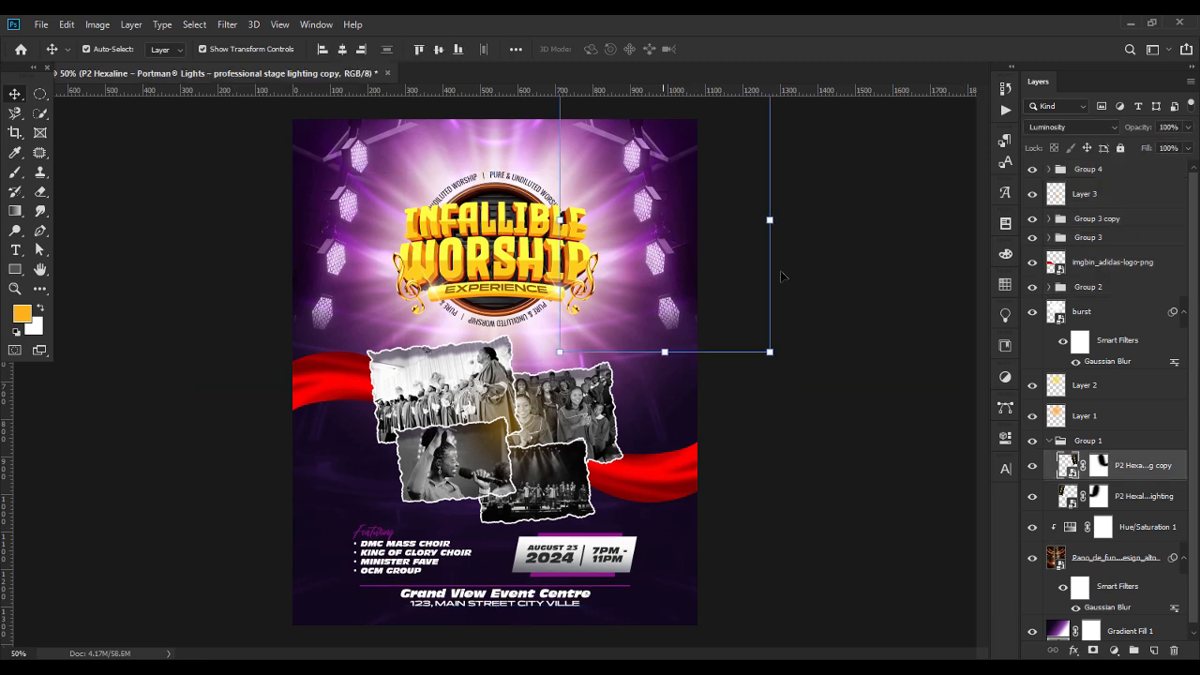
shift+click(1130, 494)
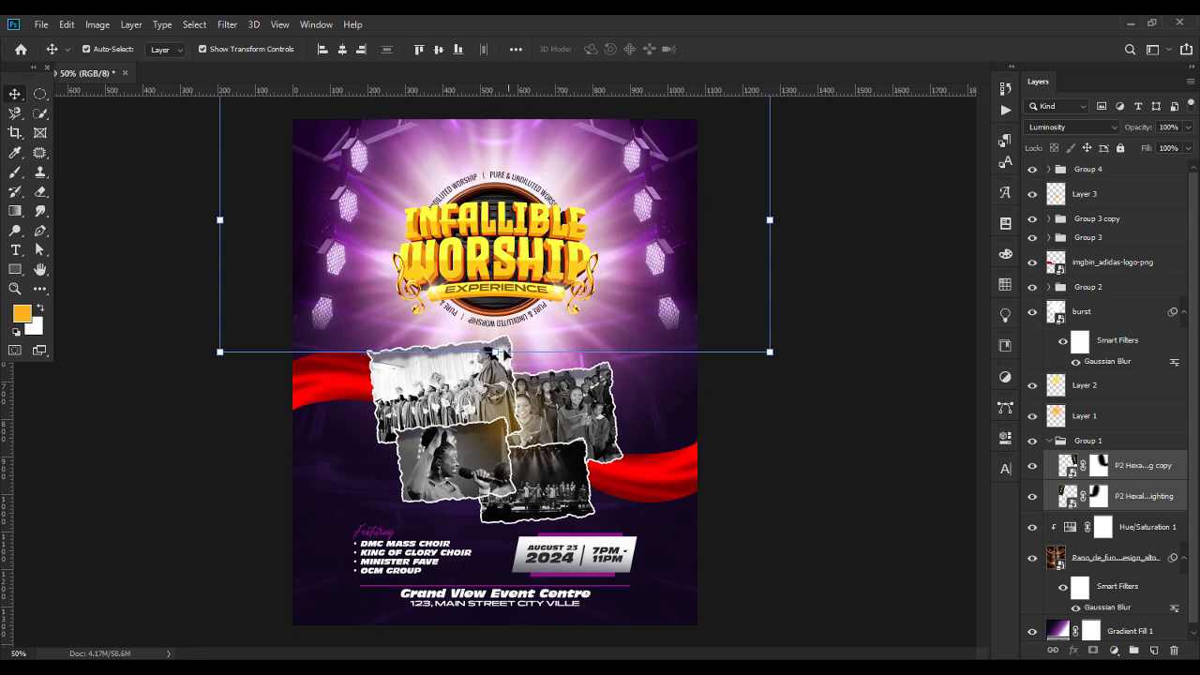
drag(493, 352, 494, 328)
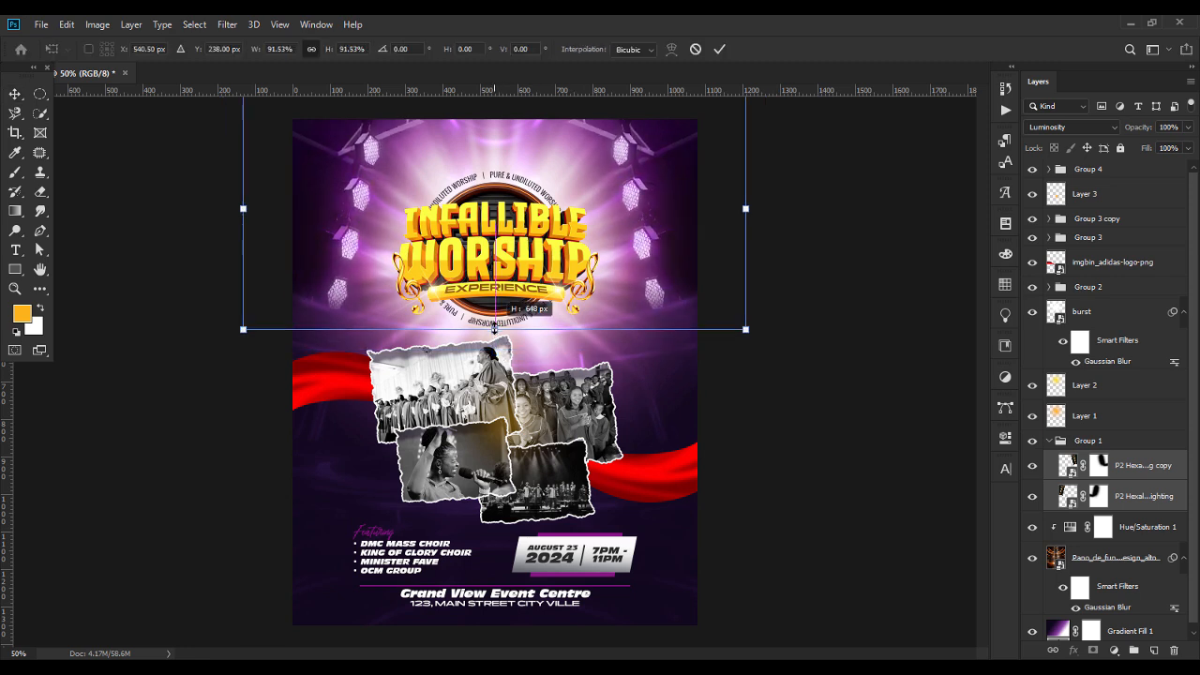
key(Return)
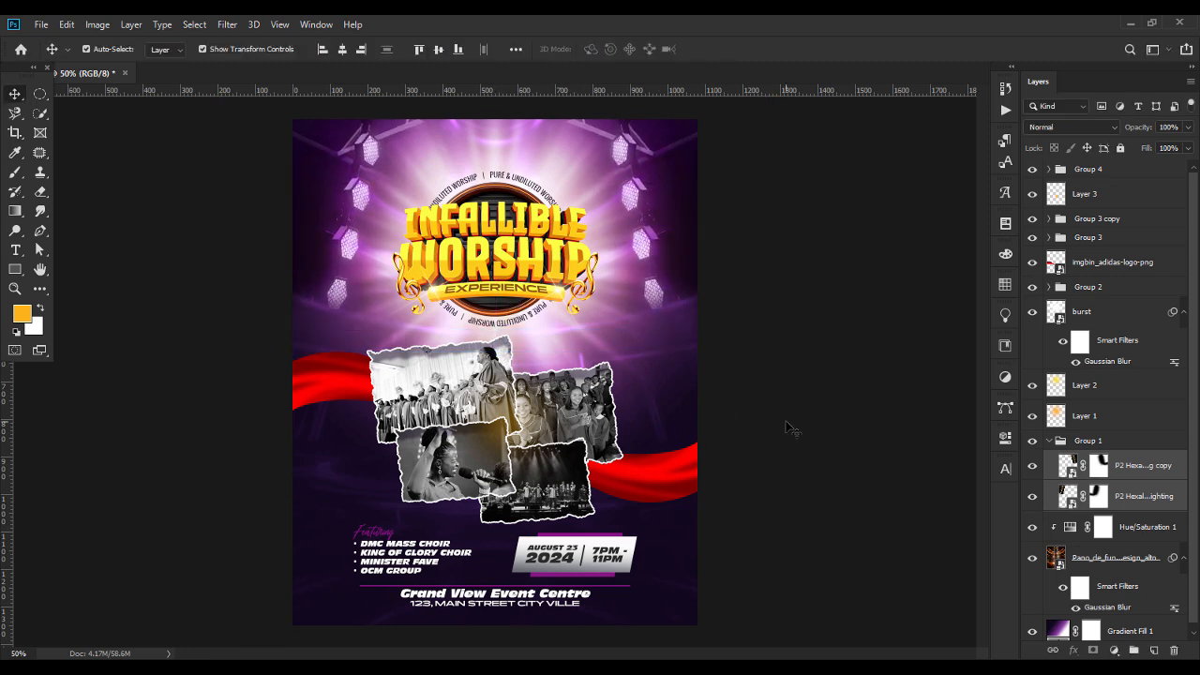
click(791, 429)
Nudge the stage lights on the flyer's right side outward toward the right edge.
click(362, 265)
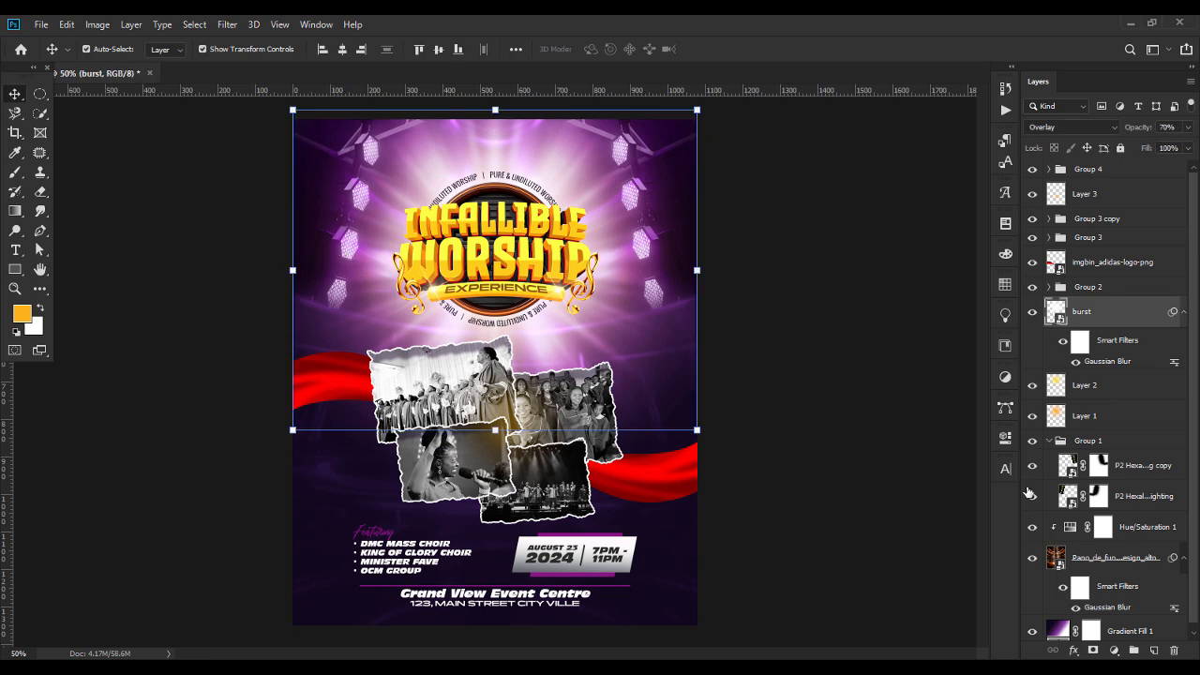
click(1158, 465)
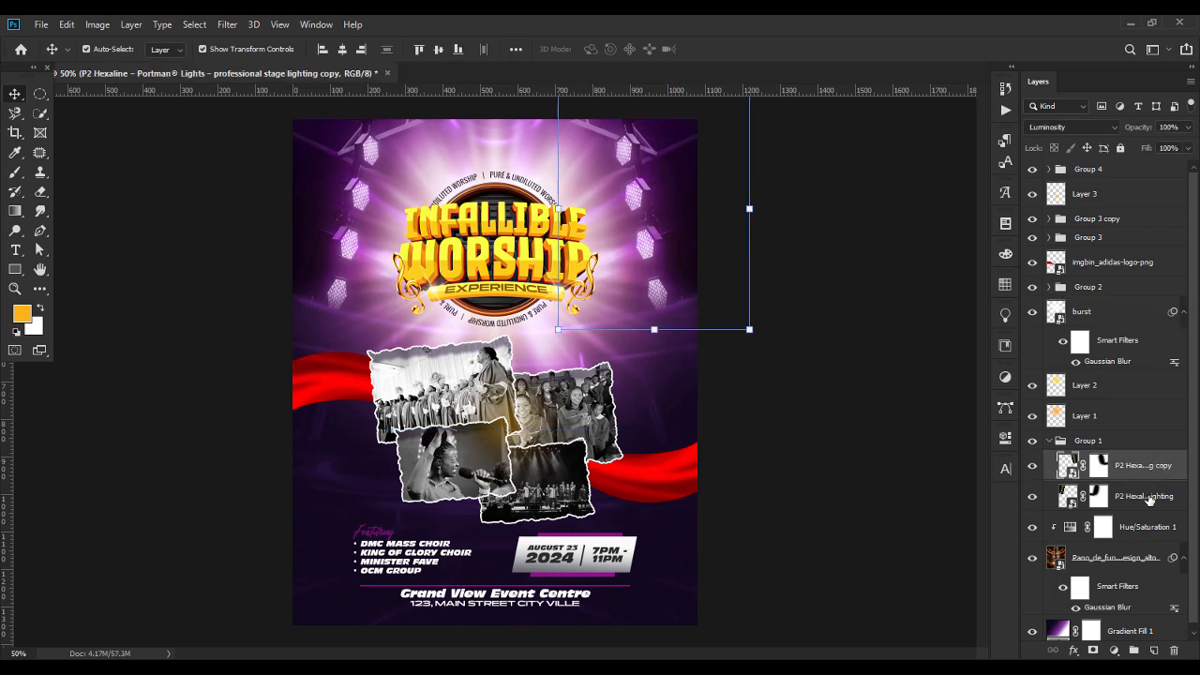
key(Right)
key(Right)
key(Right)
key(Right)
key(Right)
key(Right)
key(Right)
key(Right)
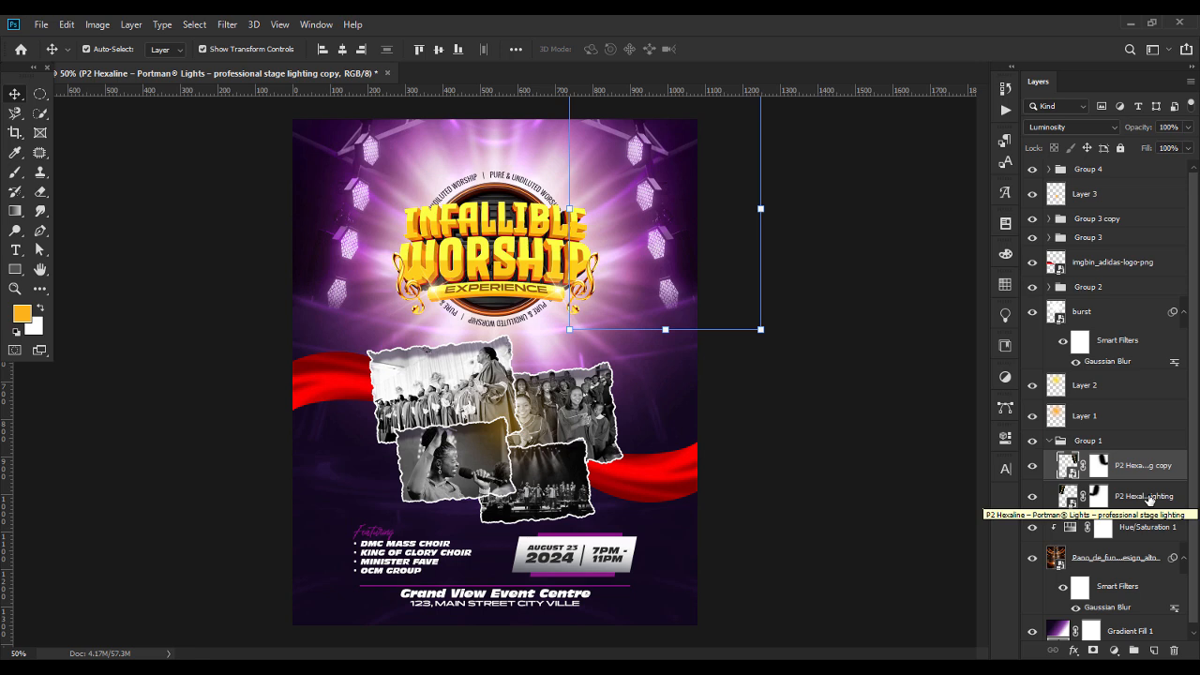
key(Right)
key(Right)
key(Right)
key(Right)
key(Right)
key(Right)
key(Right)
key(Right)
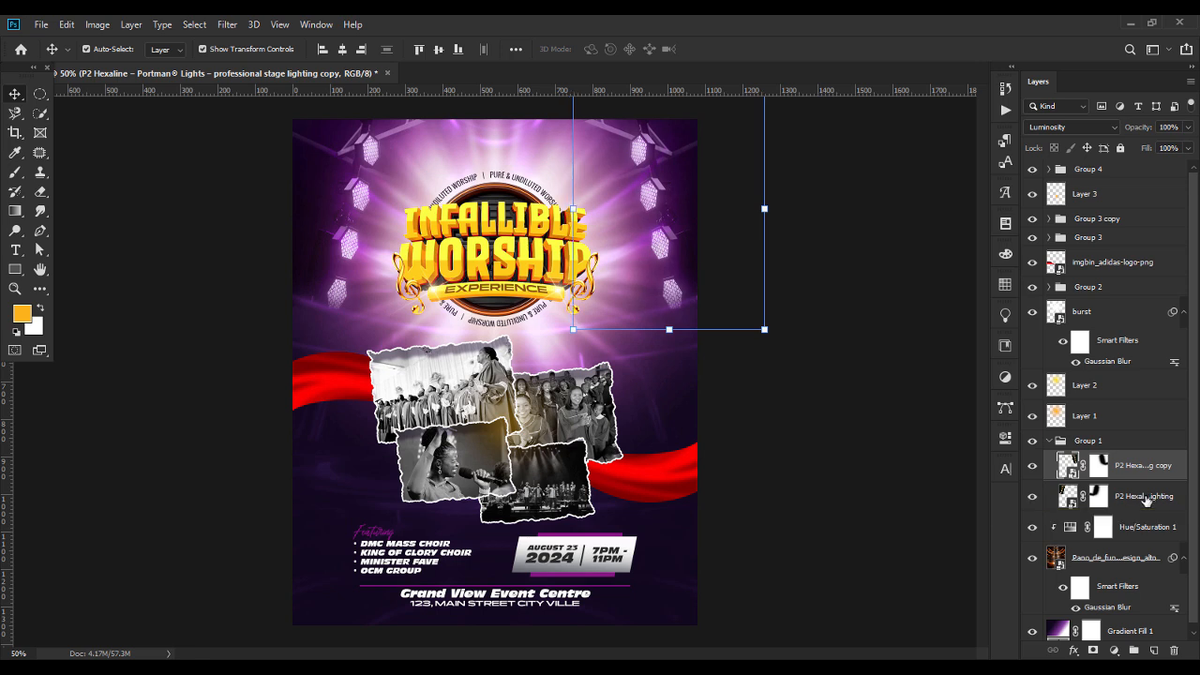
Nudge the stage lights on the flyer's left side outward toward the left edge, with a small shift back inward.
click(1145, 500)
key(Left)
key(Left)
key(Left)
key(Left)
key(Left)
key(Left)
key(Left)
key(Left)
key(Left)
key(Left)
key(Left)
key(Left)
key(Left)
key(Left)
key(Left)
key(Left)
key(Left)
key(Left)
key(Left)
key(Left)
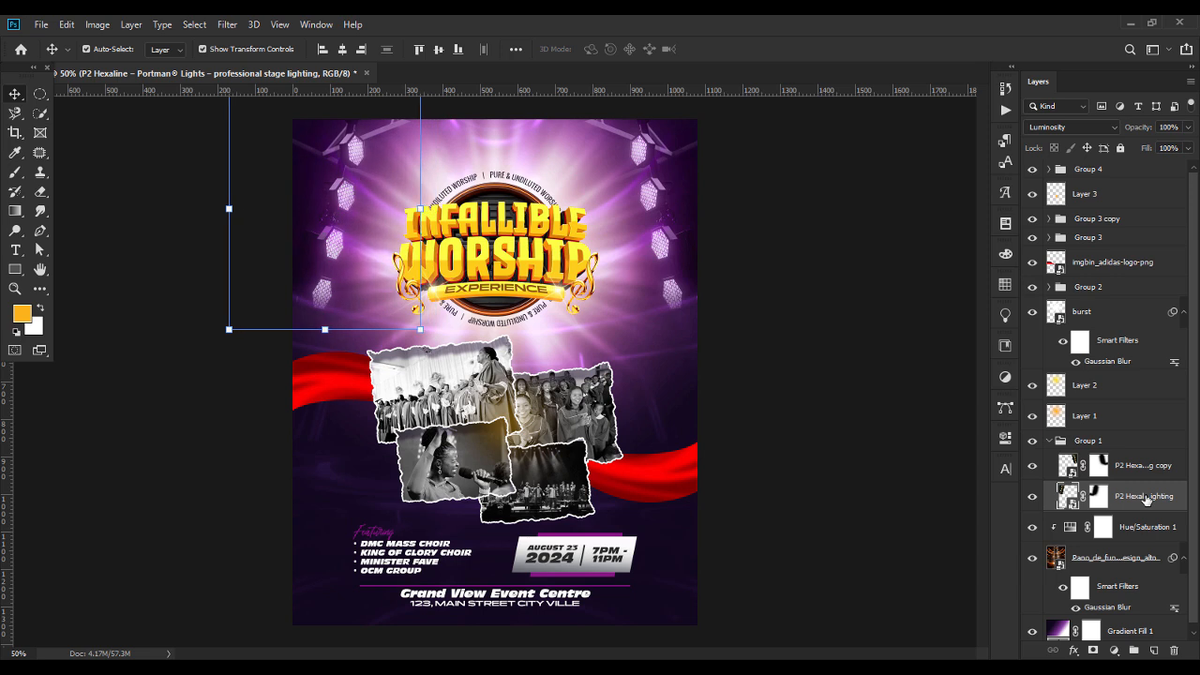
key(Right)
key(Right)
key(Right)
key(Right)
key(Right)
key(Right)
key(Right)
key(Right)
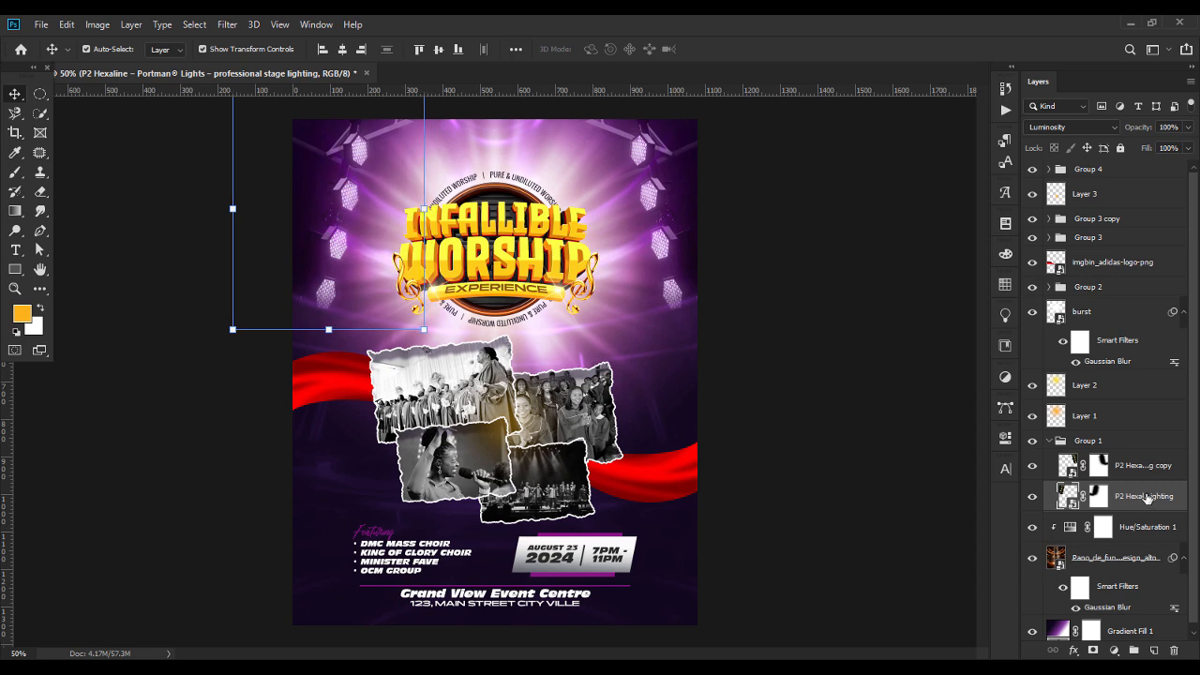
Fine-tune the lights' spacing by nudging the right-side lights slightly inward and the left-side lights slightly outward, and deselect them.
click(1132, 472)
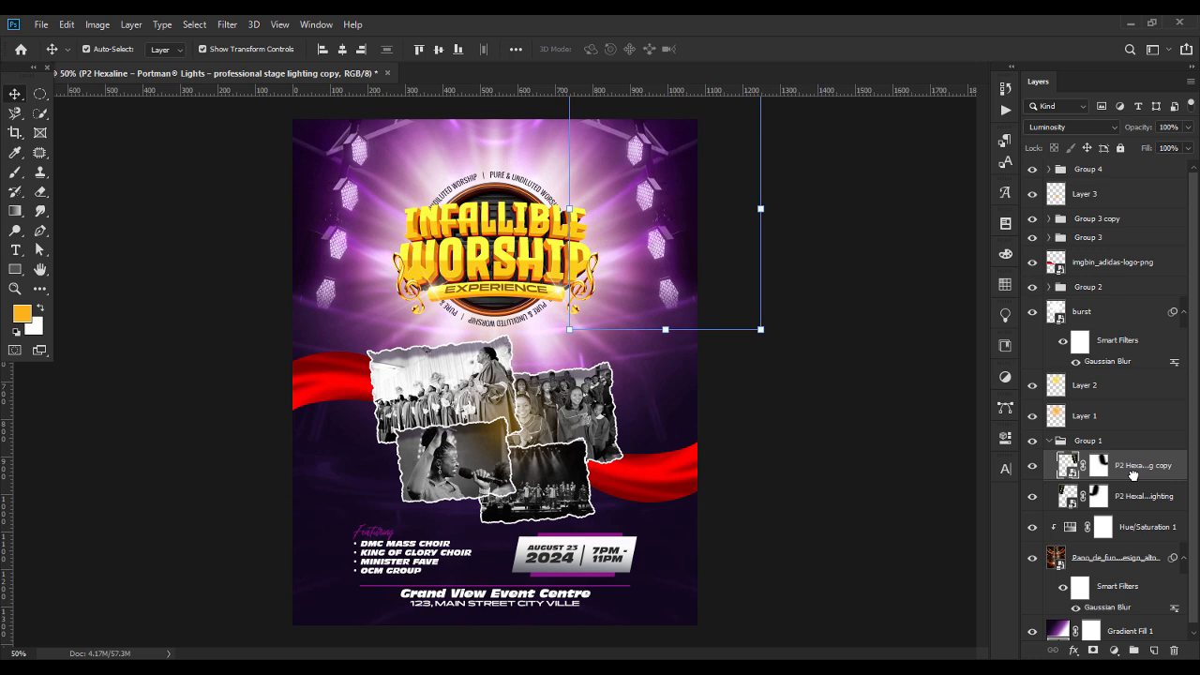
click(817, 483)
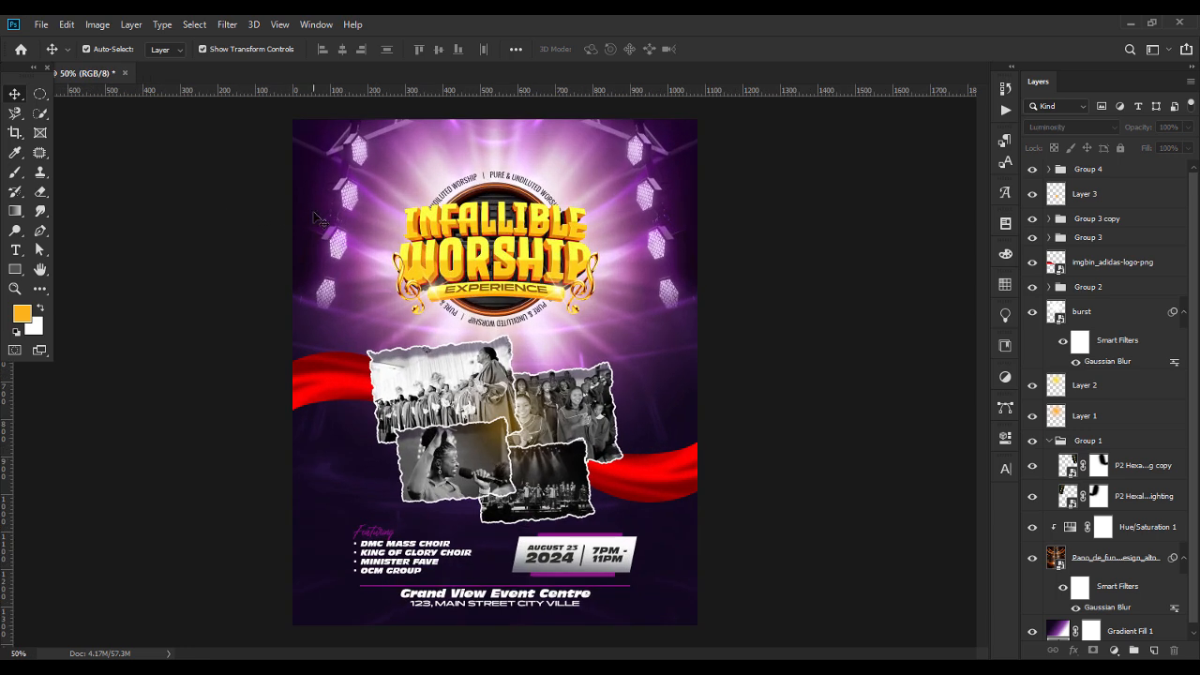
click(315, 217)
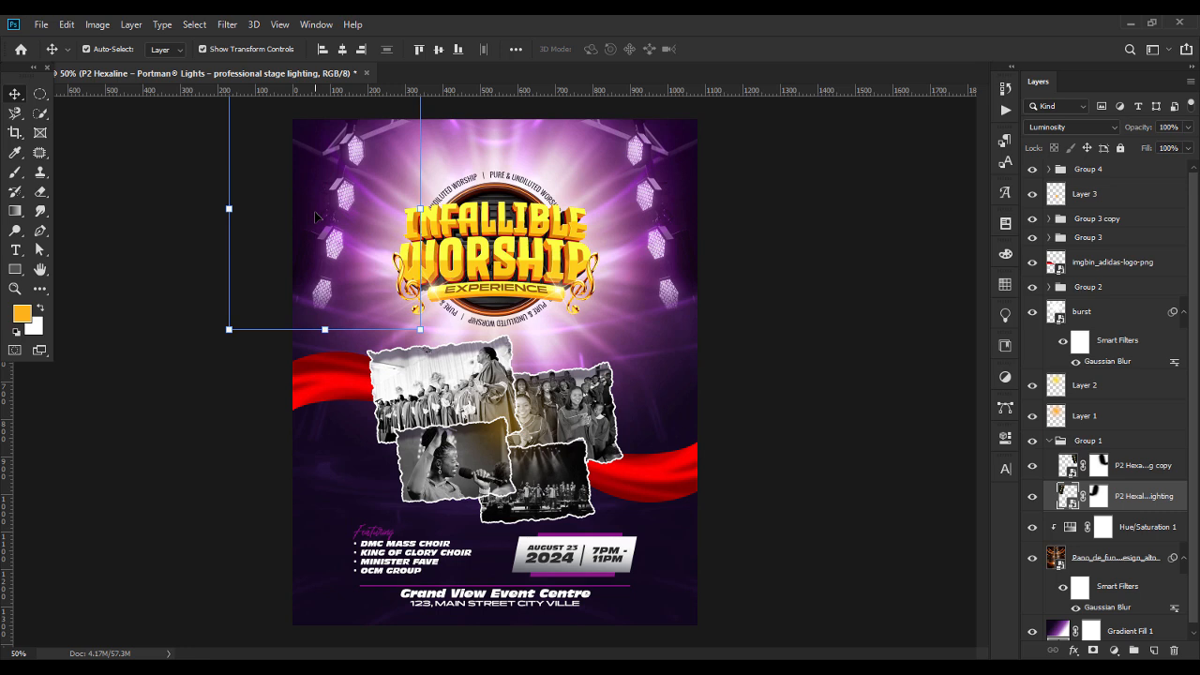
click(853, 356)
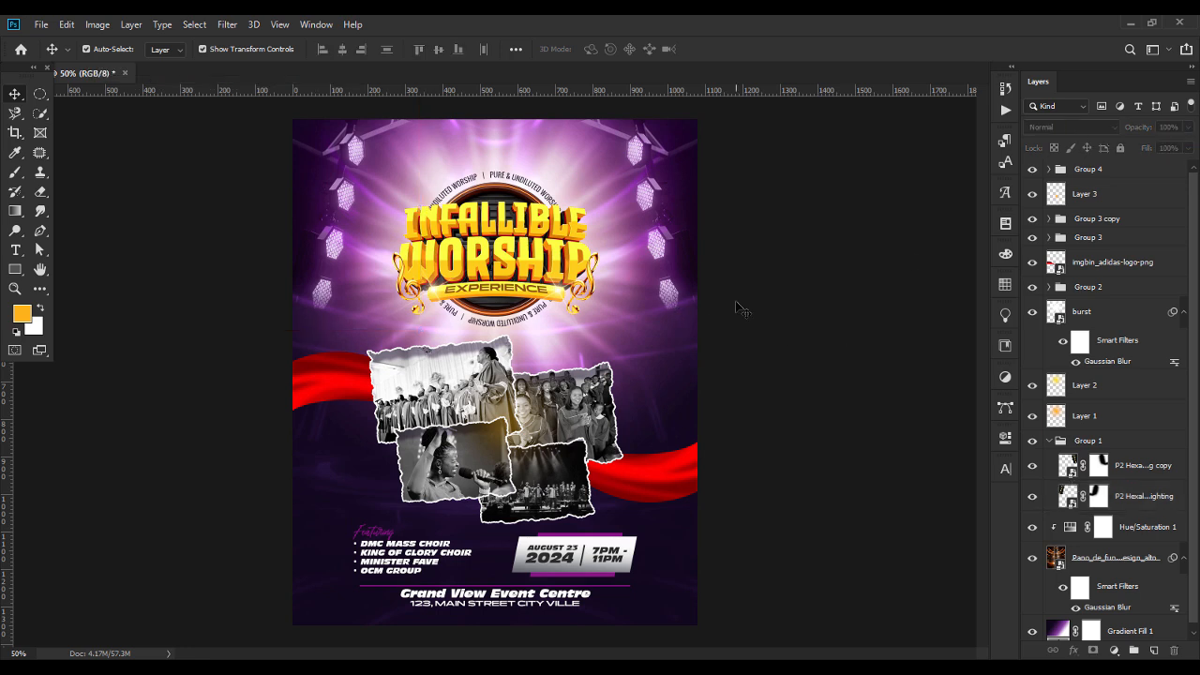
Check the Gradient Fill 1 settings without changing them and switch to full-screen mode to view the flyer.
double_click(1057, 630)
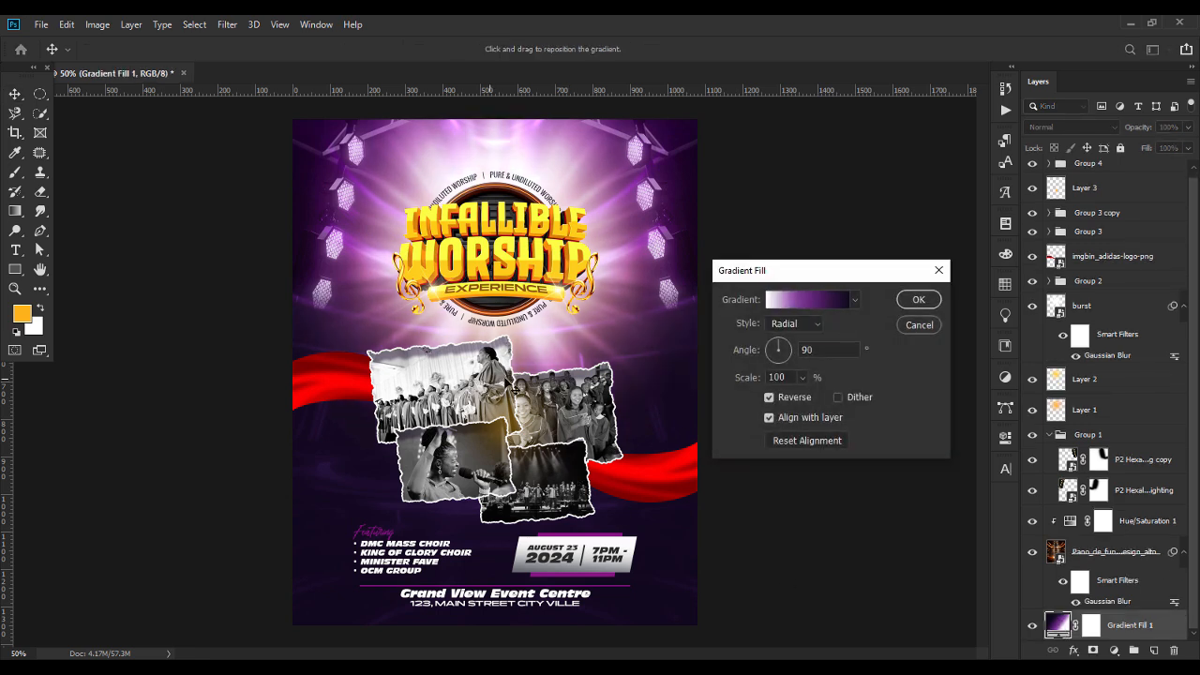
click(921, 325)
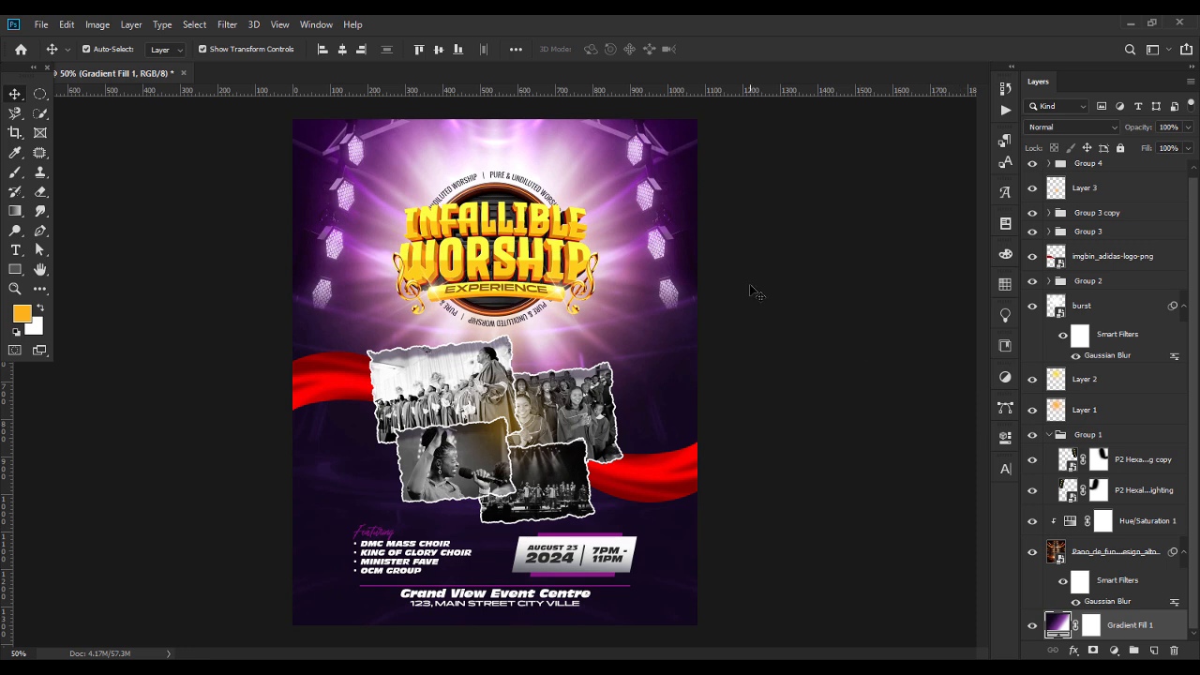
key(f)
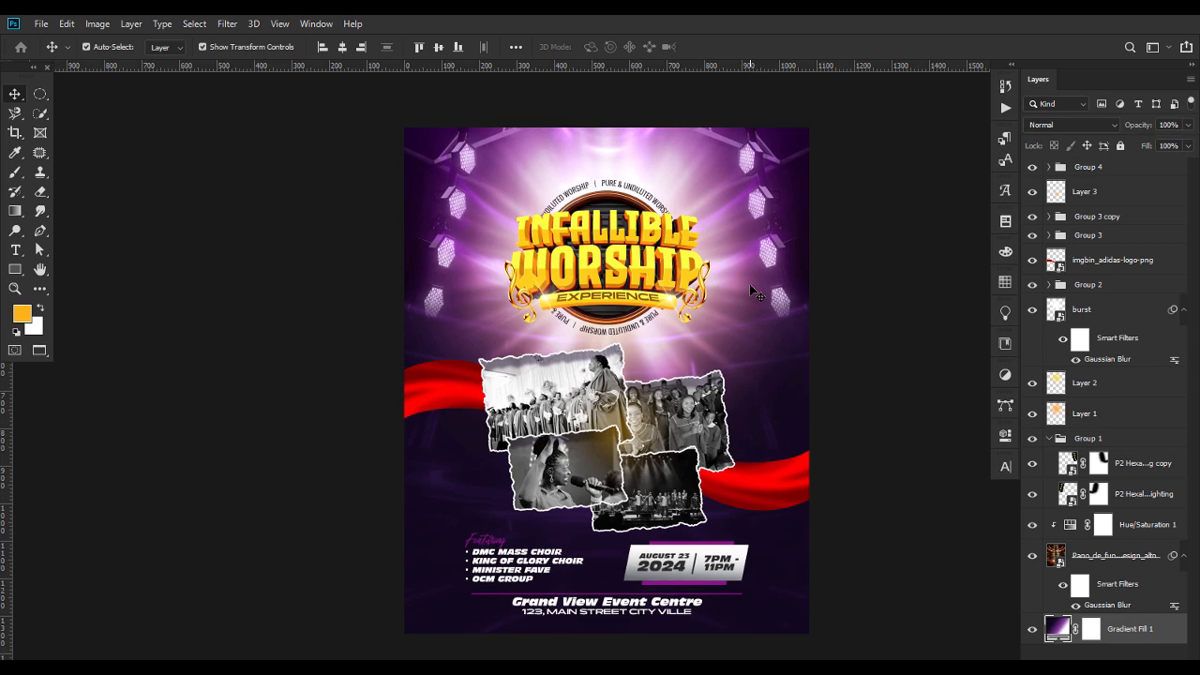